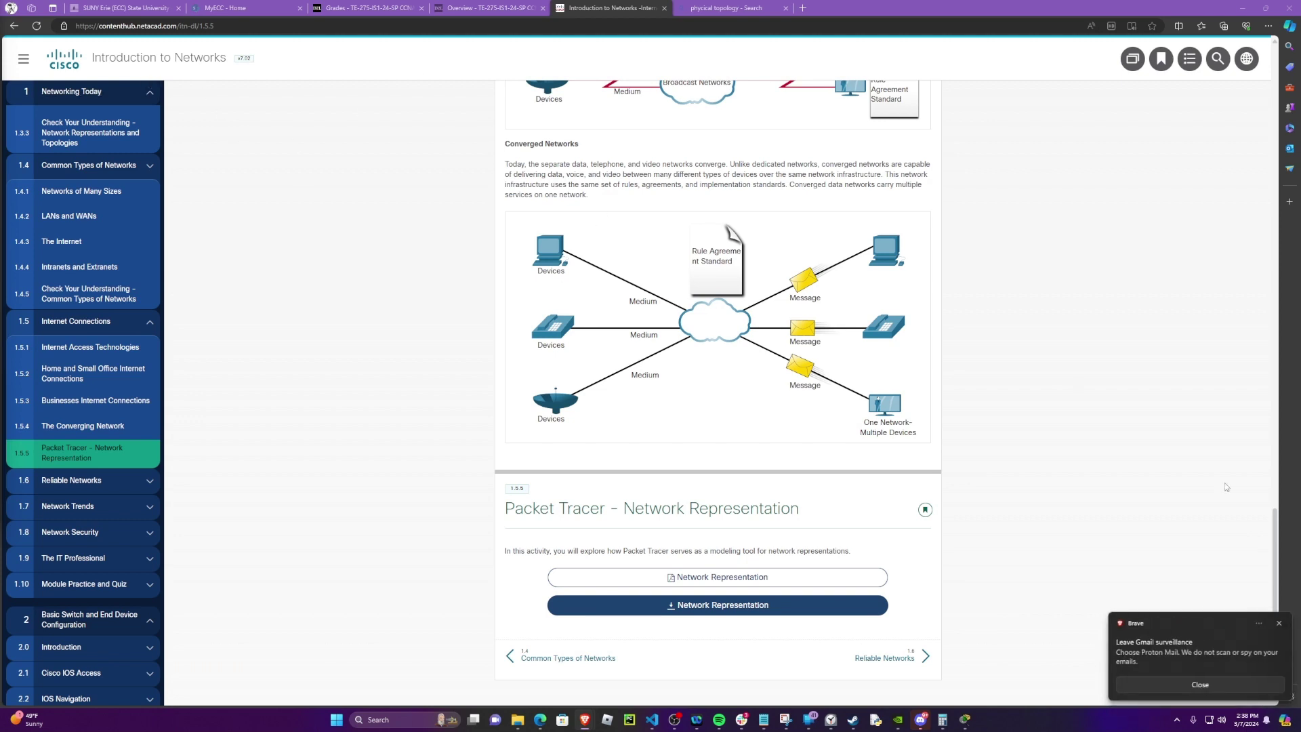
# Dismiss the Brave notification and look through the two-page Network Representation instructions PDF, closing it when done.
pyautogui.click(1278, 623)
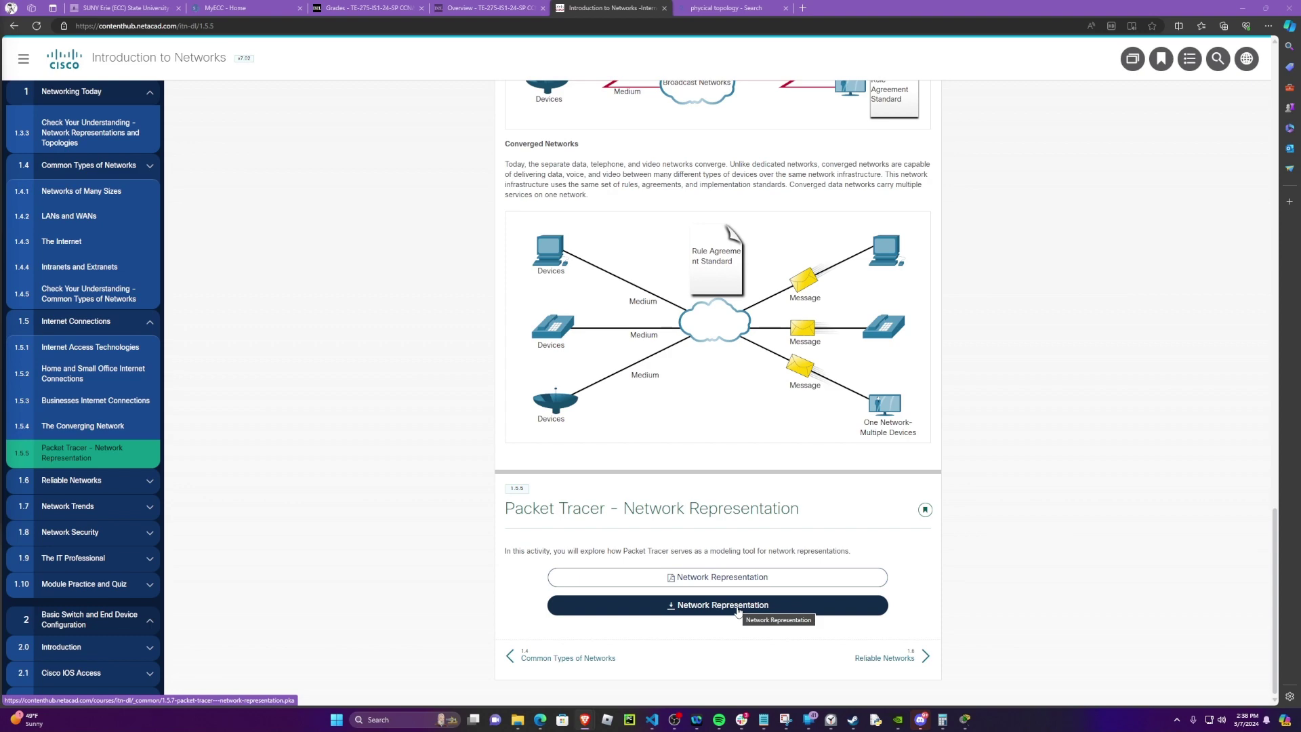
pyautogui.click(767, 578)
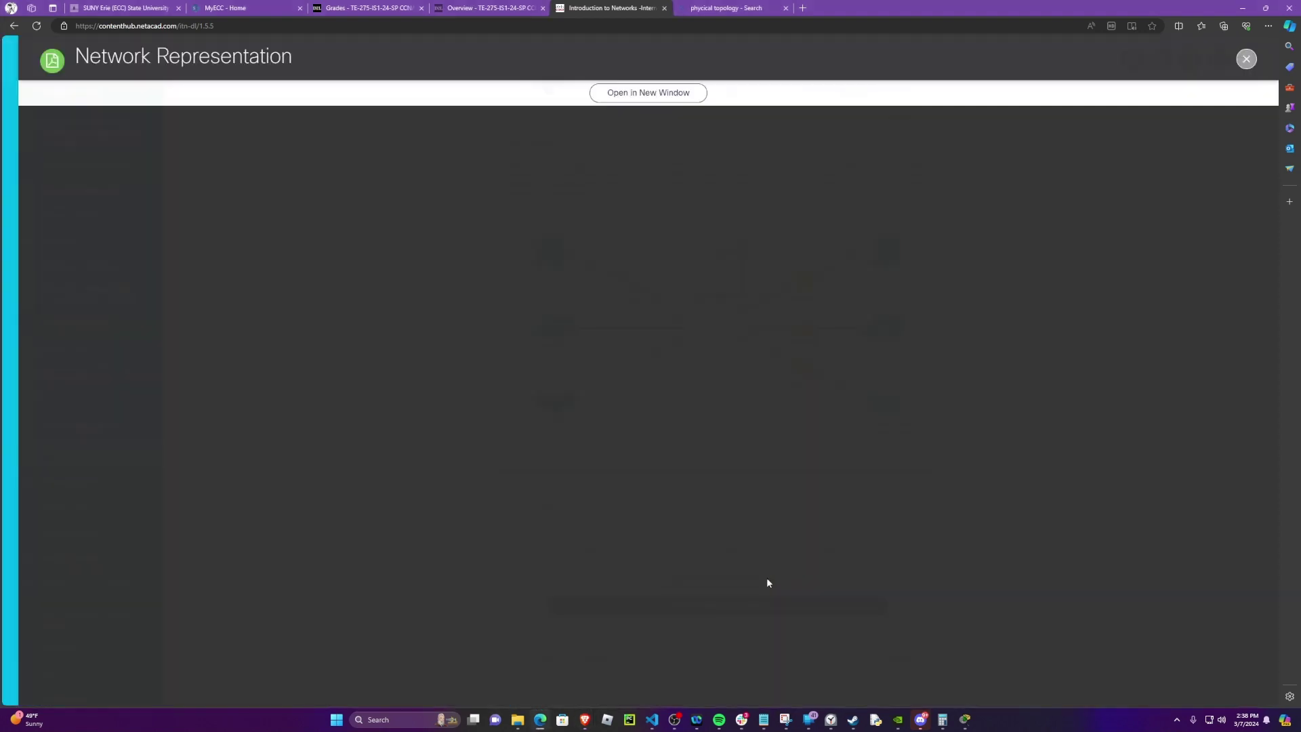
pyautogui.scroll(-5, 644, 426)
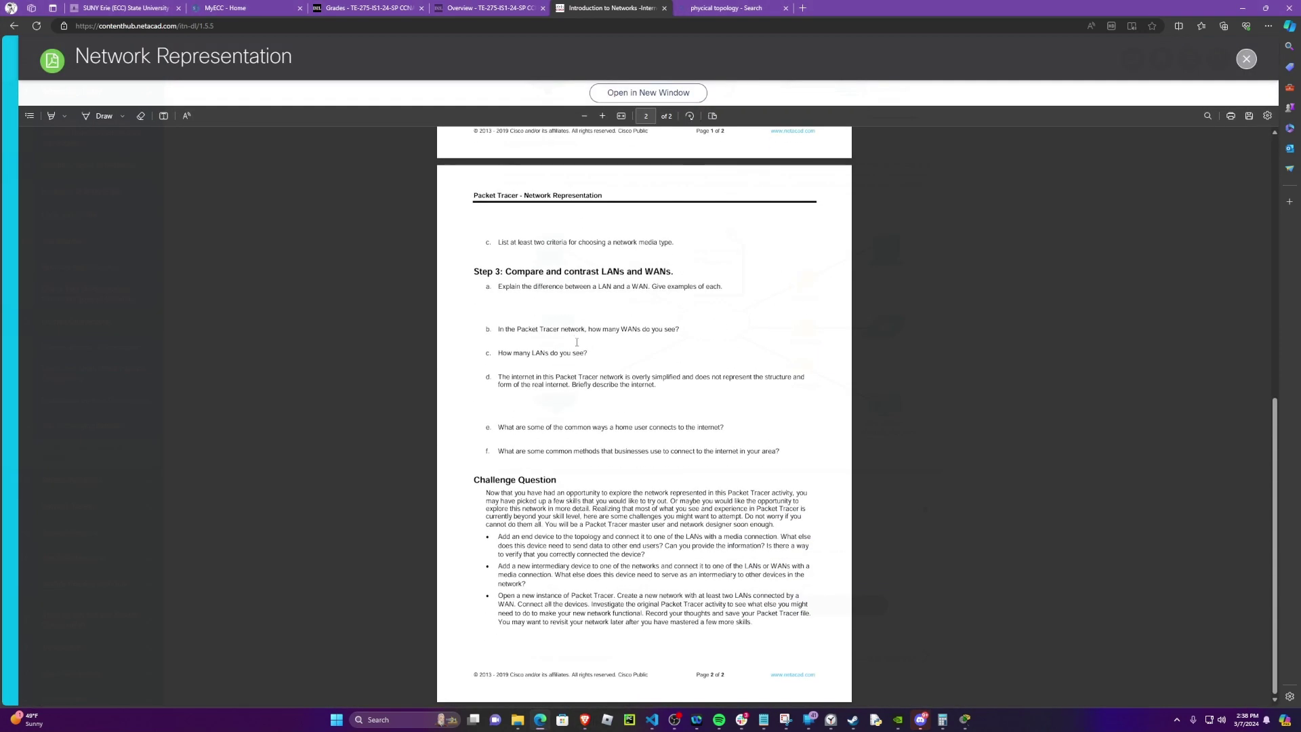
pyautogui.scroll(5, 587, 384)
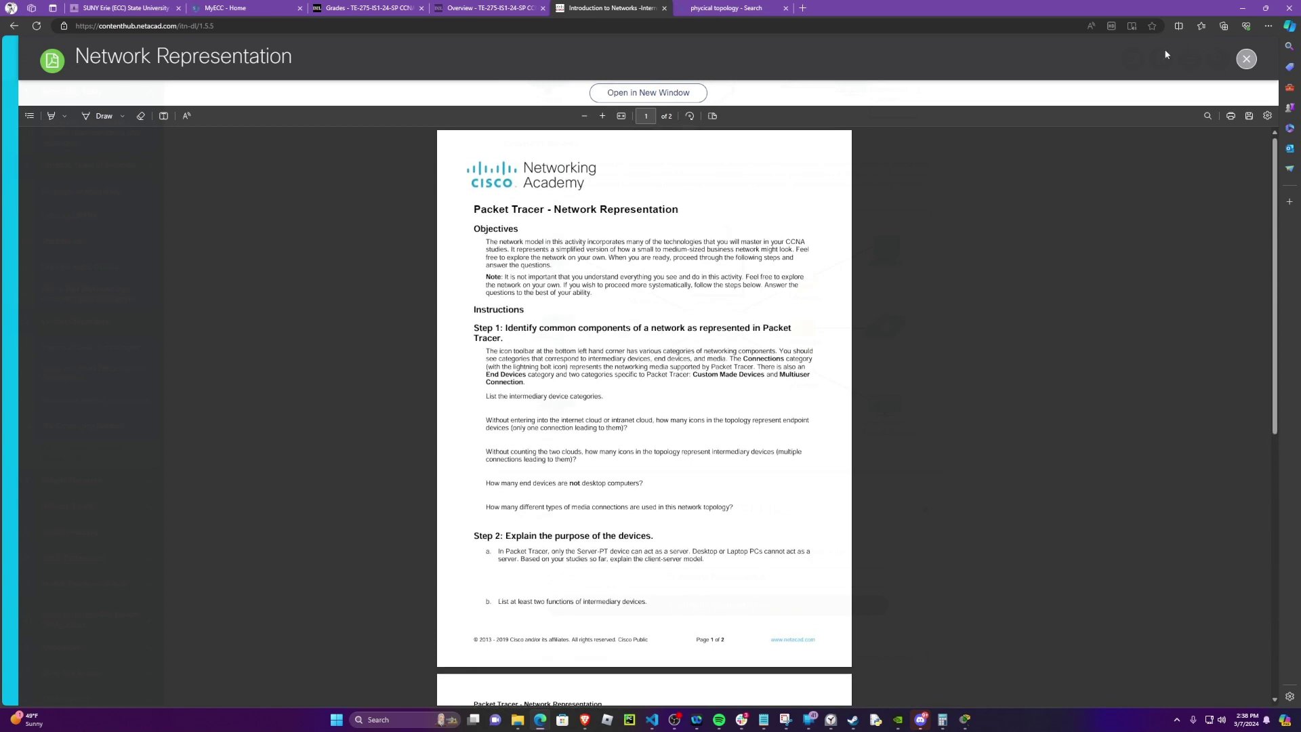
pyautogui.click(1245, 59)
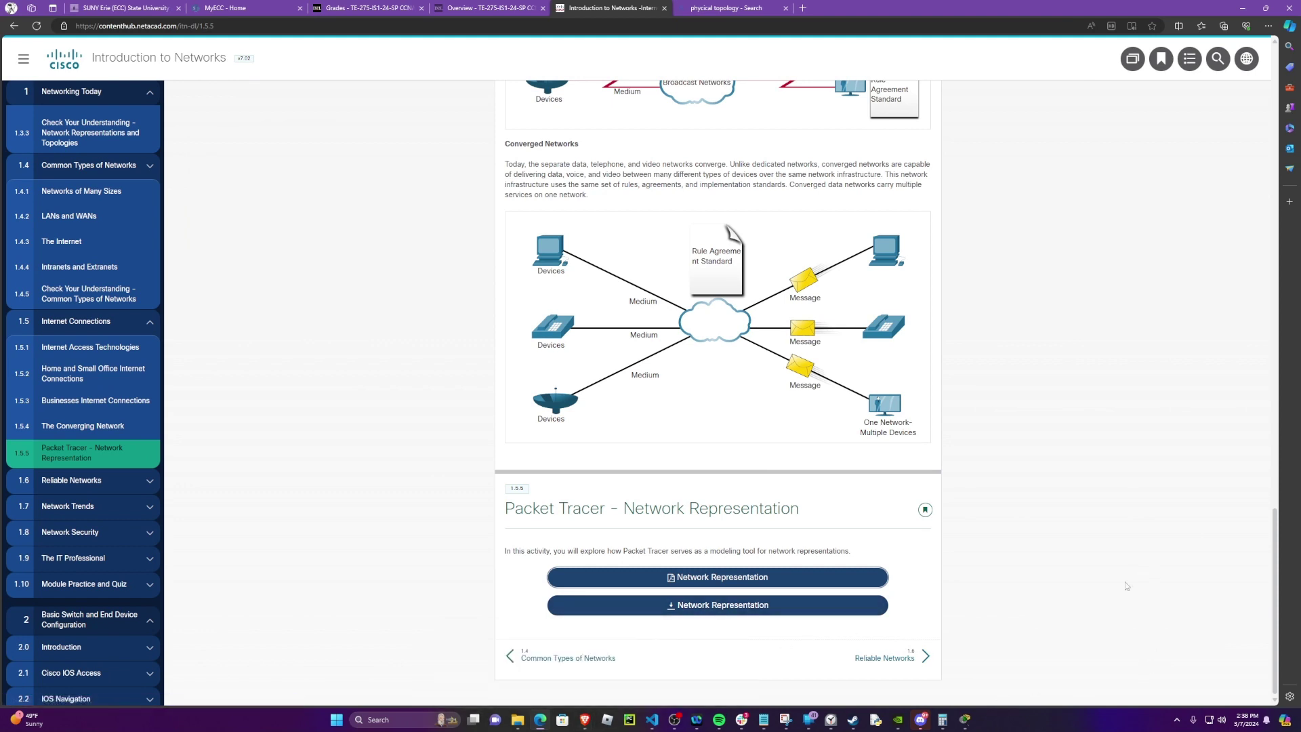
# Switch to Cisco Packet Tracer and open 1.5.7-packet-tracer---network-representation (2) from the Downloads folder.
pyautogui.click(967, 722)
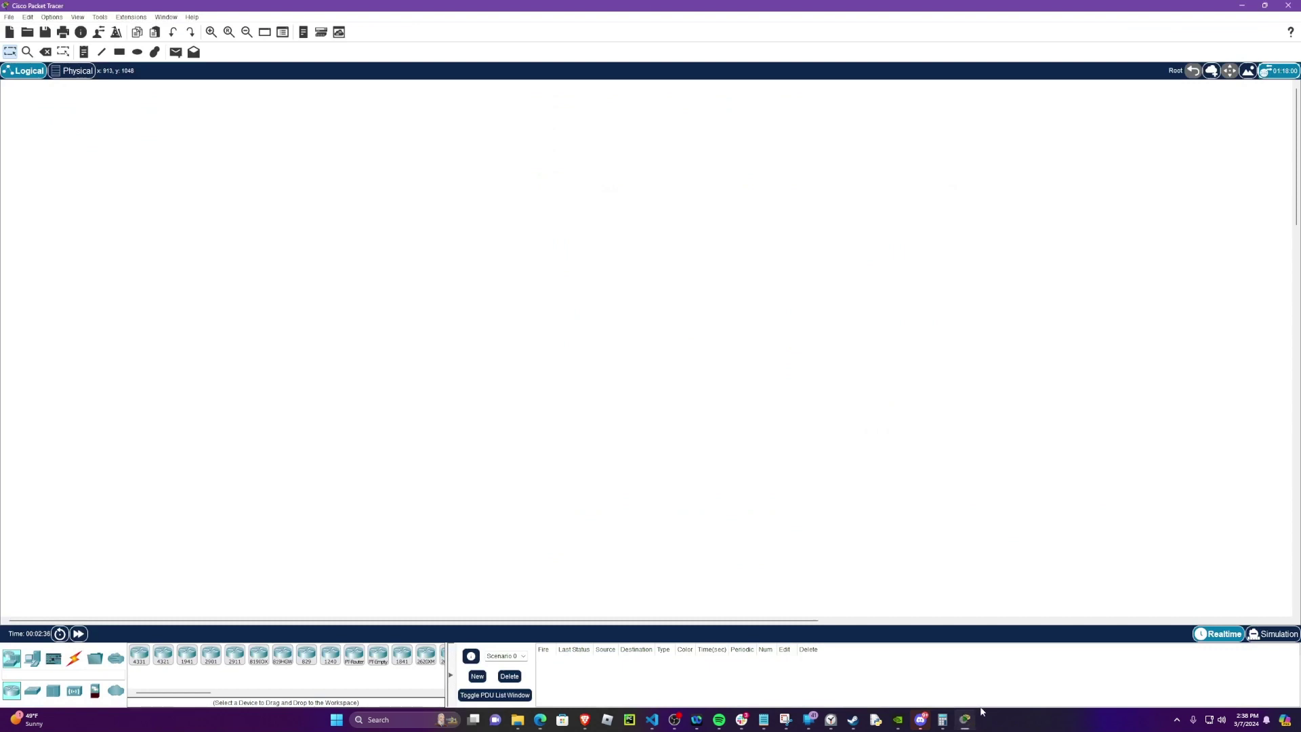
pyautogui.click(9, 17)
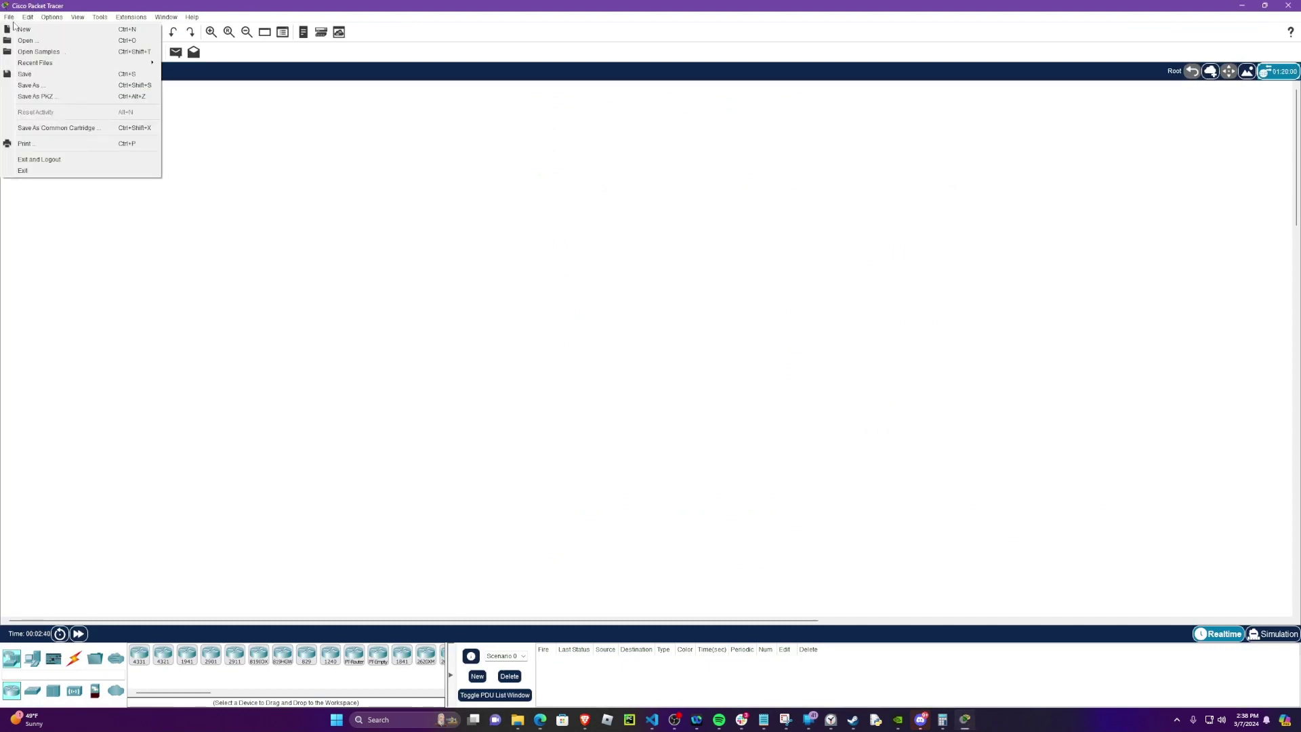
pyautogui.moveTo(69, 68)
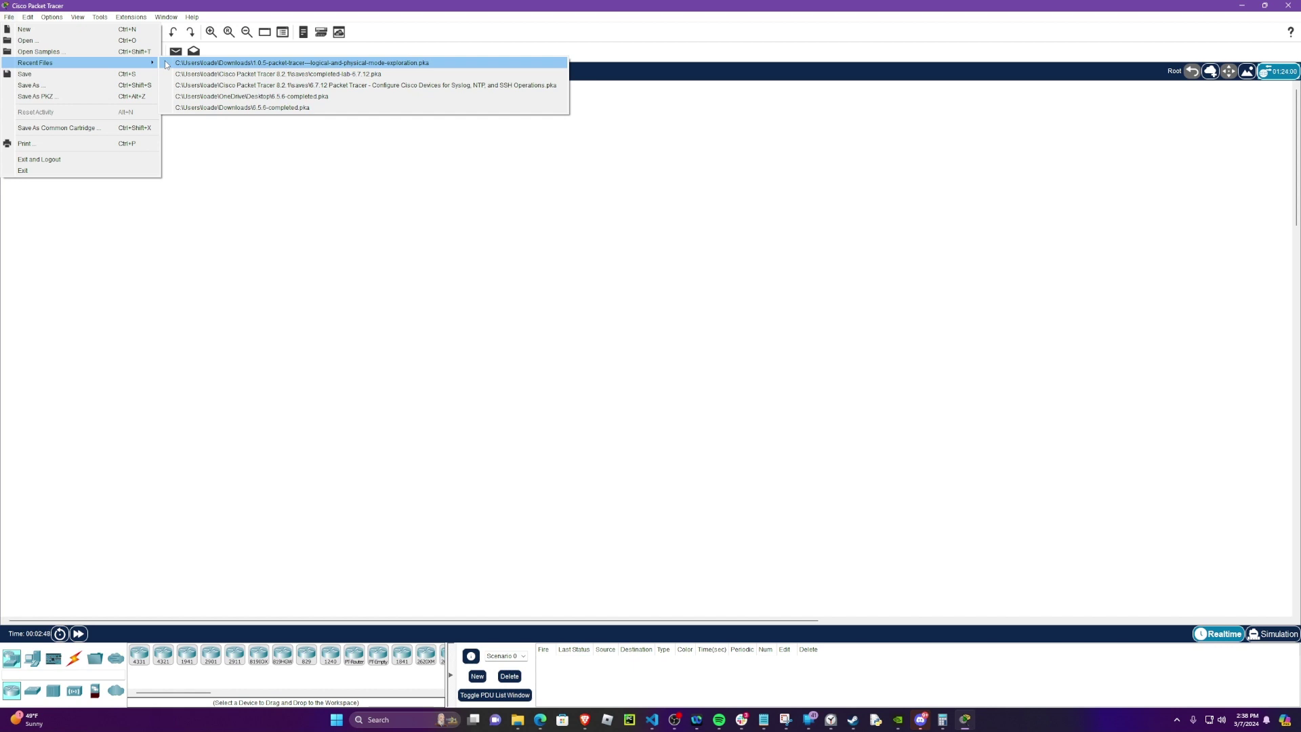
pyautogui.click(97, 42)
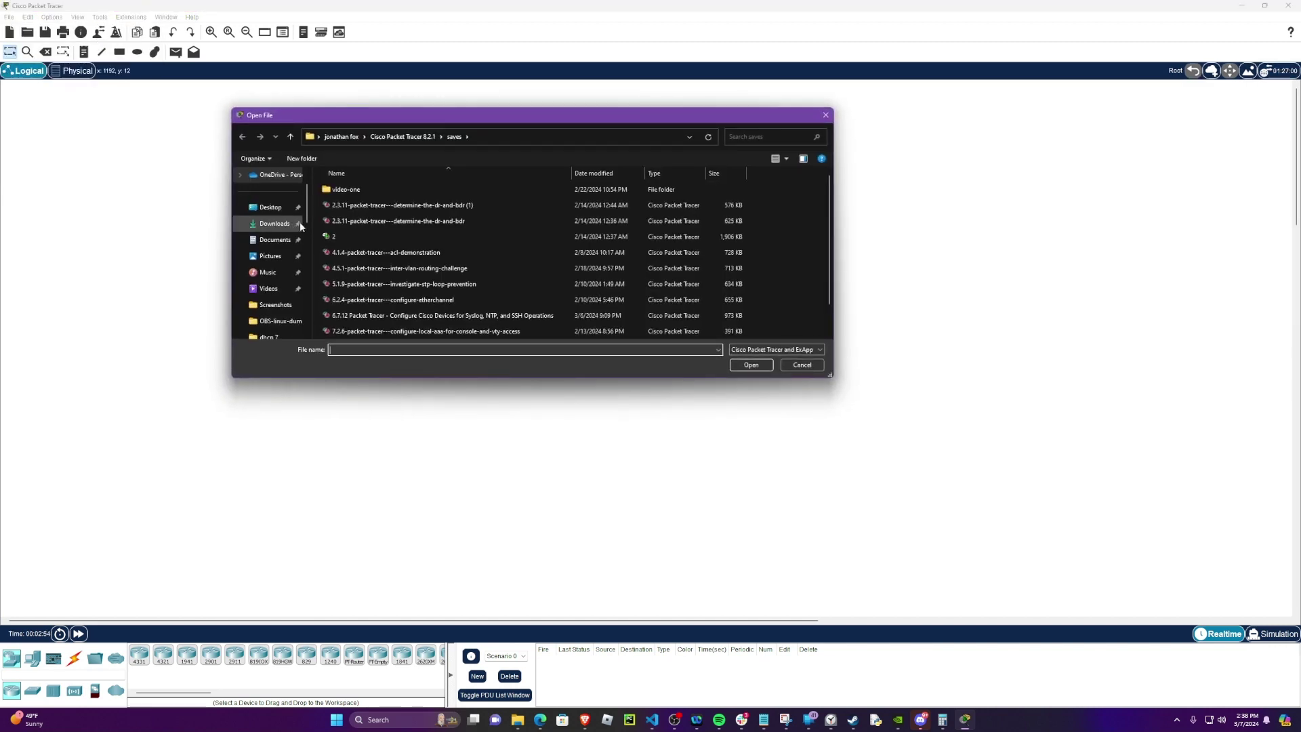
pyautogui.click(279, 227)
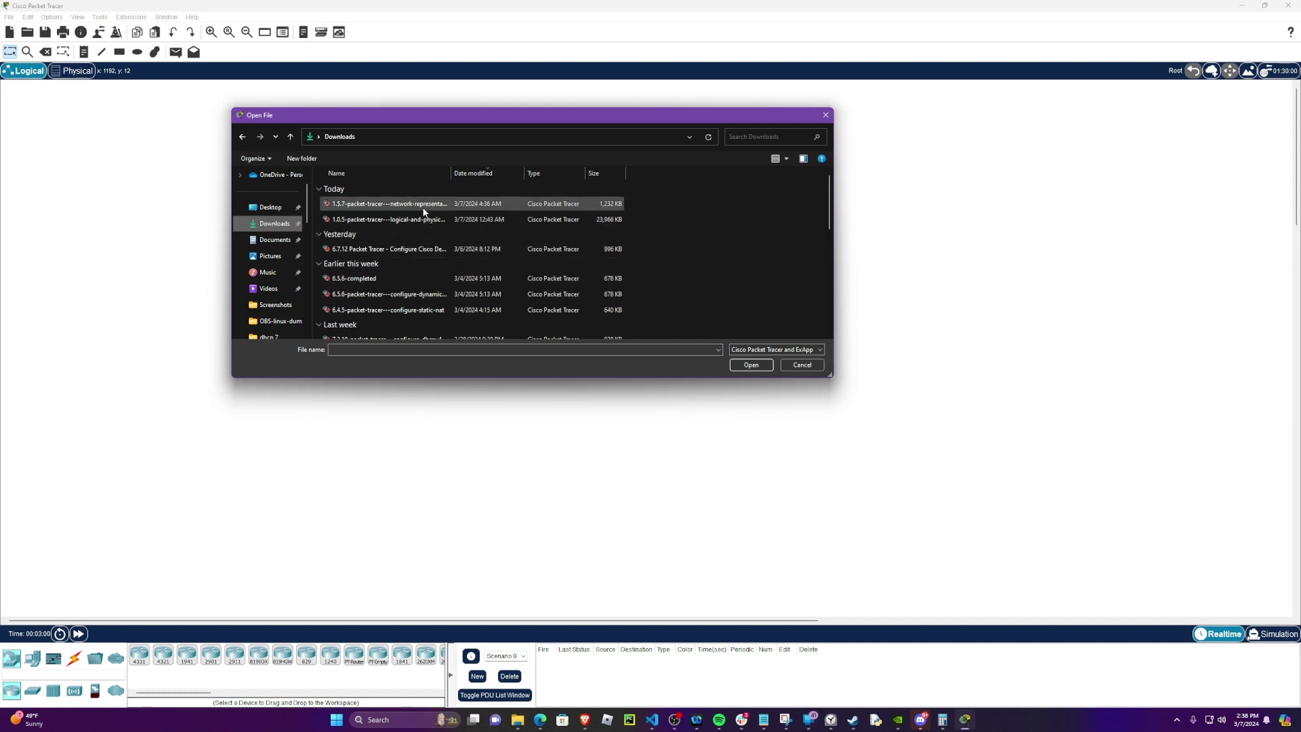
pyautogui.moveTo(451, 173); pyautogui.dragTo(520, 175)
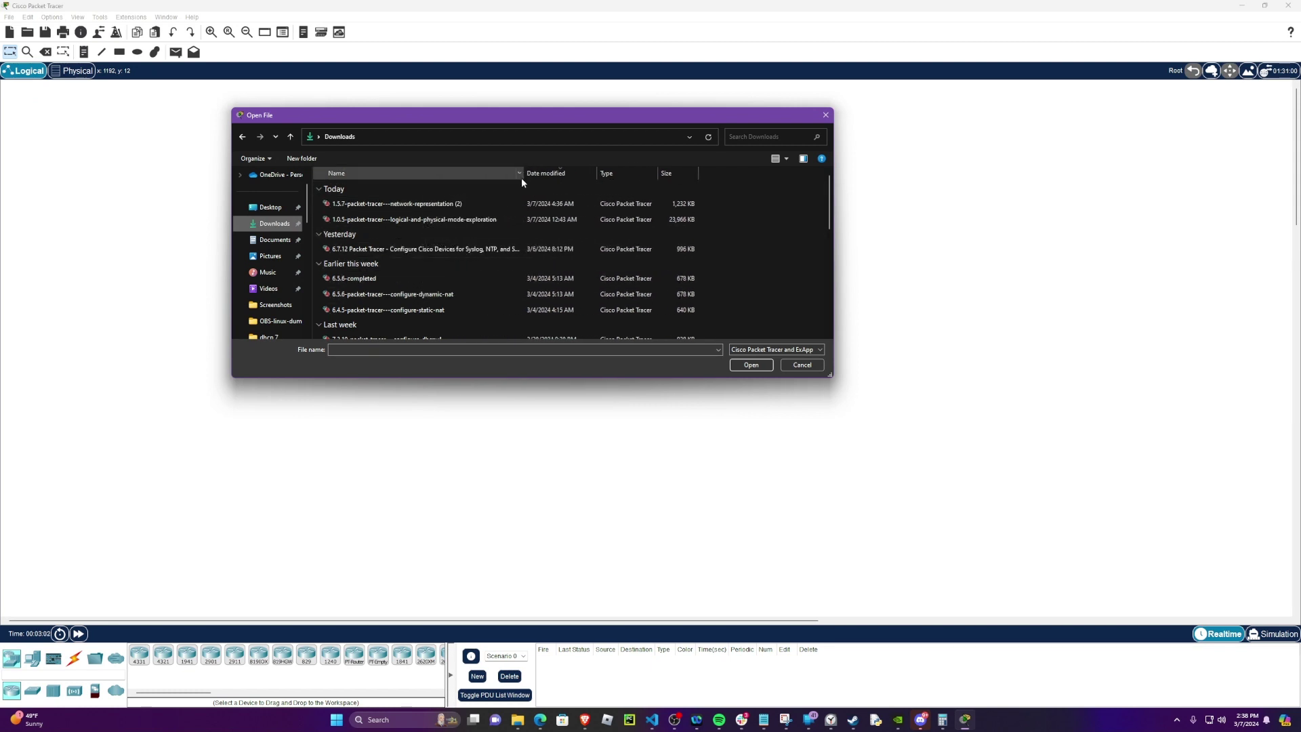
pyautogui.click(452, 205)
pyautogui.click(751, 365)
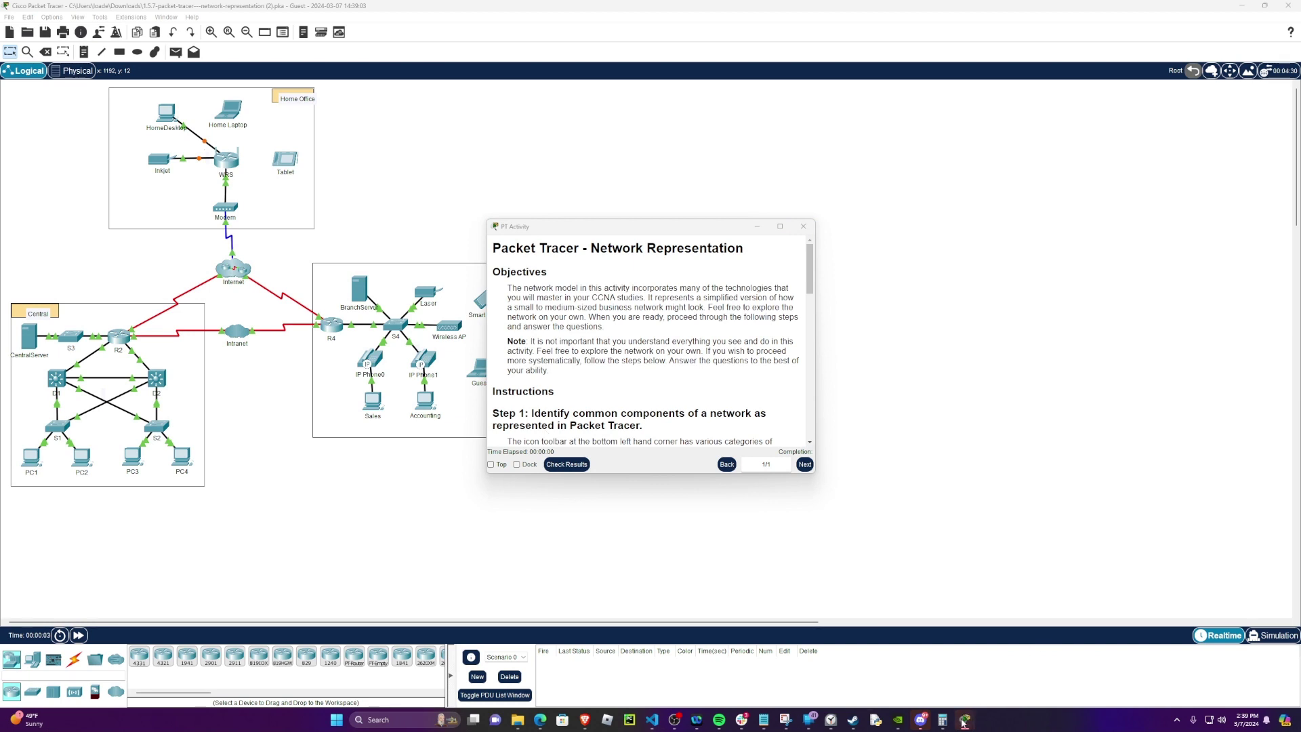
# Bring the Packet Tracer activity back to the front and accept the user profile with the name Guest.
pyautogui.moveTo(965, 719)
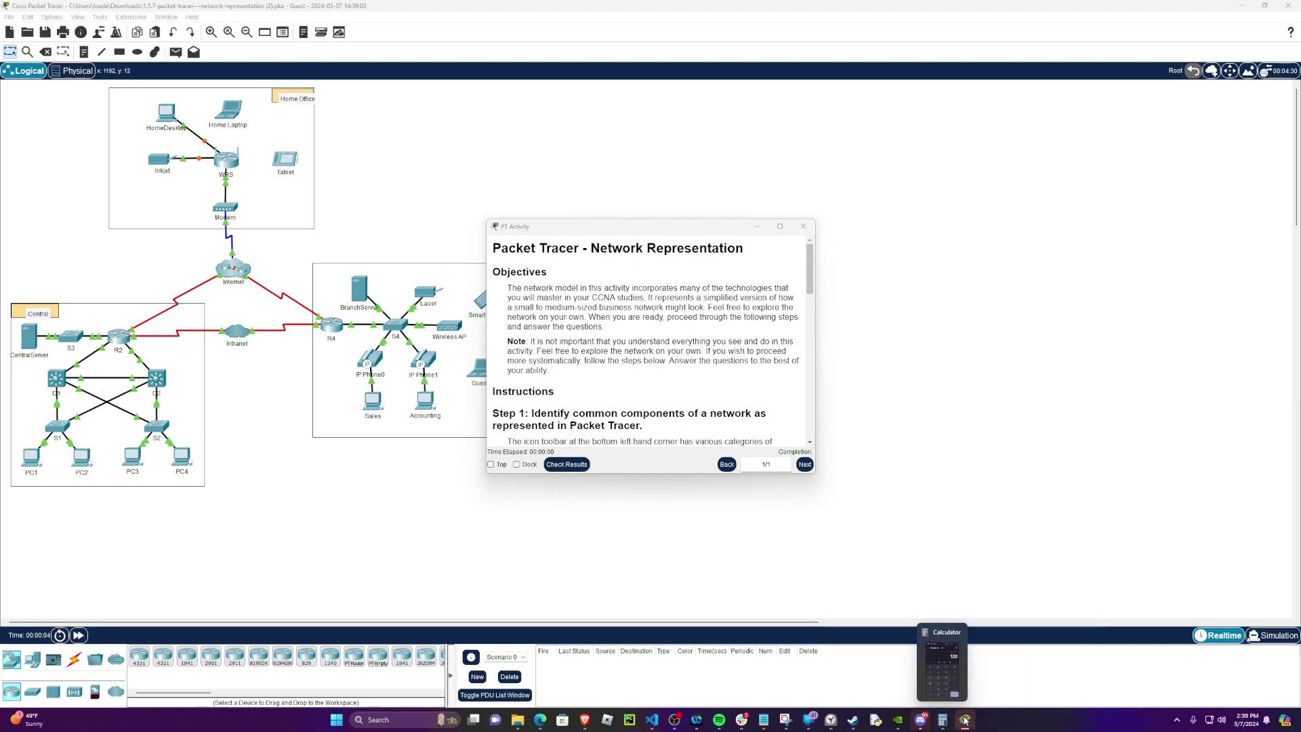
pyautogui.click(540, 720)
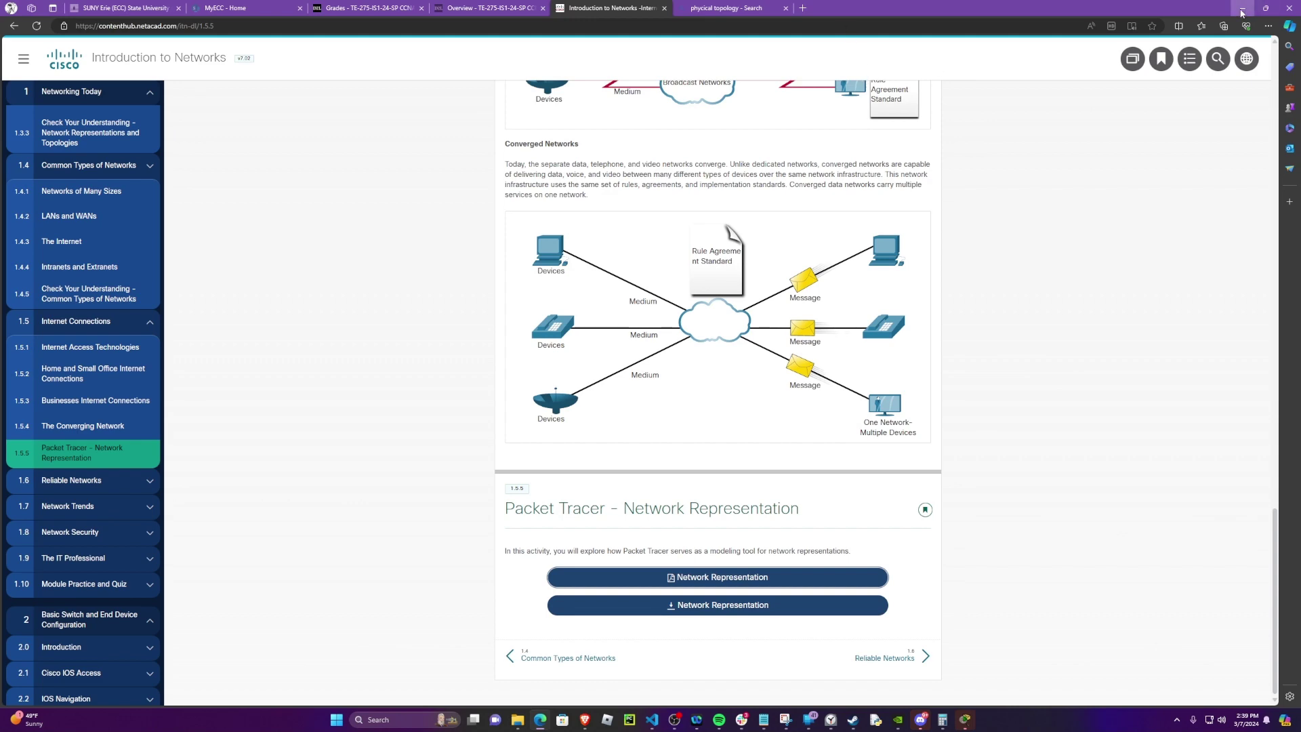
pyautogui.click(1241, 10)
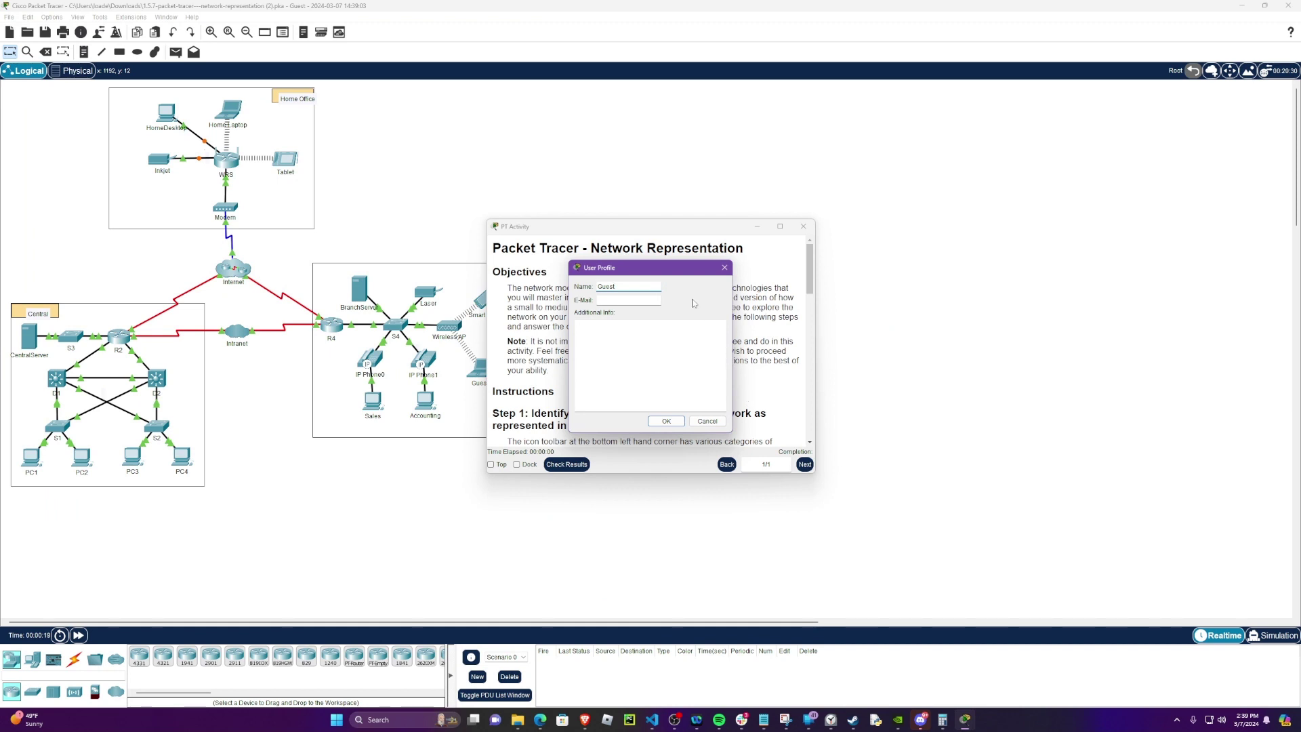
pyautogui.click(666, 421)
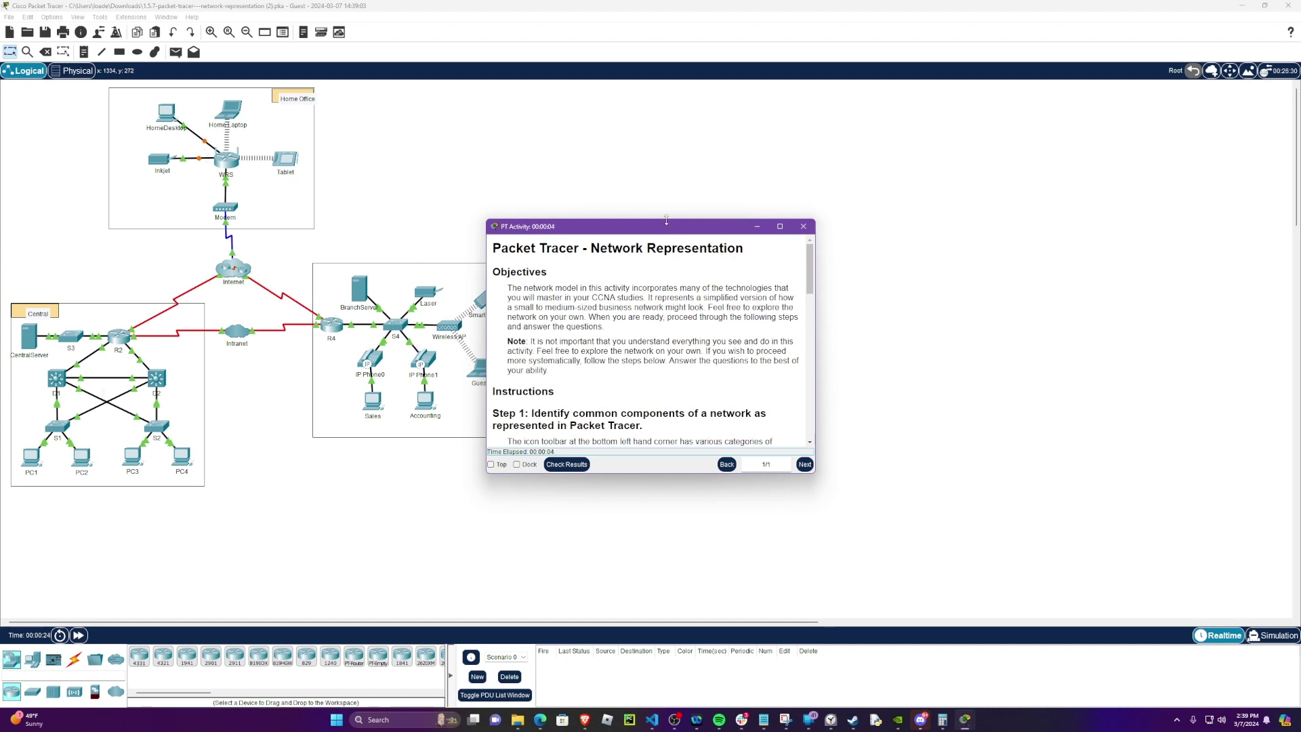
# Enlarge the activity instructions window, dock it beside the topology and widen the docked instructions.
pyautogui.moveTo(666, 219); pyautogui.dragTo(665, 53)
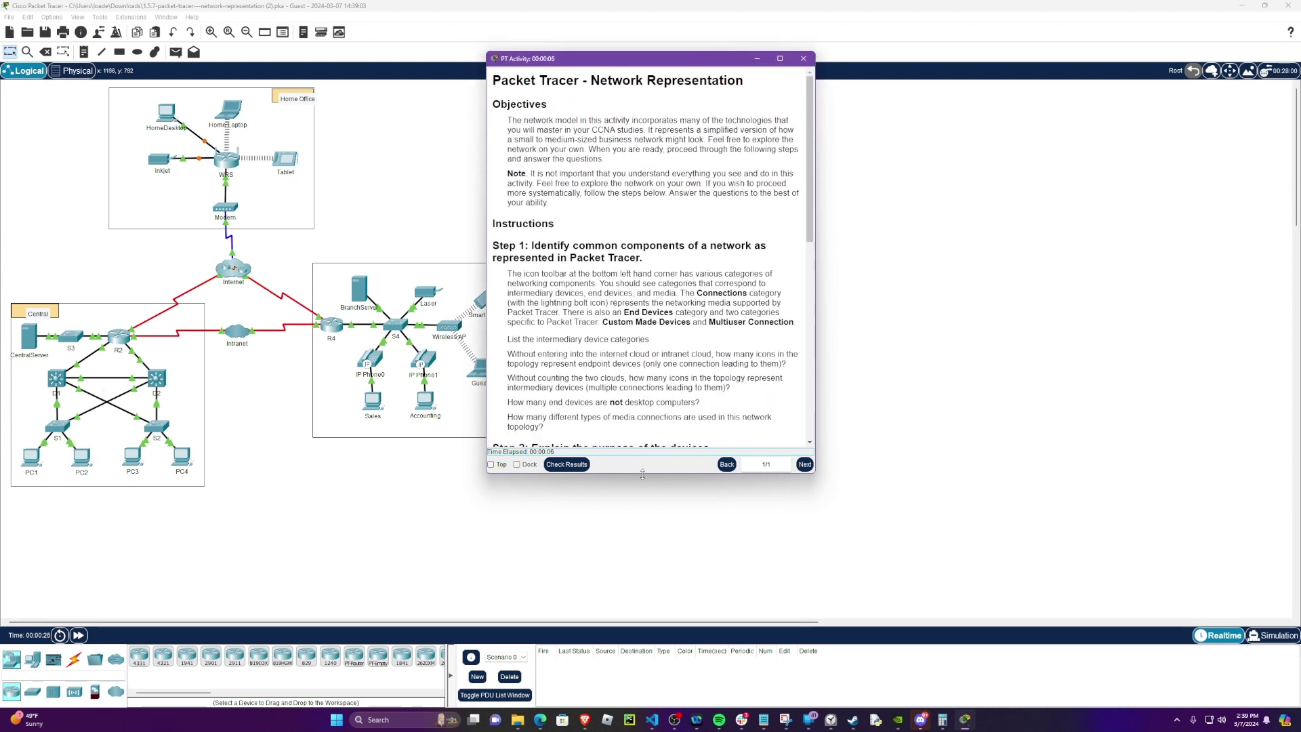
pyautogui.moveTo(642, 474); pyautogui.dragTo(647, 601)
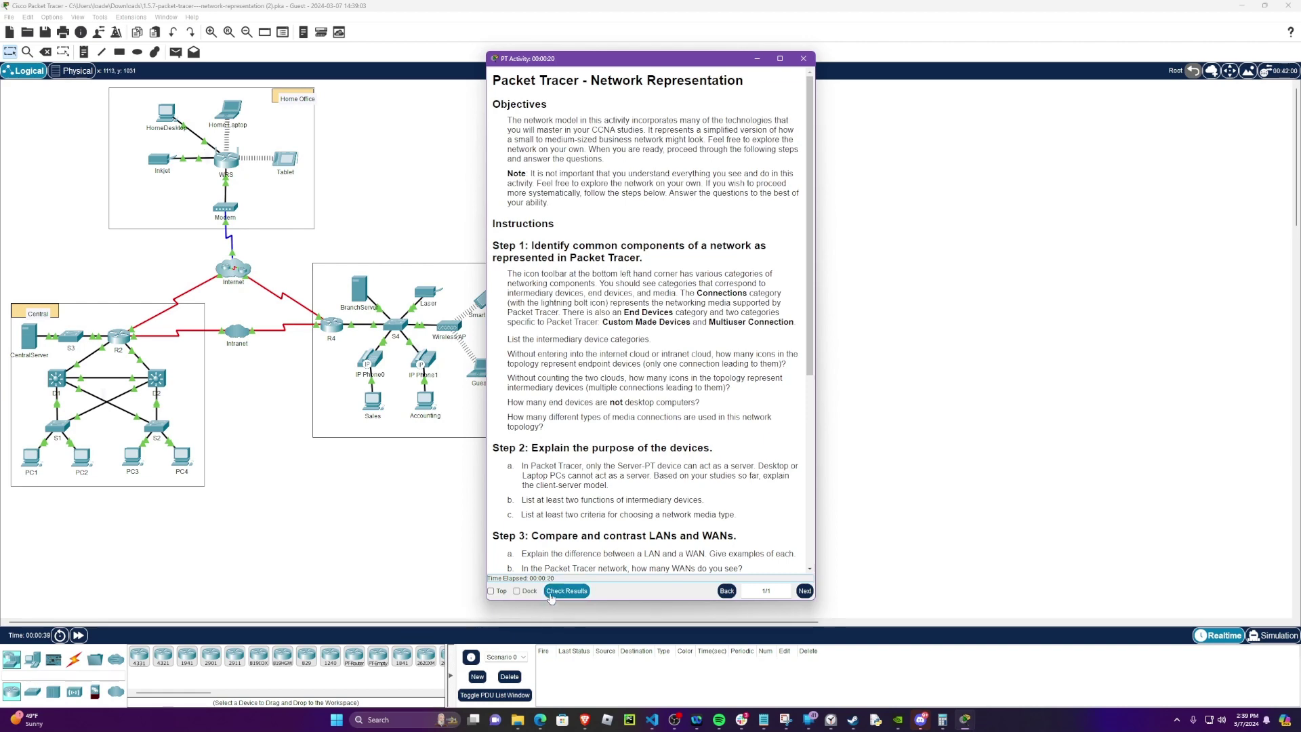
pyautogui.click(517, 591)
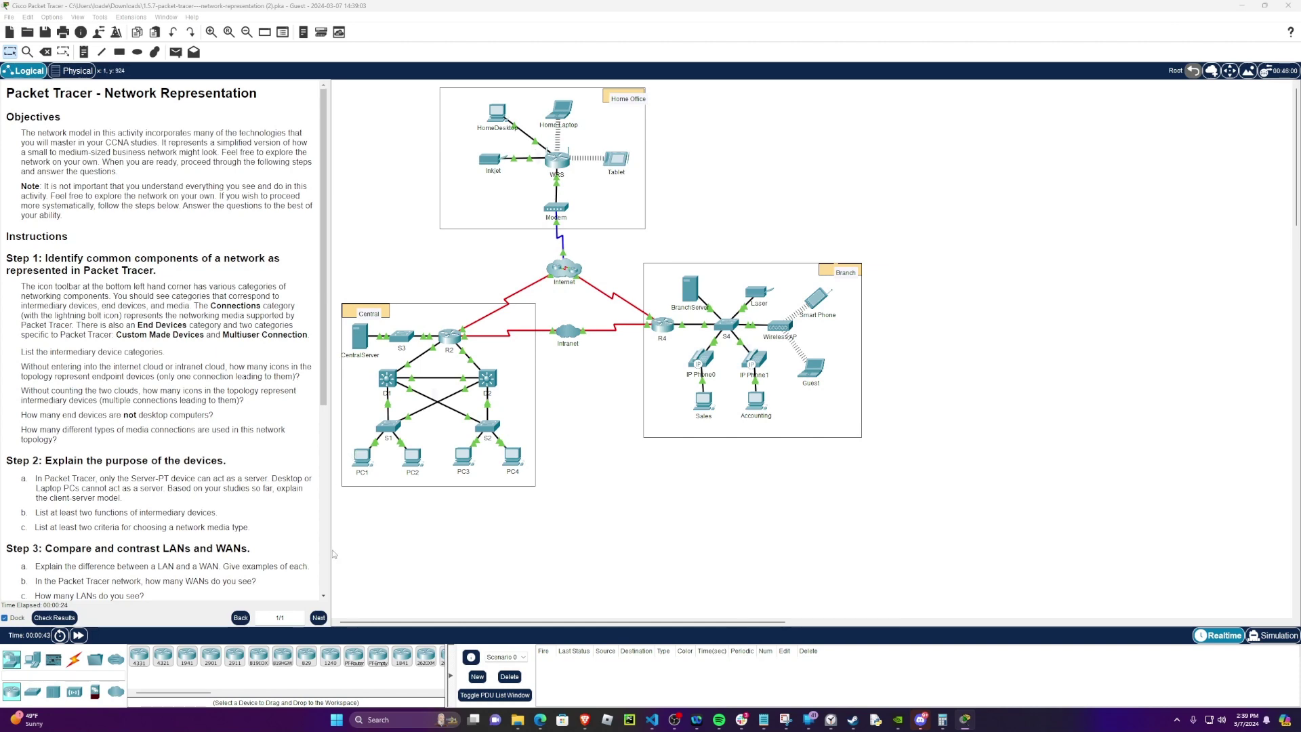
pyautogui.moveTo(330, 536); pyautogui.dragTo(550, 557)
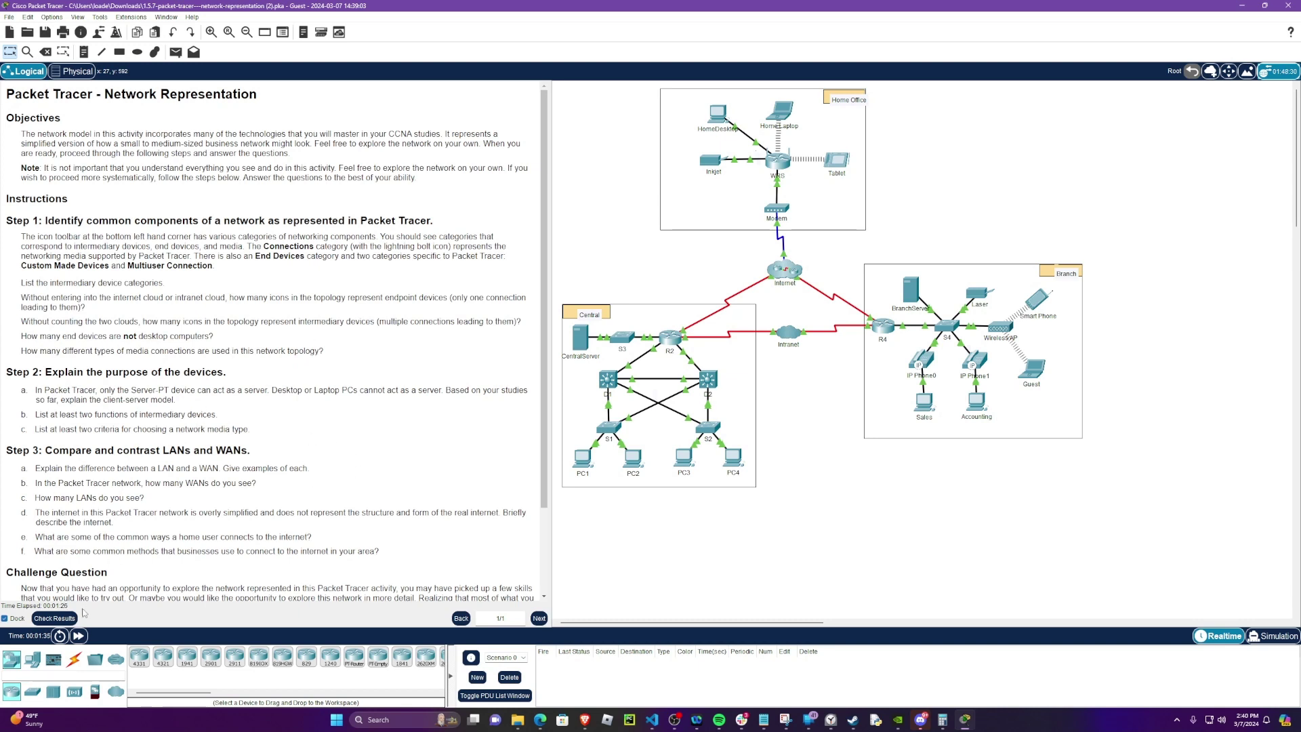
# Try to check the activity results and dismiss the message.
pyautogui.click(54, 619)
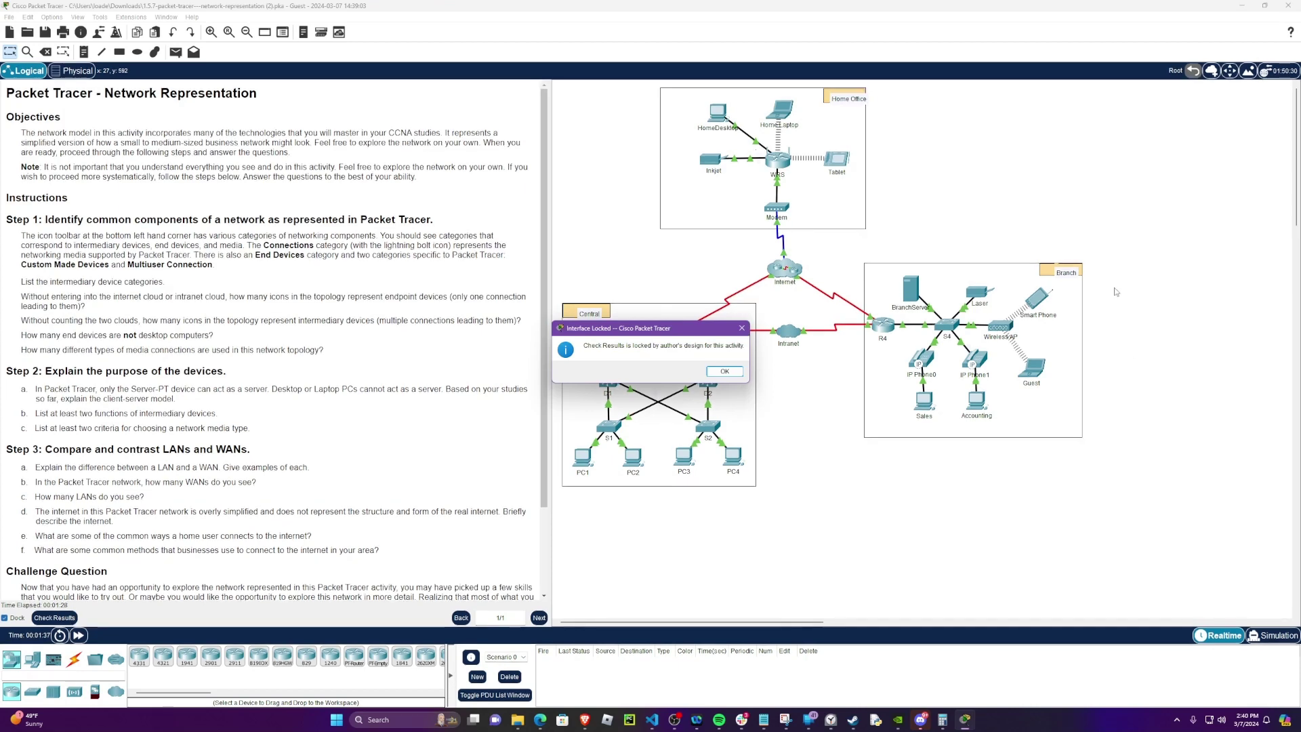
pyautogui.click(724, 373)
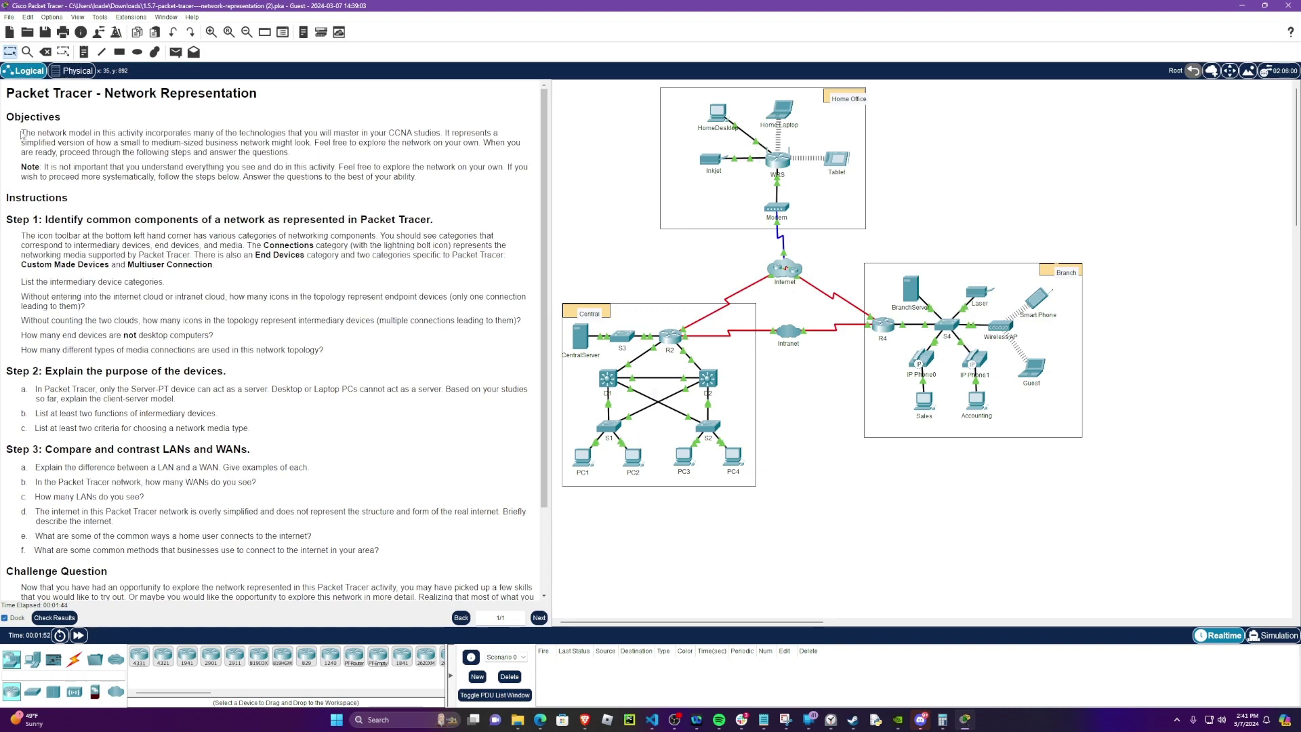
# Read the activity's objectives, note and Step 1 to Step 3 instructions, highlighting the passages along the way.
pyautogui.moveTo(21, 133); pyautogui.dragTo(432, 134)
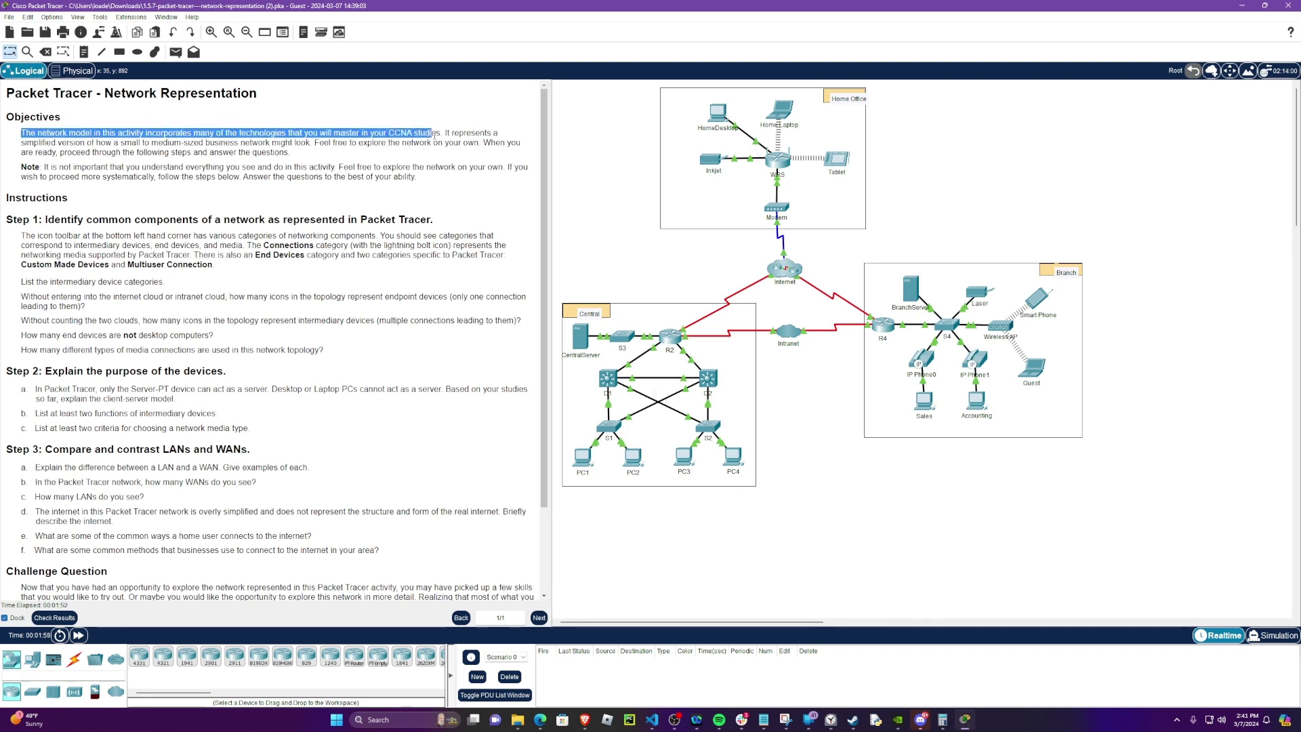
pyautogui.moveTo(435, 135); pyautogui.dragTo(290, 144)
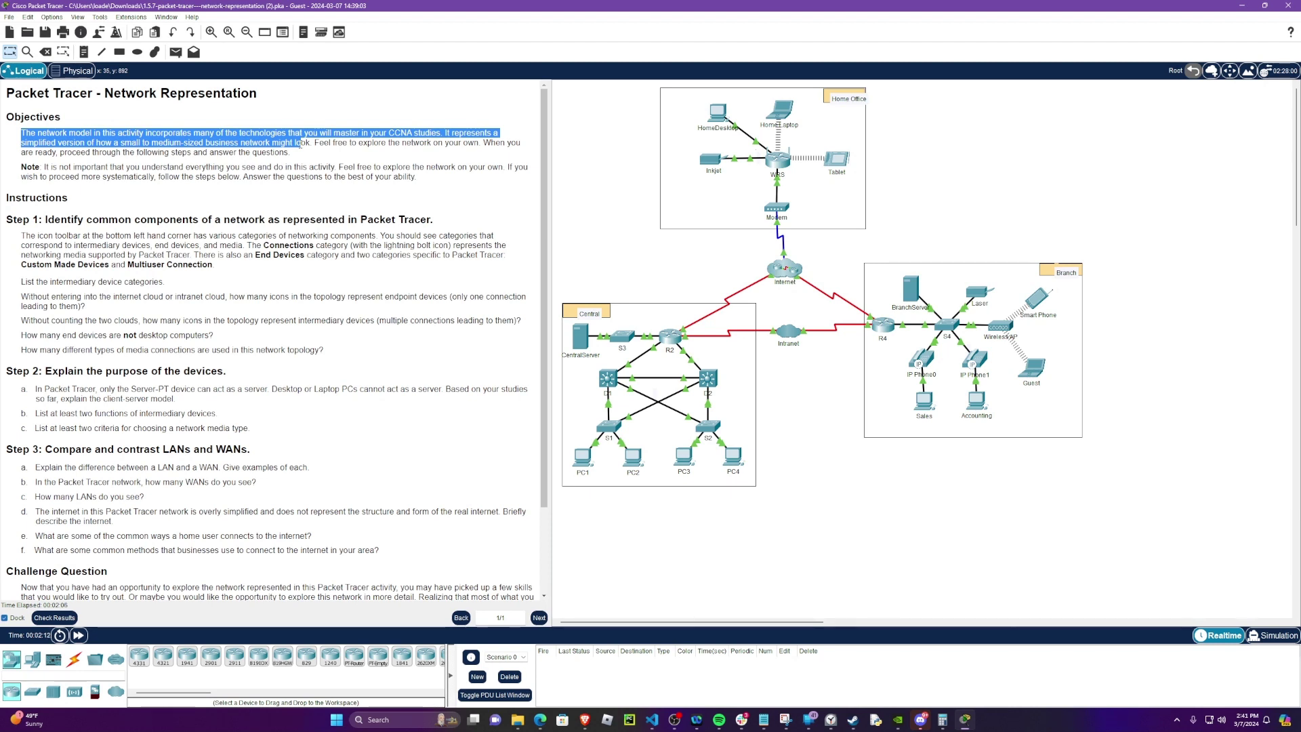
pyautogui.moveTo(300, 143); pyautogui.dragTo(299, 159)
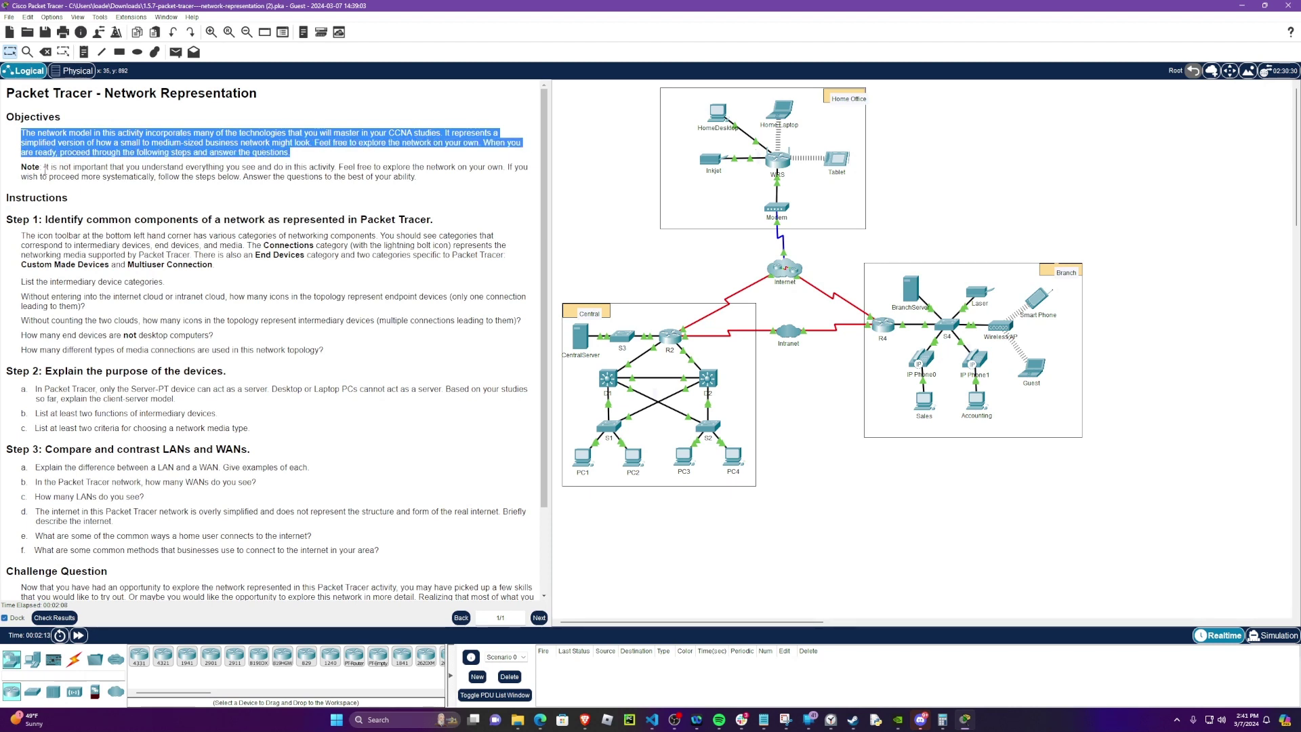
pyautogui.moveTo(45, 169); pyautogui.dragTo(244, 176)
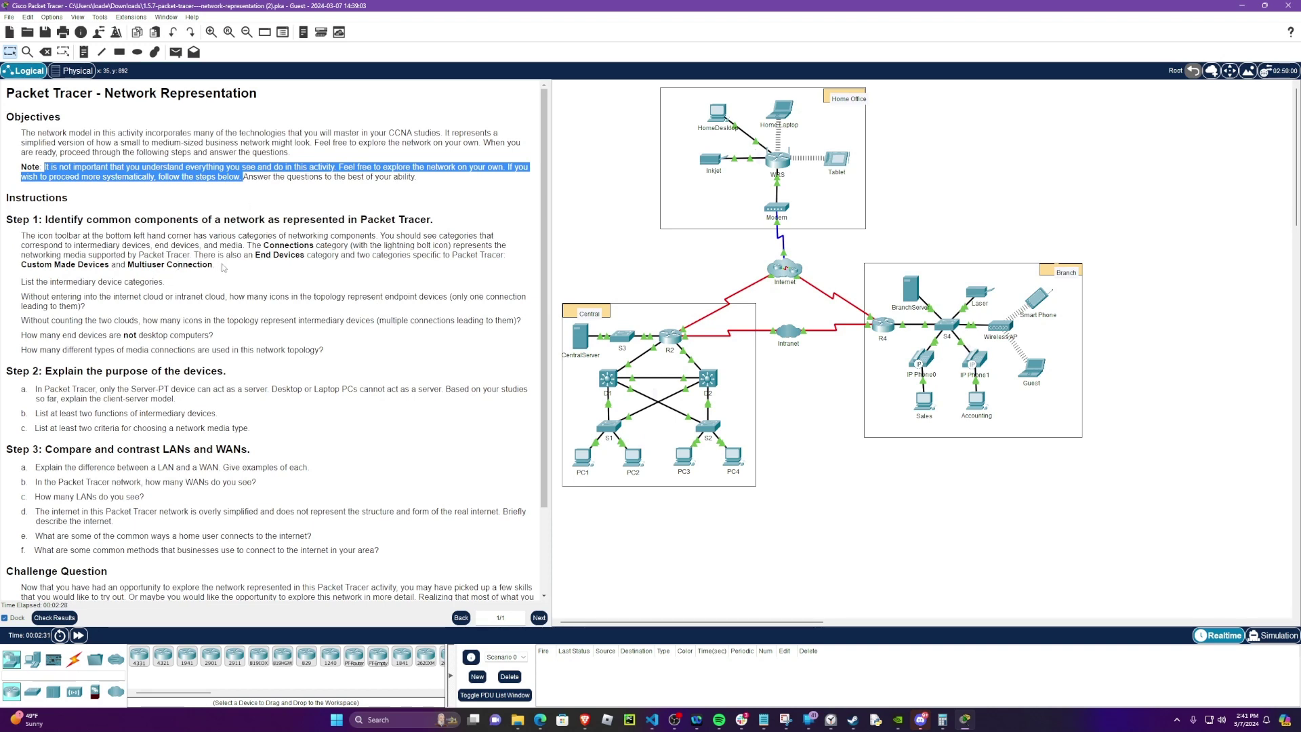
pyautogui.moveTo(223, 268); pyautogui.dragTo(21, 236)
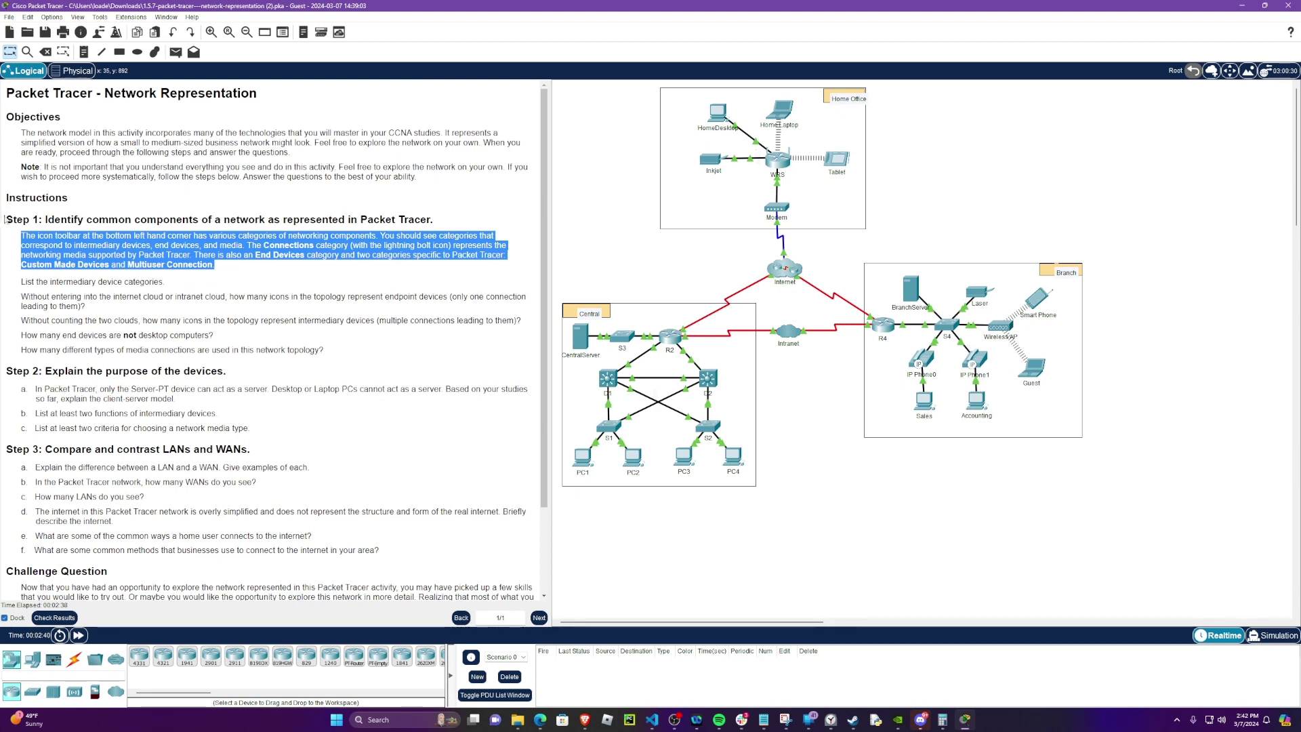
pyautogui.moveTo(6, 219); pyautogui.dragTo(403, 504)
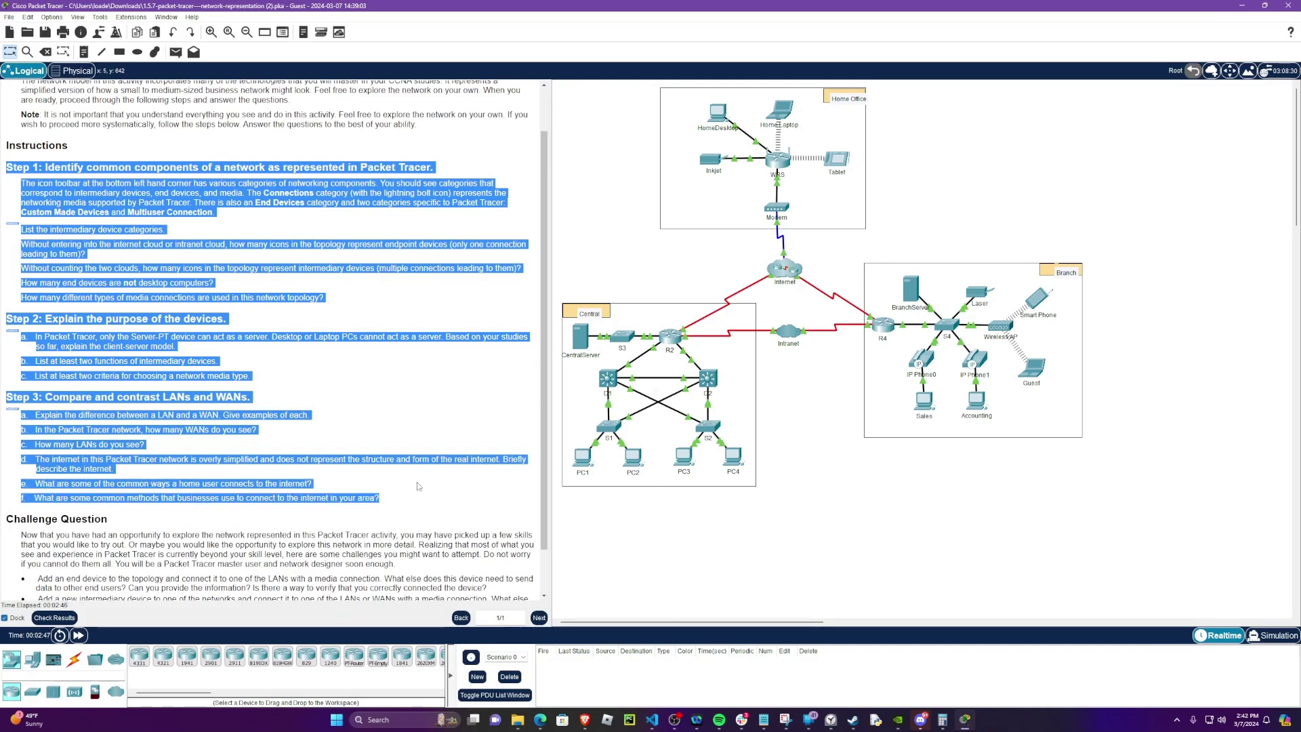
pyautogui.click(403, 499)
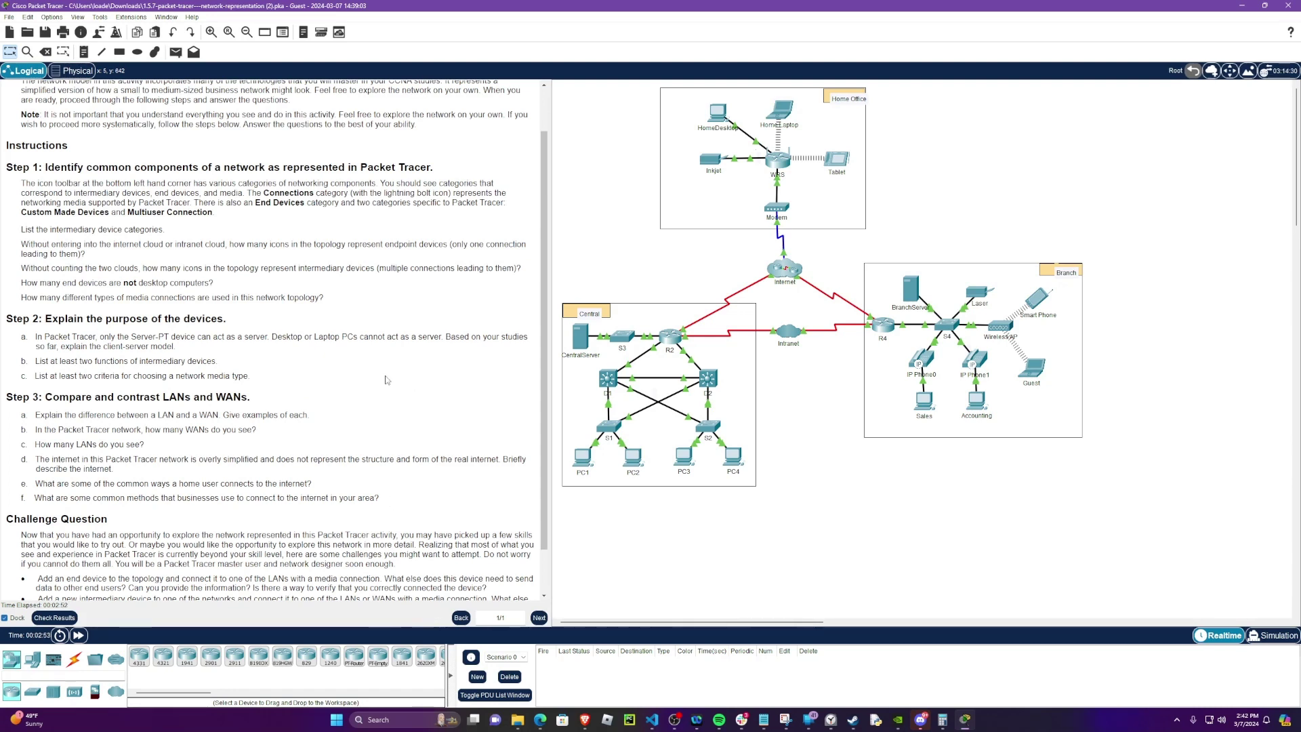
# Inspect the command-line interface of switch S1 in the Central network, closing the device window when done.
pyautogui.click(610, 430)
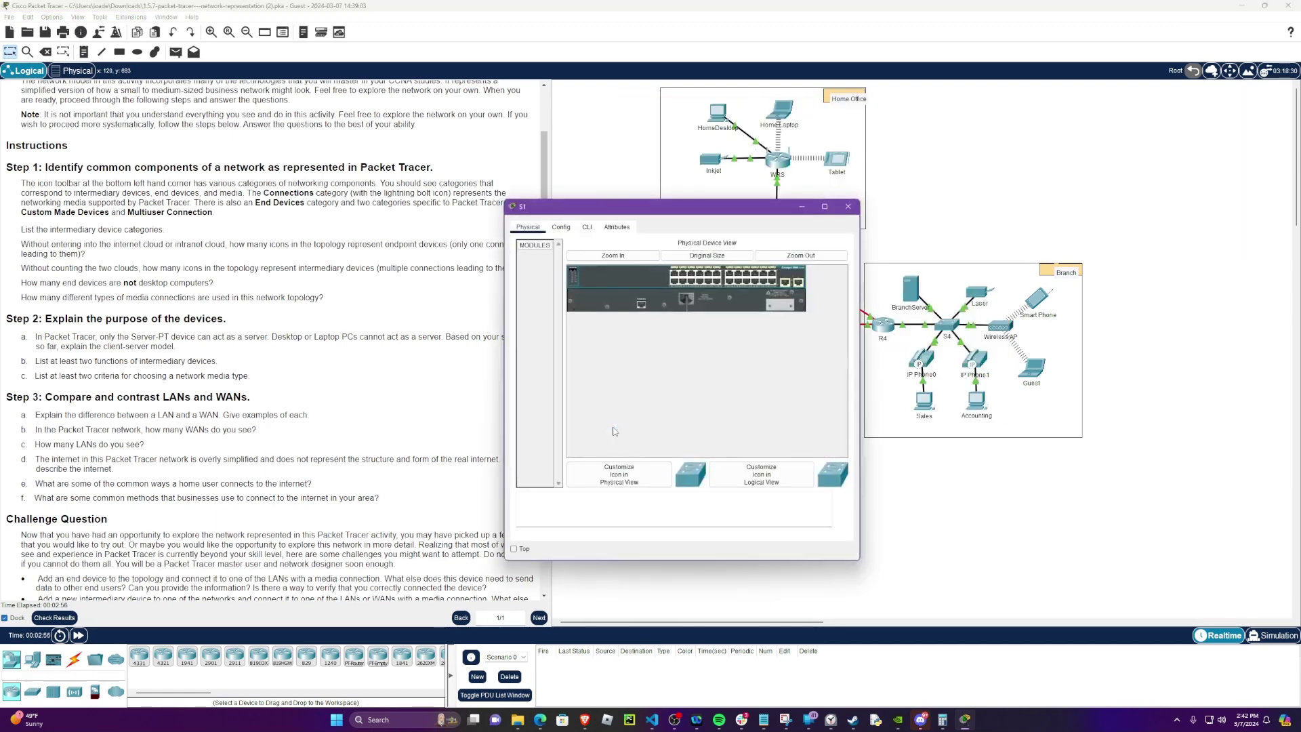
pyautogui.click(586, 227)
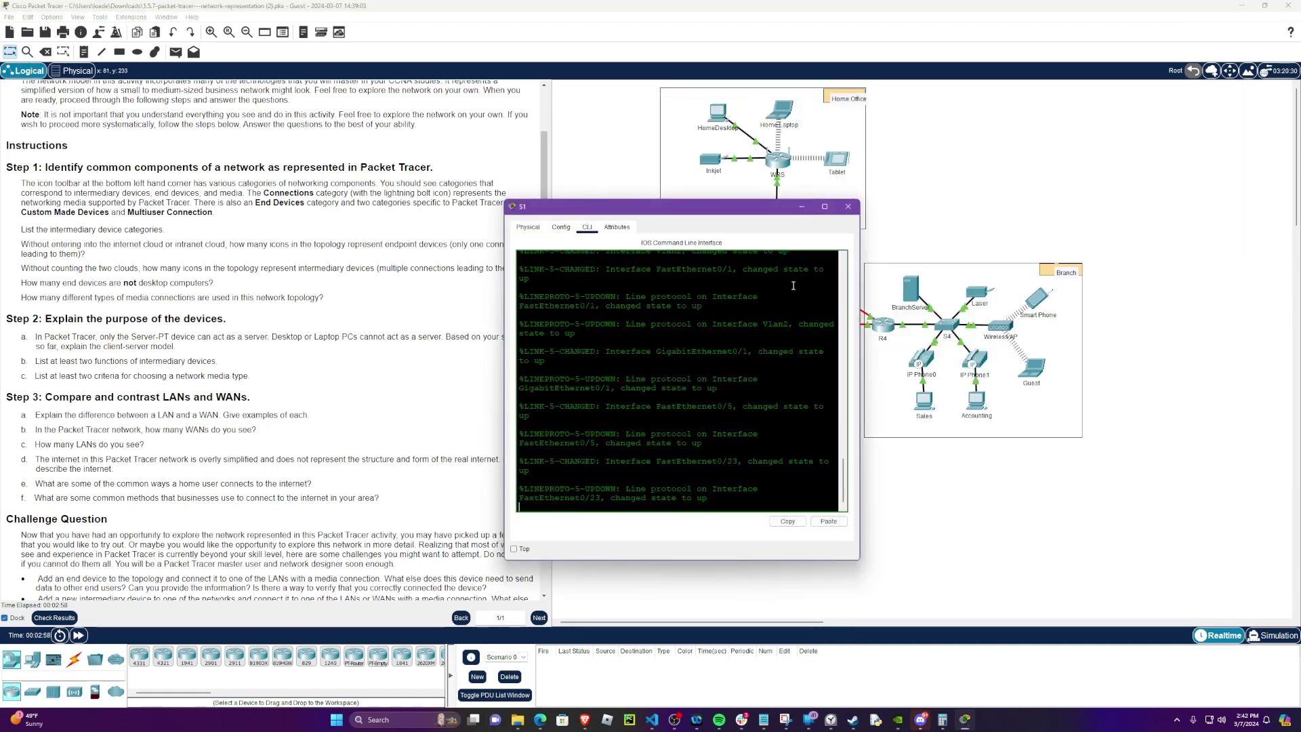
pyautogui.click(847, 207)
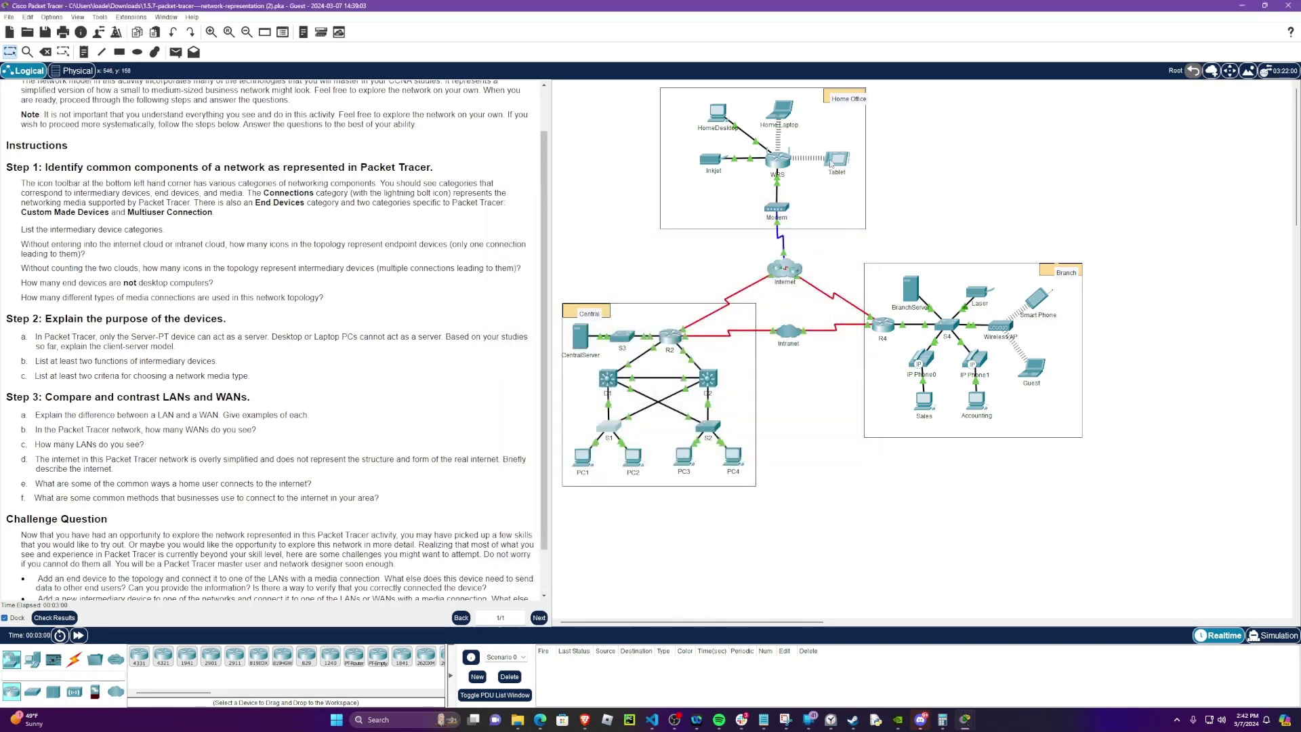
# Inspect the CentralServer's configuration, services, programming and attributes in the Central network, closing the device window when done.
pyautogui.click(578, 342)
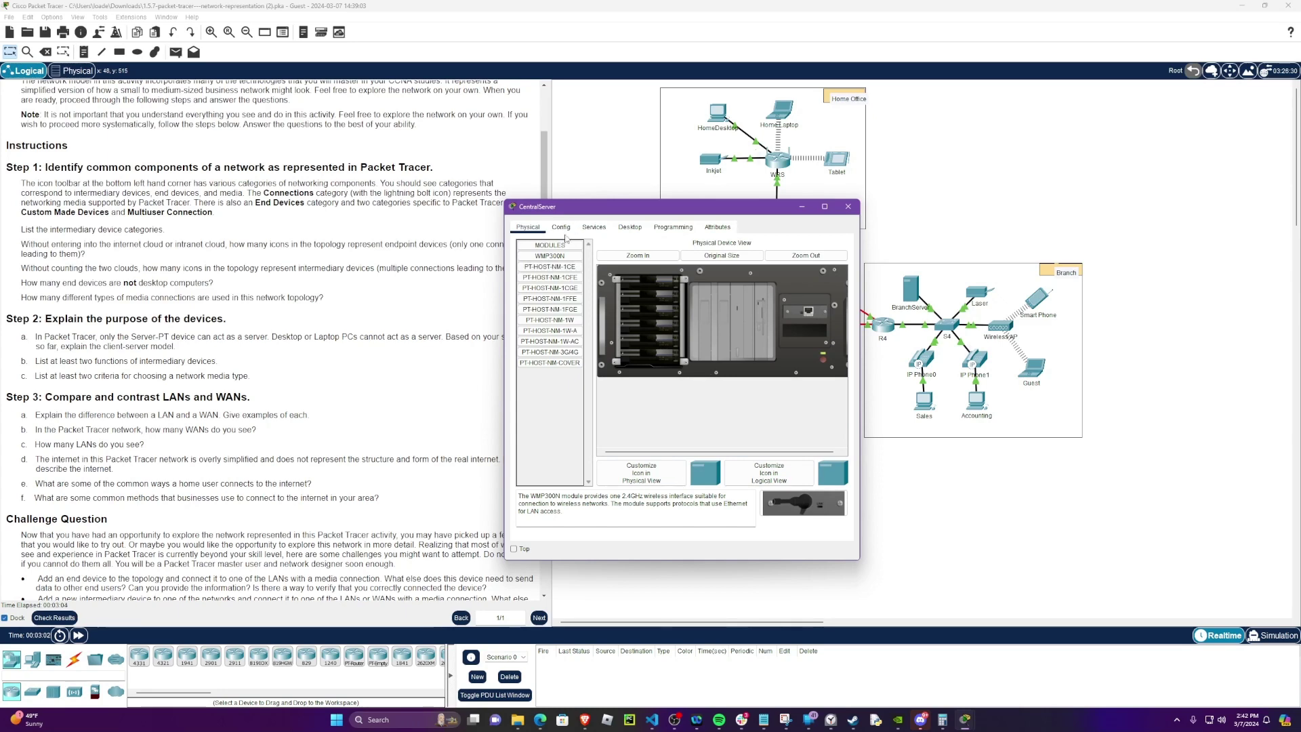
pyautogui.click(568, 228)
pyautogui.click(596, 229)
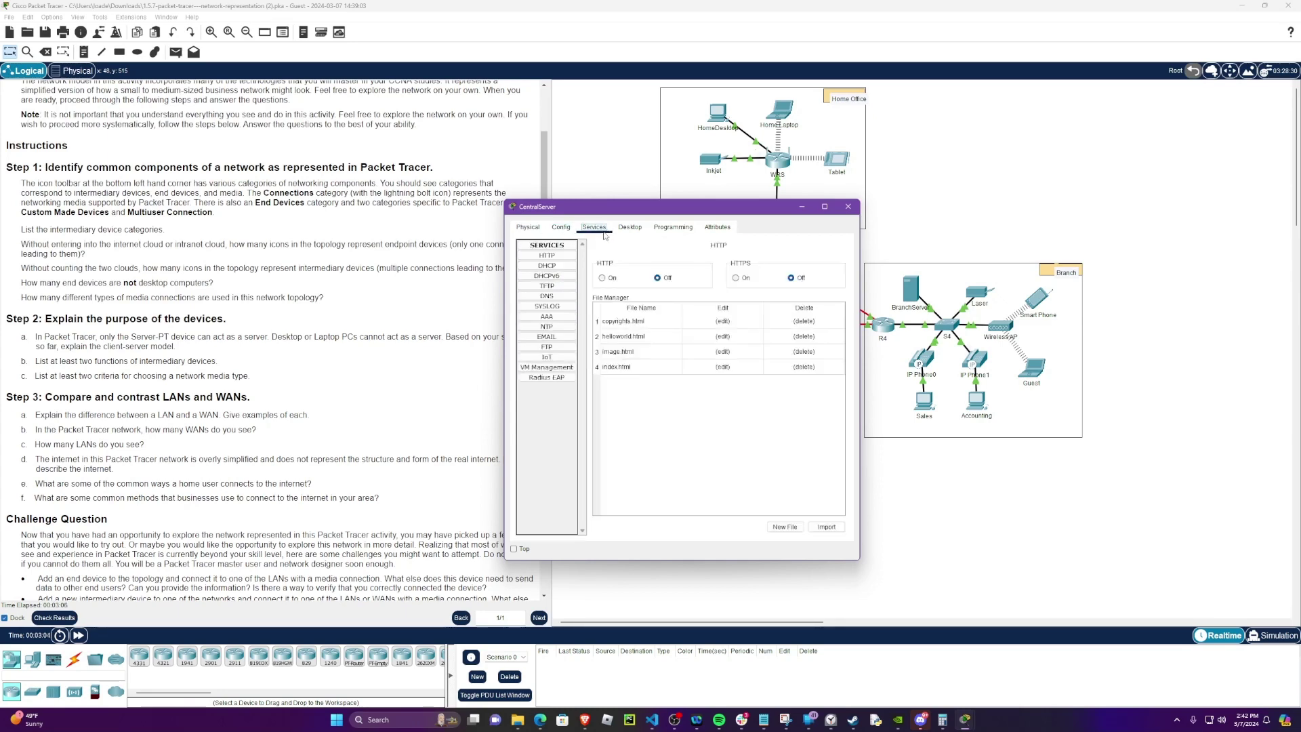
pyautogui.click(678, 229)
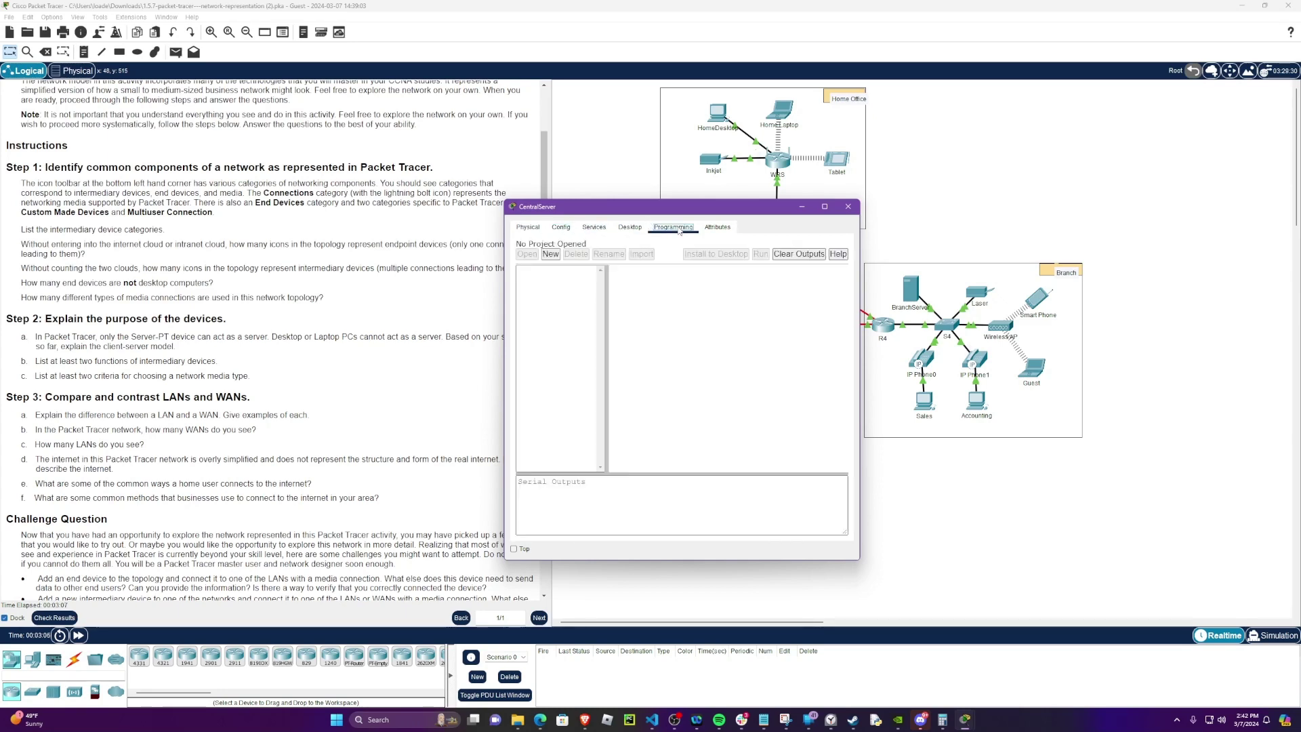
pyautogui.click(717, 227)
pyautogui.click(848, 206)
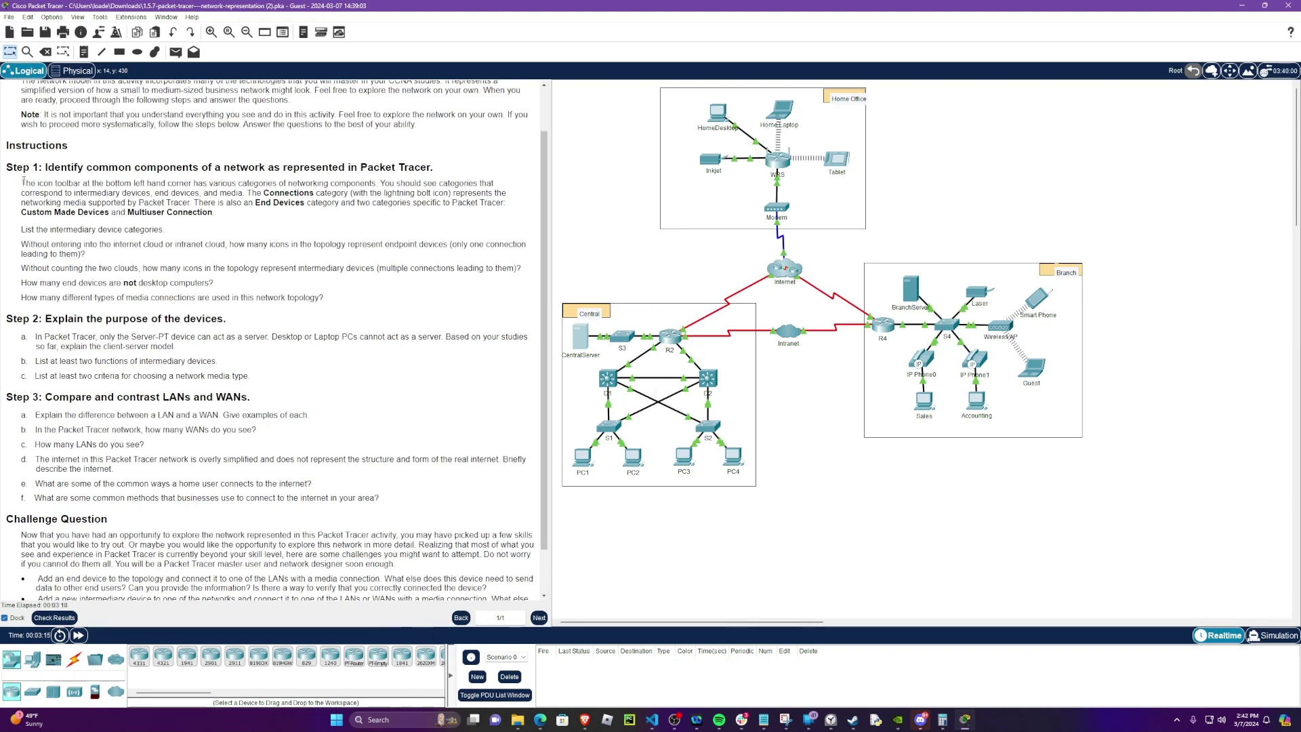
# Read the Step 1 heading and its paragraph on the networking component categories, highlighting the text along the way.
pyautogui.moveTo(14, 166); pyautogui.dragTo(442, 164)
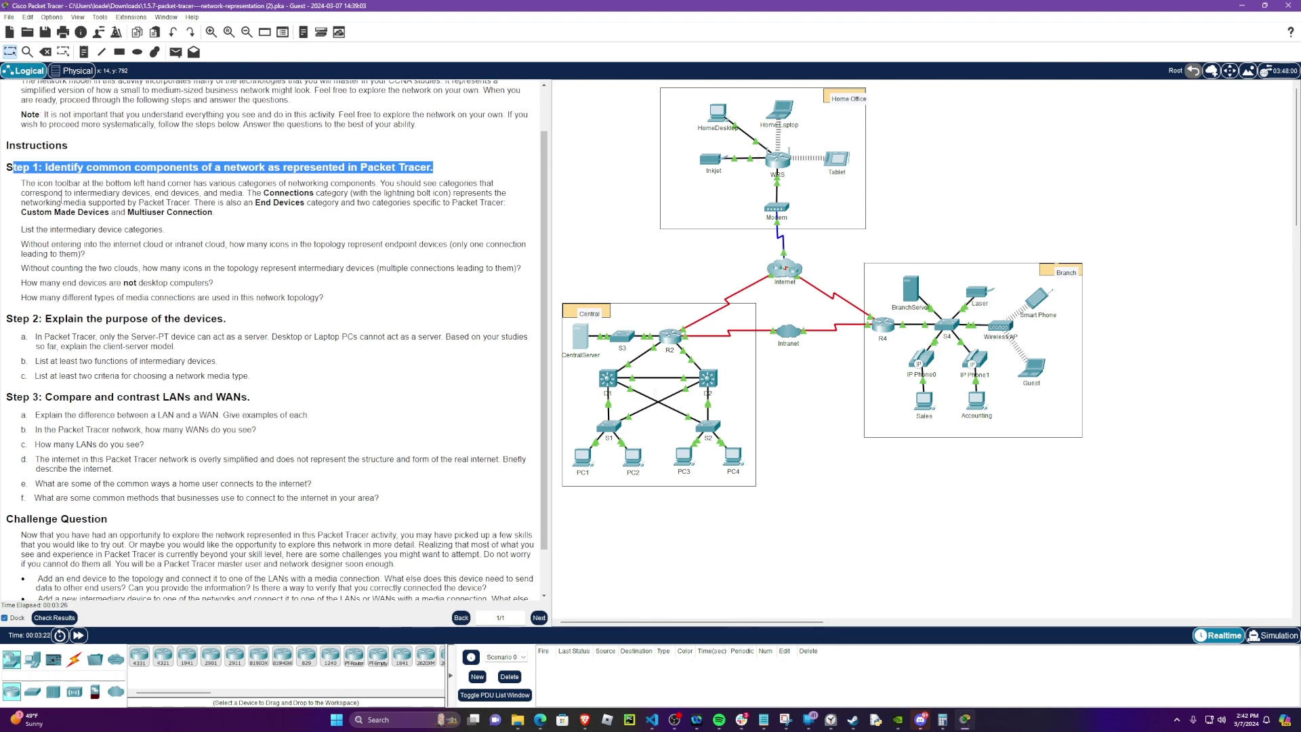
pyautogui.click(20, 184)
pyautogui.moveTo(21, 184); pyautogui.dragTo(191, 202)
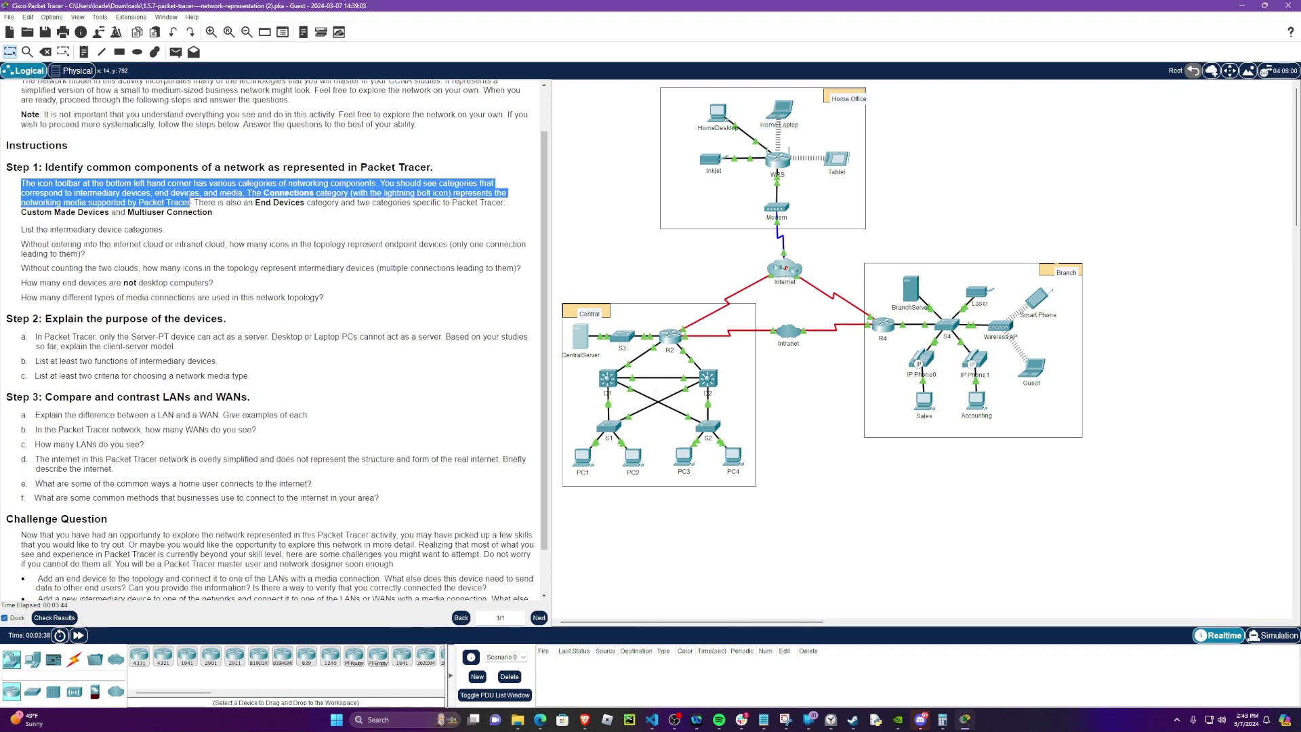
pyautogui.moveTo(198, 203); pyautogui.dragTo(291, 205)
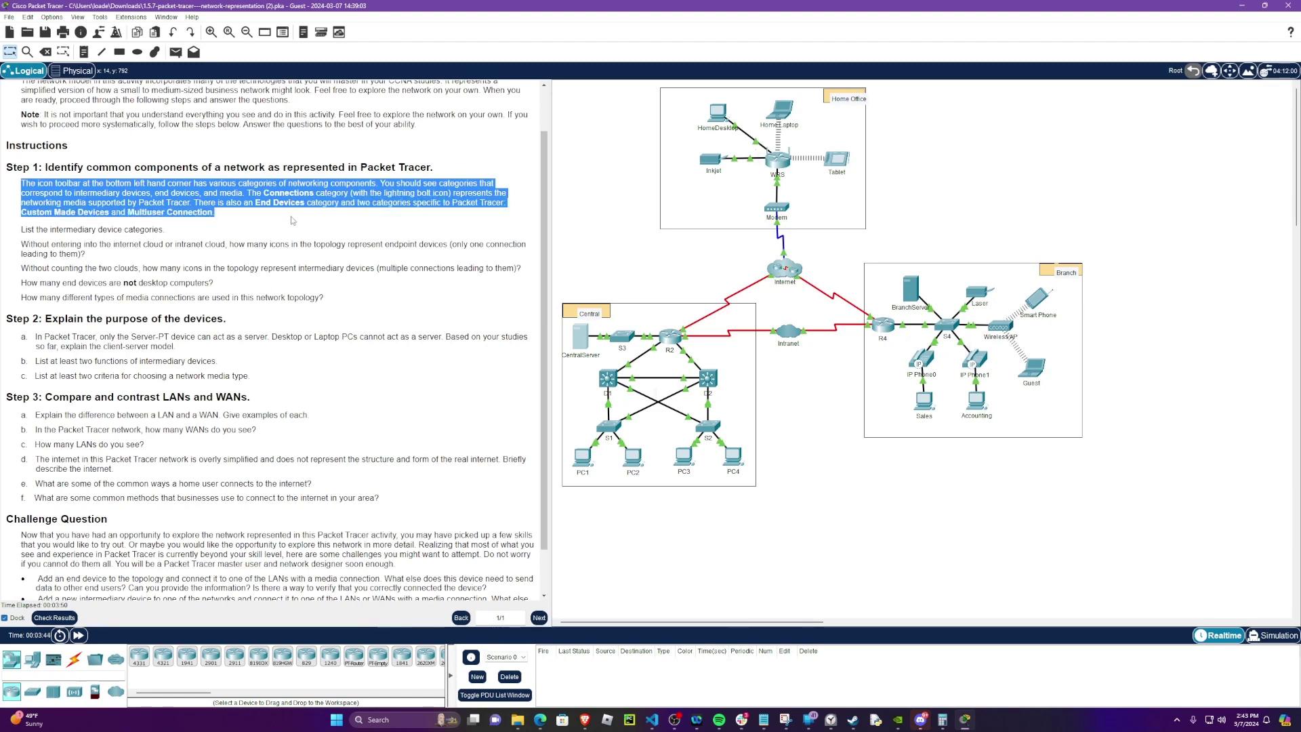
pyautogui.moveTo(291, 205); pyautogui.dragTo(280, 217)
pyautogui.click(227, 458)
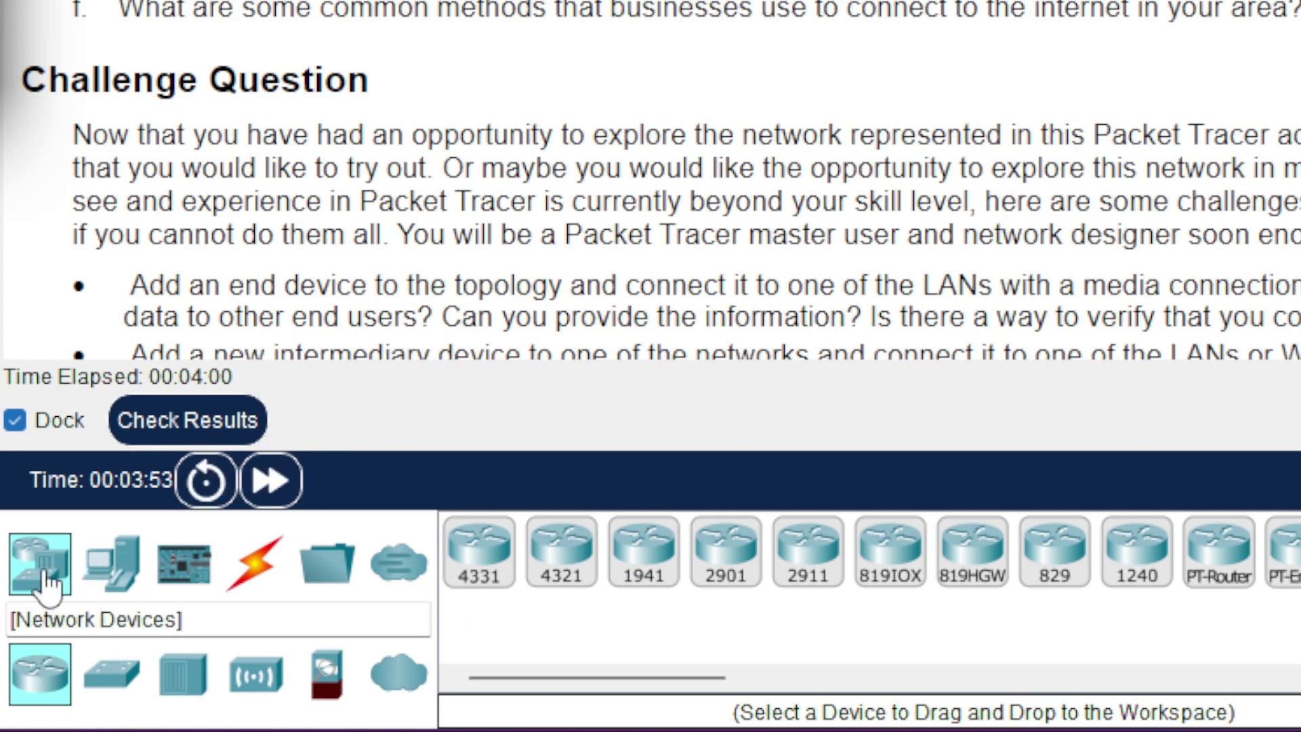
# Browse the main component categories: End Devices, Components, Connections, Miscellaneous and Multiuser Connection.
pyautogui.click(145, 581)
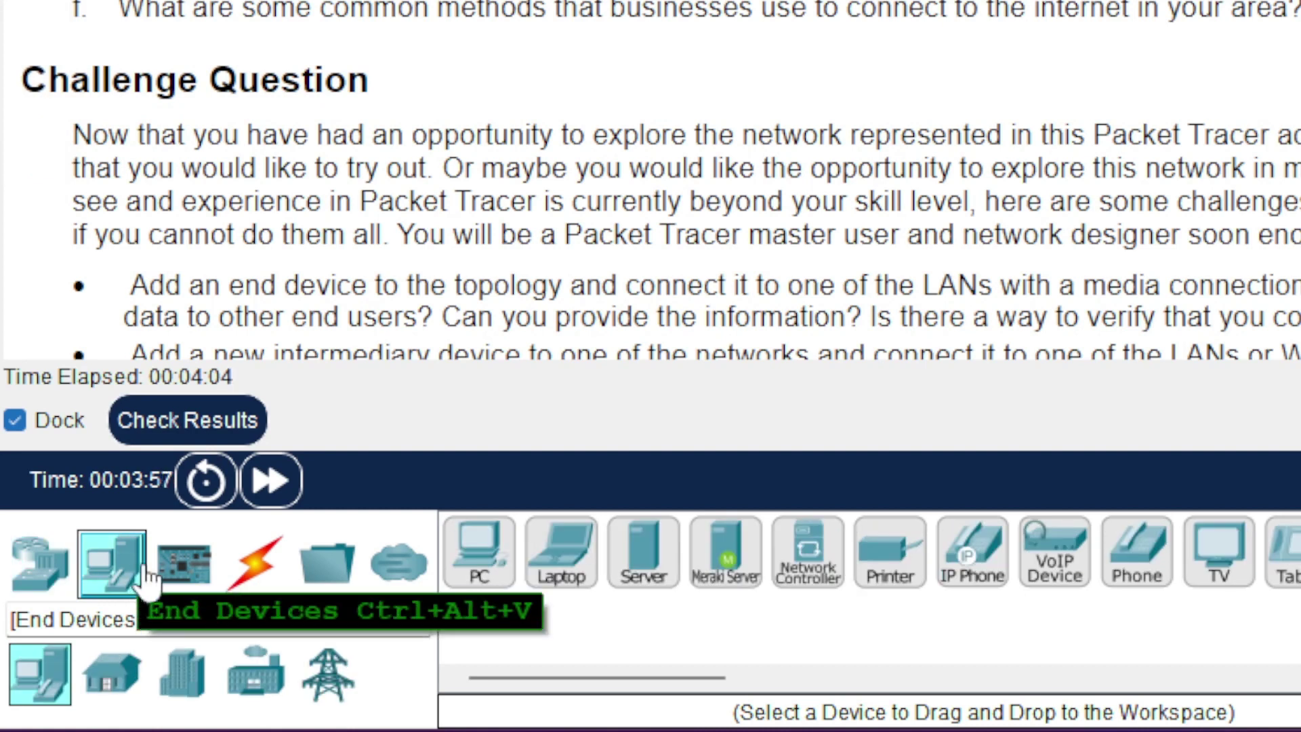
pyautogui.click(231, 568)
pyautogui.click(191, 572)
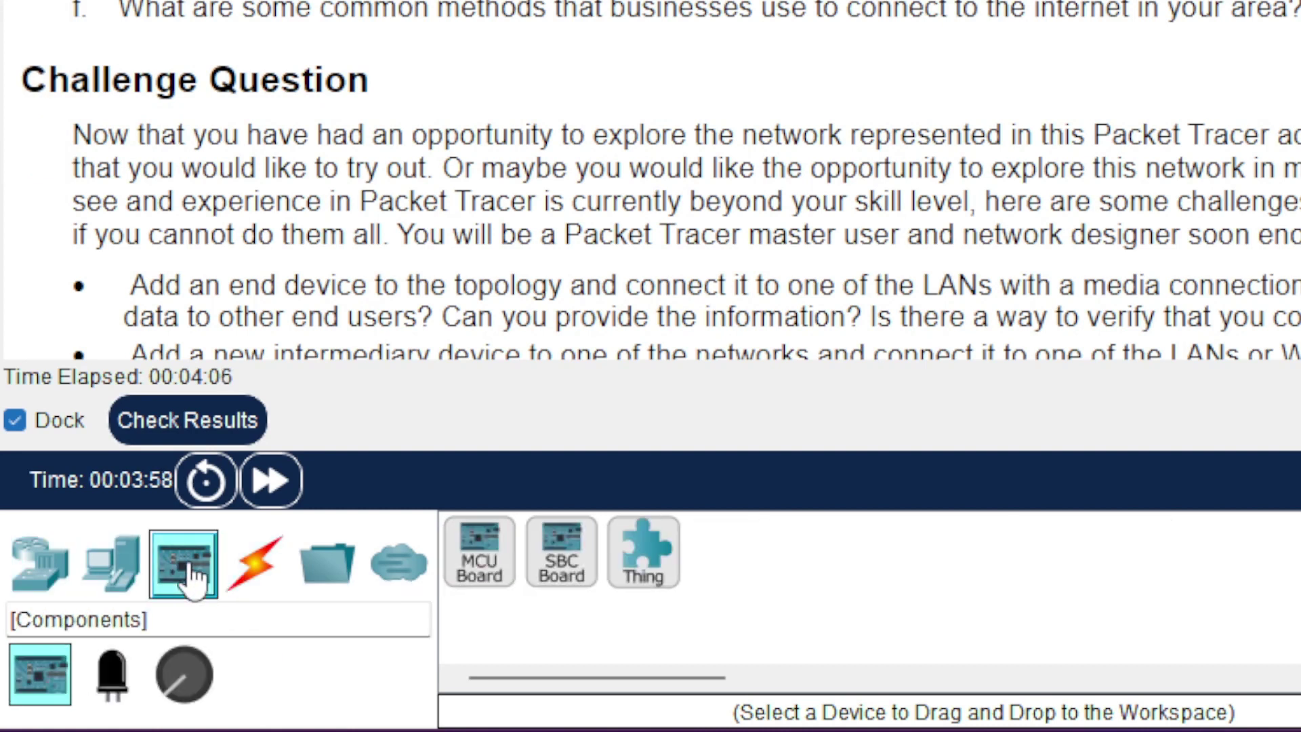
pyautogui.click(252, 583)
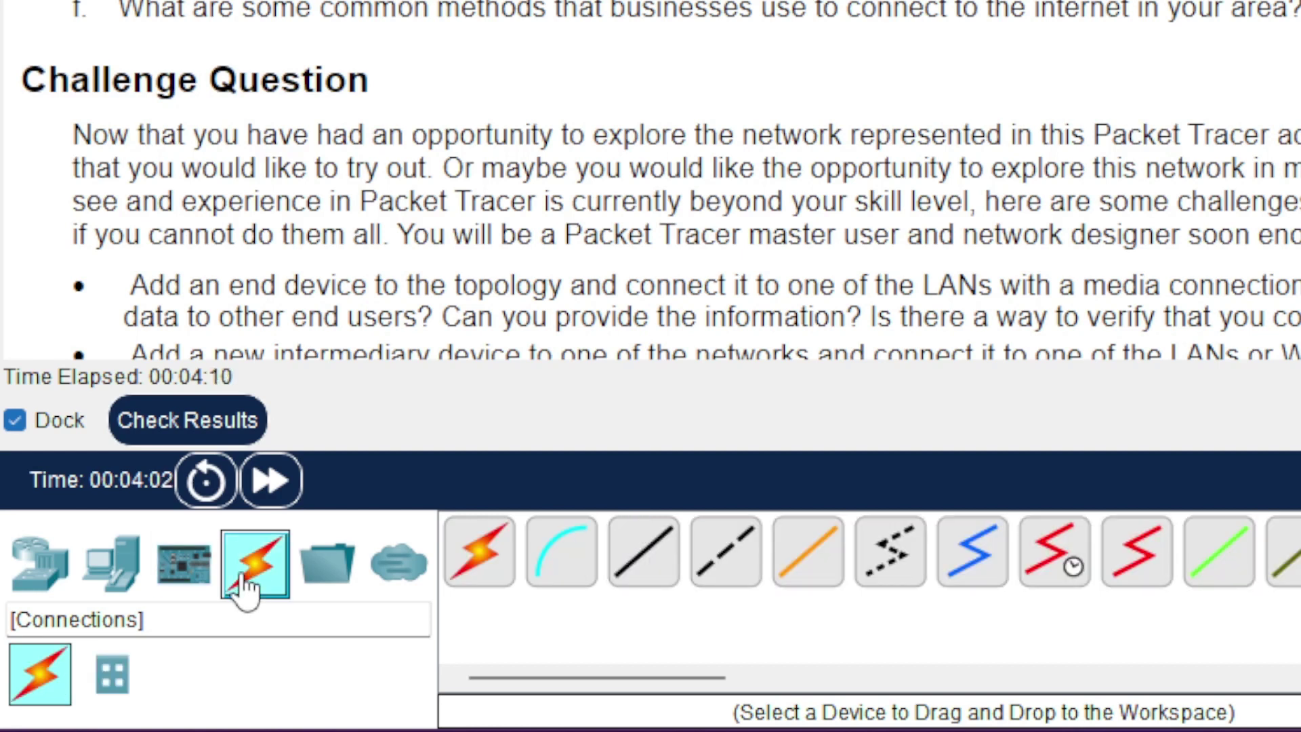
pyautogui.click(308, 584)
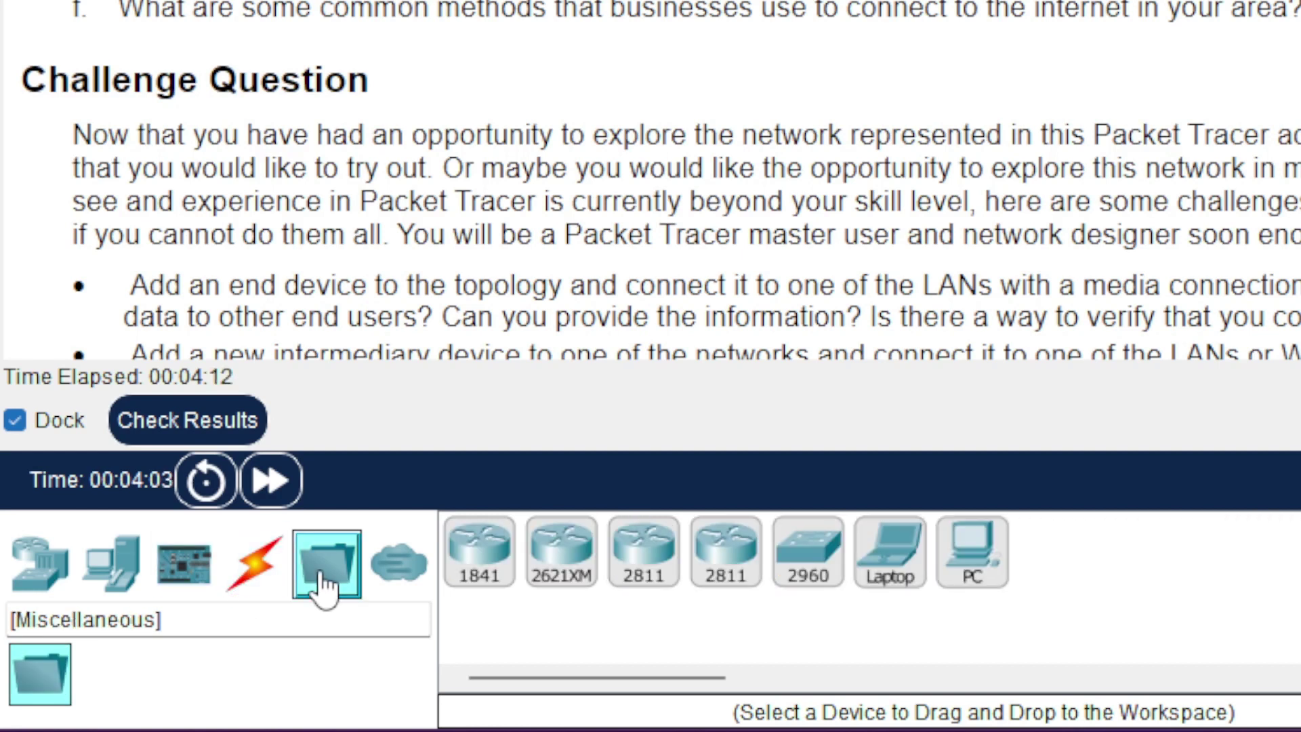
pyautogui.click(390, 576)
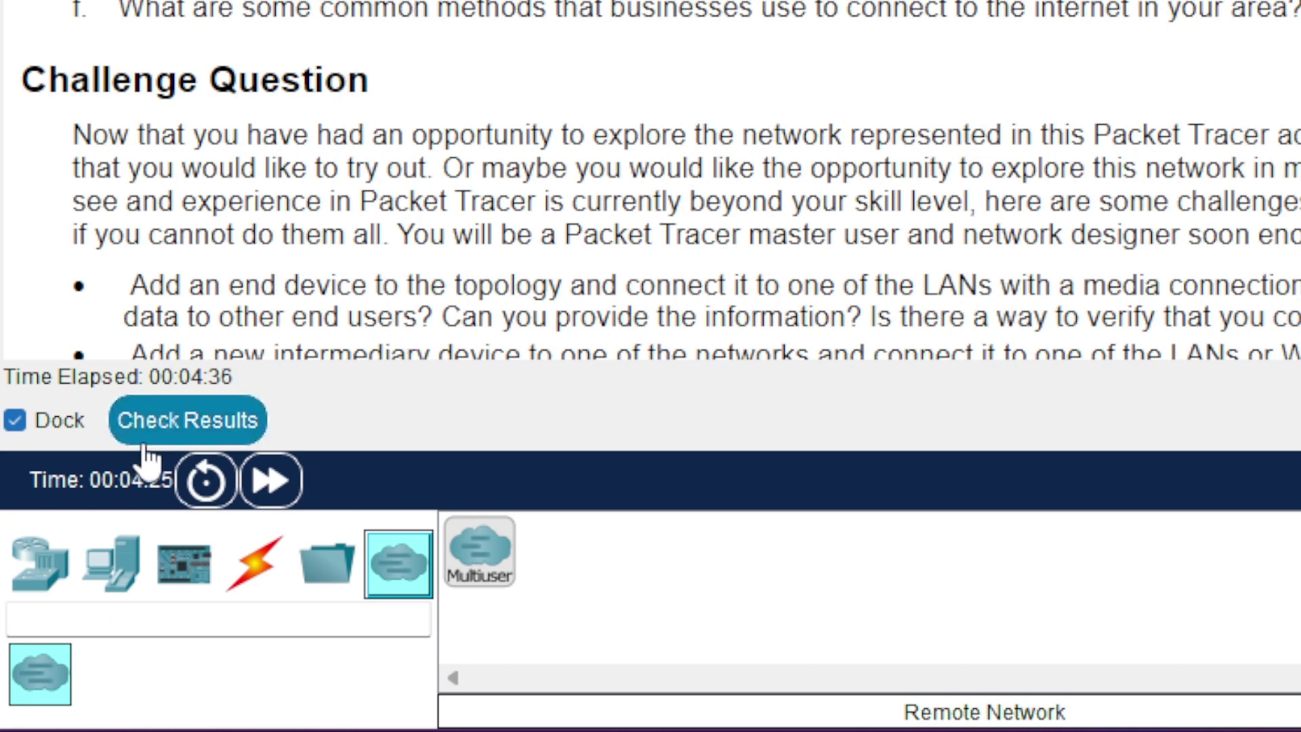
# Examine the Network Devices subcategories, from routers, switches and hubs to wireless, security and cloud/modem devices.
pyautogui.click(42, 581)
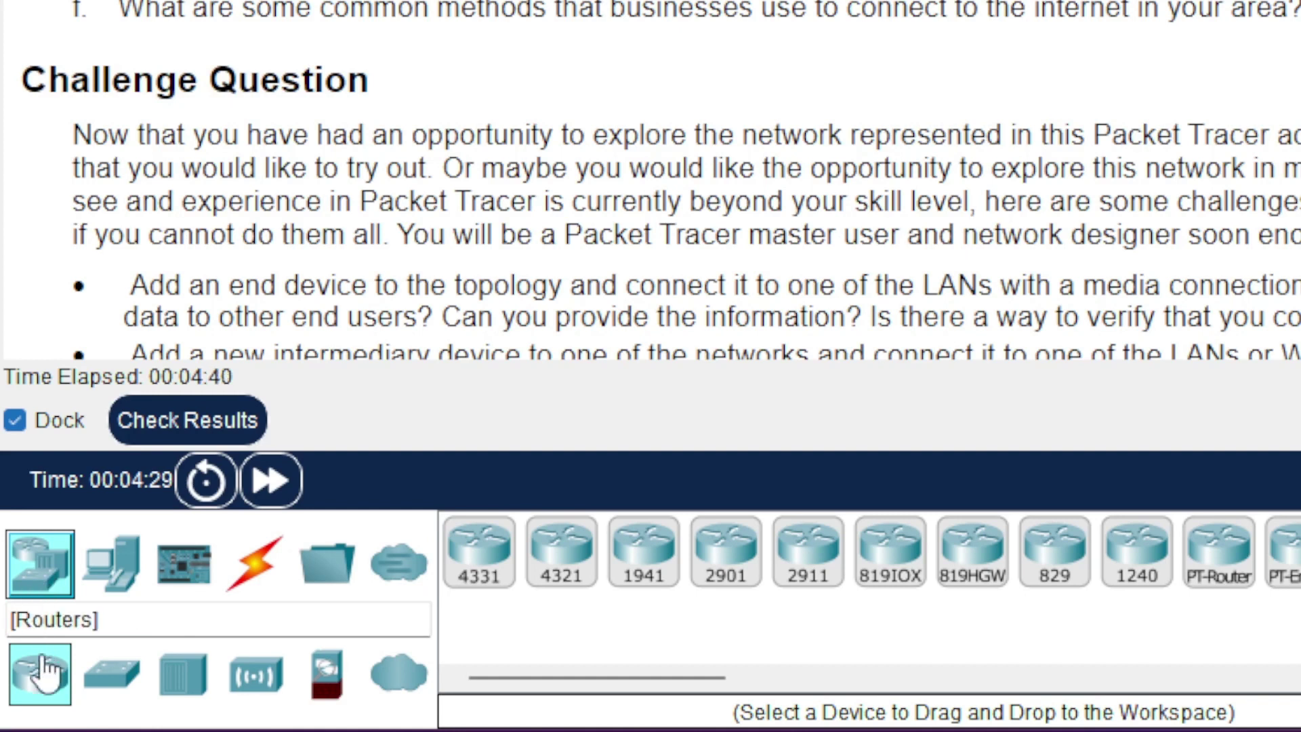
pyautogui.click(114, 570)
pyautogui.click(53, 593)
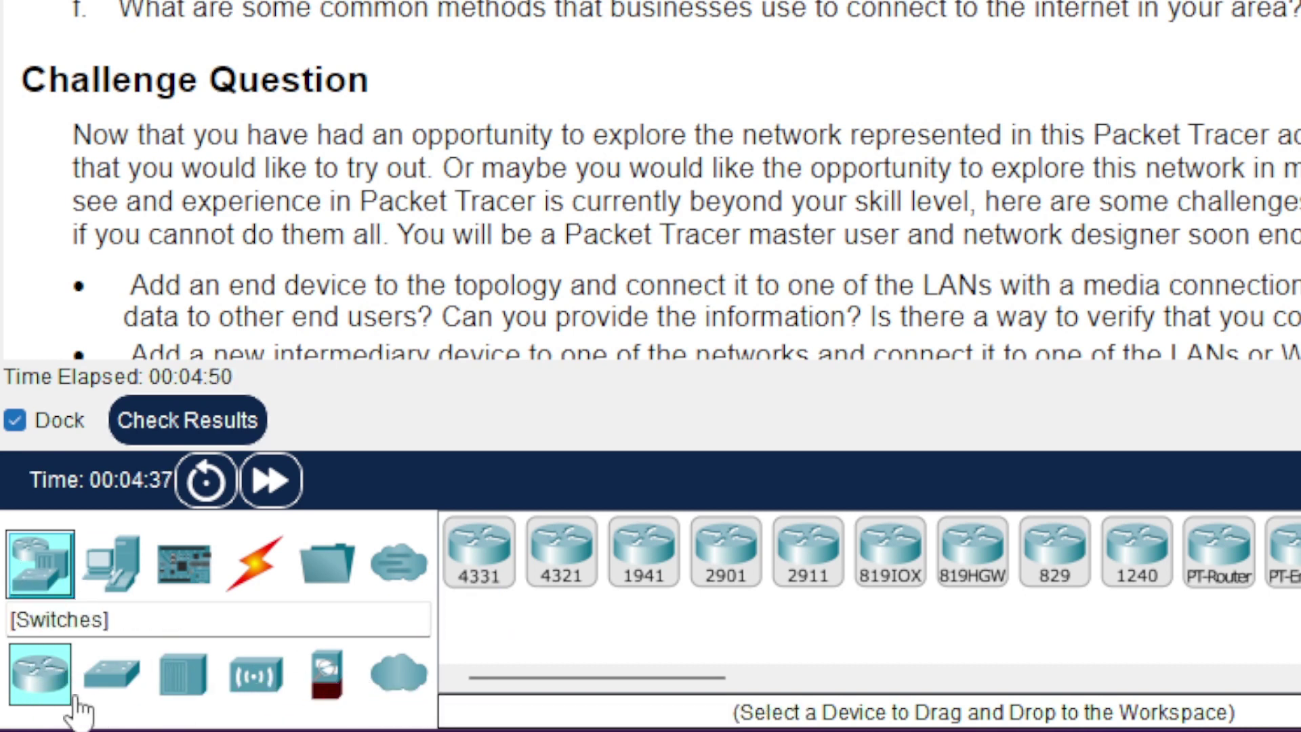
pyautogui.click(102, 684)
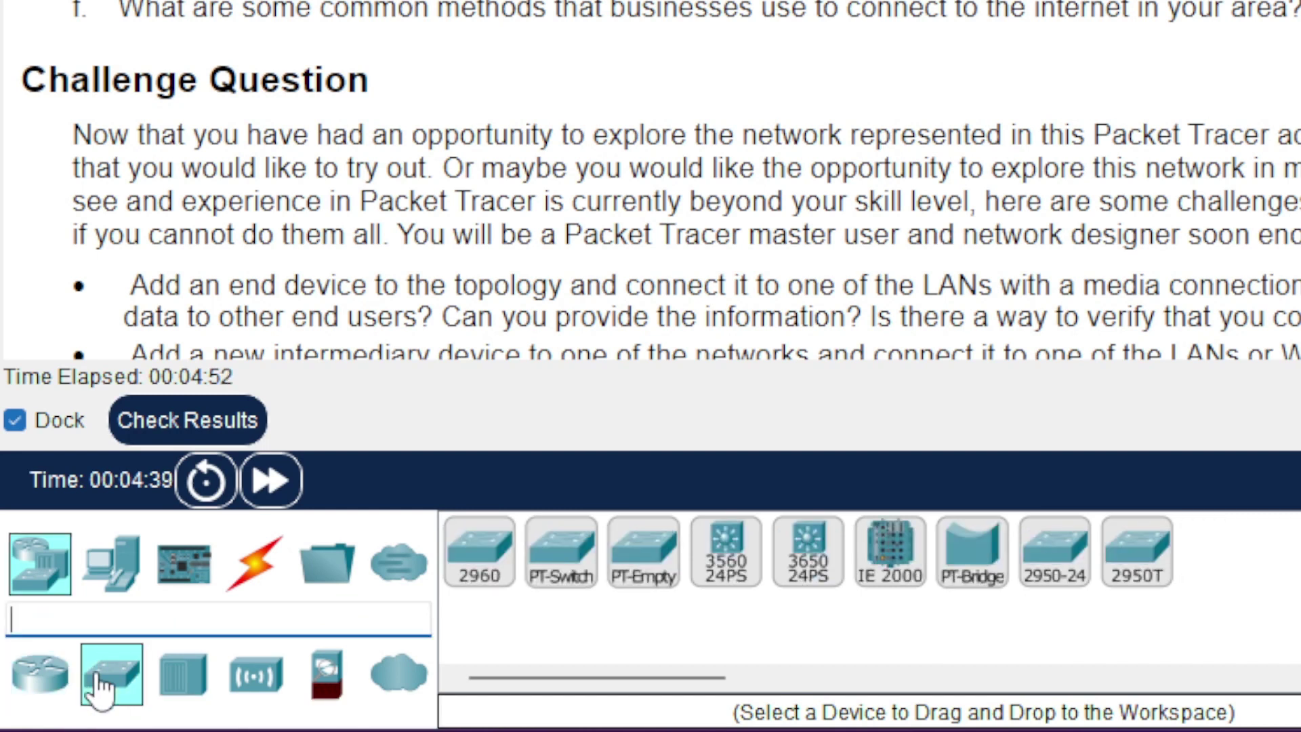
pyautogui.click(190, 685)
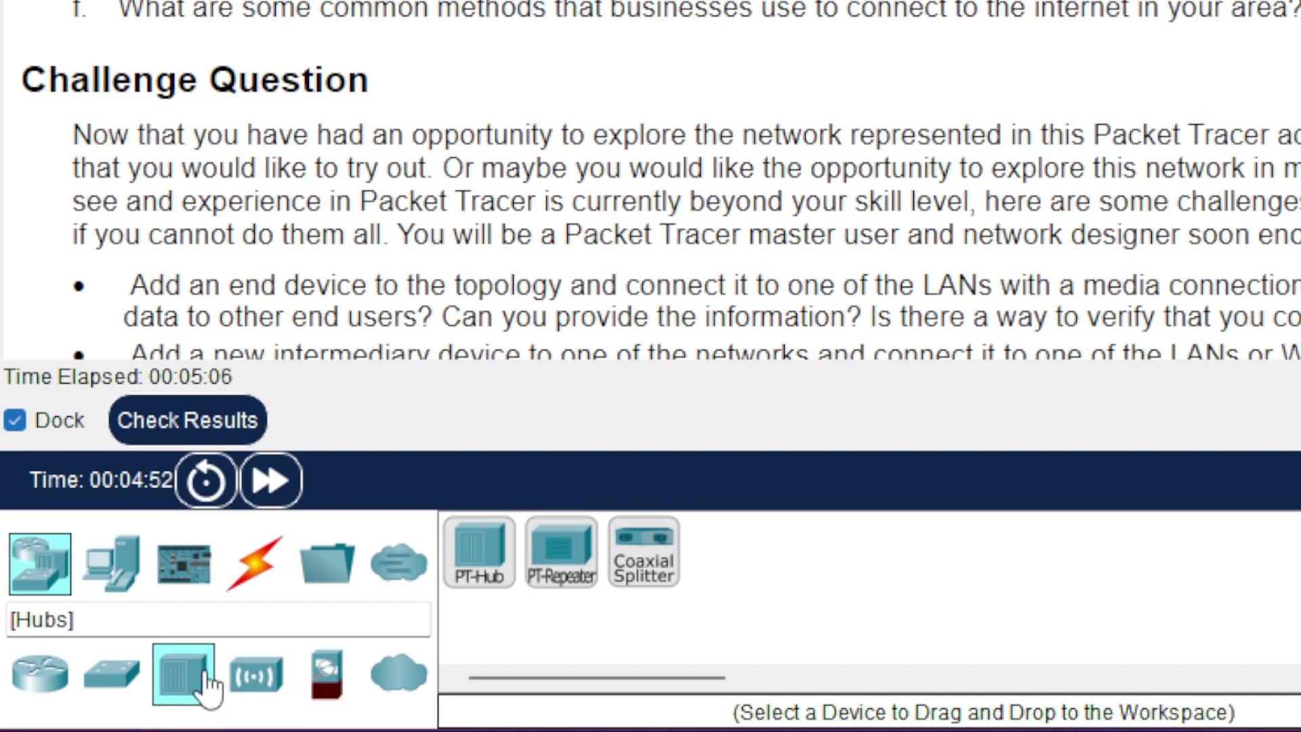
pyautogui.click(252, 684)
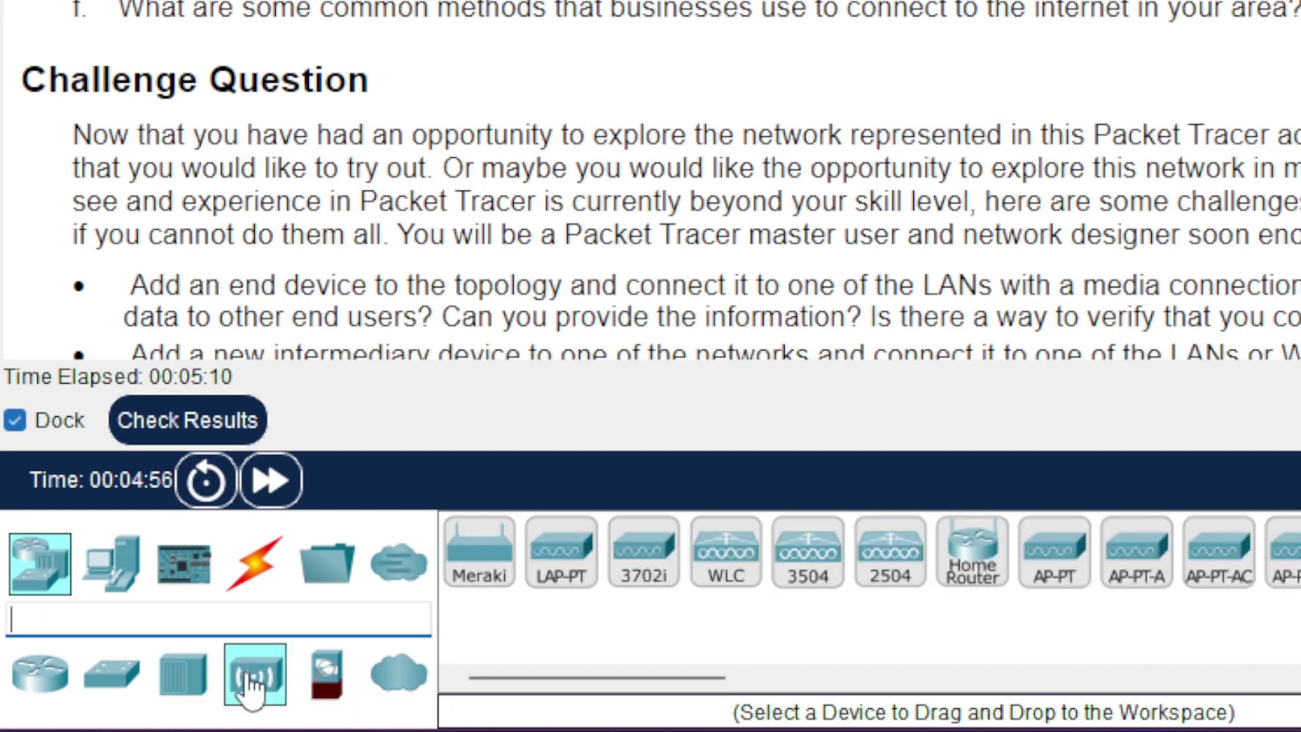
pyautogui.click(327, 687)
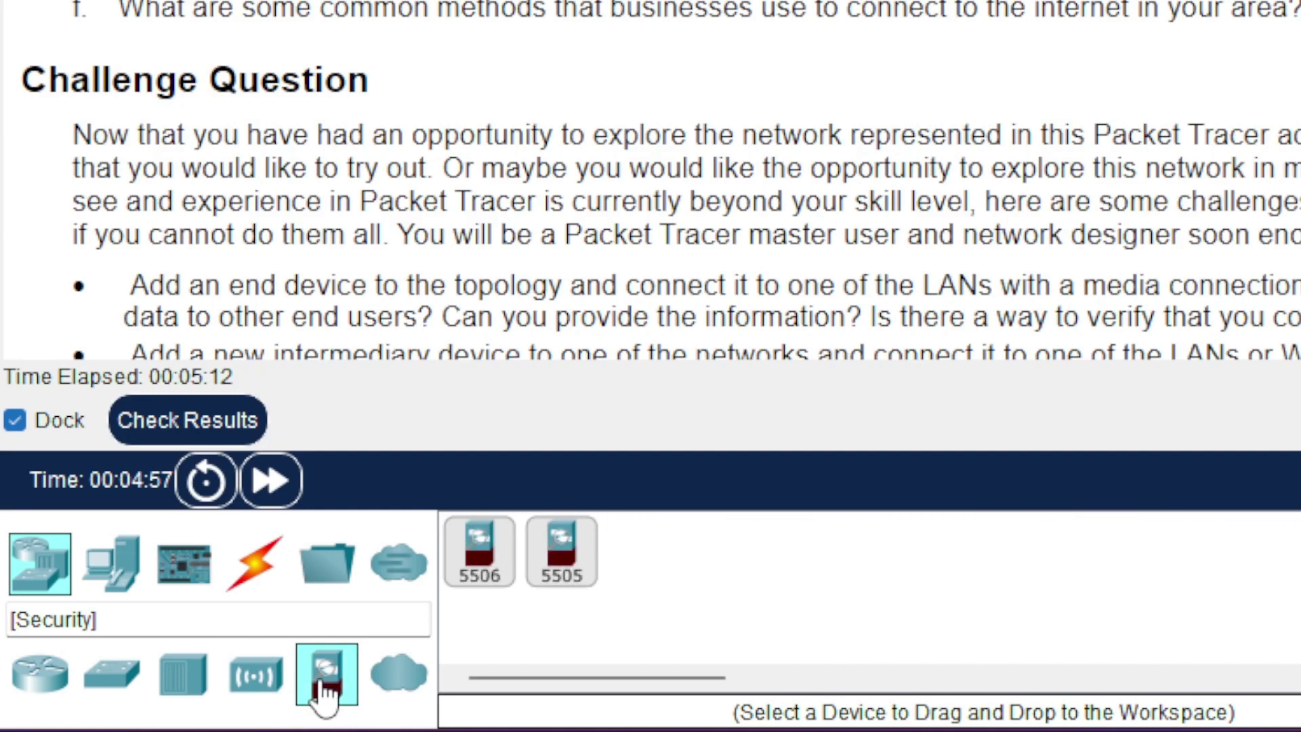
pyautogui.click(399, 674)
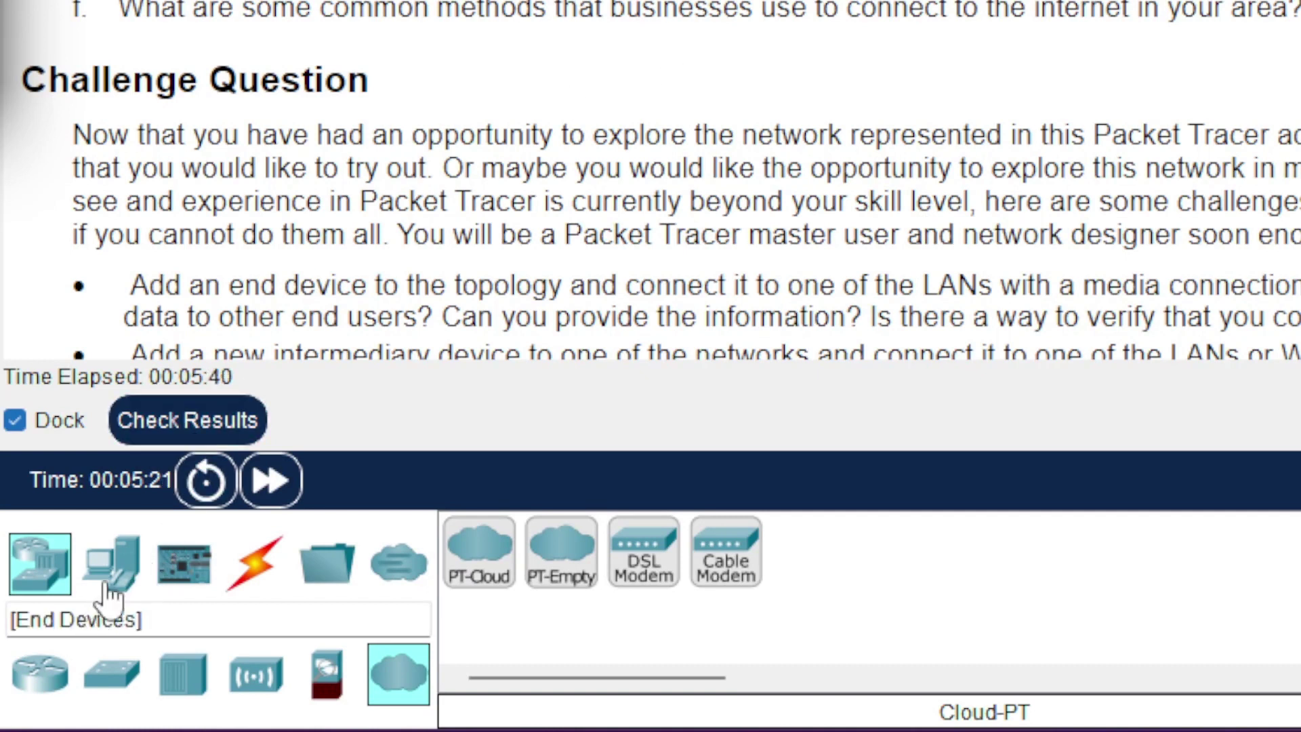
# Examine the End Devices subcategories: standard end devices, home, smart city, industrial and power grid devices.
pyautogui.click(112, 596)
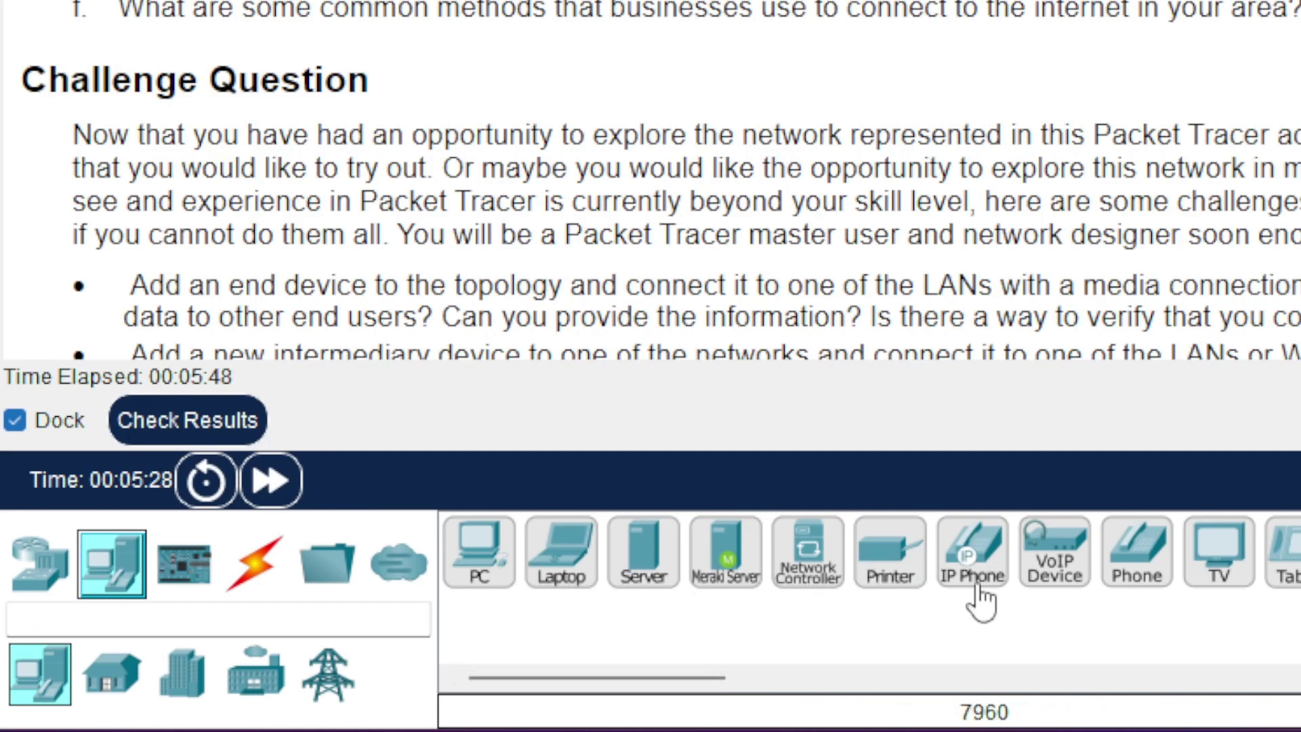
pyautogui.click(127, 671)
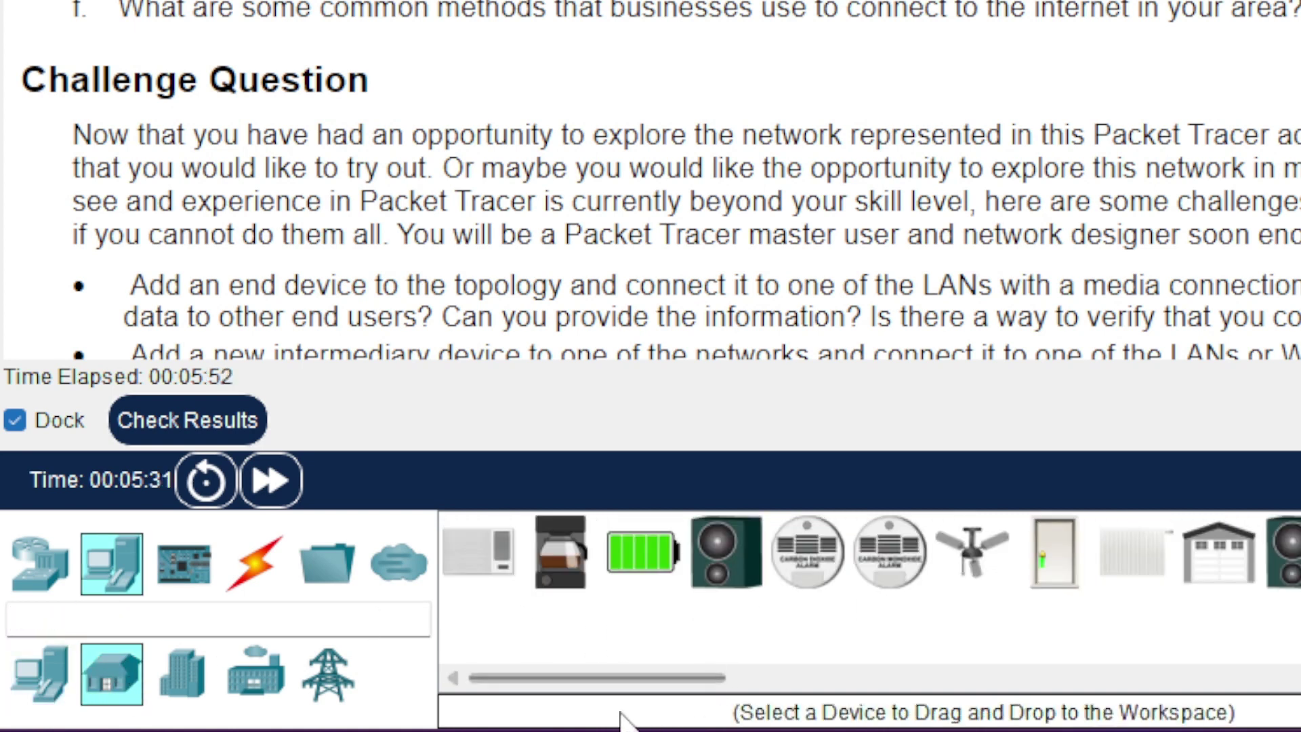
pyautogui.moveTo(609, 669); pyautogui.dragTo(546, 709)
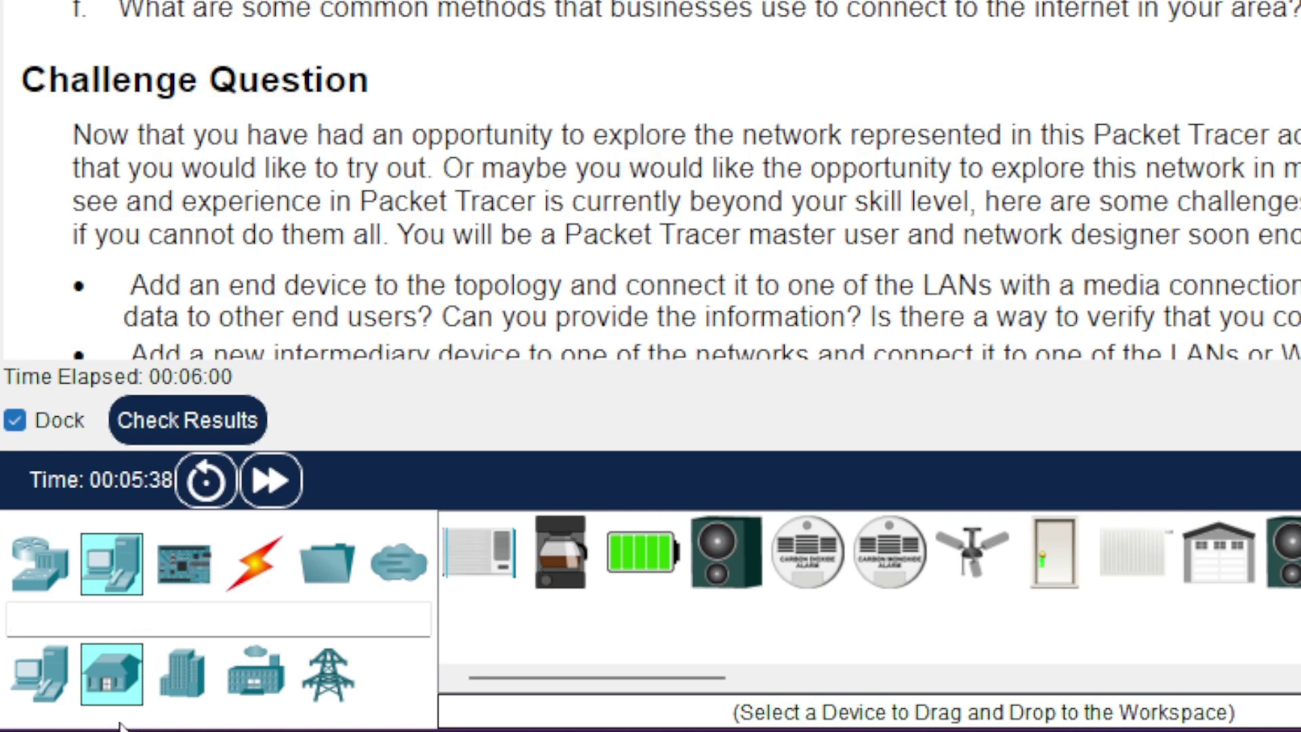
pyautogui.click(181, 678)
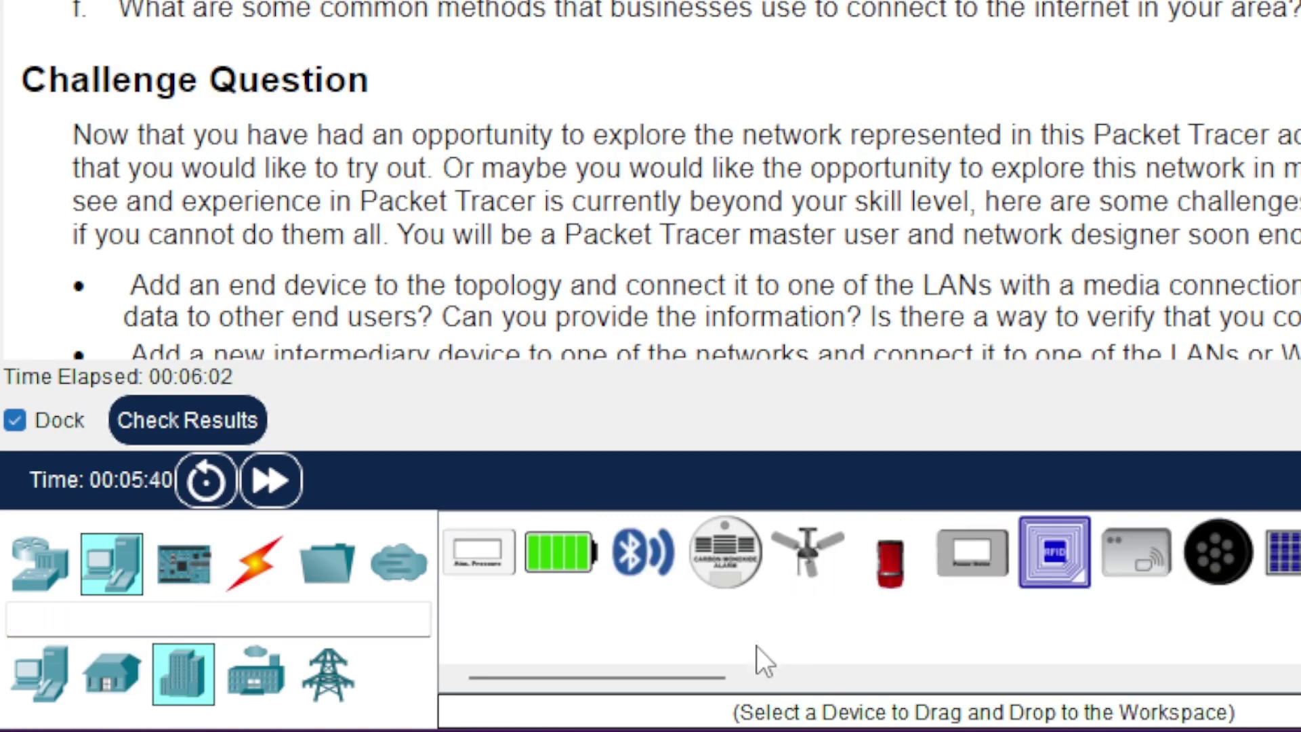
pyautogui.moveTo(632, 669); pyautogui.dragTo(552, 683)
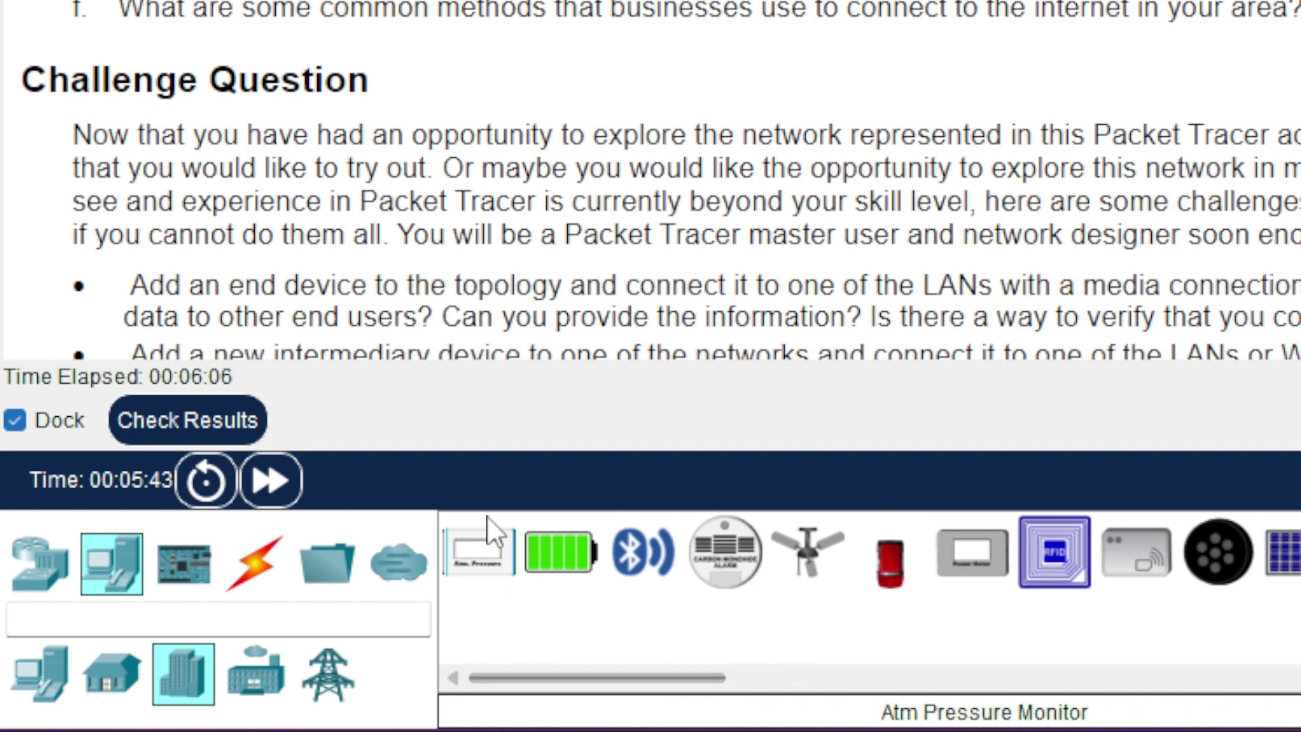
pyautogui.click(246, 698)
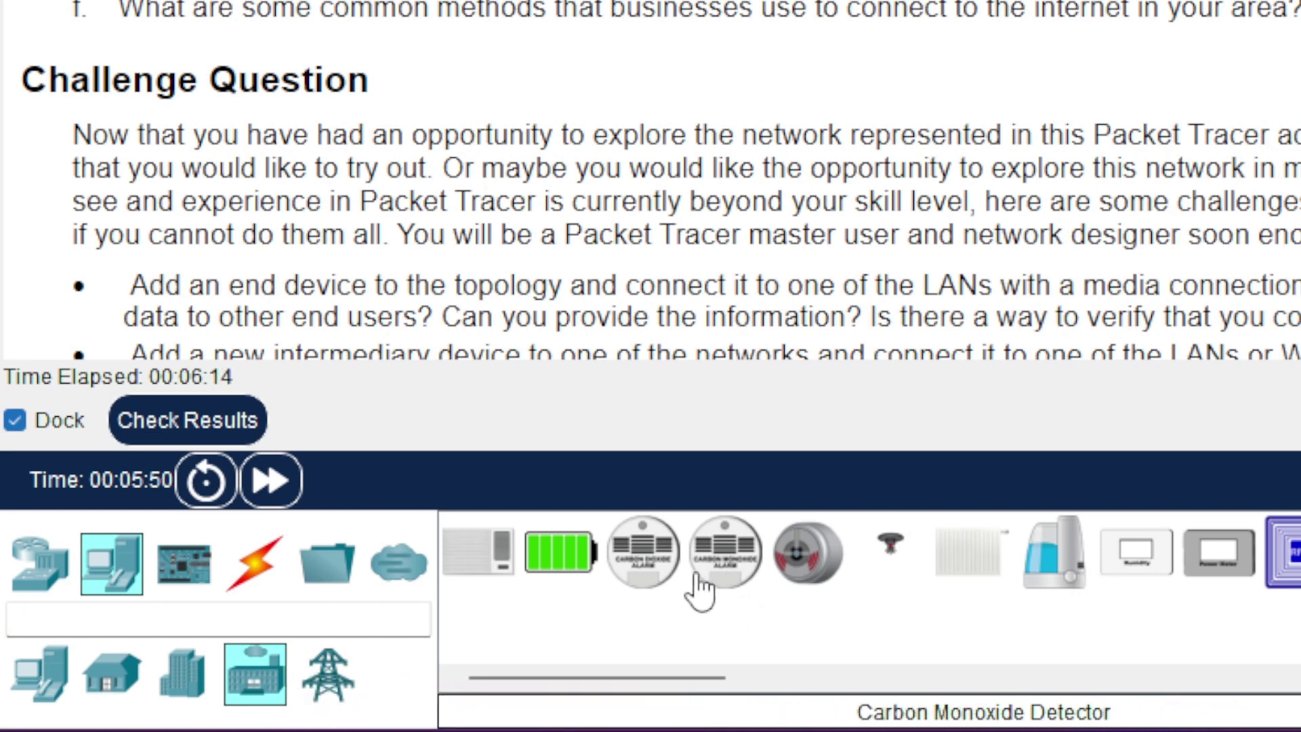
pyautogui.click(328, 675)
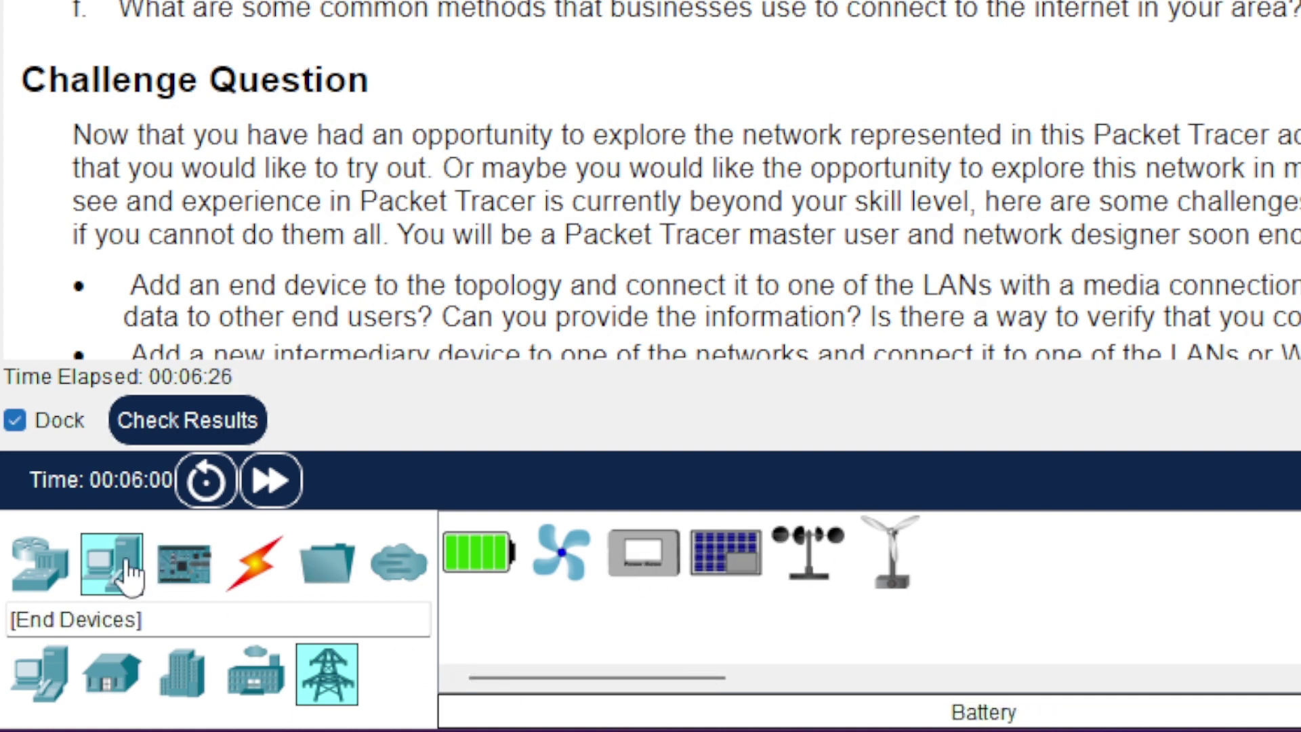
# Examine the Components subcategories: boards, actuators and sensors, returning to the boards.
pyautogui.click(192, 586)
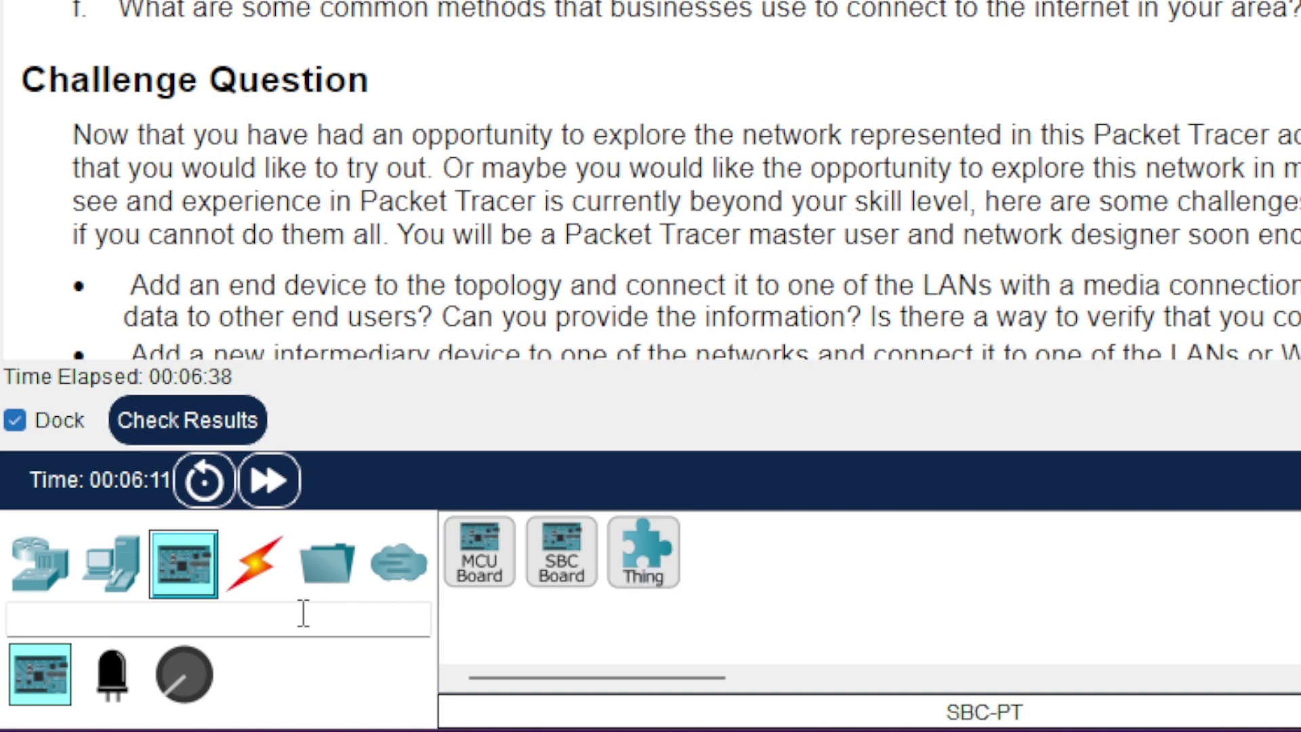
pyautogui.click(112, 672)
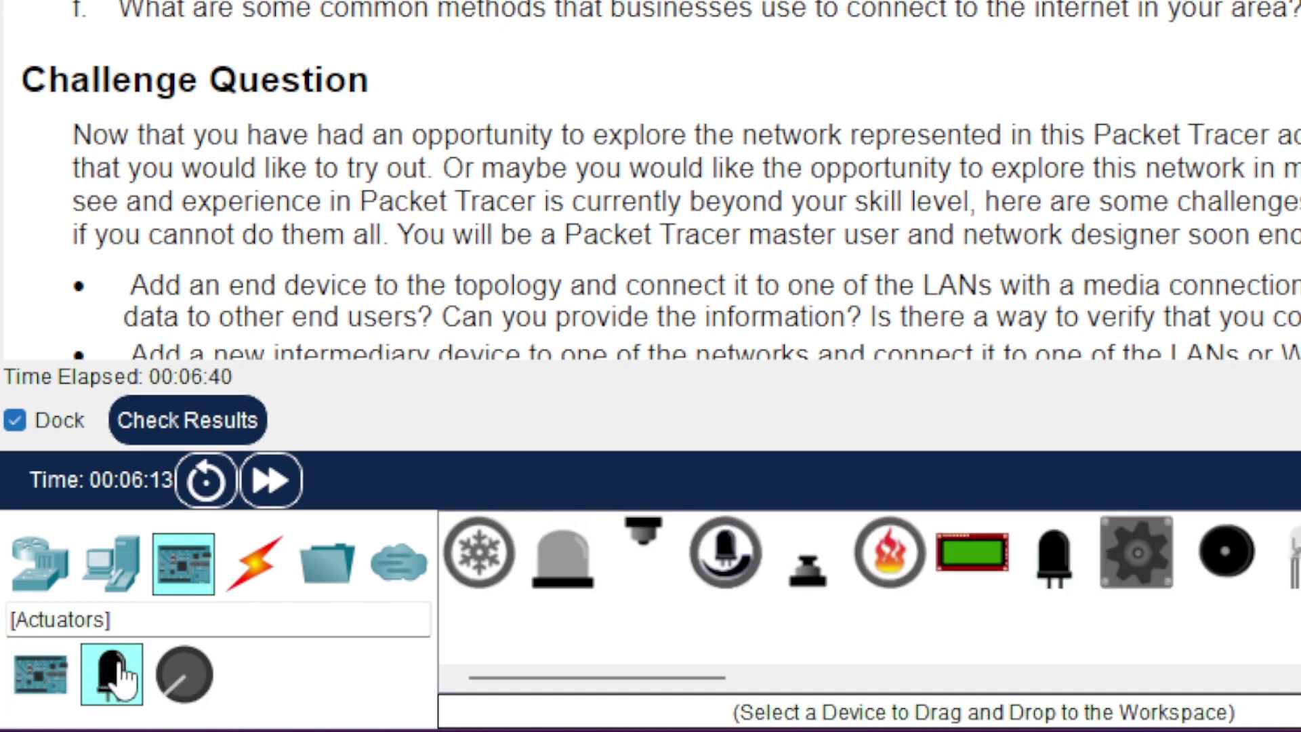
pyautogui.click(184, 675)
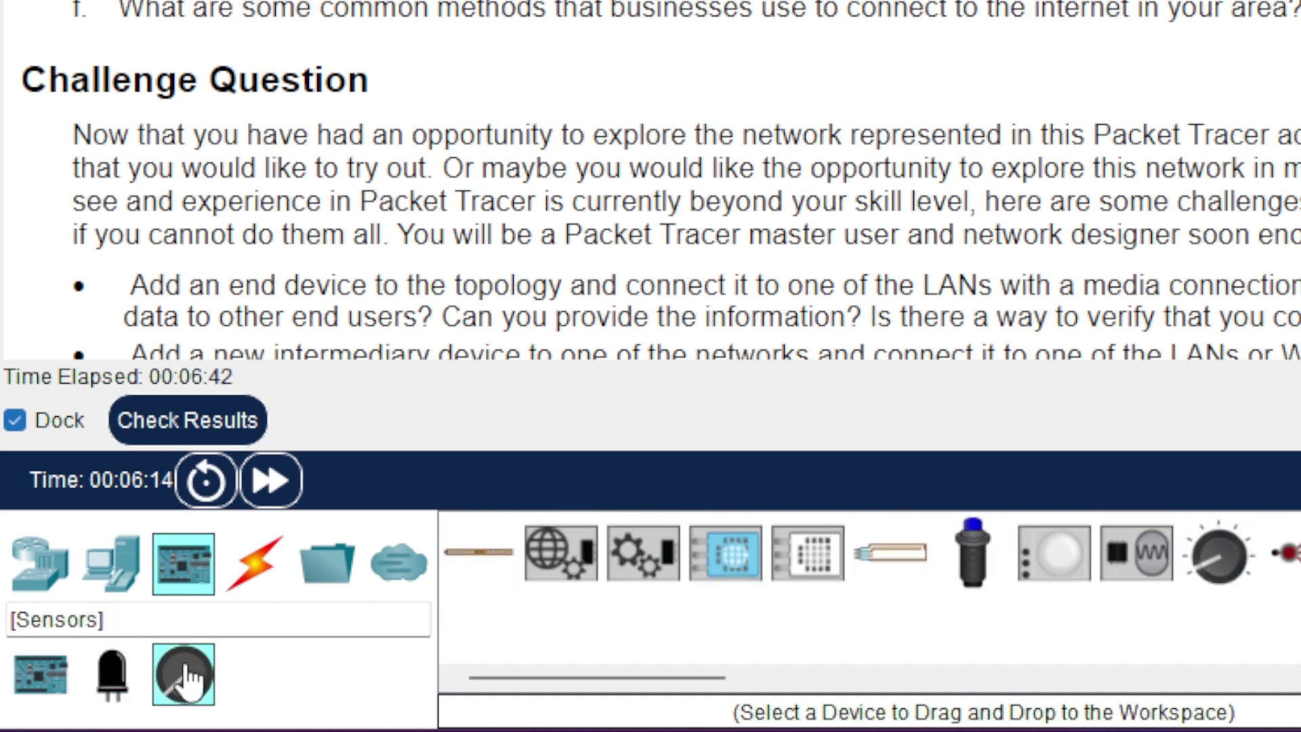
pyautogui.click(112, 674)
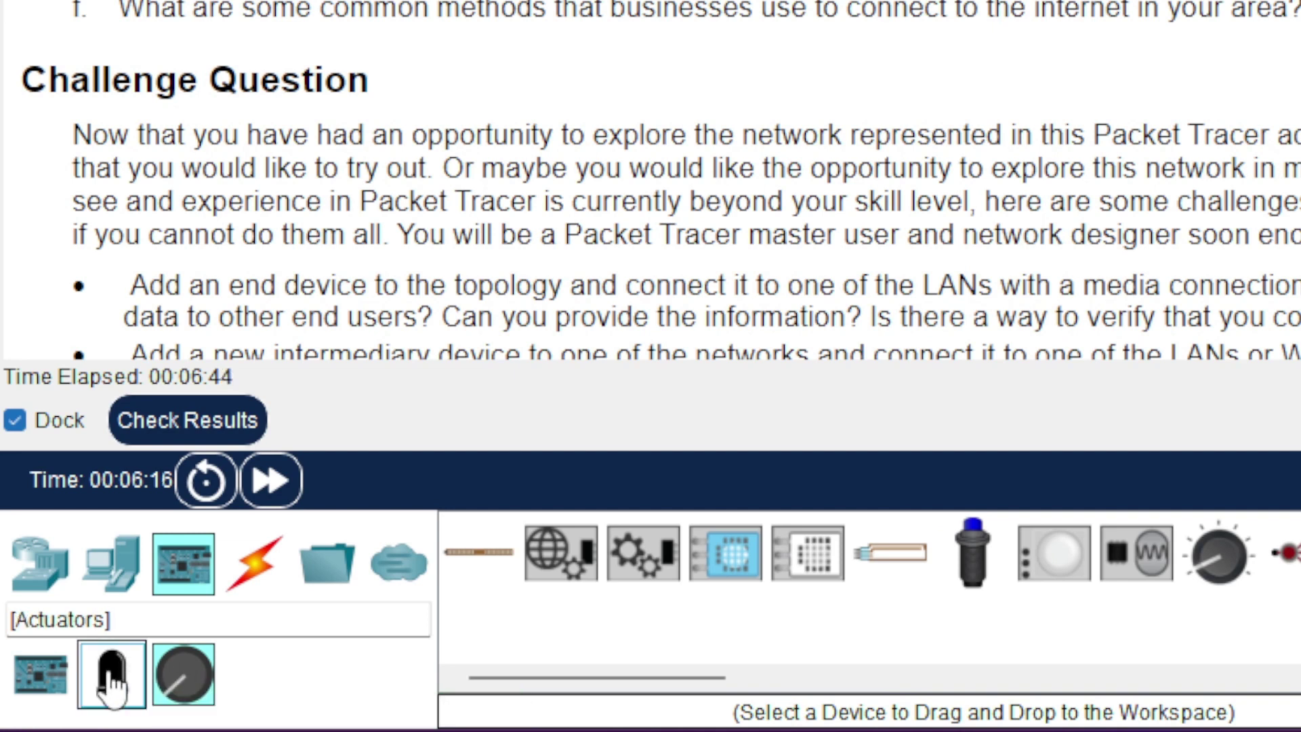
pyautogui.click(42, 677)
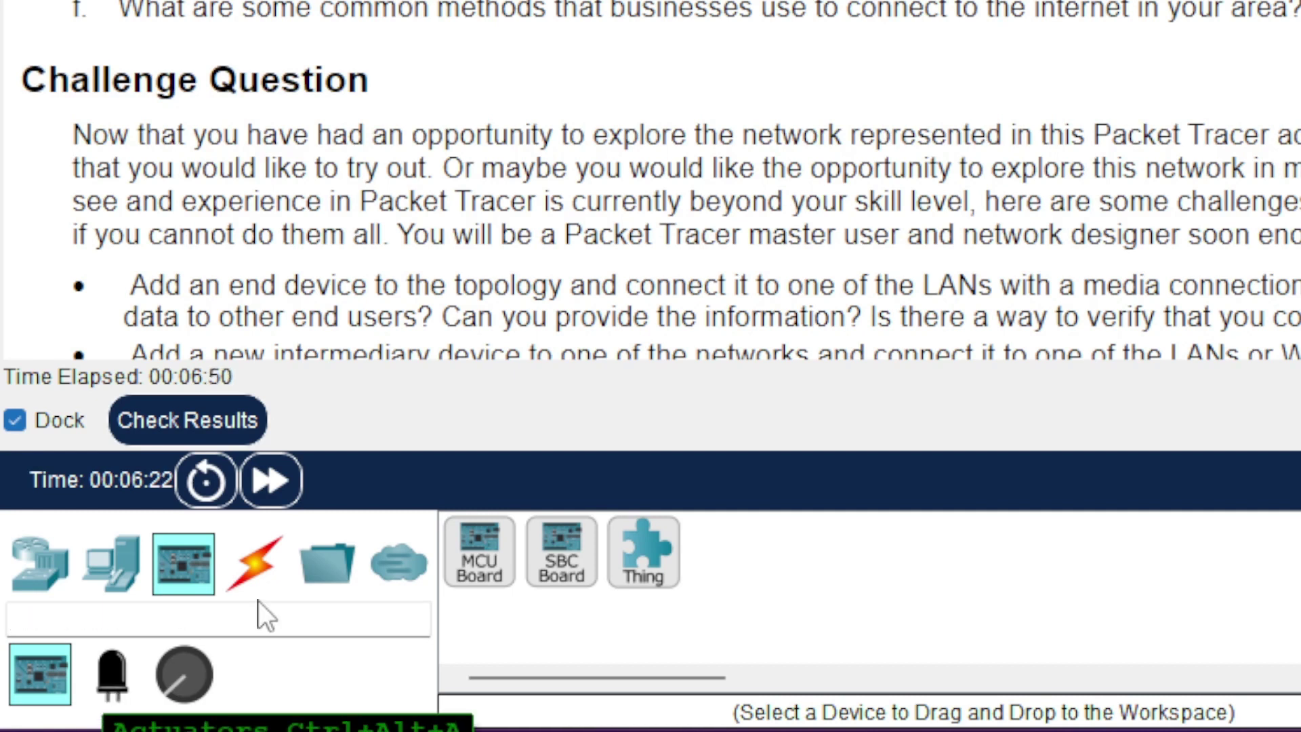
# Review the cable types under Connections and the End Devices list, and return to the Network Devices category.
pyautogui.click(255, 569)
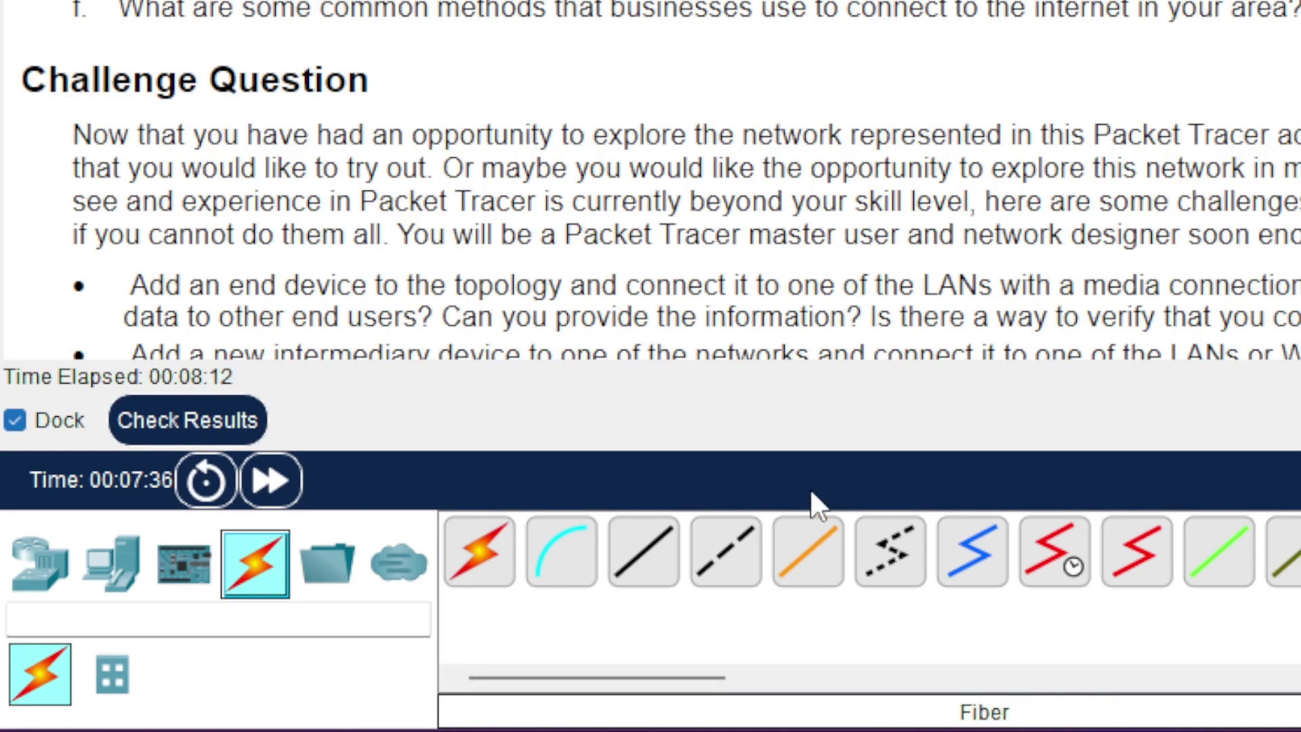
pyautogui.click(131, 565)
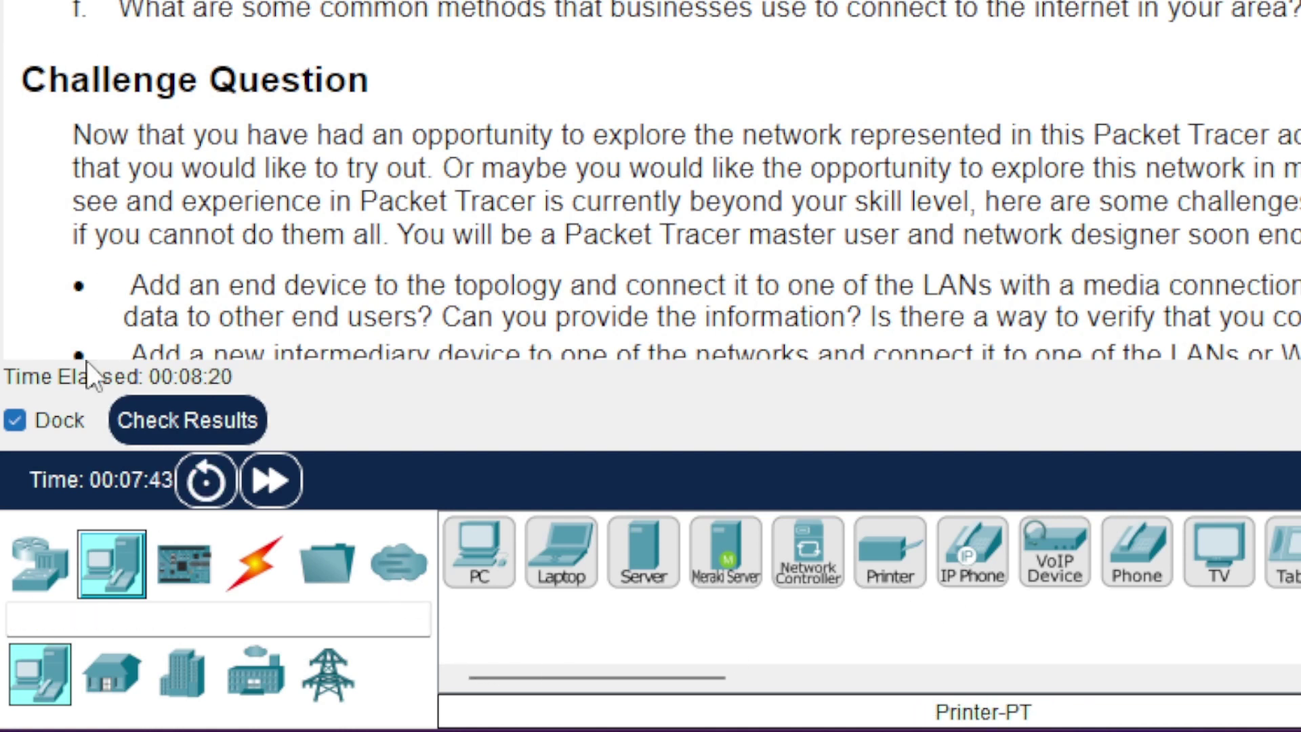
pyautogui.click(40, 564)
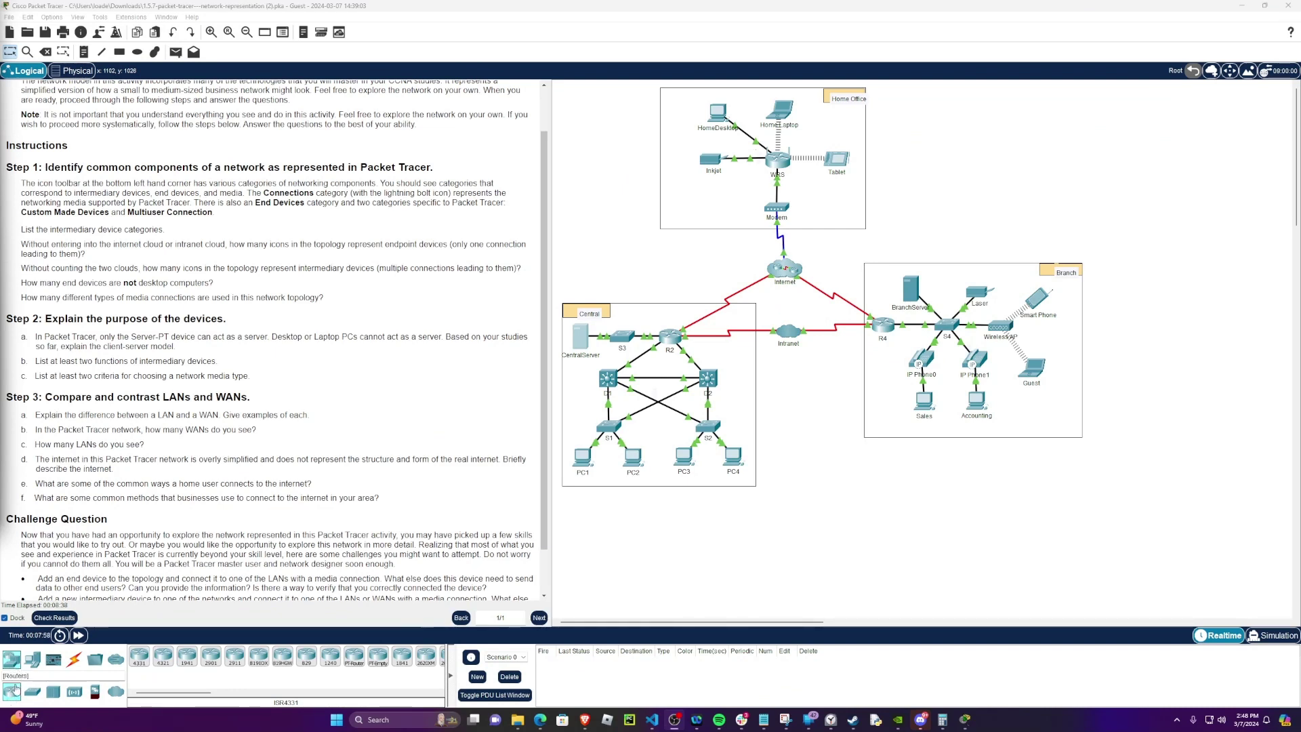
# Place an ISR4331 router and a 2960 switch side by side in the empty workspace below the Central and Branch networks.
pyautogui.moveTo(139, 657); pyautogui.dragTo(684, 563)
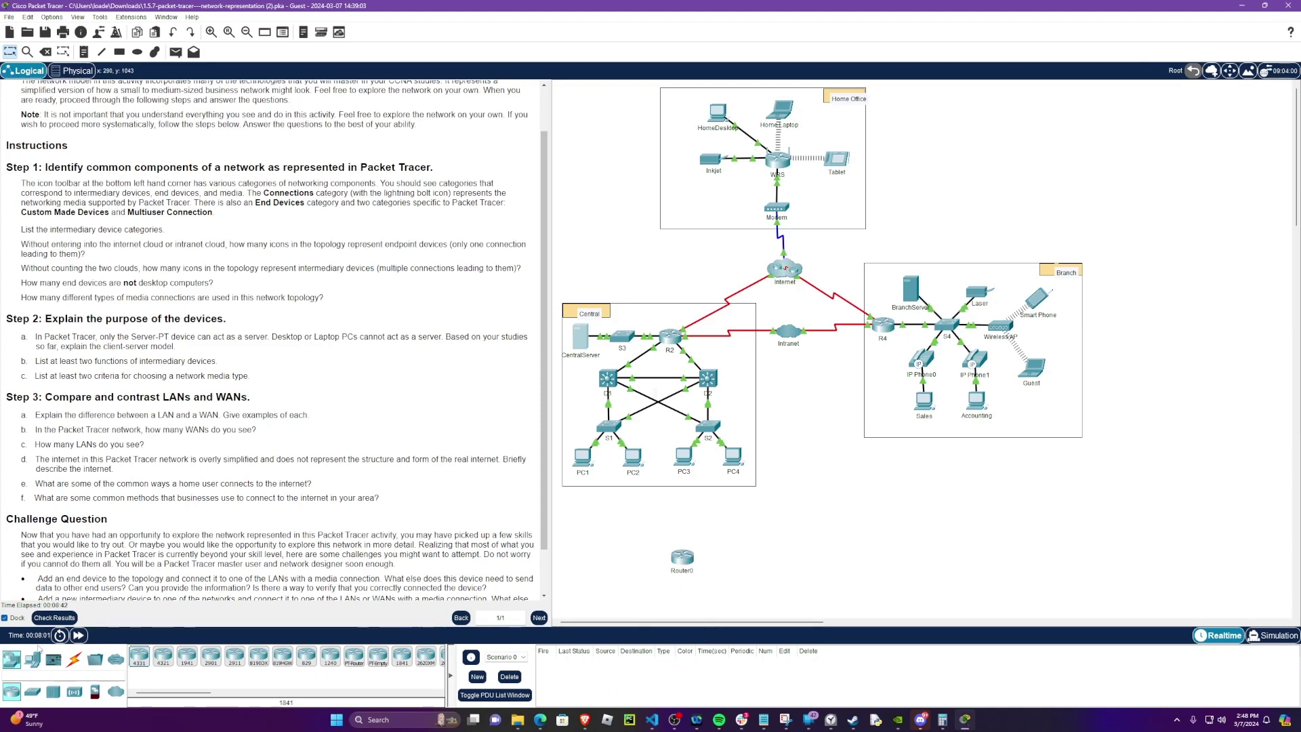
pyautogui.click(38, 689)
pyautogui.moveTo(139, 656); pyautogui.dragTo(795, 575)
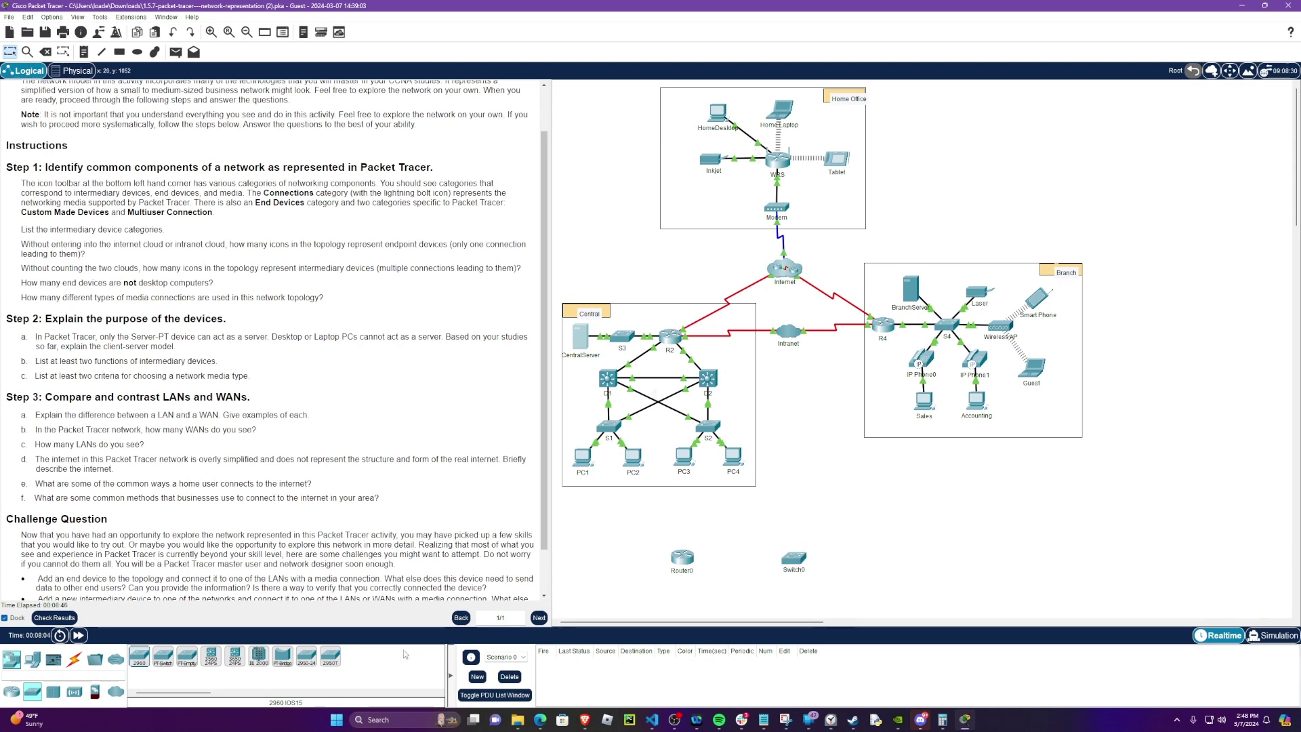
# Connect the new router's GigabitEthernet0/0/0 to the new switch's GigabitEthernet0/1 with a copper straight-through cable, and move the switch farther from the router.
pyautogui.click(75, 659)
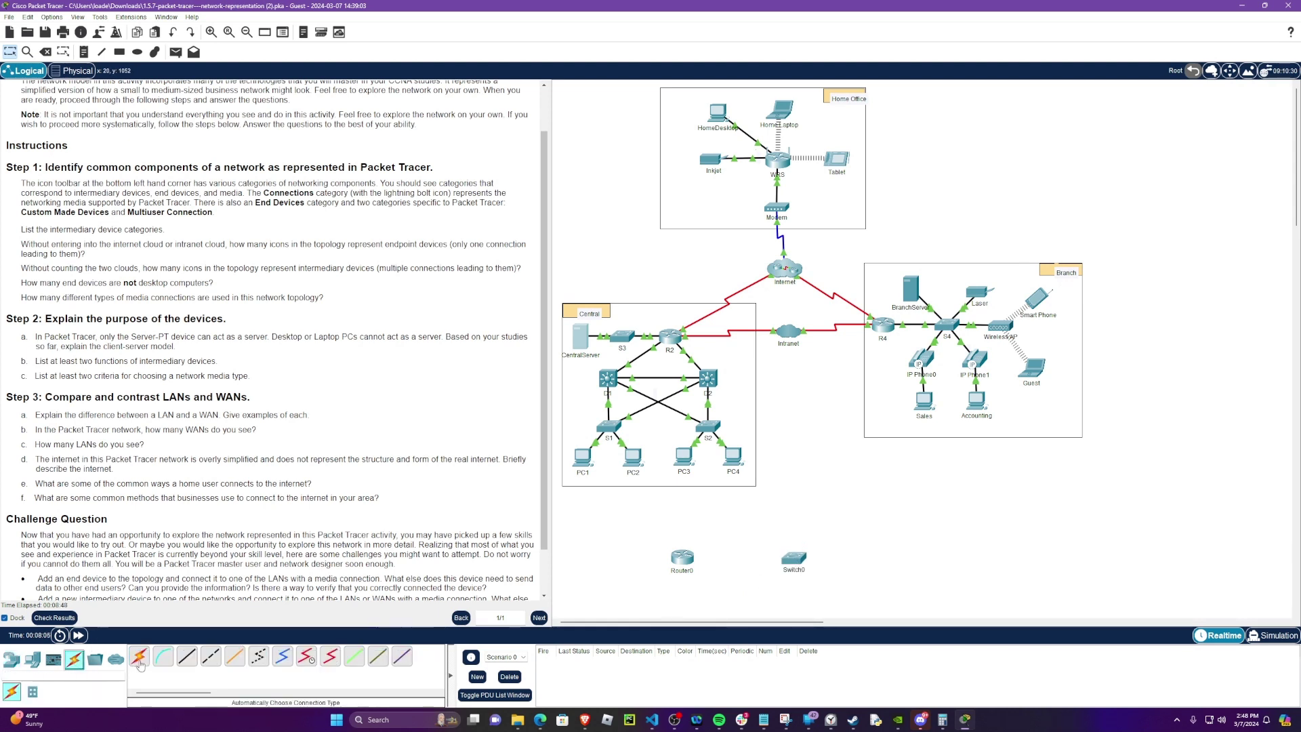
pyautogui.click(210, 657)
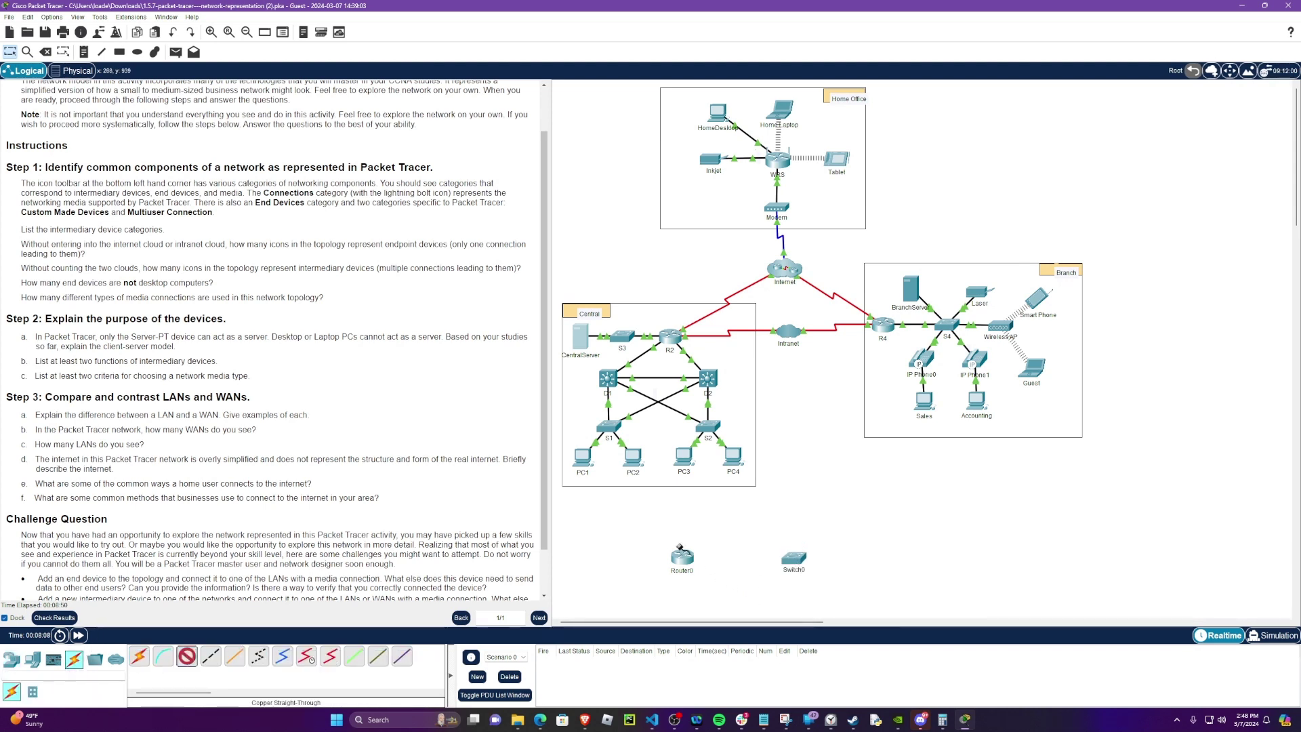
pyautogui.click(678, 557)
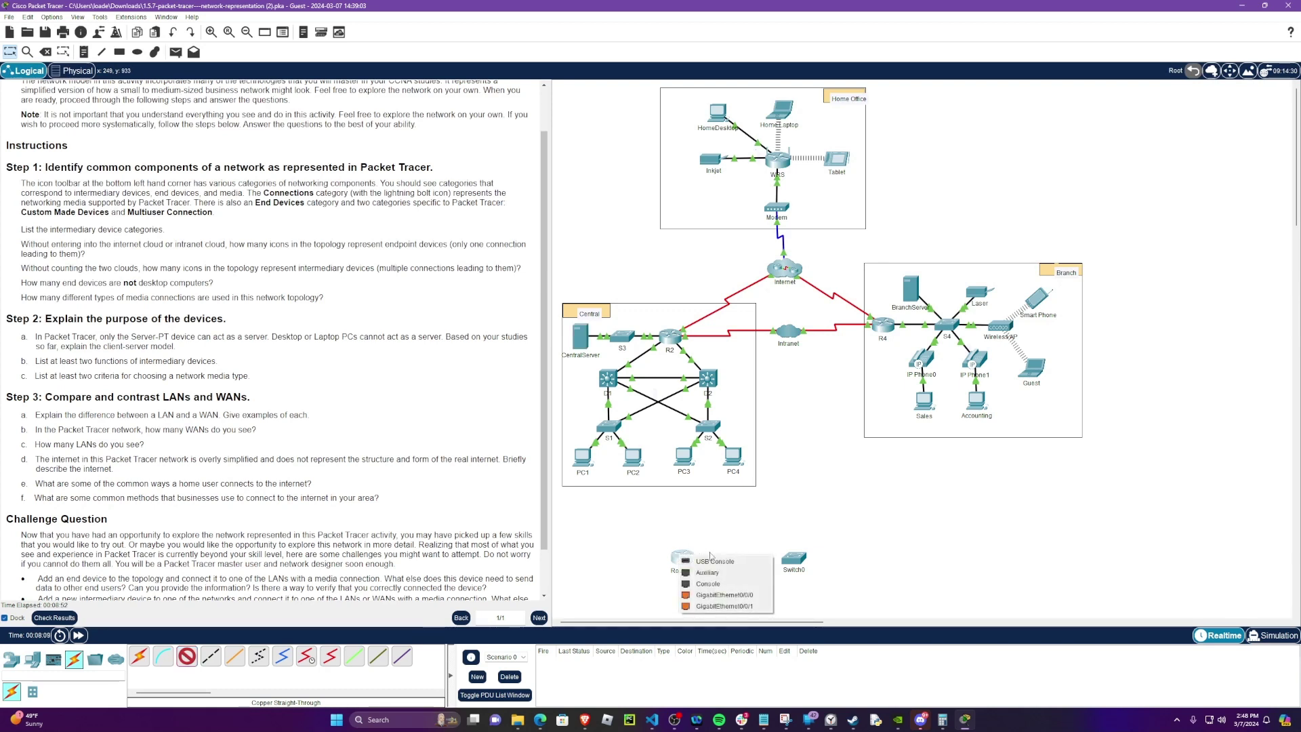
pyautogui.click(731, 595)
pyautogui.click(797, 560)
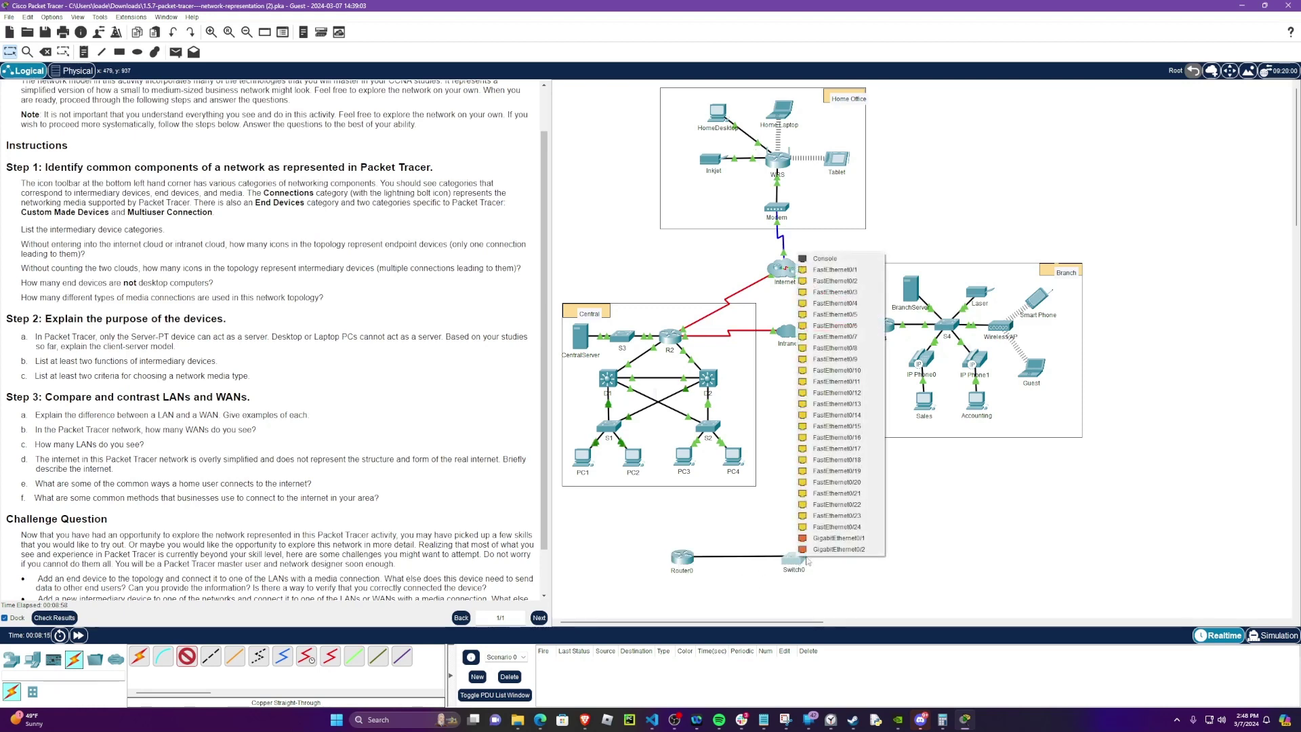
pyautogui.click(824, 538)
pyautogui.moveTo(800, 558); pyautogui.dragTo(844, 555)
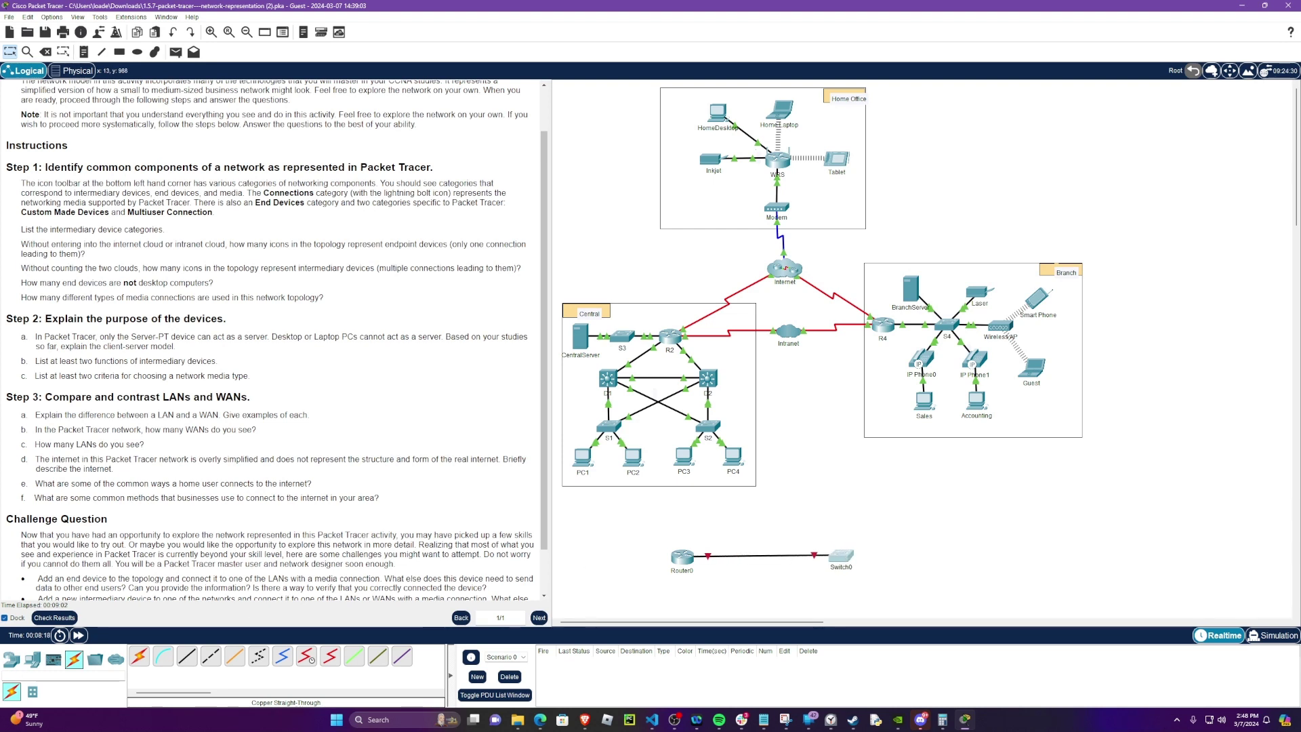
# Place a PC end device on the far side of the new switch from the router.
pyautogui.click(34, 660)
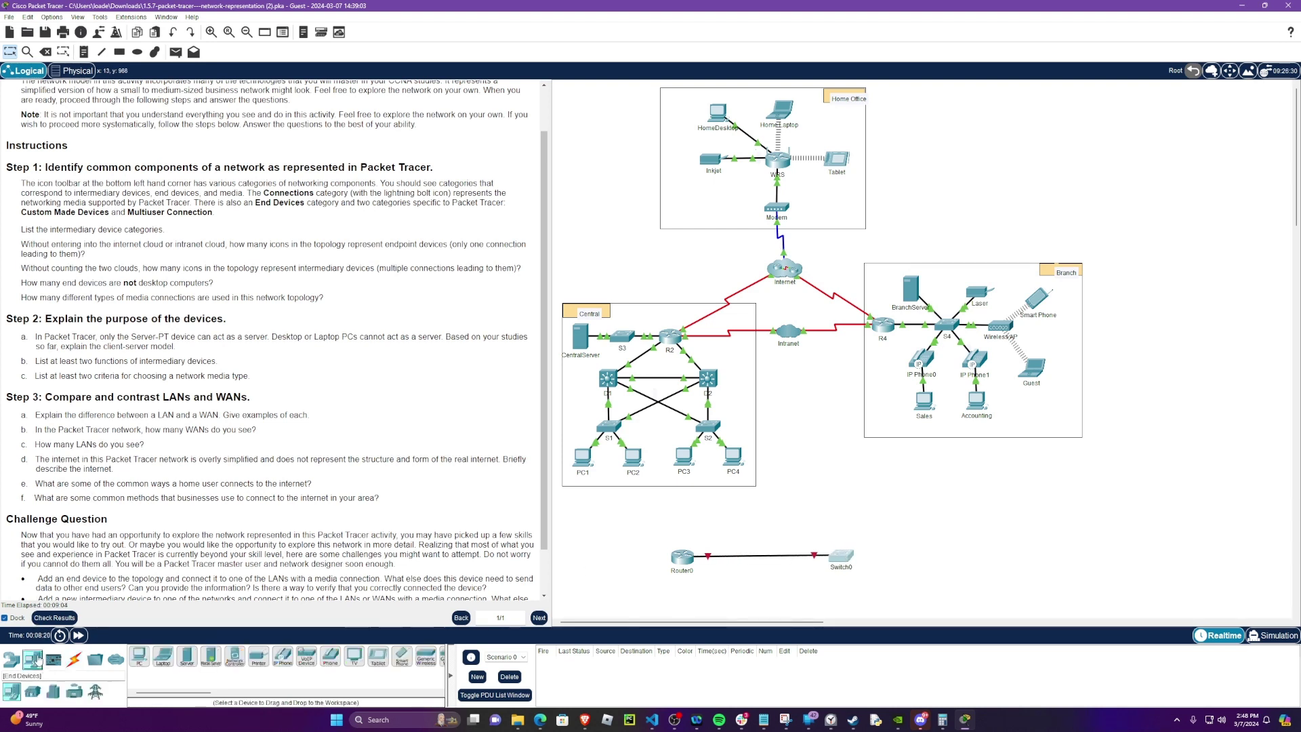
pyautogui.click(141, 662)
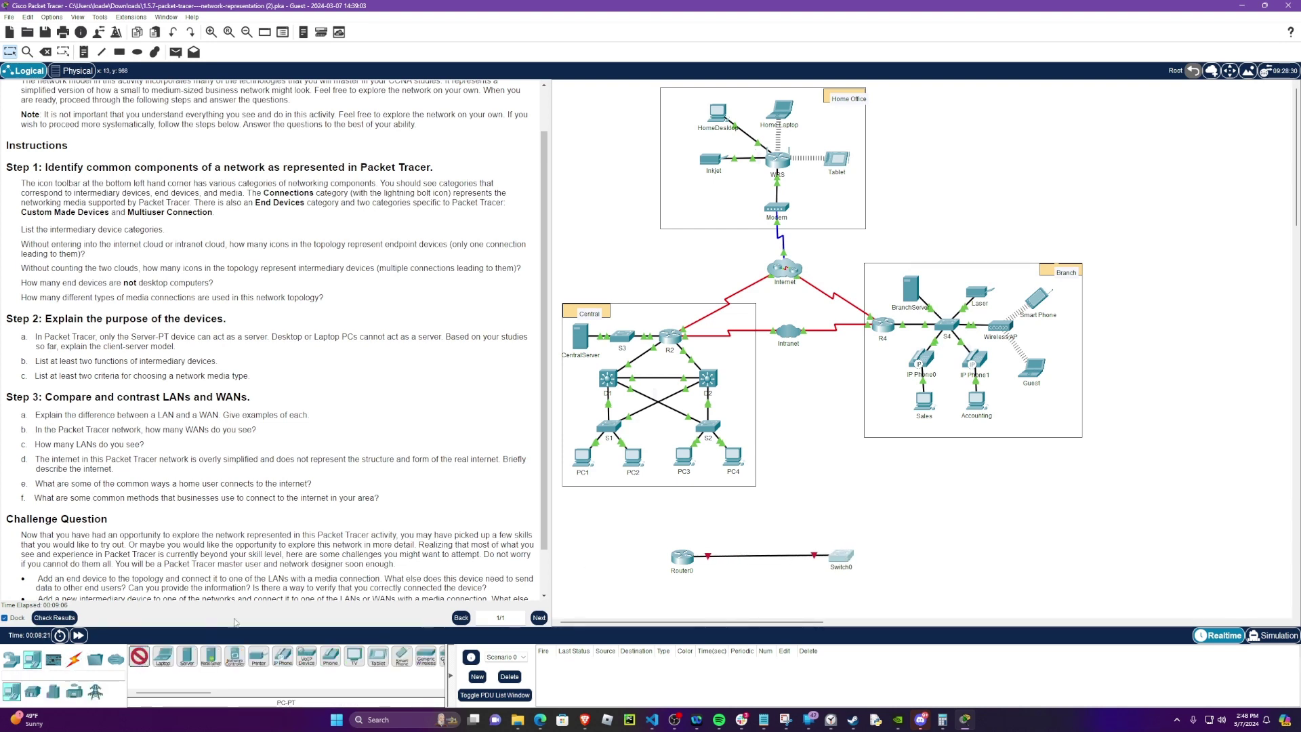
pyautogui.click(964, 550)
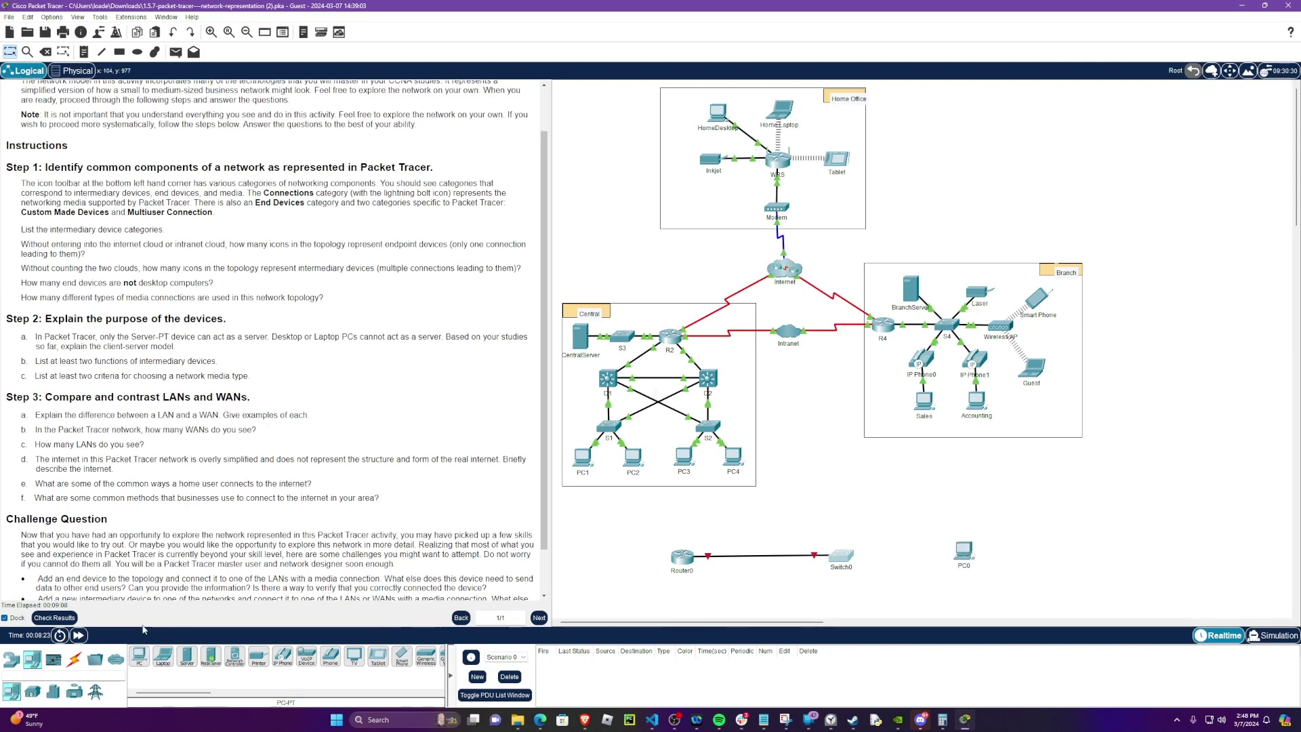
# Connect the new switch's FastEthernet0/1 to the new PC's FastEthernet0 with a copper straight-through cable, and align the PC with the switch.
pyautogui.click(75, 662)
pyautogui.click(187, 656)
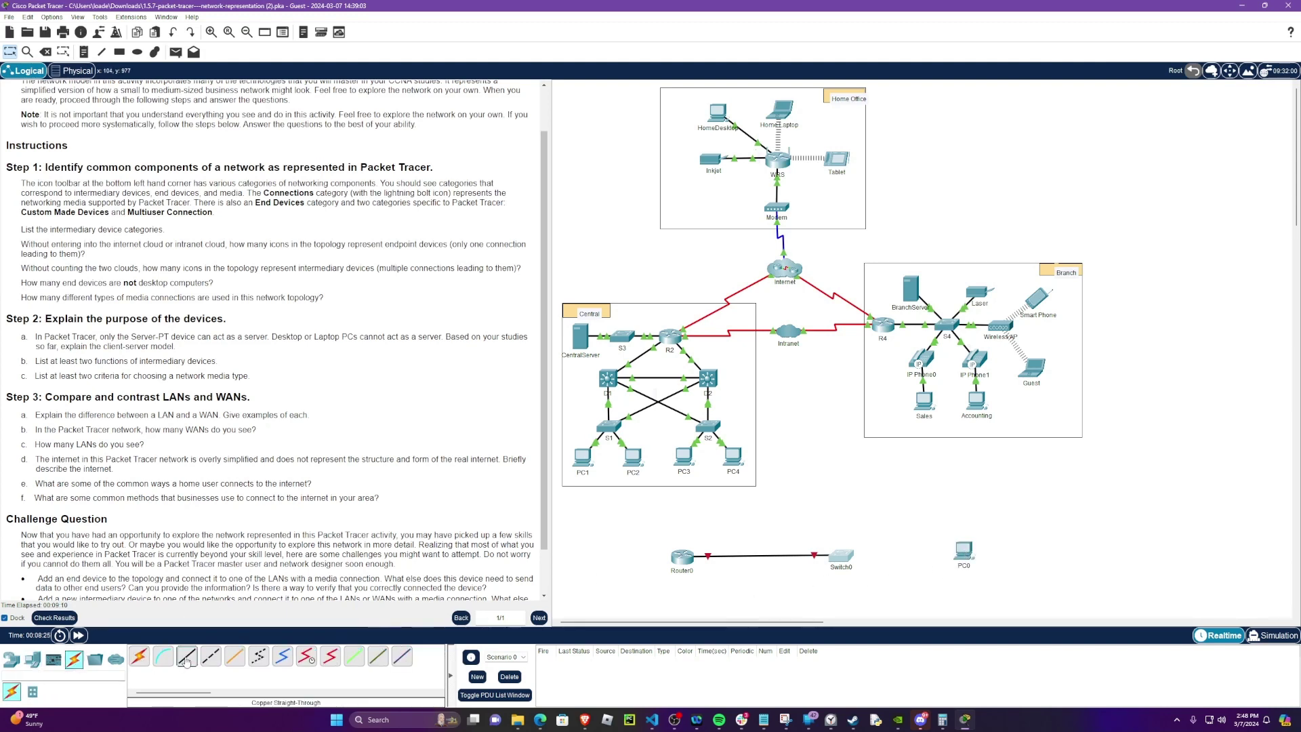
pyautogui.click(829, 552)
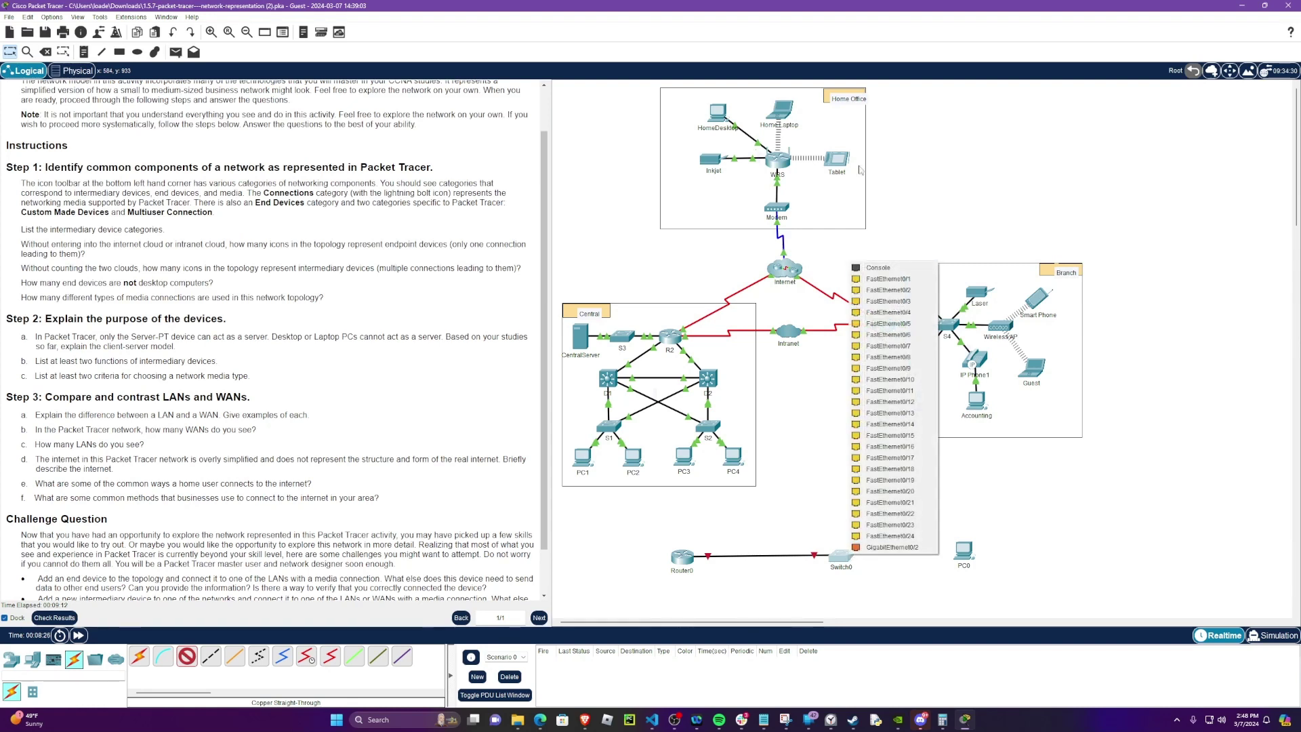
pyautogui.click(894, 279)
pyautogui.click(963, 550)
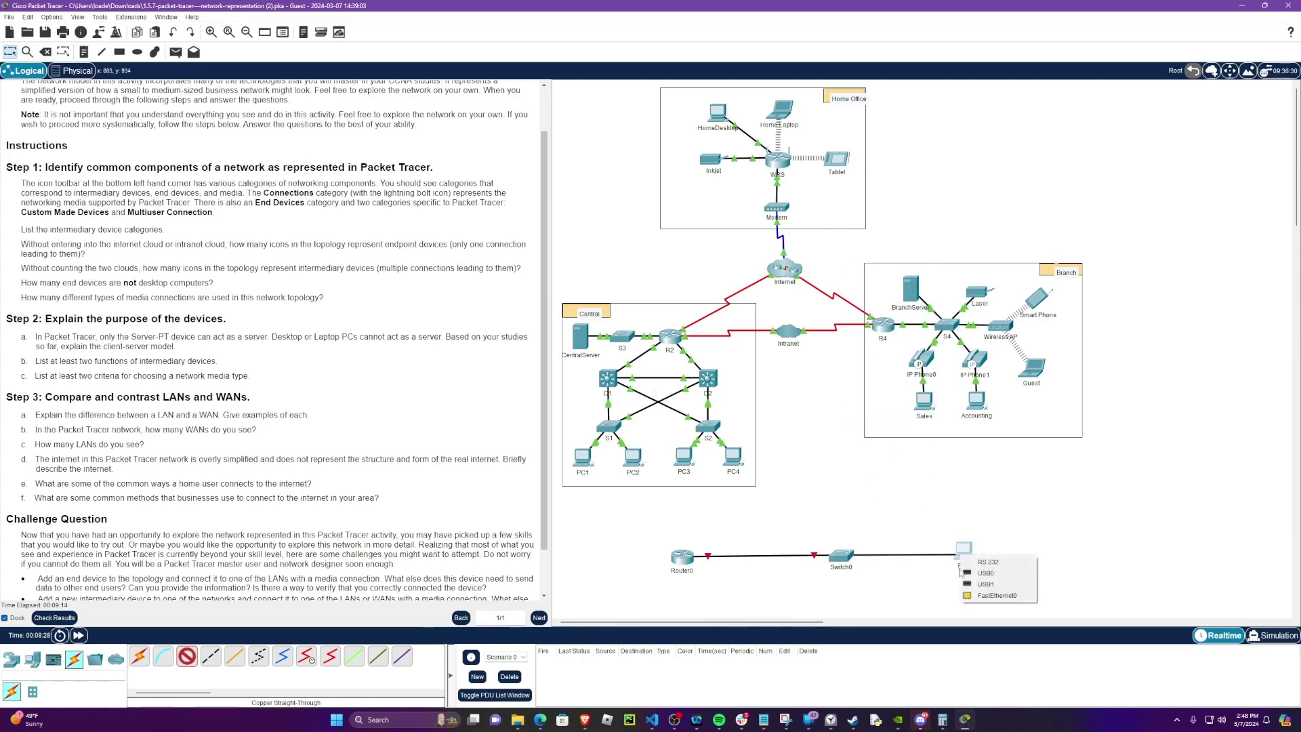
pyautogui.click(996, 596)
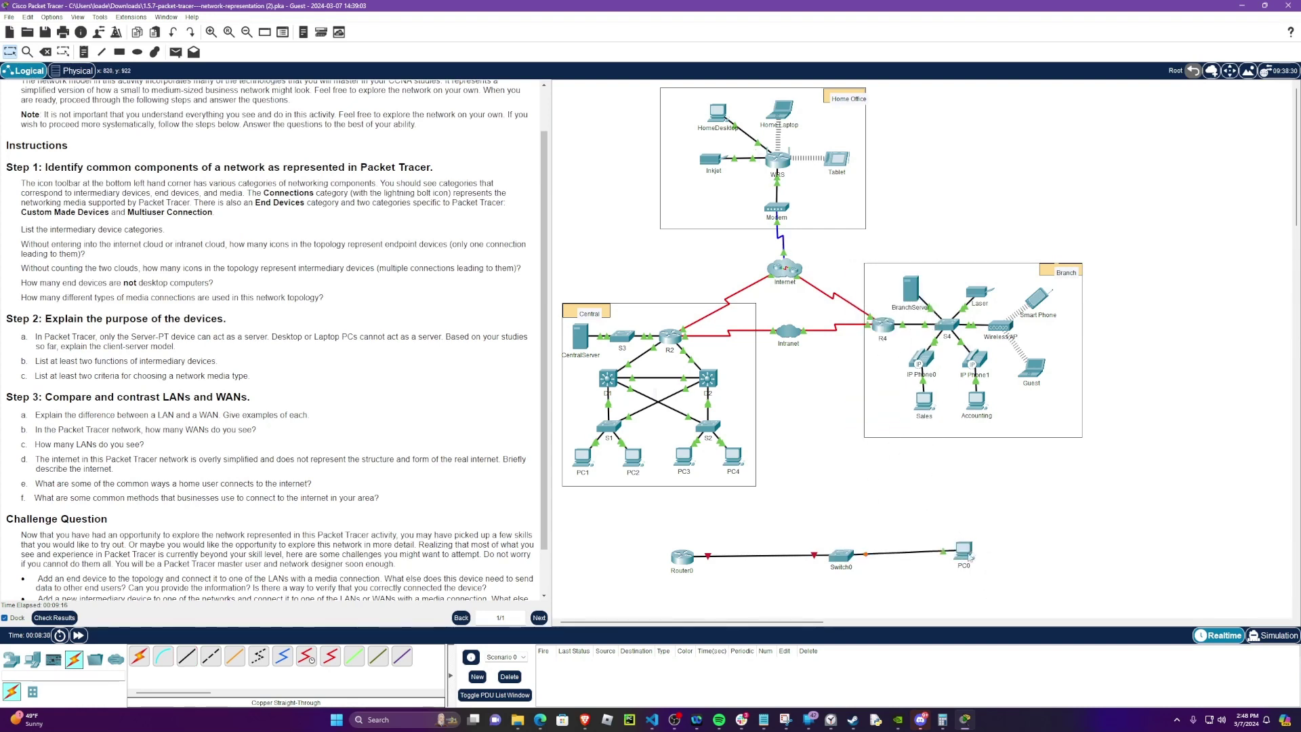
pyautogui.moveTo(965, 559)
pyautogui.mouseDown()
pyautogui.moveTo(1014, 587)
pyautogui.moveTo(975, 566)
pyautogui.mouseUp()
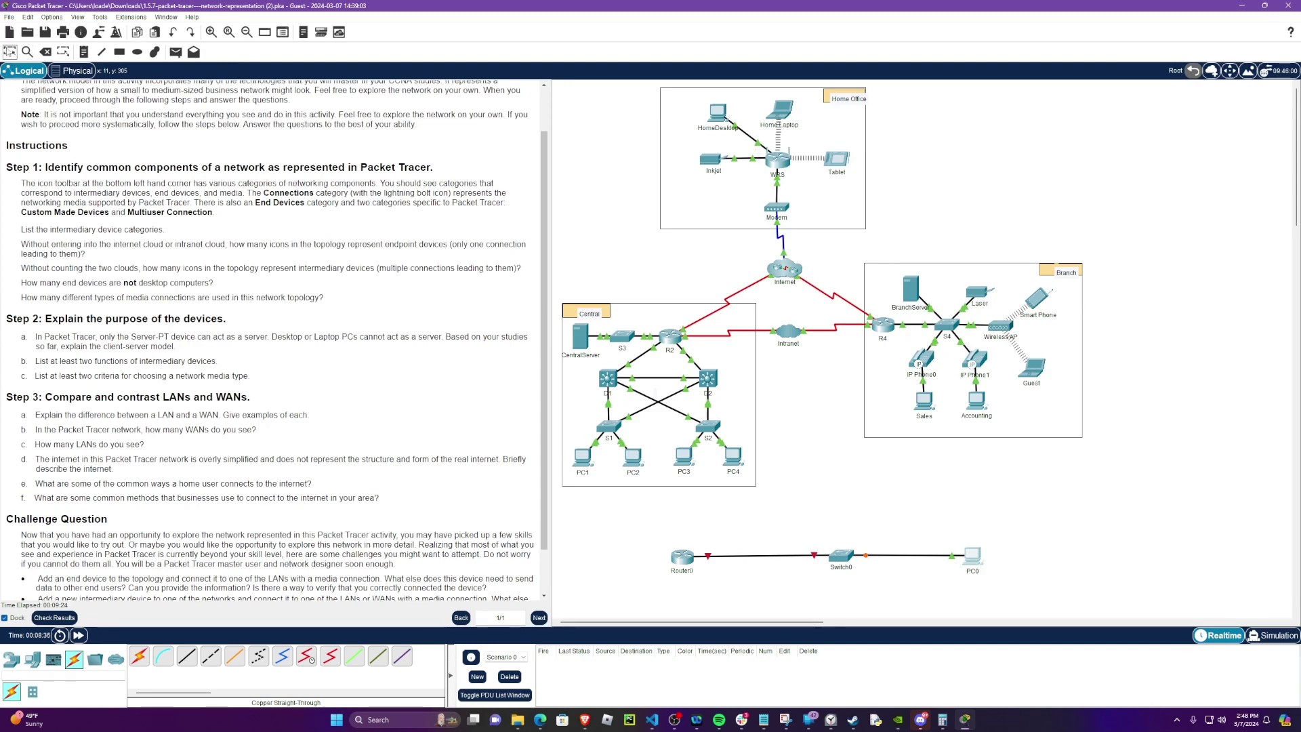
# Delete the added router, switch and PC together from the workspace.
pyautogui.moveTo(633, 522); pyautogui.dragTo(1036, 594)
pyautogui.press('Delete')
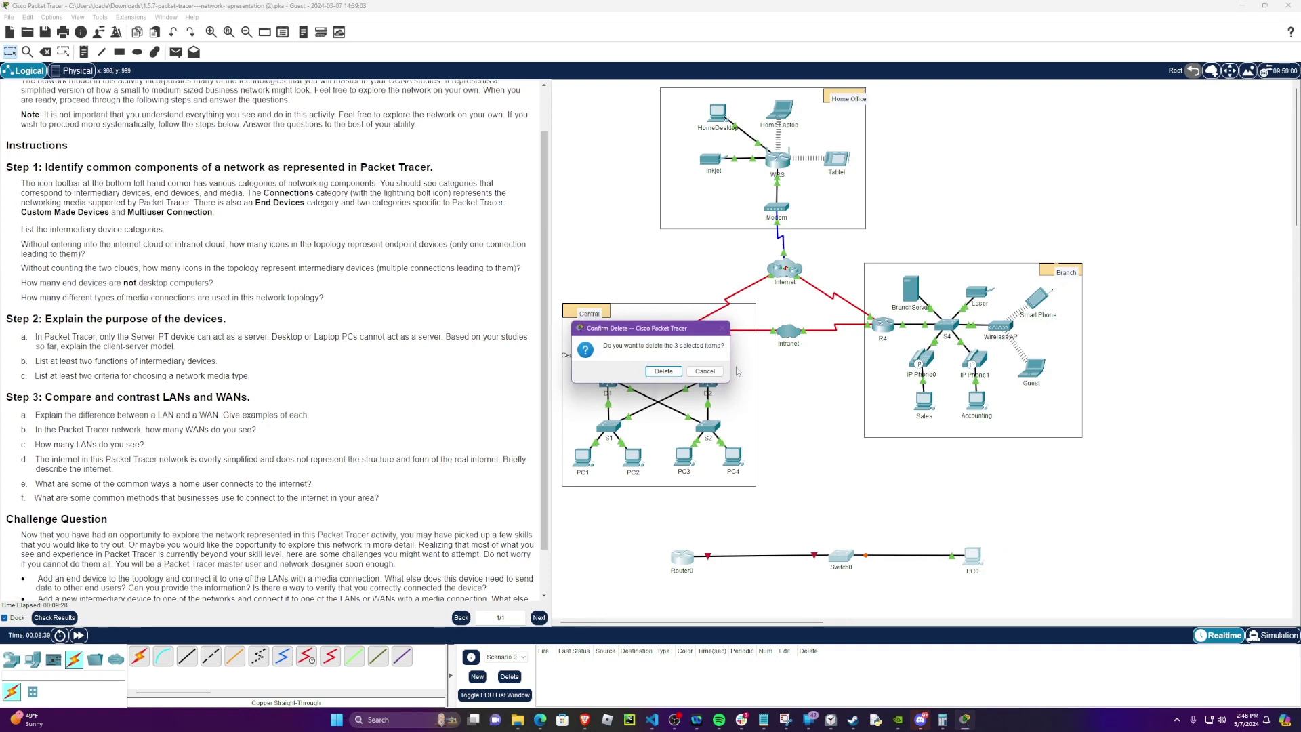
pyautogui.press('Return')
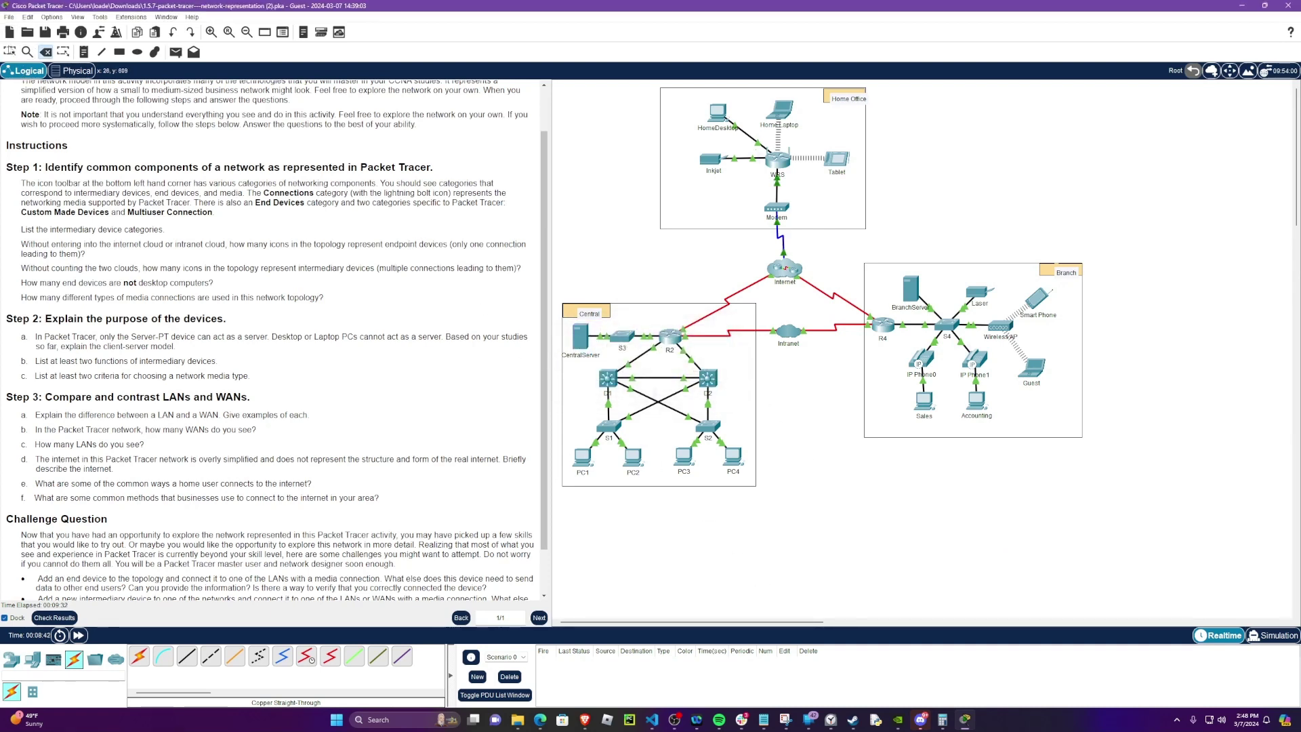
pyautogui.press('Escape')
# Examine the Step 1 questions on device categories, endpoint and intermediary counts, non-desktop end devices and media types against the topology.
pyautogui.moveTo(23, 230); pyautogui.dragTo(164, 228)
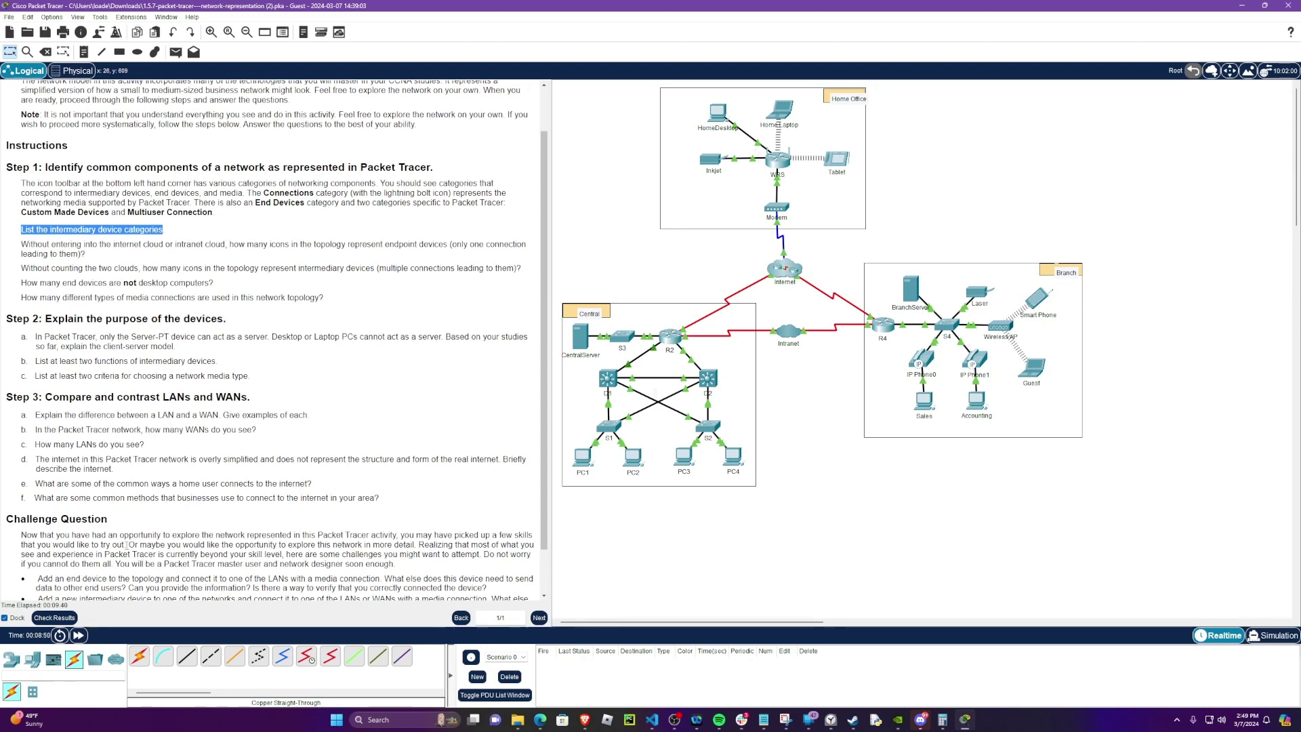
pyautogui.click(12, 661)
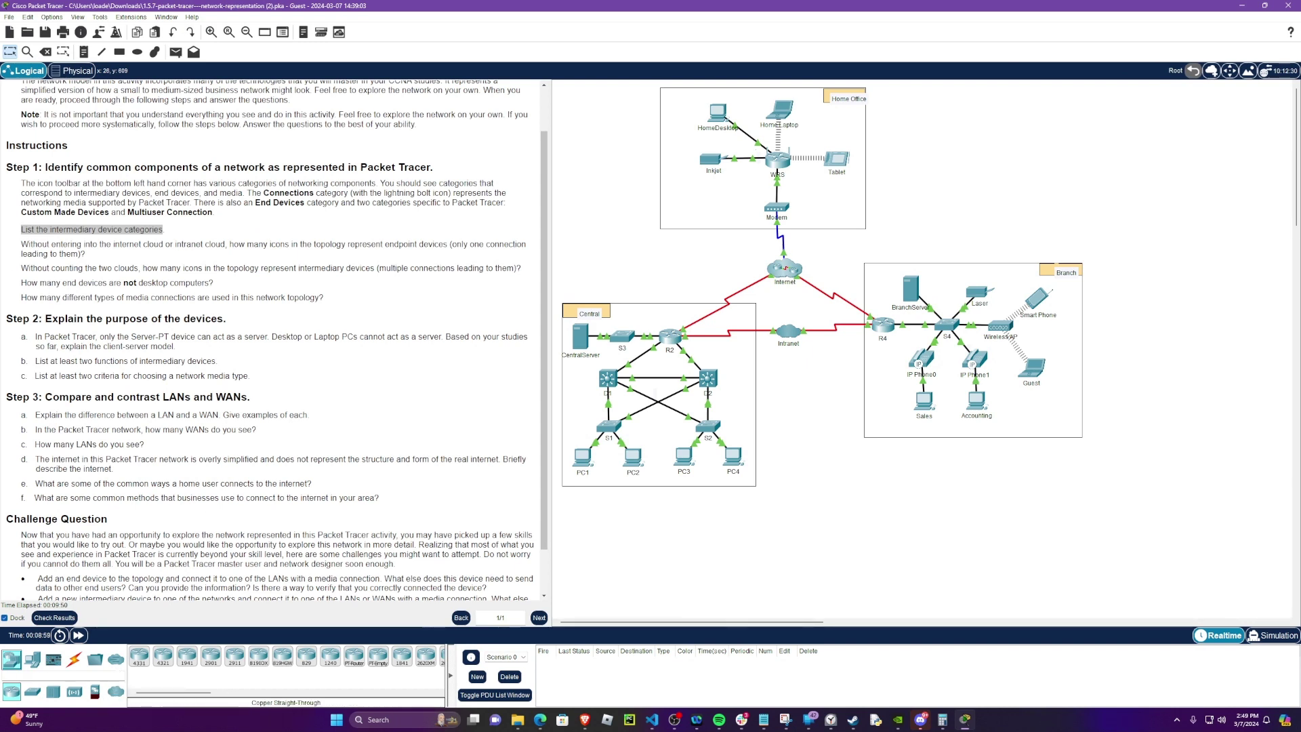
pyautogui.moveTo(46, 244); pyautogui.dragTo(445, 245)
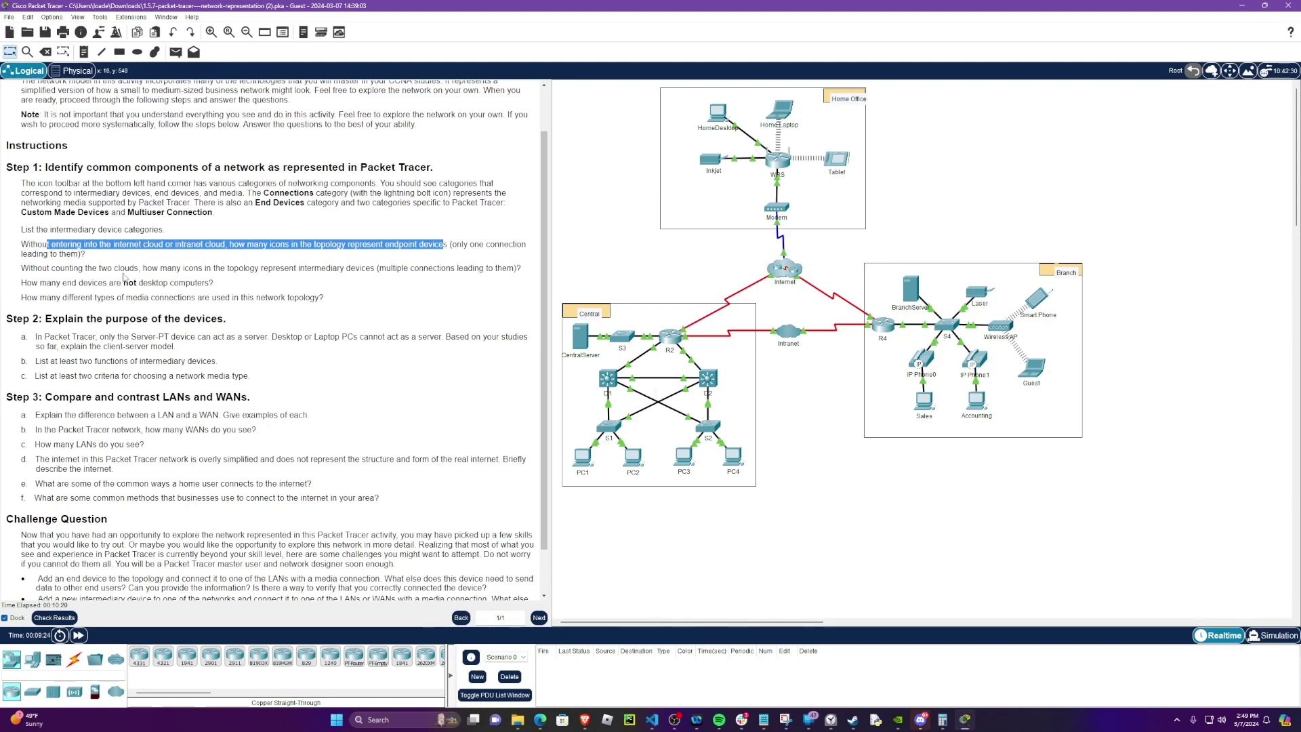
pyautogui.moveTo(21, 269); pyautogui.dragTo(374, 268)
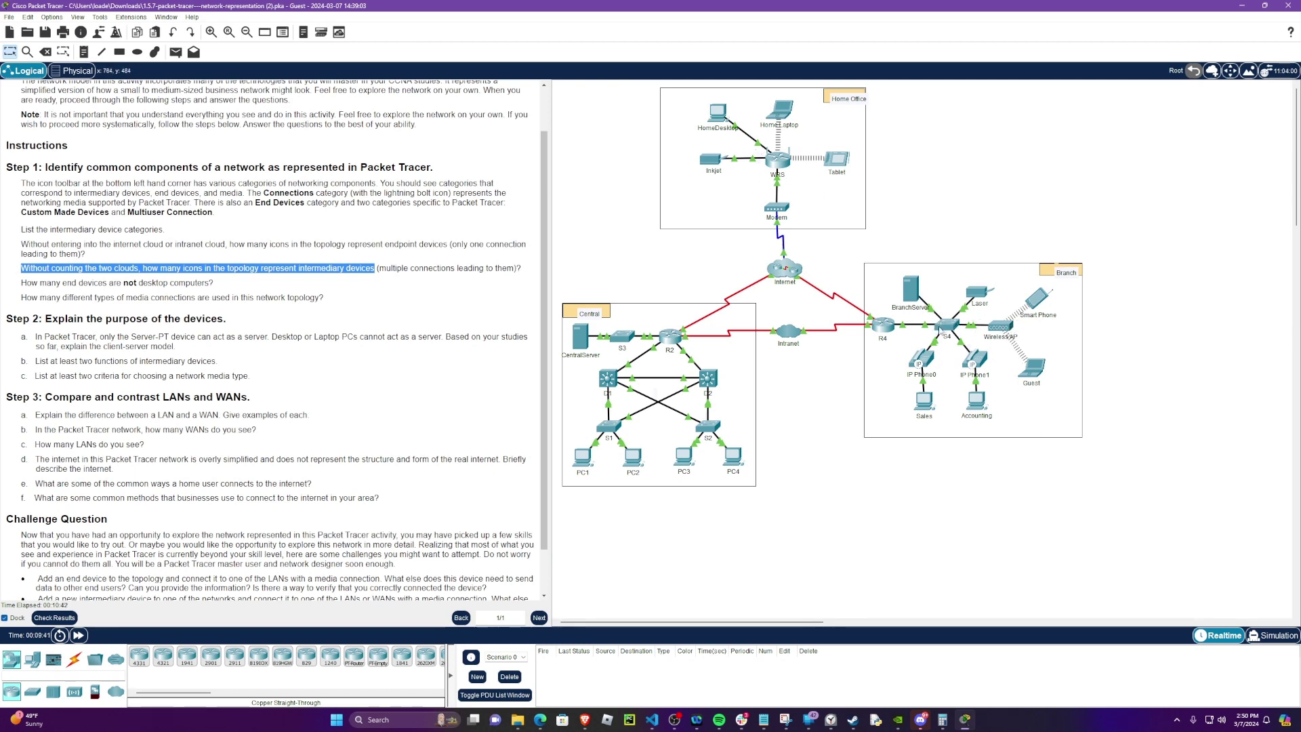
pyautogui.moveTo(885, 329)
pyautogui.moveTo(27, 282); pyautogui.dragTo(216, 286)
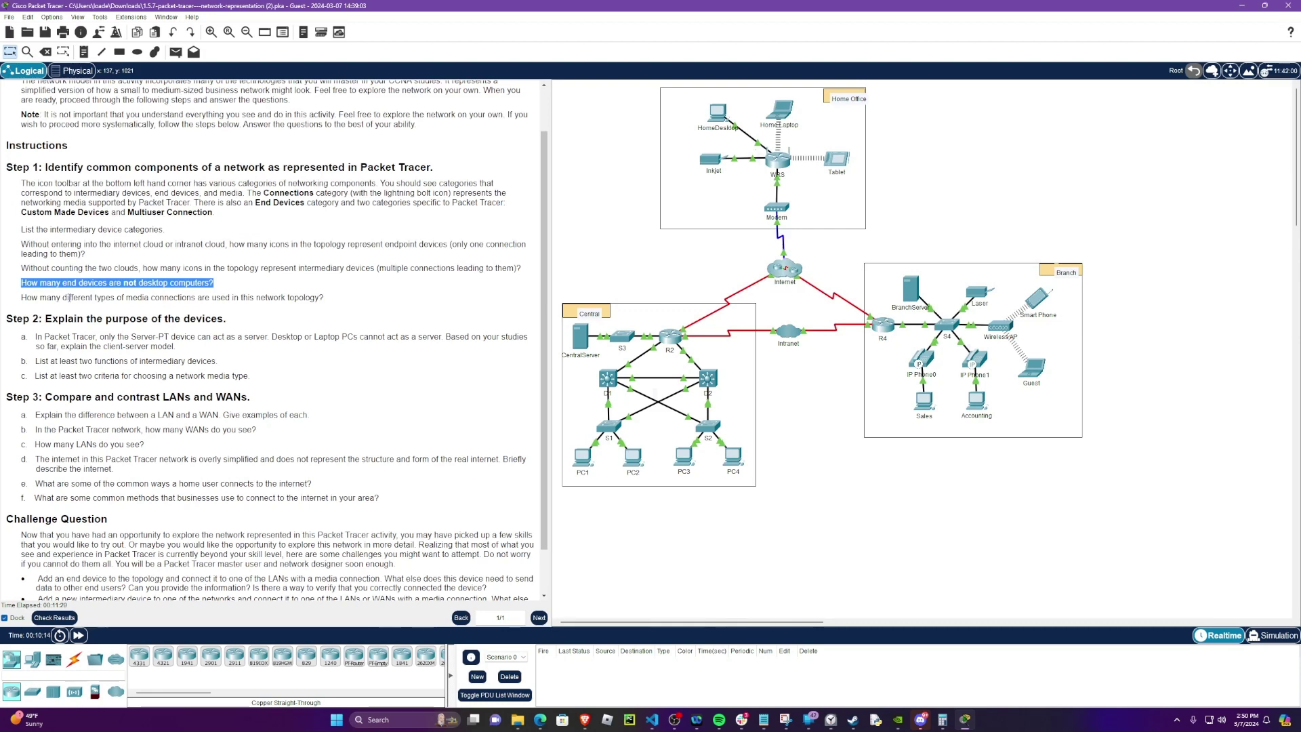
pyautogui.click(23, 301)
pyautogui.moveTo(23, 300); pyautogui.dragTo(321, 295)
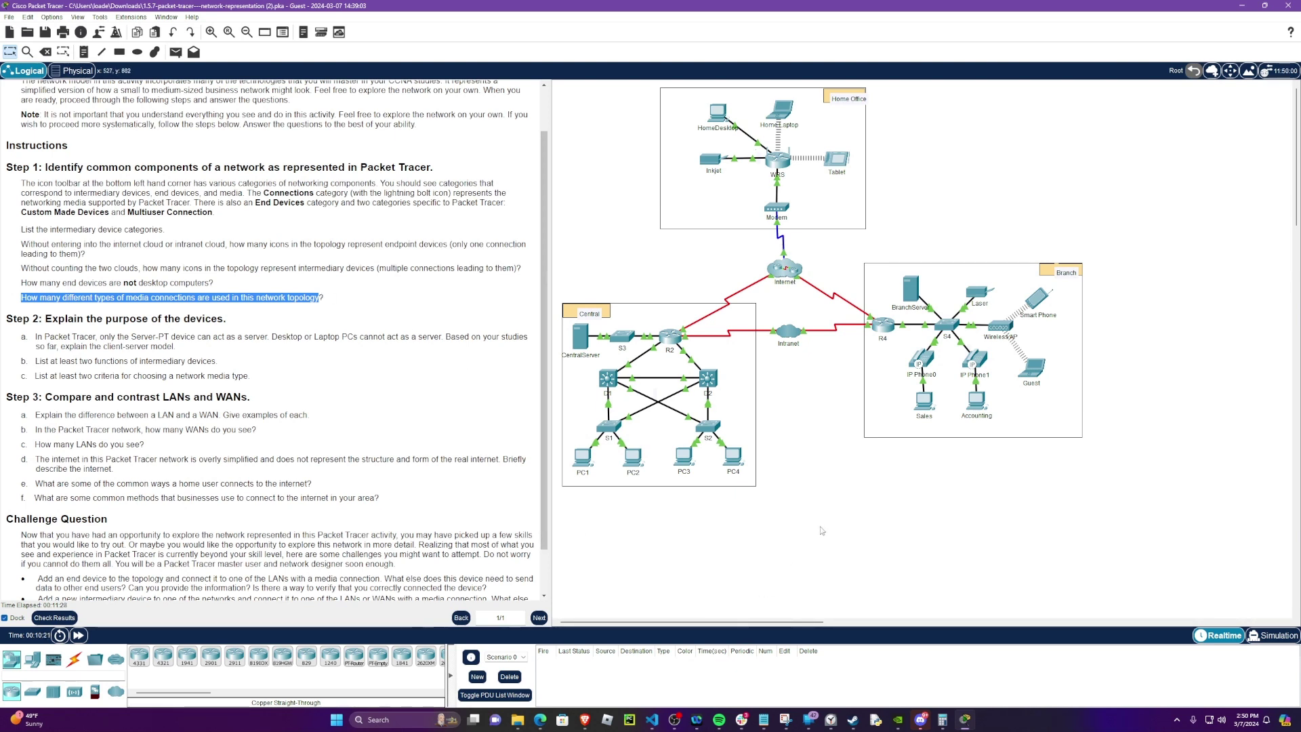
pyautogui.click(970, 527)
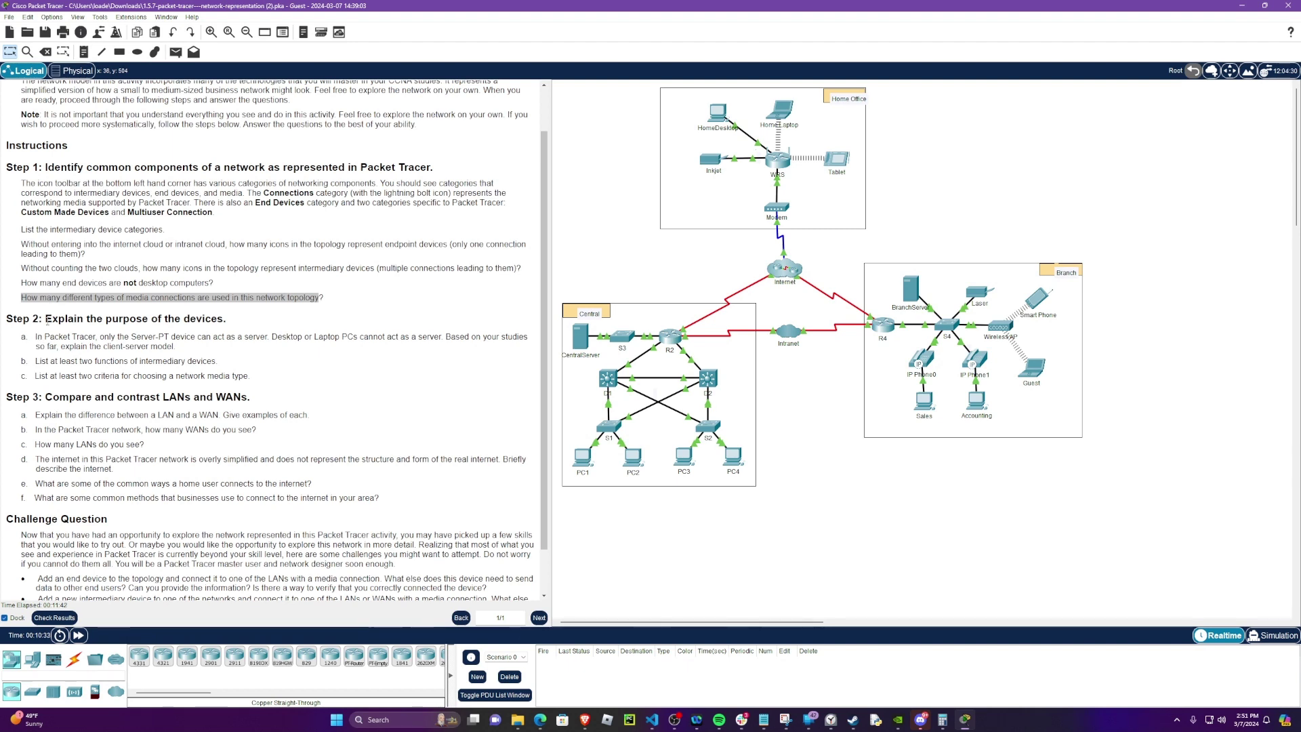
# Read the Step 2 questions on the client-server model, intermediary device functions and criteria for choosing a network media type.
pyautogui.moveTo(45, 319); pyautogui.dragTo(228, 322)
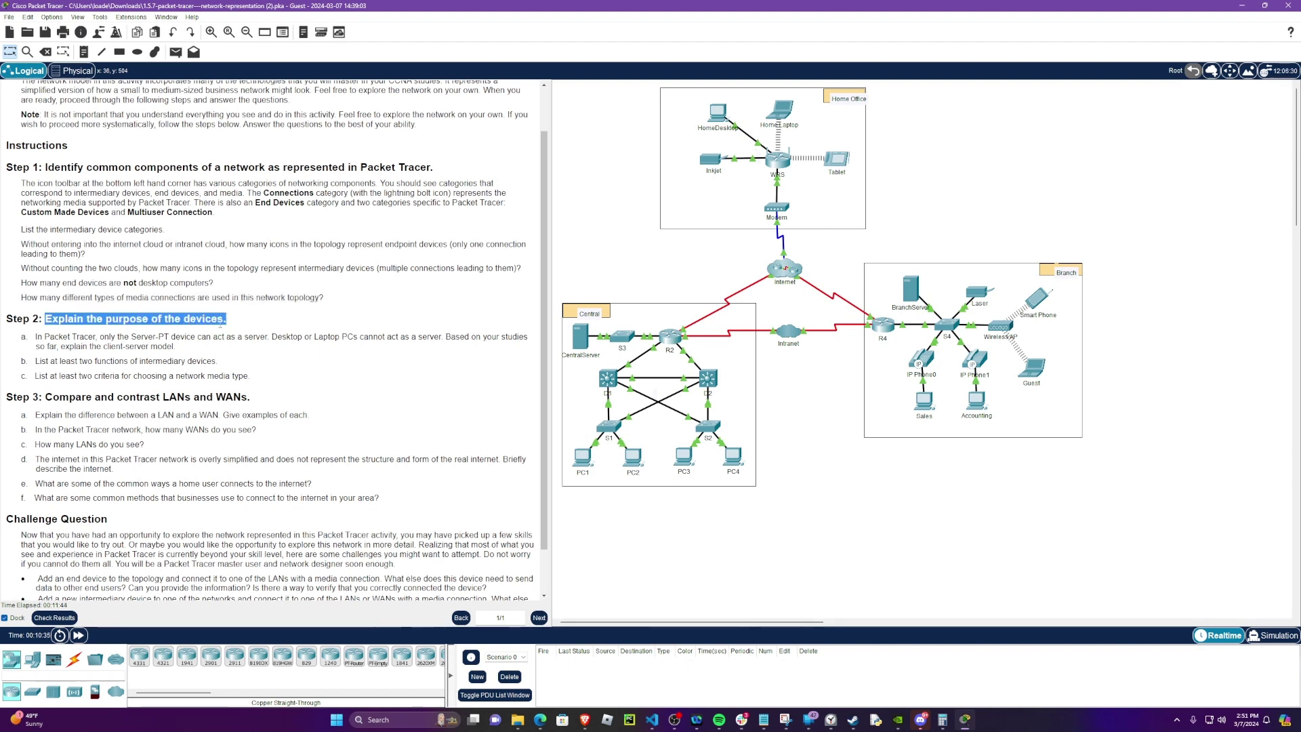
pyautogui.moveTo(30, 336); pyautogui.dragTo(186, 349)
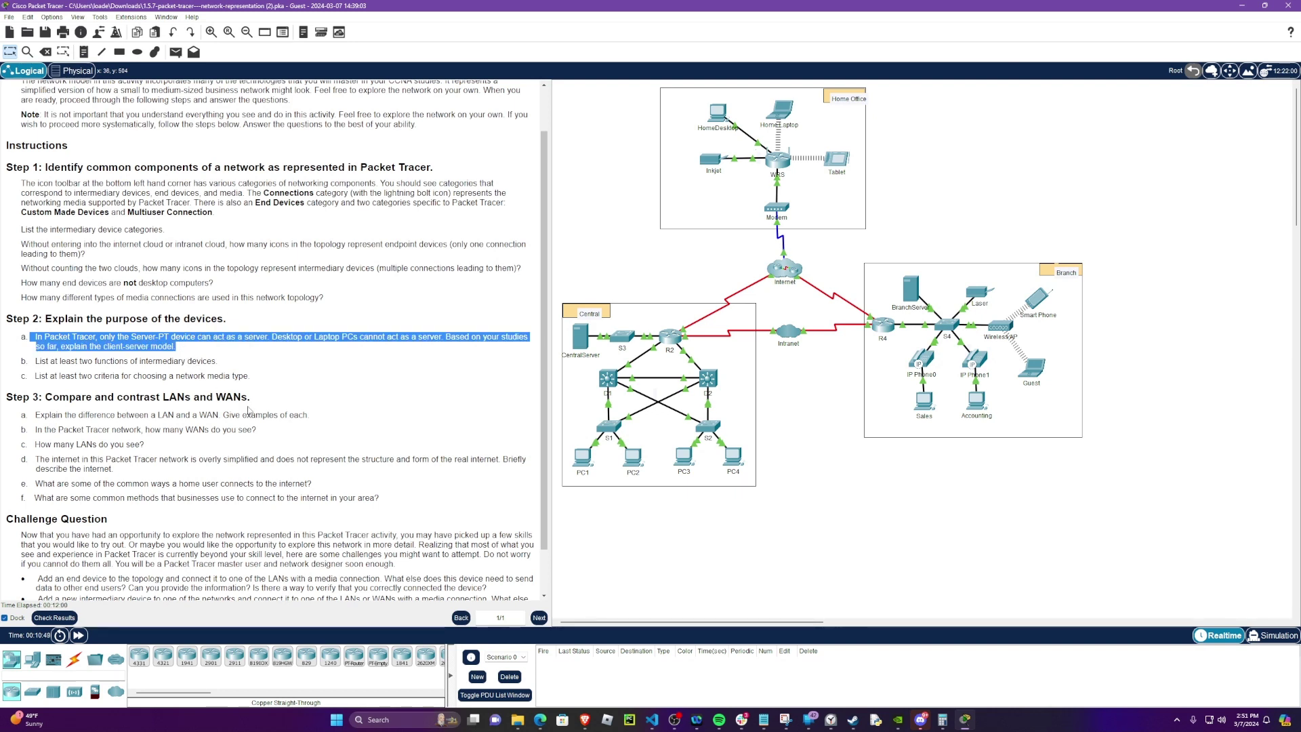
pyautogui.click(828, 514)
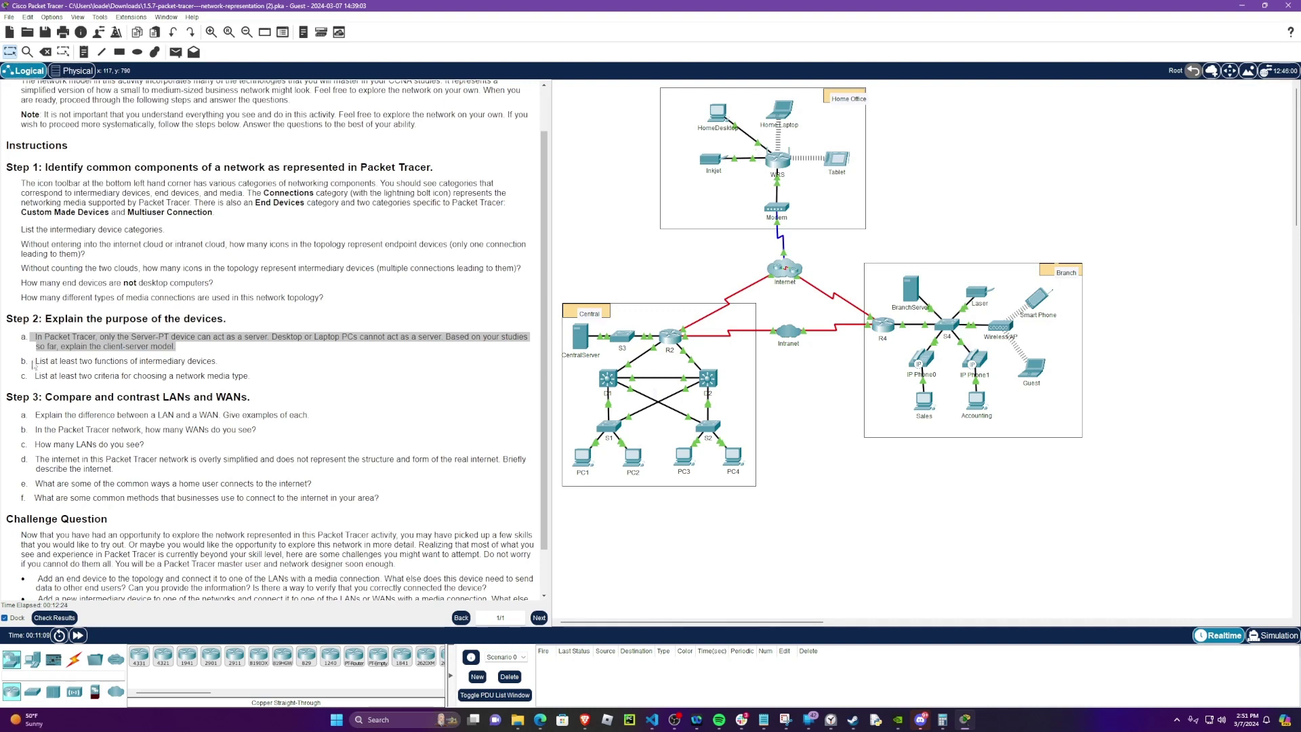
pyautogui.moveTo(33, 361); pyautogui.dragTo(224, 357)
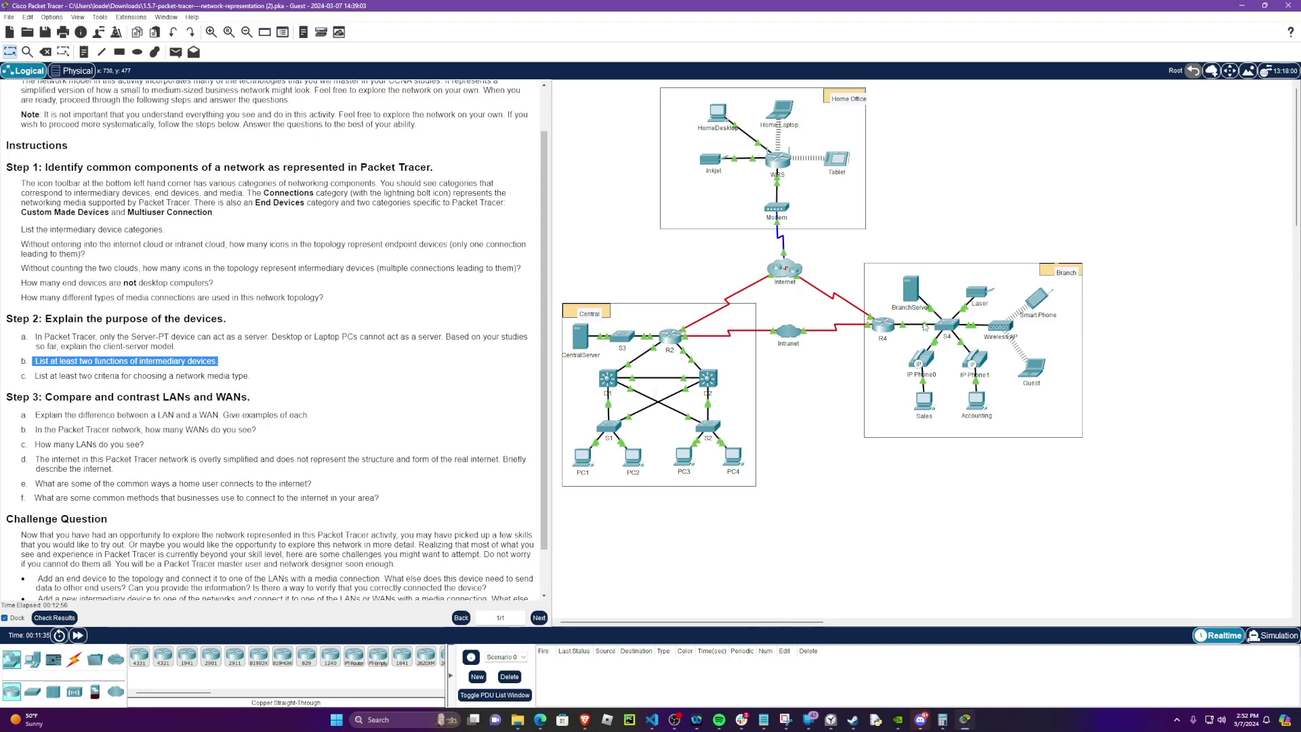
pyautogui.moveTo(924, 326)
pyautogui.moveTo(35, 375); pyautogui.dragTo(260, 381)
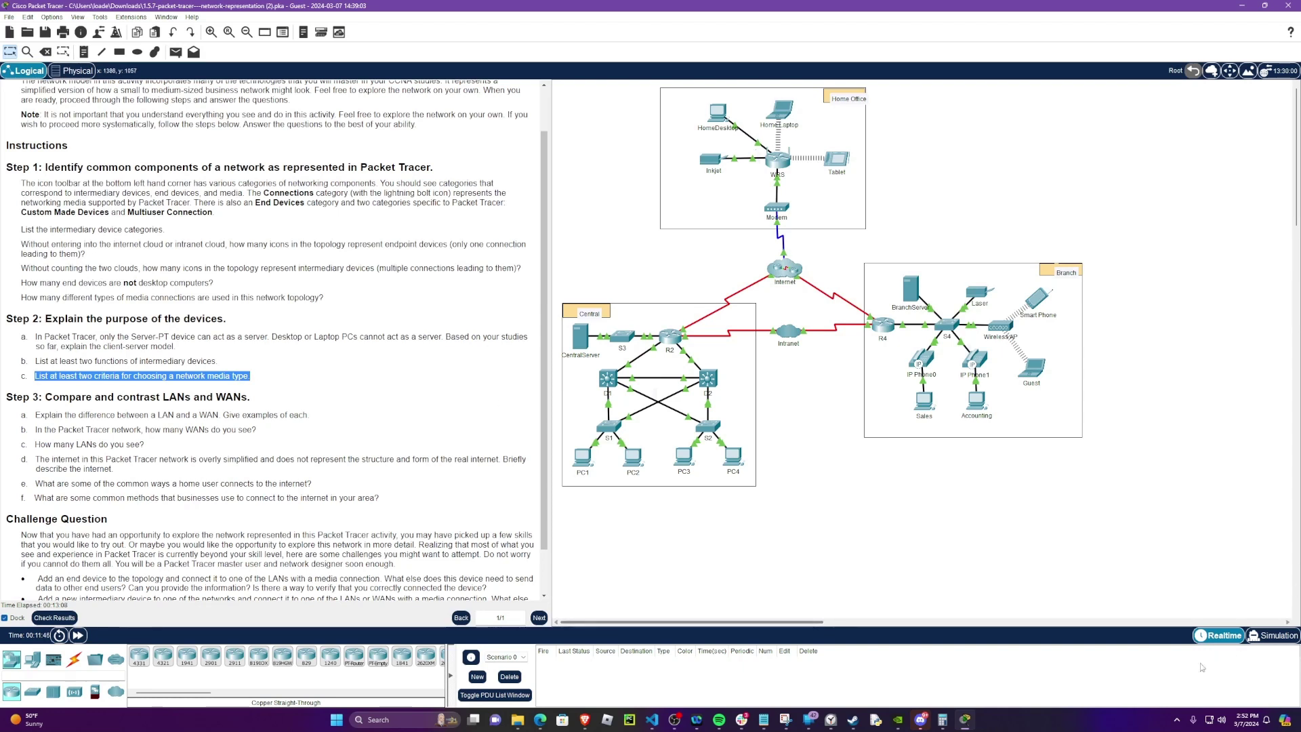
pyautogui.click(841, 538)
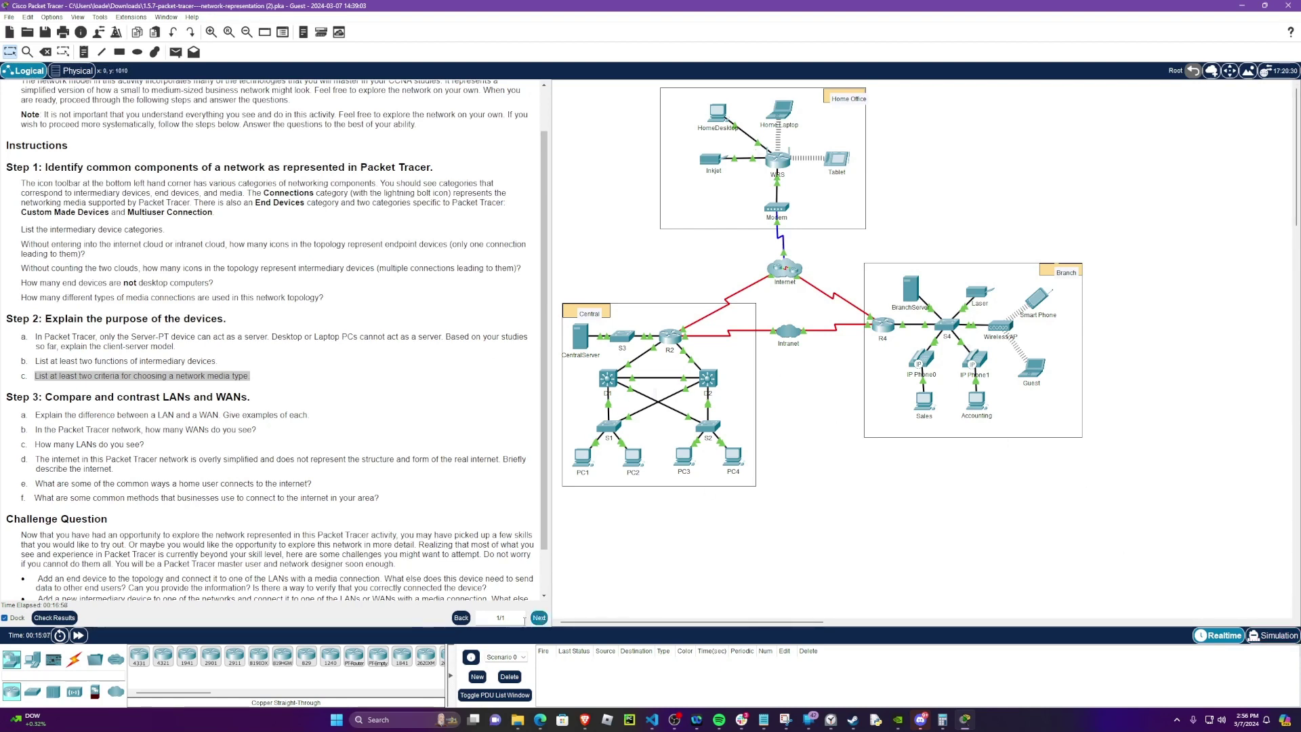
# Read the Step 3 questions comparing LANs and WANs, describing the internet, and covering home and business internet connection methods.
pyautogui.moveTo(100, 398); pyautogui.dragTo(271, 393)
pyautogui.moveTo(52, 414); pyautogui.dragTo(311, 417)
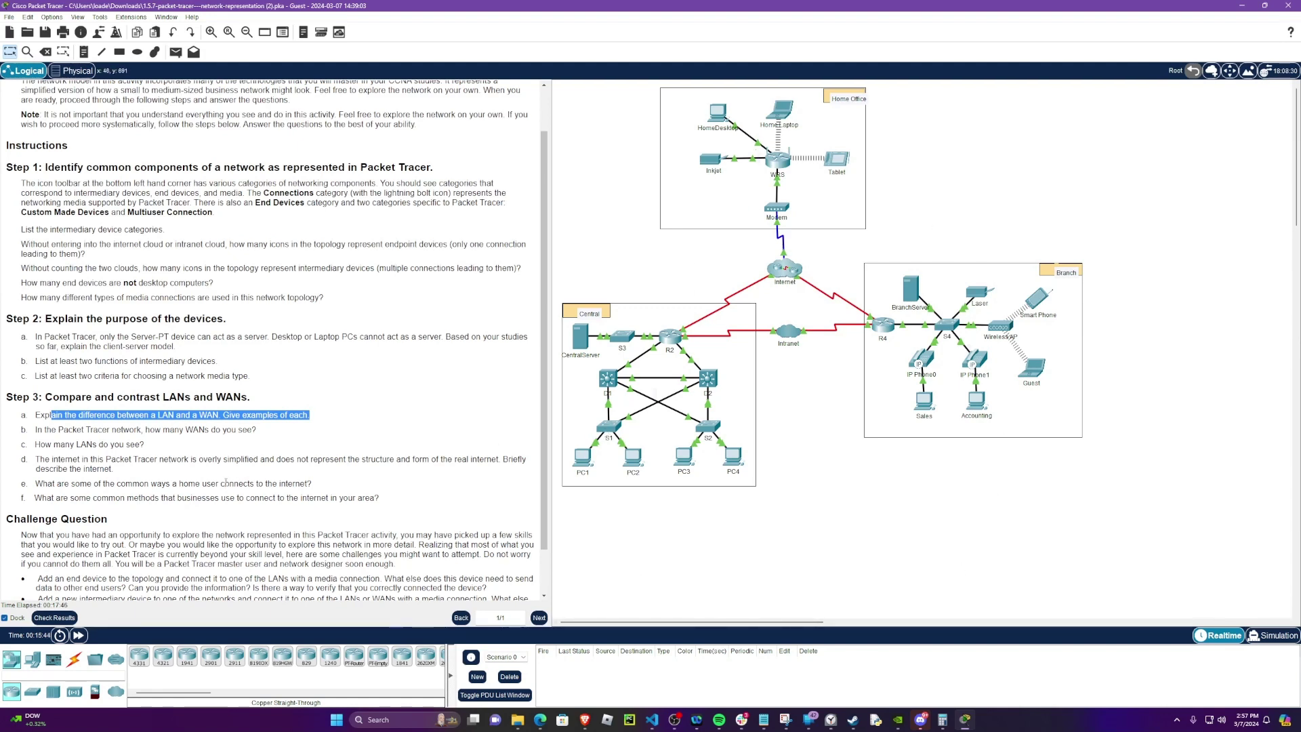
pyautogui.moveTo(73, 459); pyautogui.dragTo(382, 459)
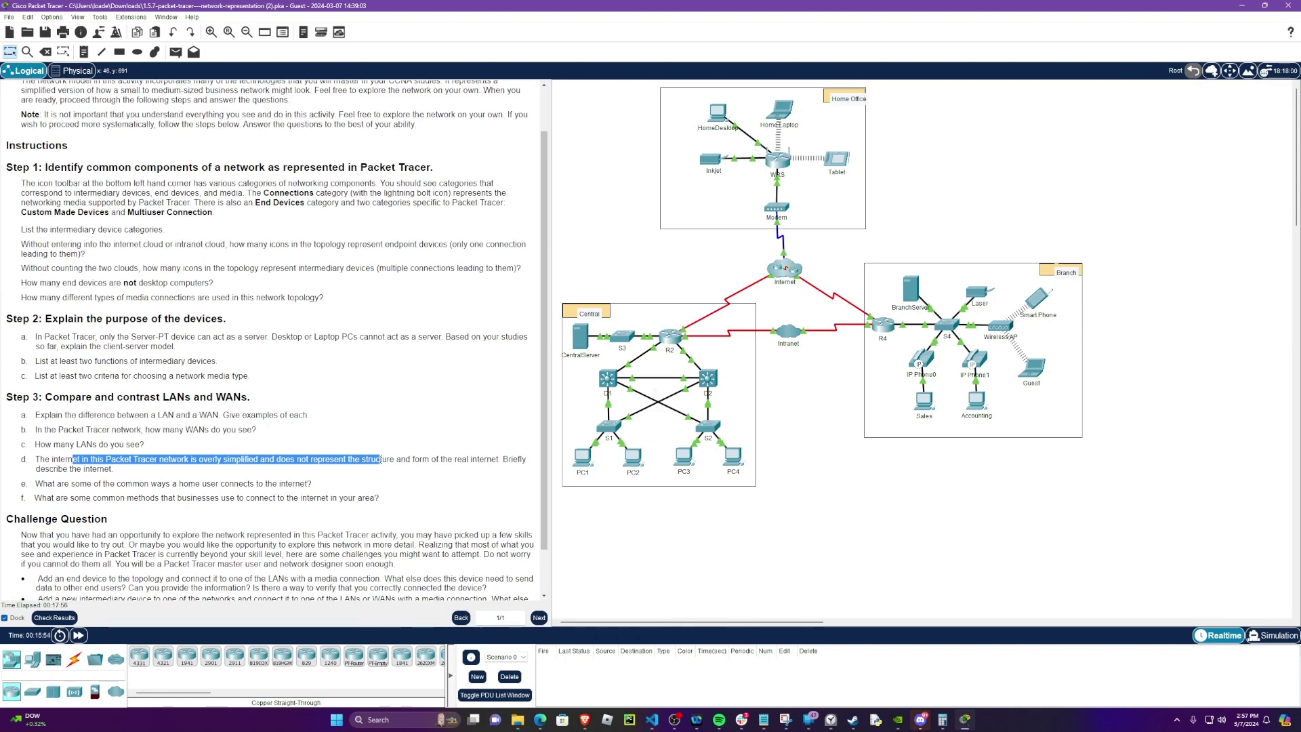
pyautogui.moveTo(382, 459); pyautogui.dragTo(99, 468)
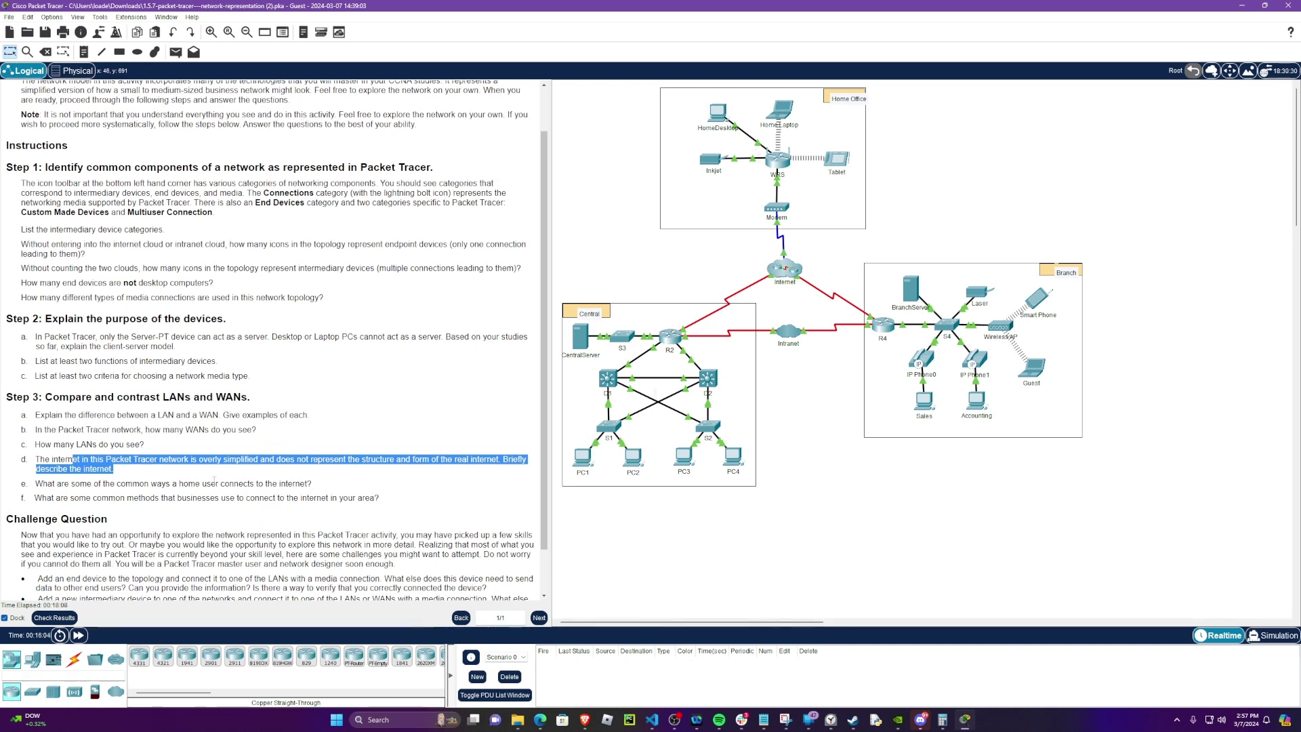
pyautogui.moveTo(36, 483); pyautogui.dragTo(321, 484)
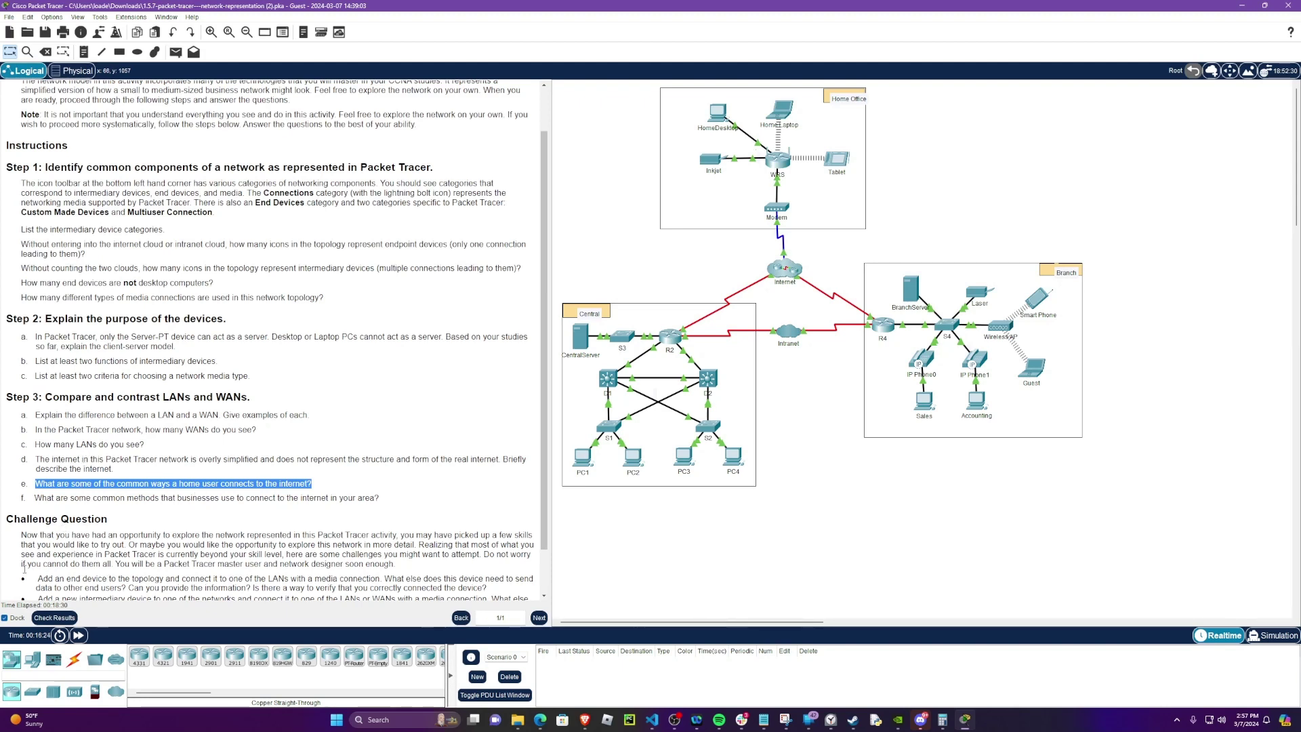
pyautogui.moveTo(35, 497); pyautogui.dragTo(371, 498)
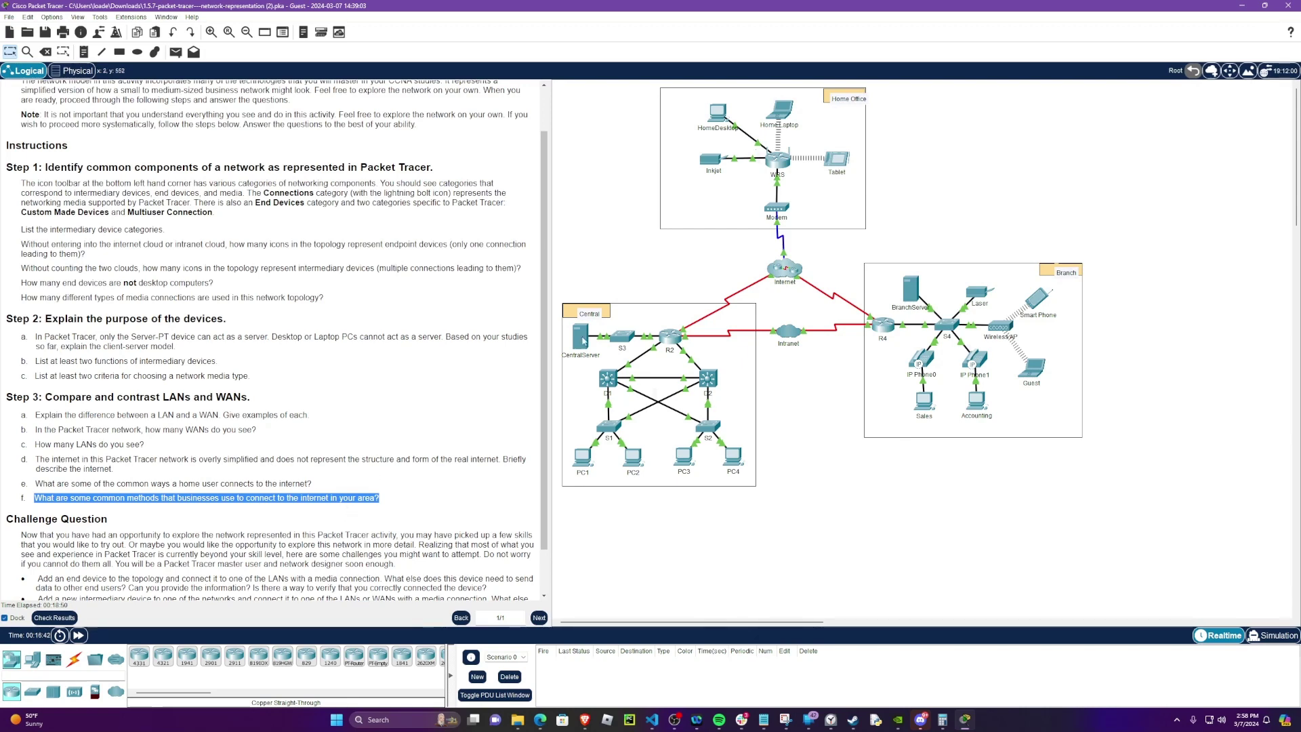
# Read the Challenge Question introduction and its first task on adding an end device and connecting it to a LAN.
pyautogui.scroll(-2, 43, 455)
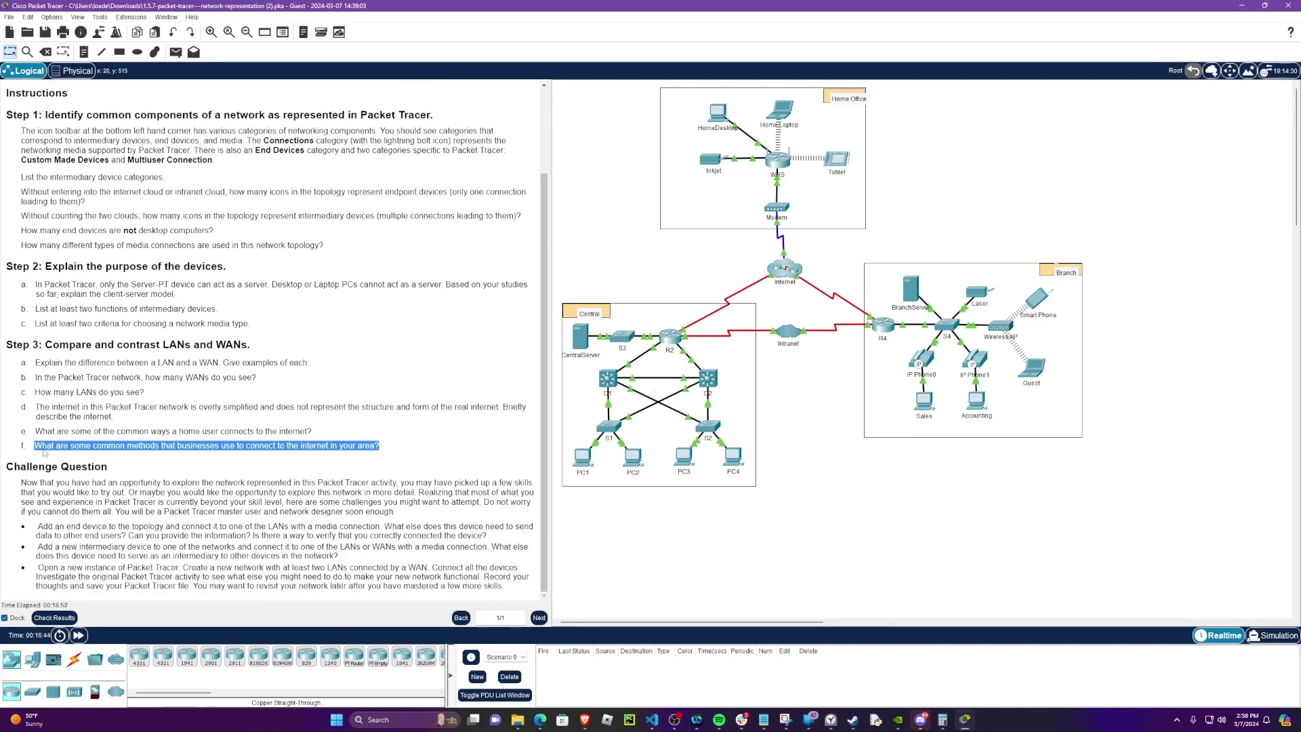
pyautogui.click(49, 480)
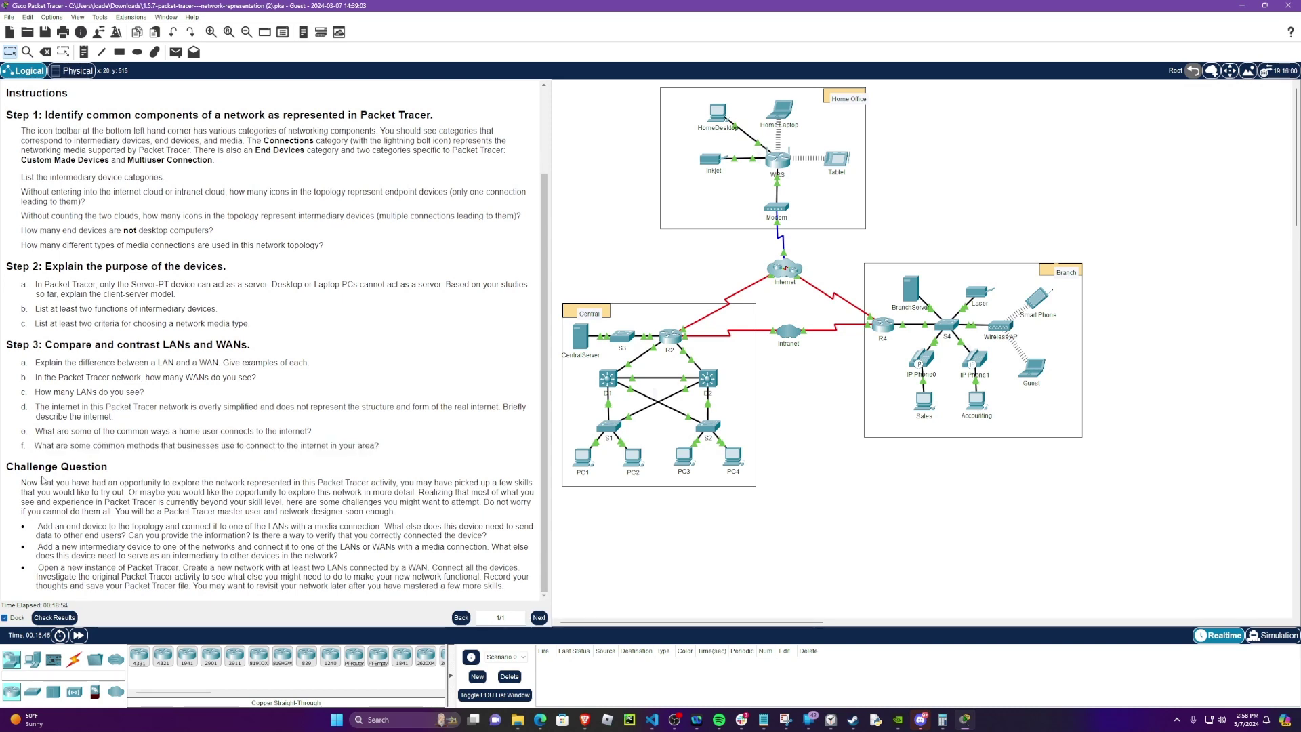
pyautogui.moveTo(24, 481); pyautogui.dragTo(503, 587)
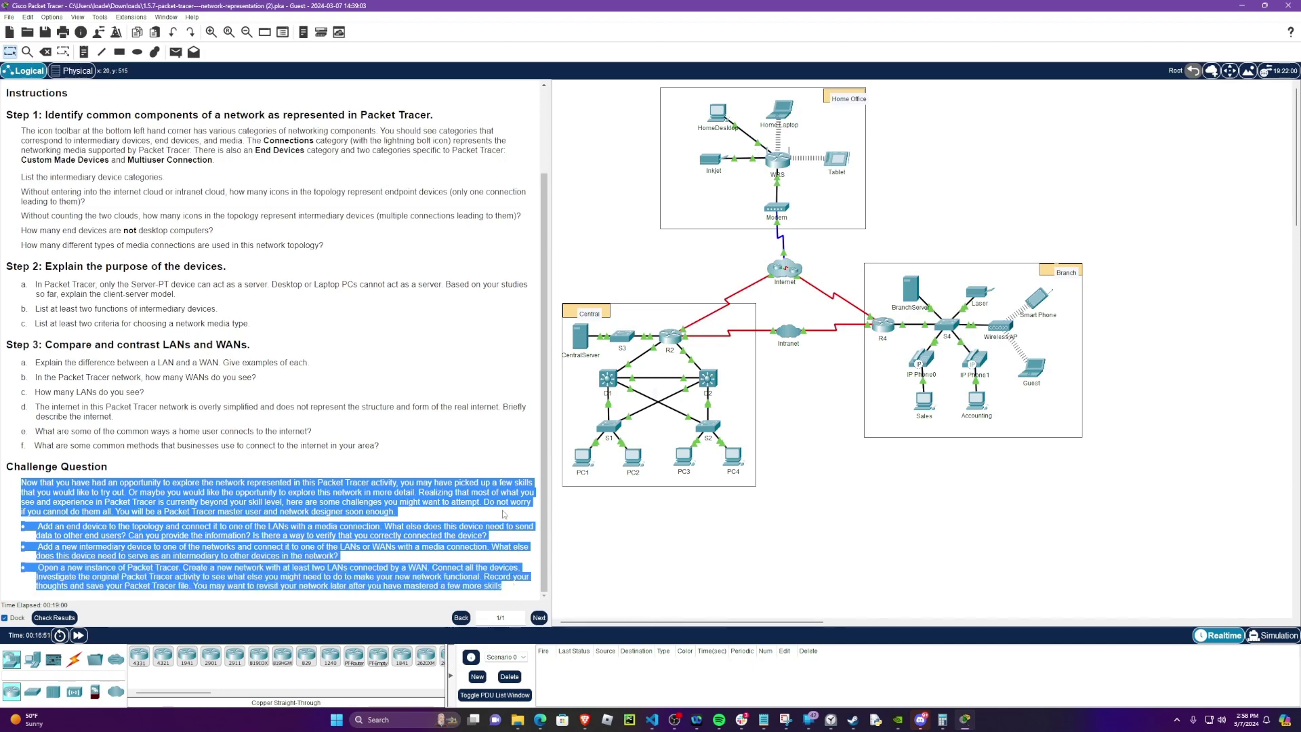
pyautogui.click(222, 521)
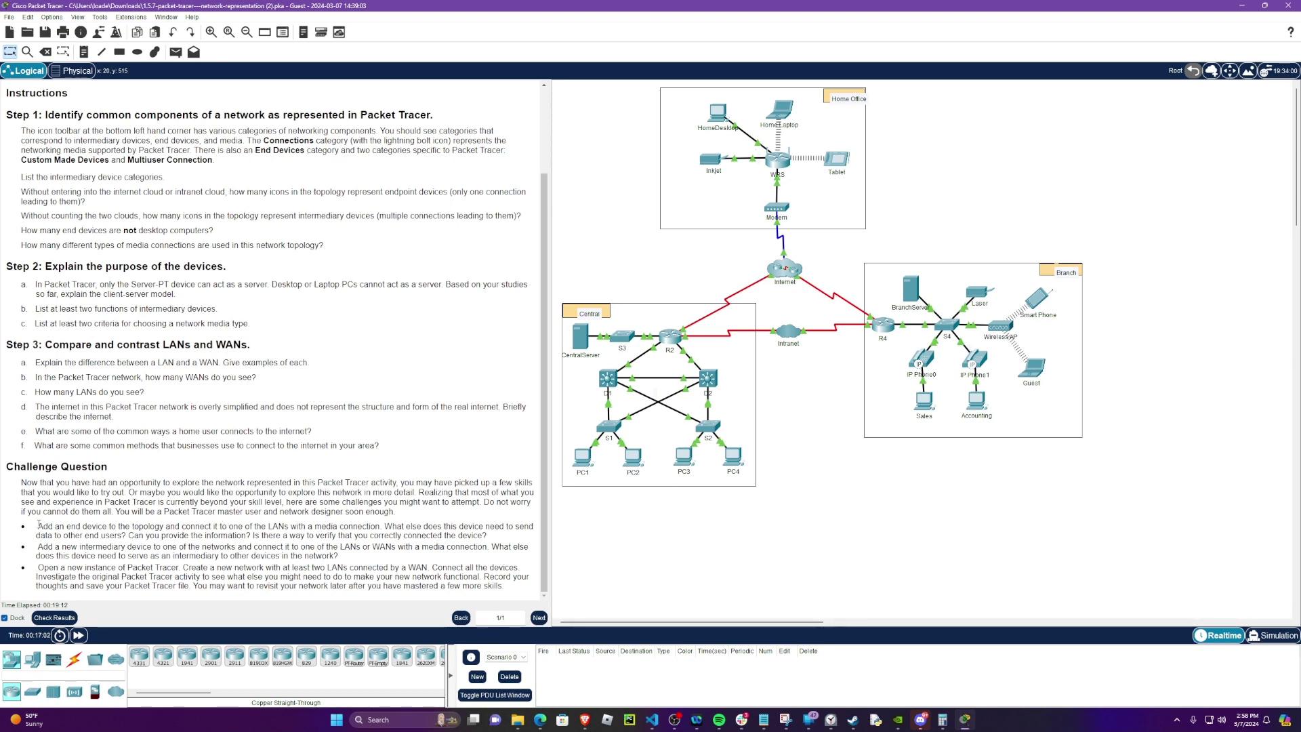
pyautogui.moveTo(38, 525); pyautogui.dragTo(502, 542)
pyautogui.click(502, 542)
pyautogui.moveTo(37, 526); pyautogui.dragTo(499, 539)
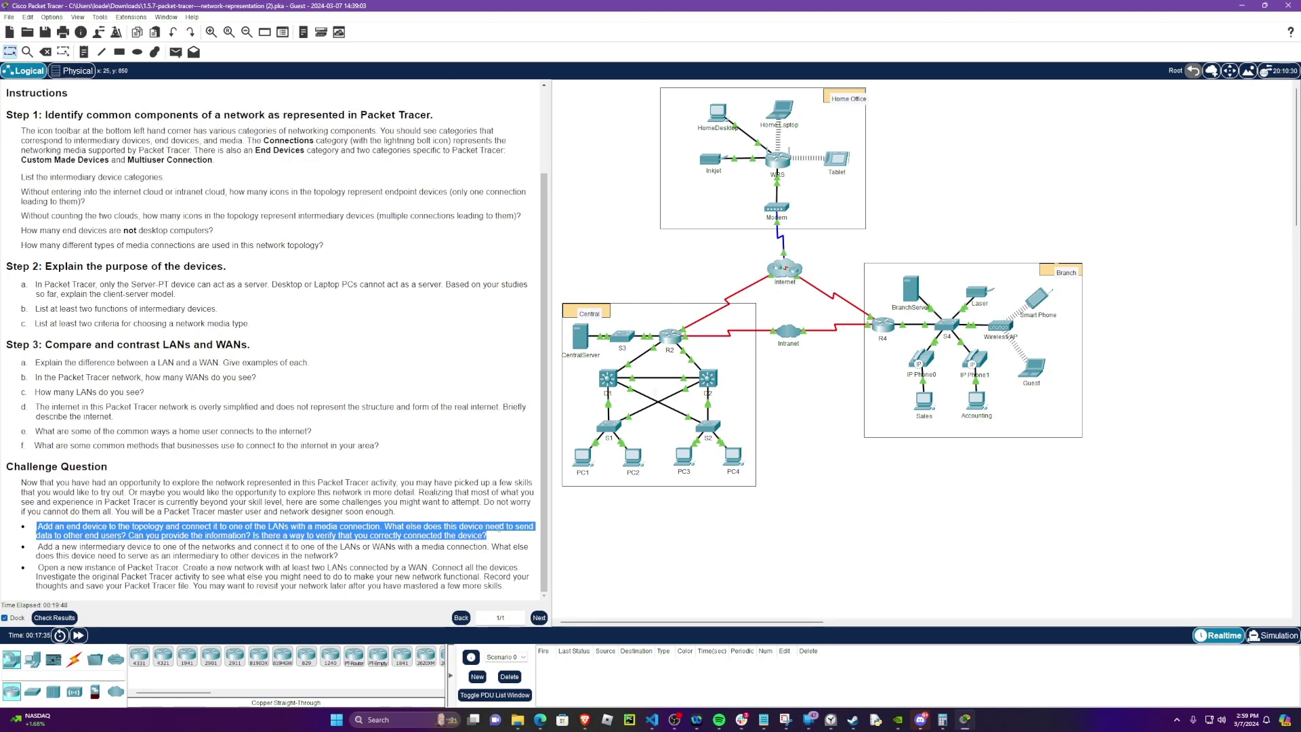
pyautogui.click(31, 527)
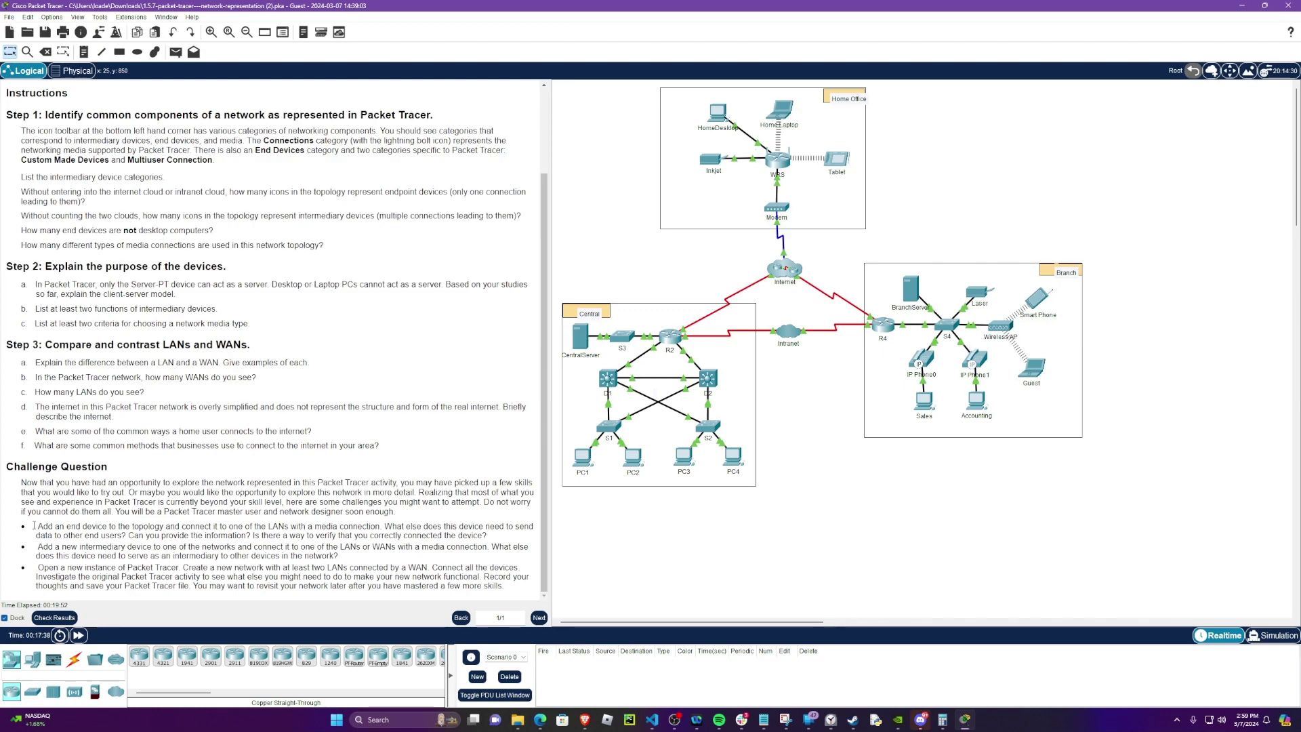
pyautogui.moveTo(34, 526); pyautogui.dragTo(489, 536)
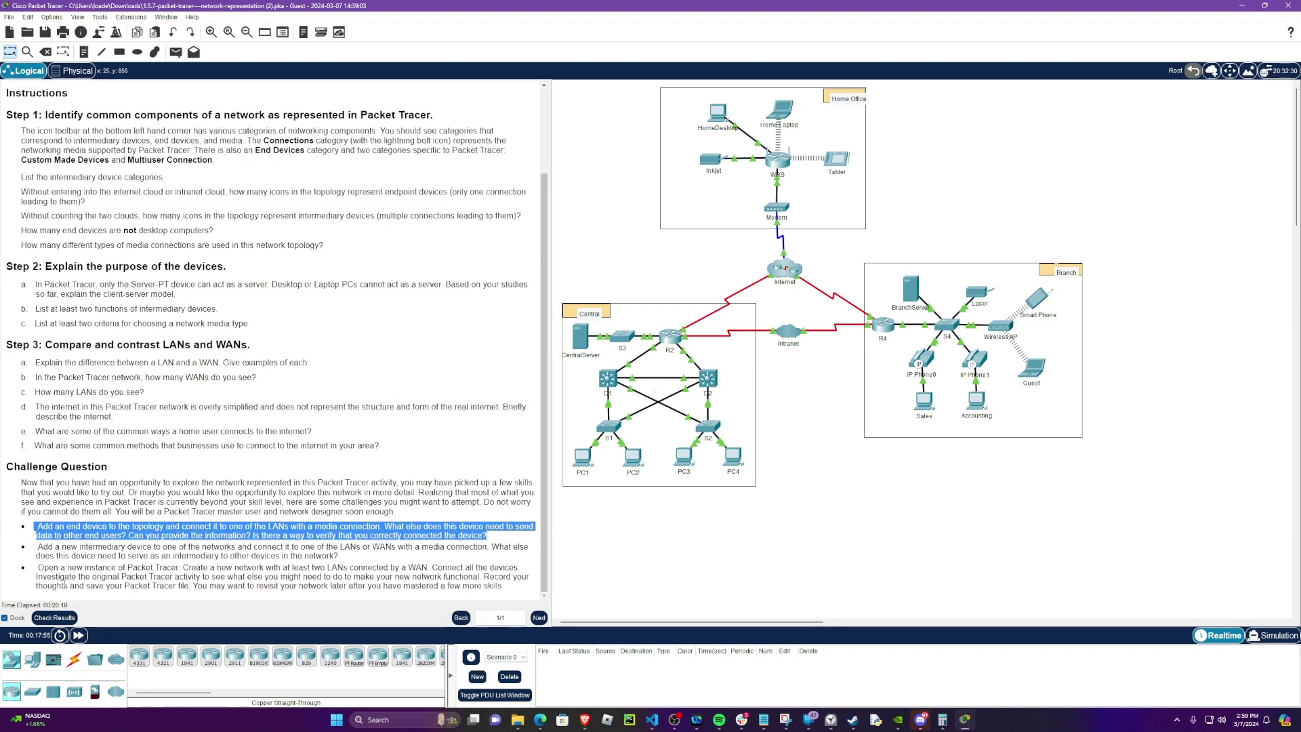
# Read the challenge tasks on adding an intermediary device and building a new network with two LANs connected by a WAN.
pyautogui.click(88, 567)
pyautogui.moveTo(25, 546); pyautogui.dragTo(349, 557)
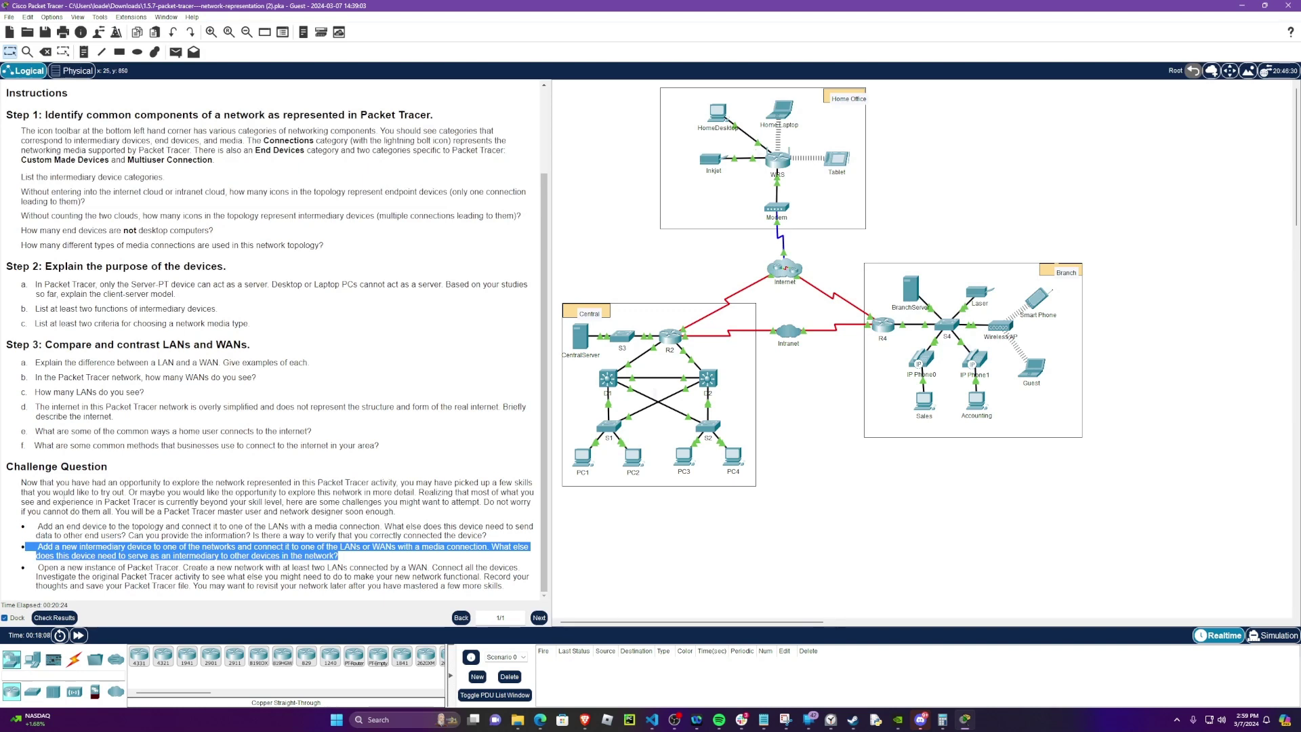
pyautogui.moveTo(36, 567); pyautogui.dragTo(425, 567)
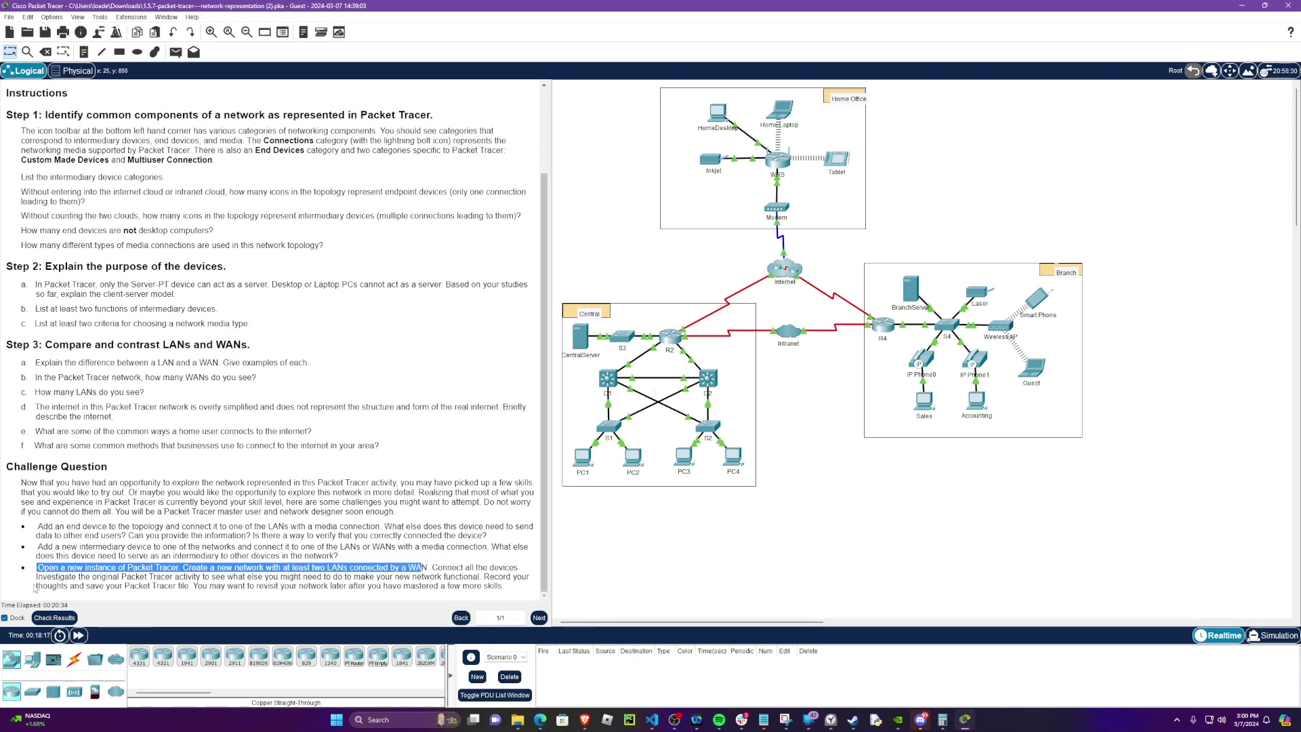
pyautogui.moveTo(65, 577); pyautogui.dragTo(440, 596)
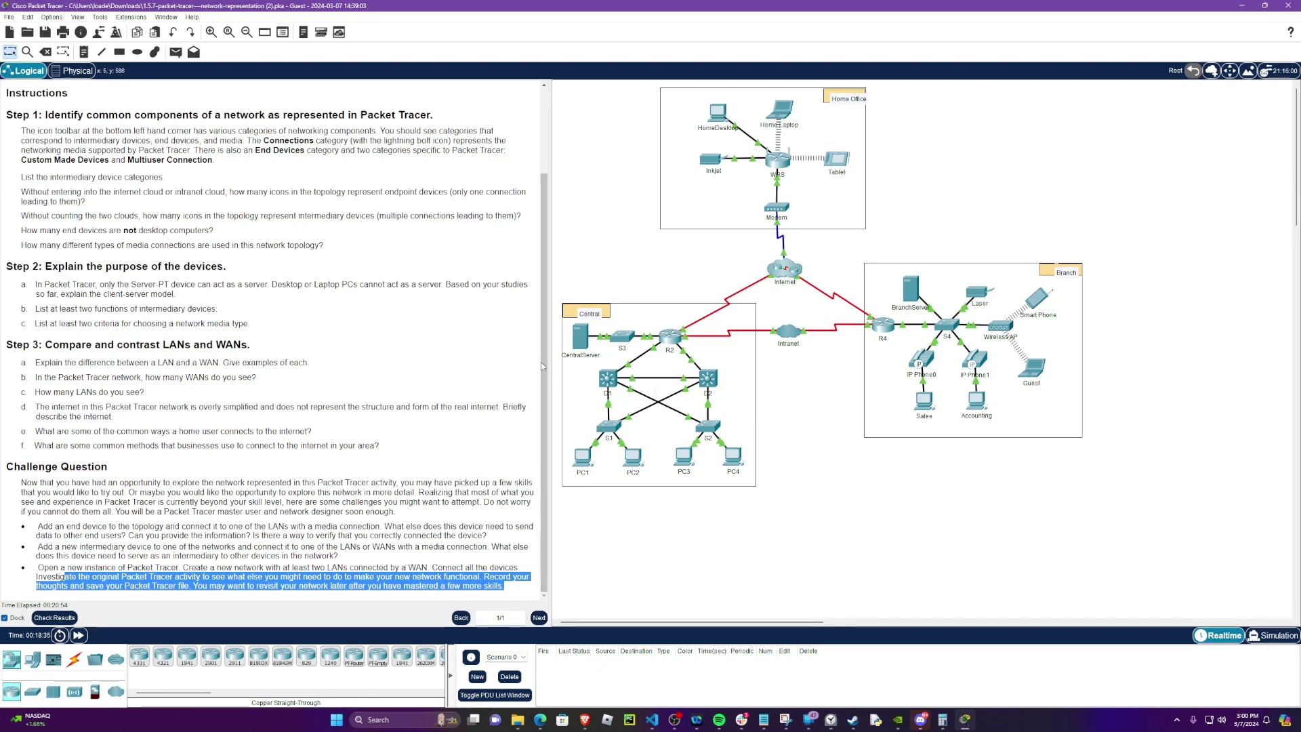
pyautogui.moveTo(550, 501); pyautogui.dragTo(532, 498)
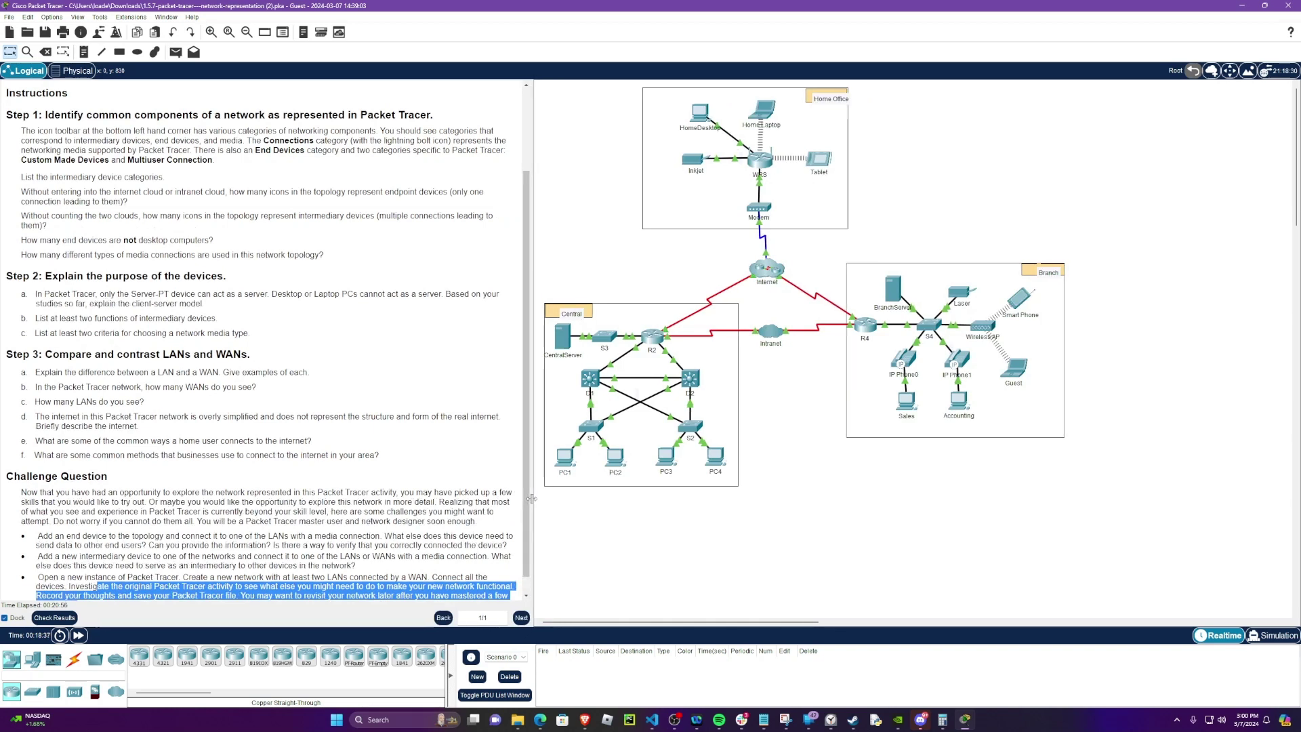
pyautogui.click(841, 572)
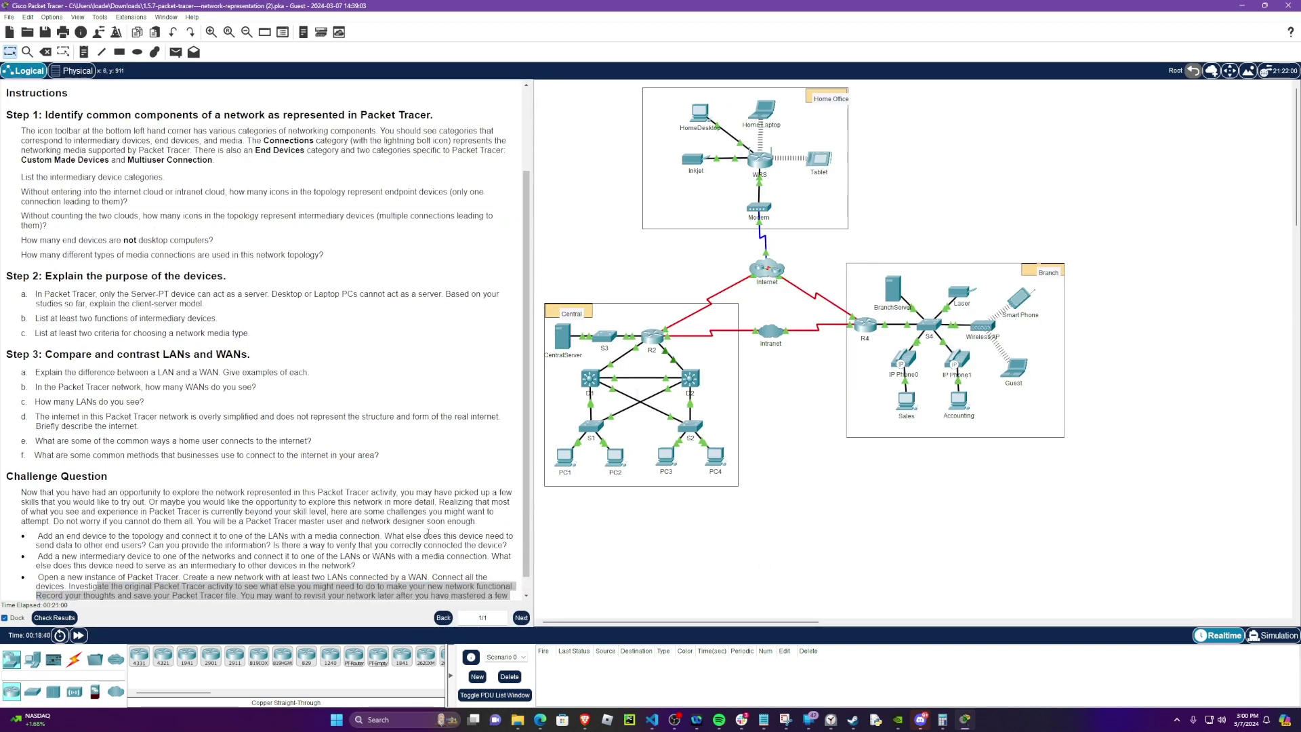
pyautogui.click(427, 533)
pyautogui.scroll(-1, 380, 502)
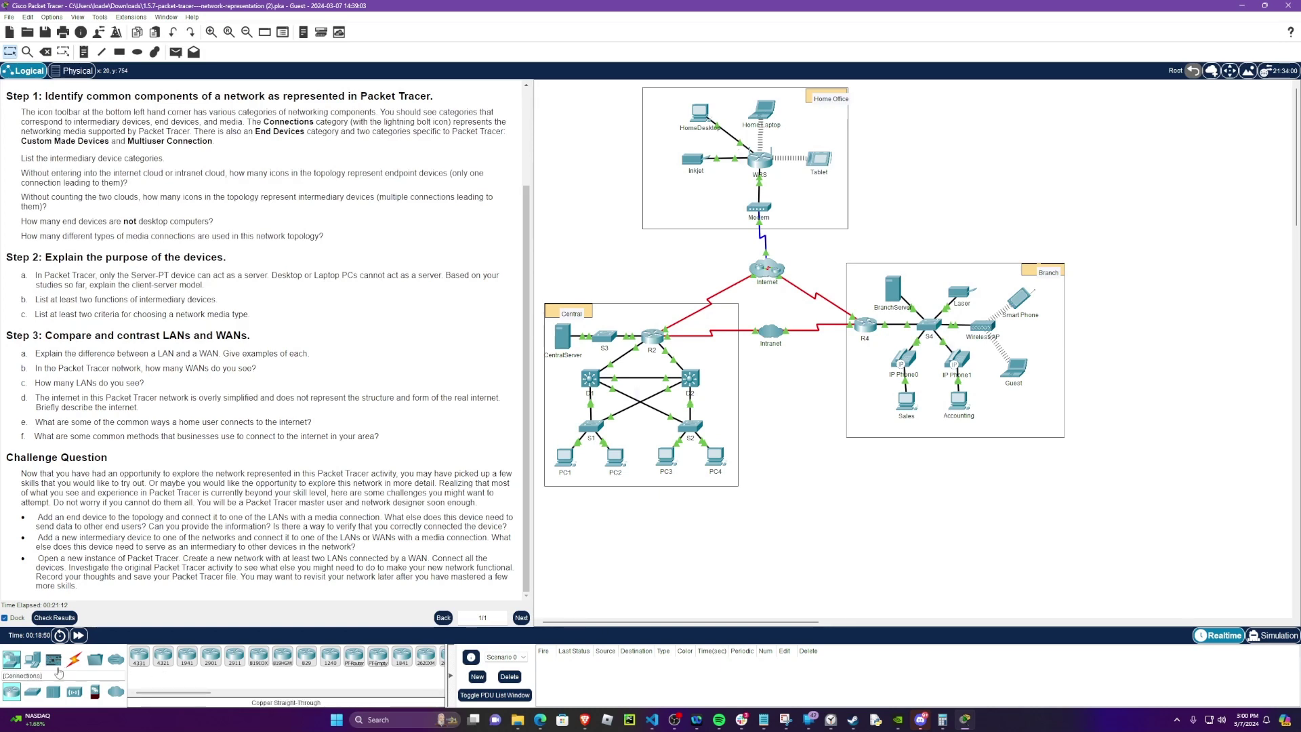
# Add a PC below the Central network and connect it from FastEthernet0 to switch S1 with a copper straight-through cable.
pyautogui.click(33, 659)
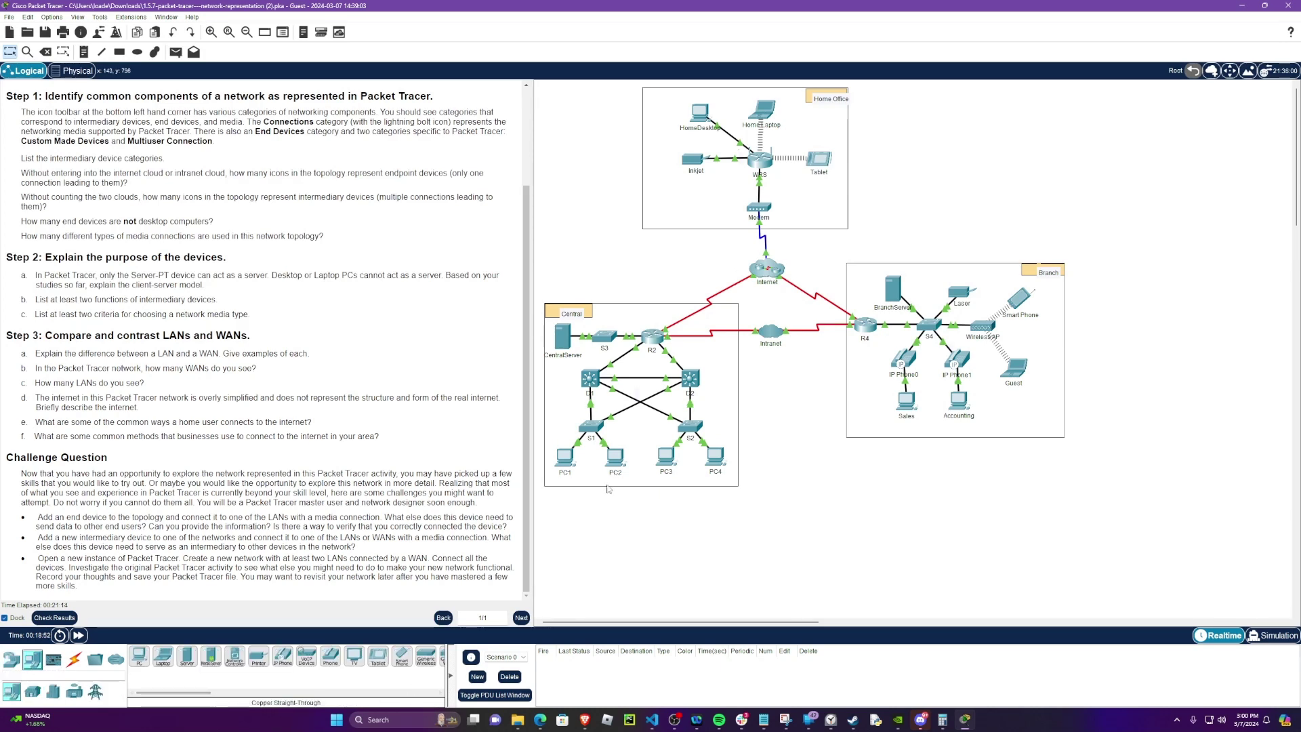
pyautogui.click(141, 657)
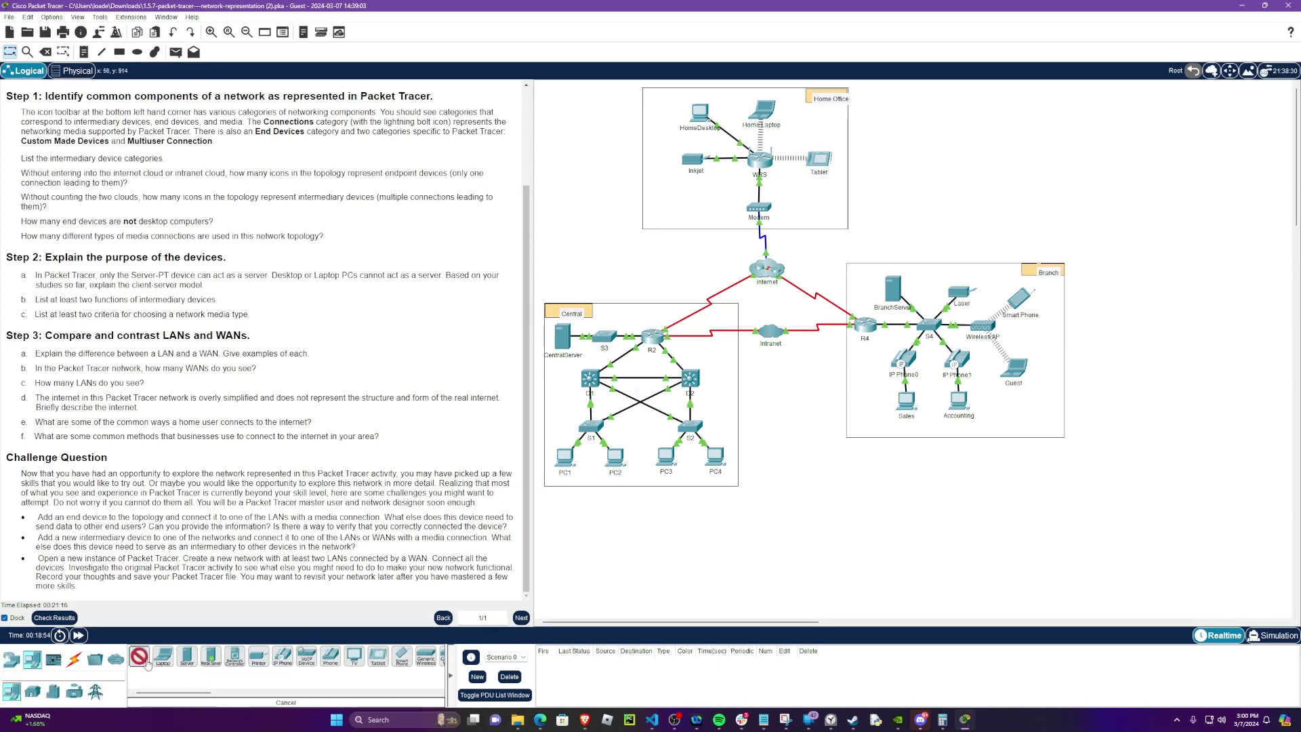
pyautogui.click(592, 509)
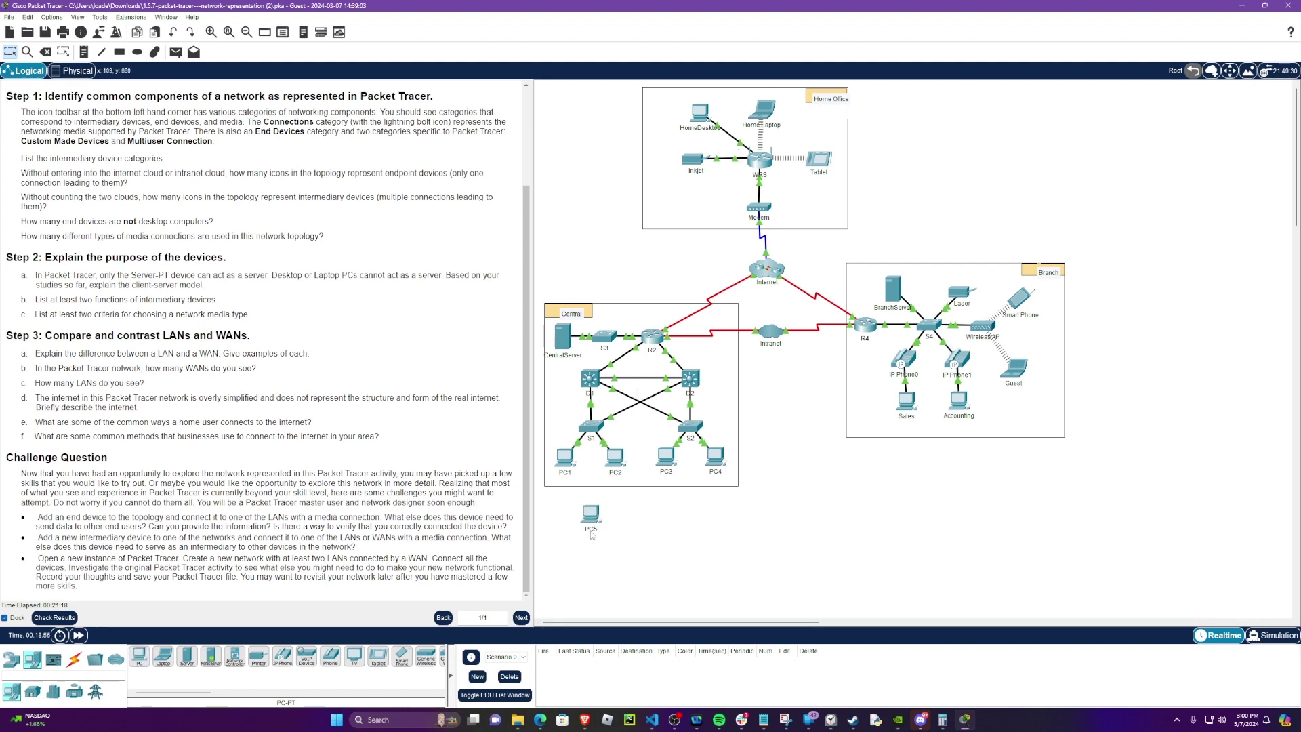
pyautogui.click(77, 666)
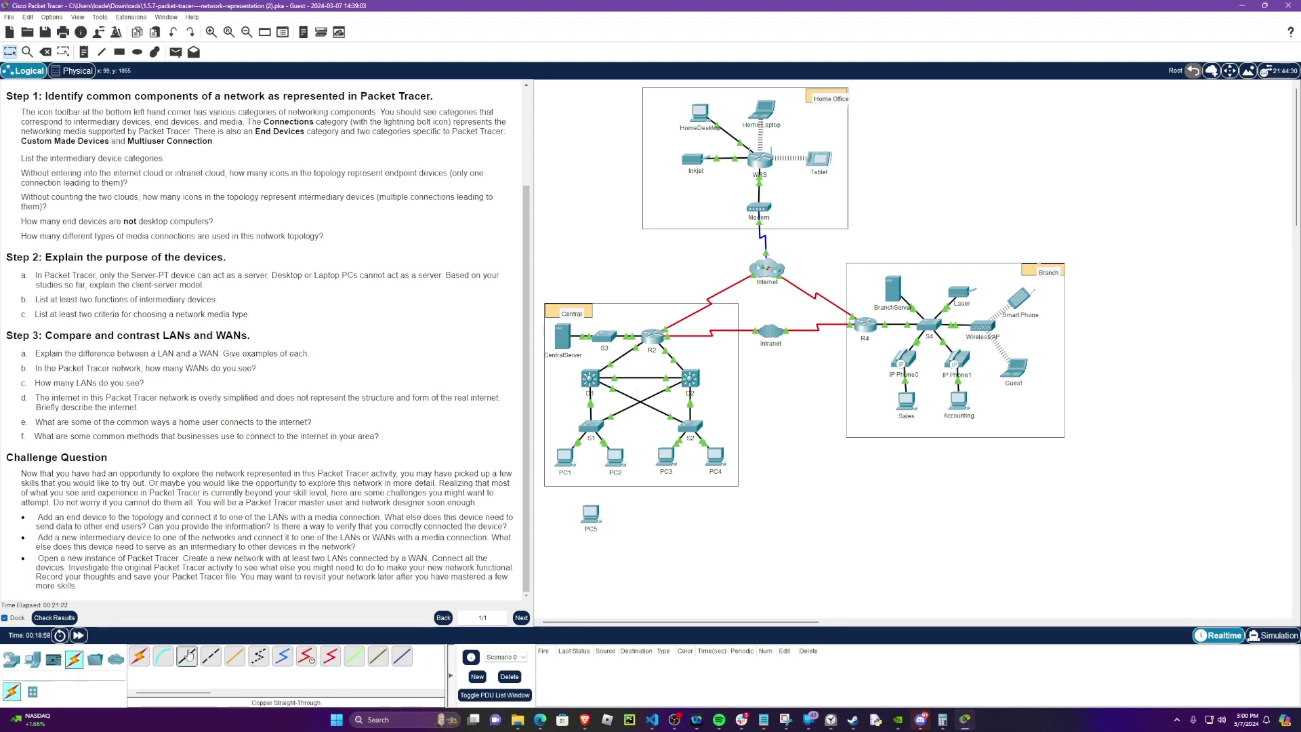
pyautogui.click(592, 516)
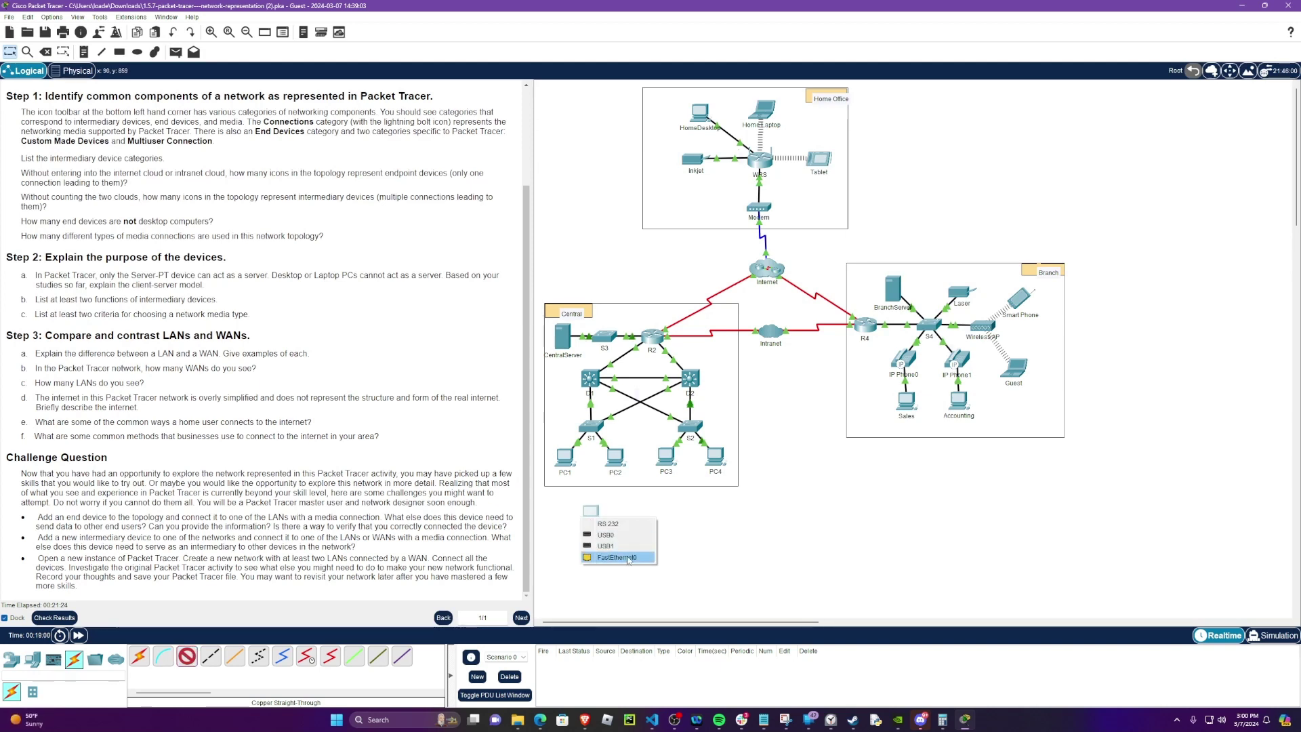
pyautogui.press('Escape')
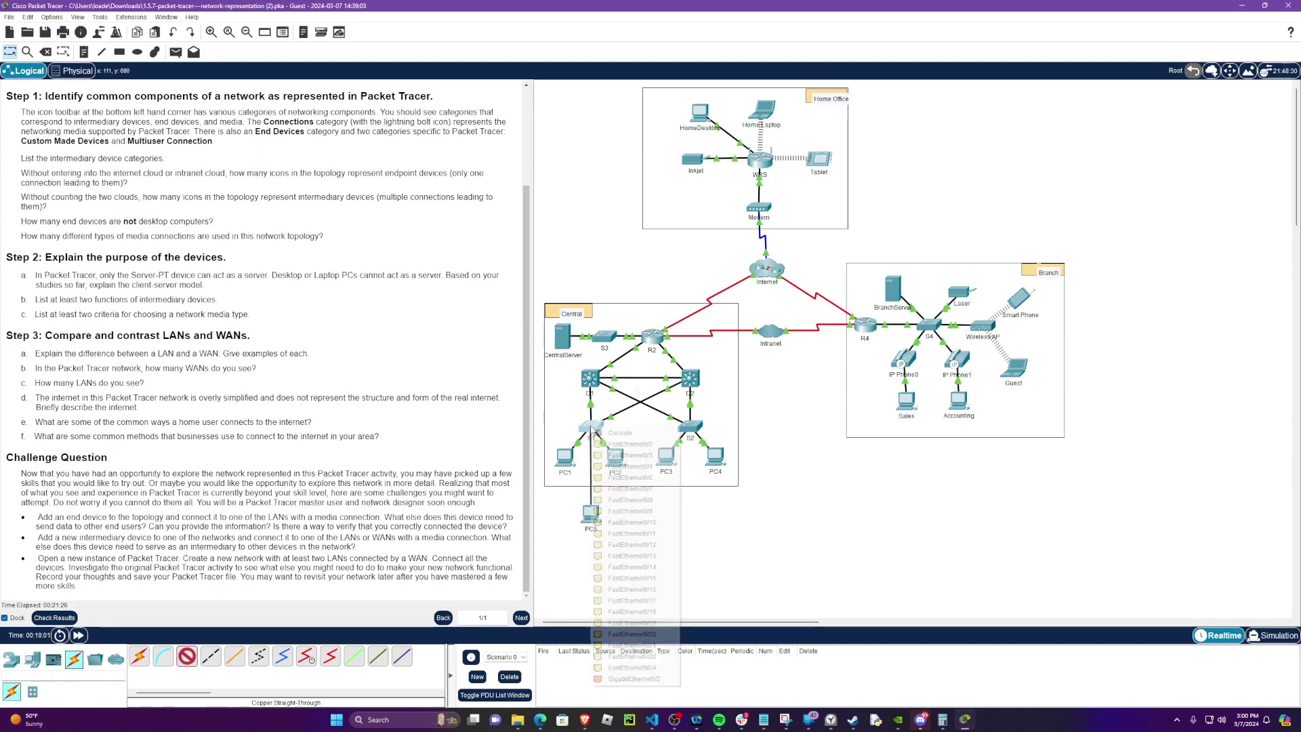
pyautogui.click(592, 427)
pyautogui.click(632, 443)
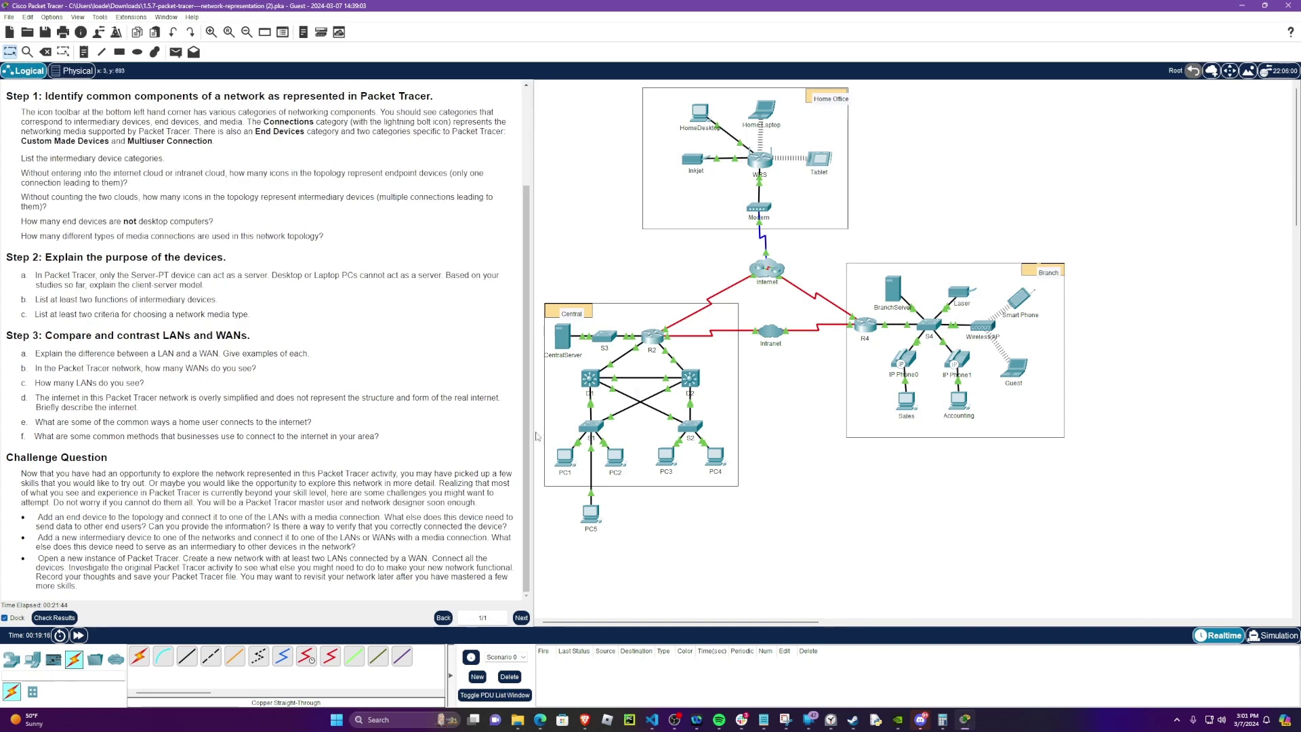
# Widen the workspace, open the Command Prompt on PC4 and keep its device window on top beside the topology.
pyautogui.moveTo(537, 436); pyautogui.dragTo(373, 449)
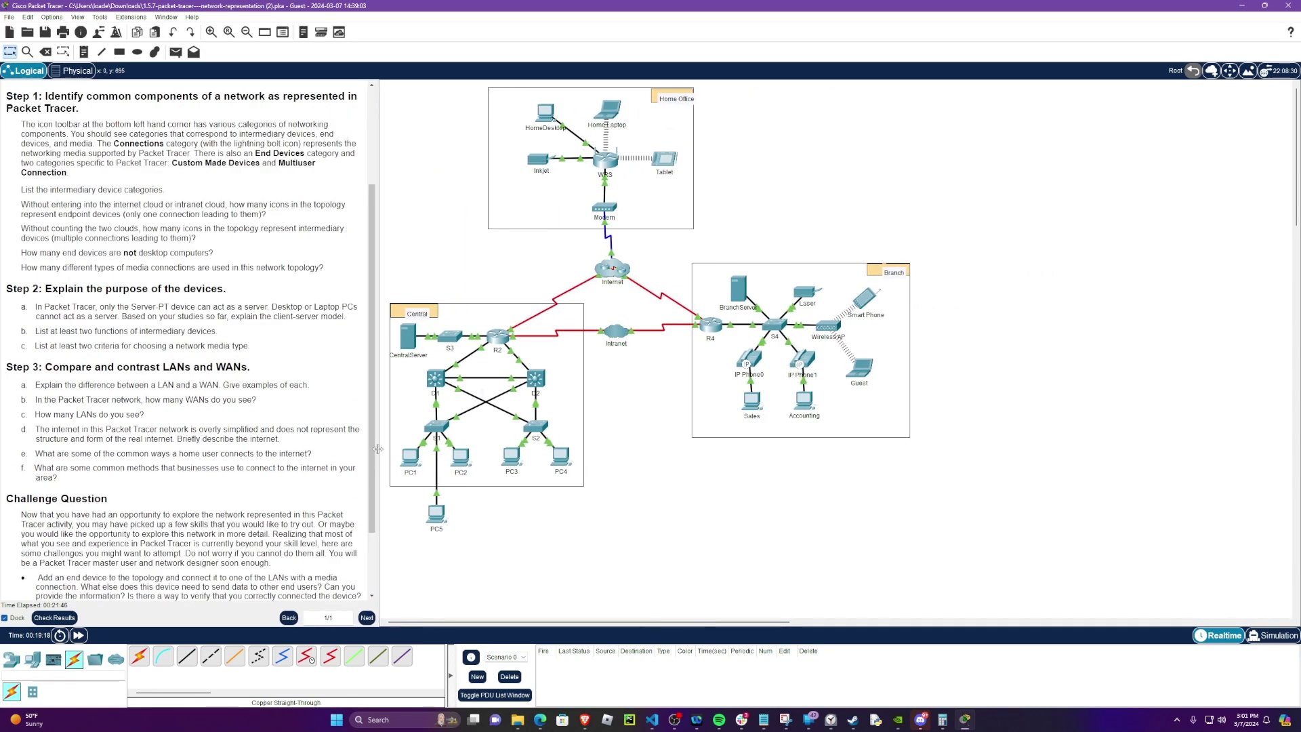
pyautogui.click(554, 456)
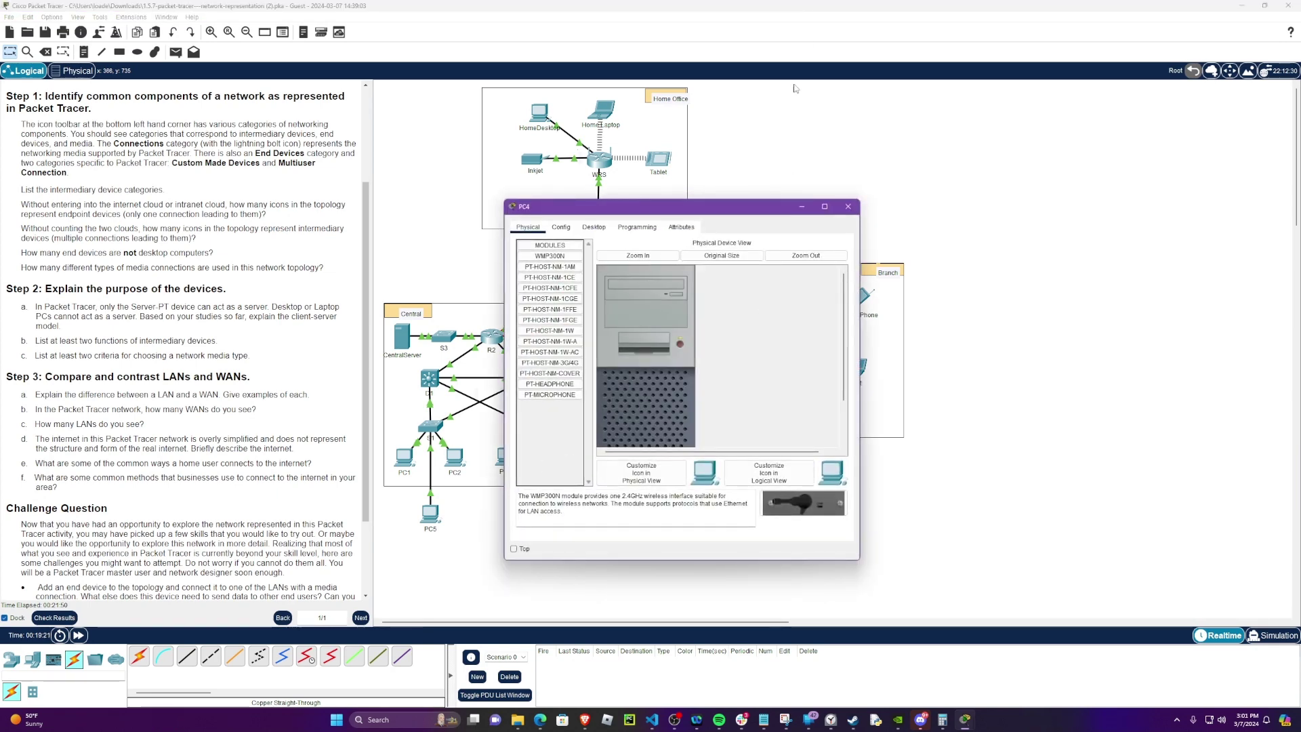
pyautogui.click(638, 227)
pyautogui.moveTo(706, 210); pyautogui.dragTo(978, 198)
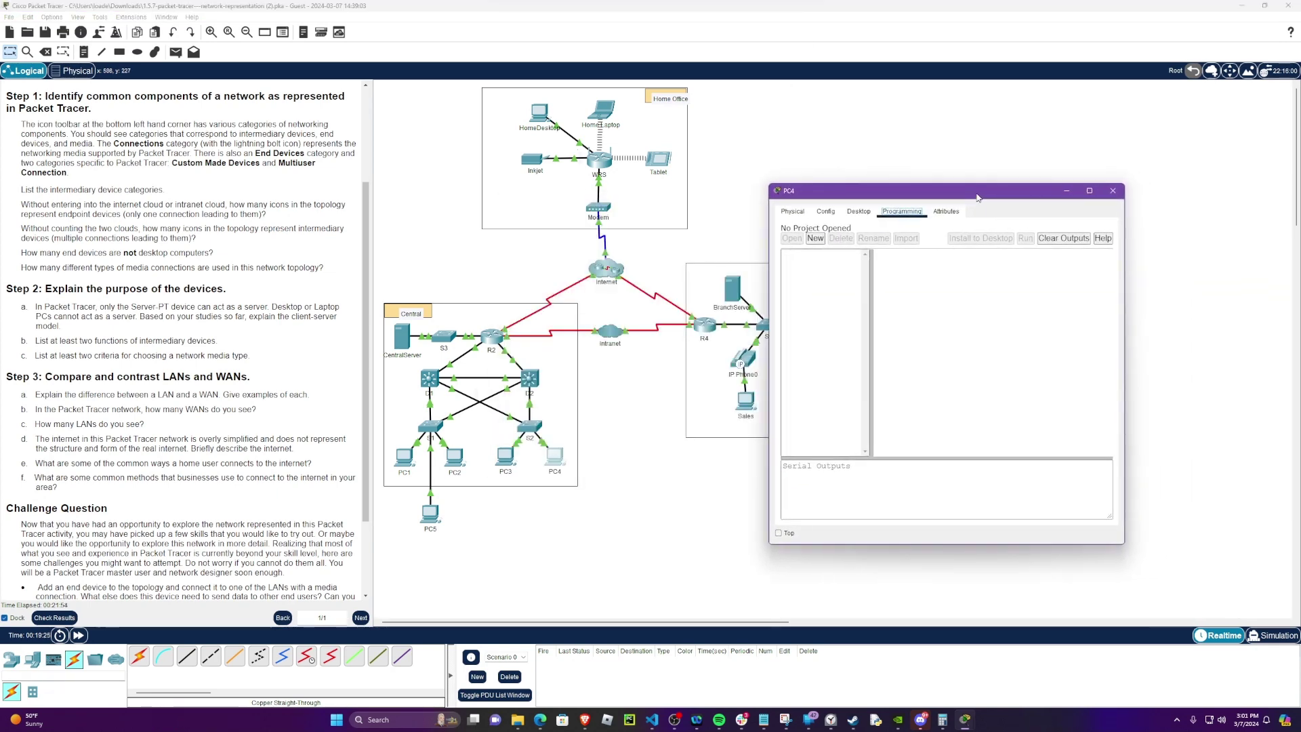
pyautogui.click(858, 211)
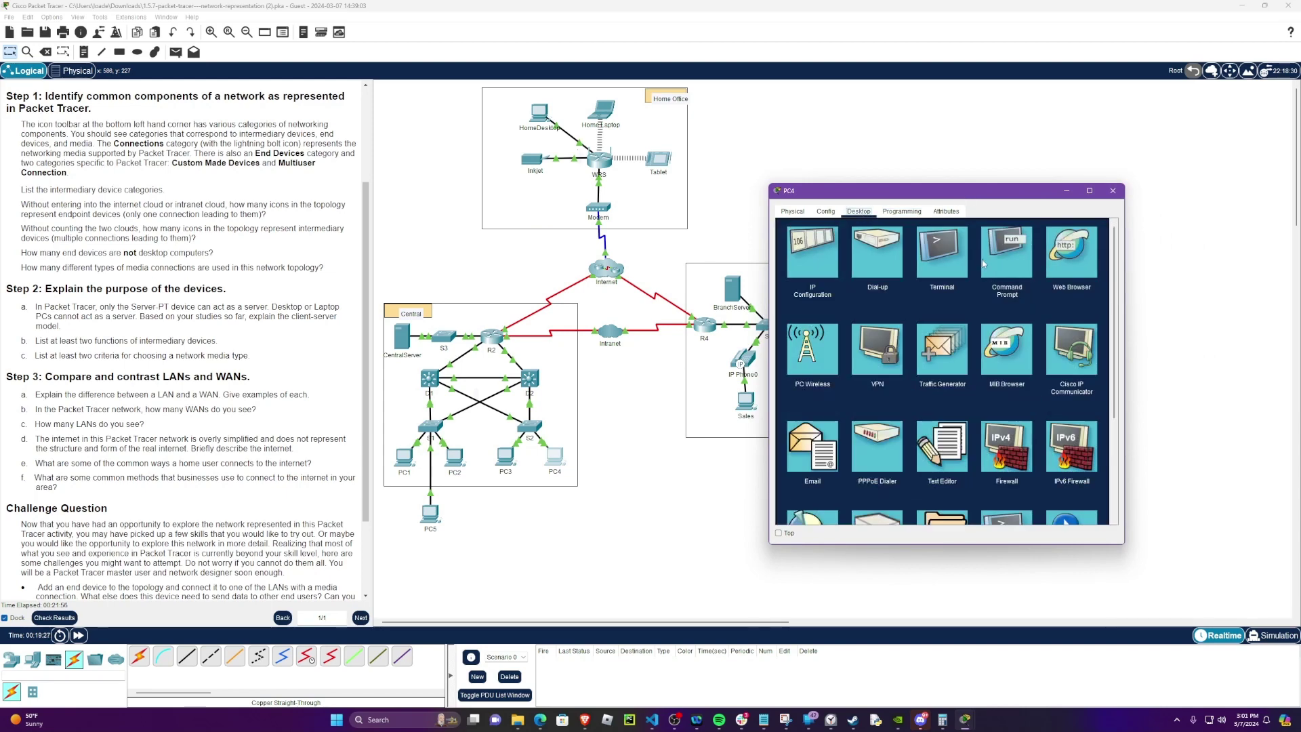
pyautogui.click(994, 258)
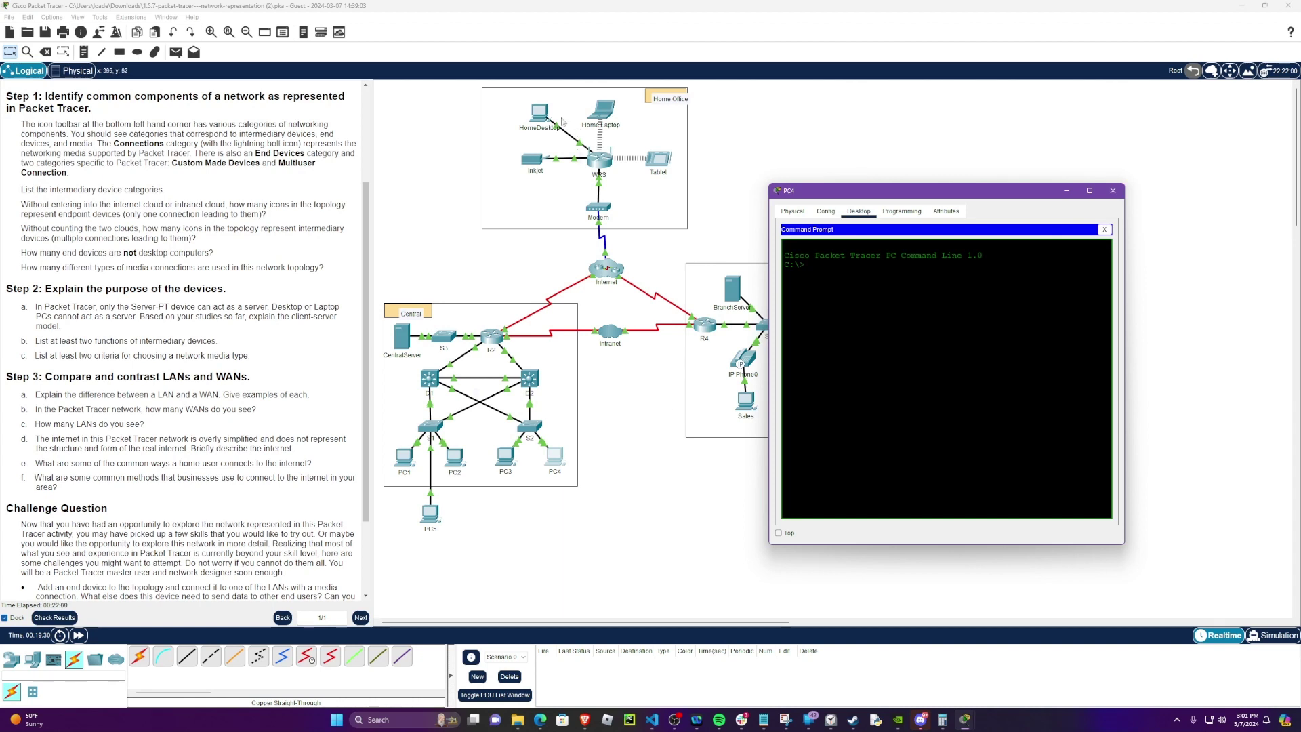
pyautogui.click(778, 534)
# Check HomeDesktop's IP address and ping 192.168.0.101 from PC4 in Simulation mode.
pyautogui.click(470, 131)
pyautogui.moveTo(540, 118)
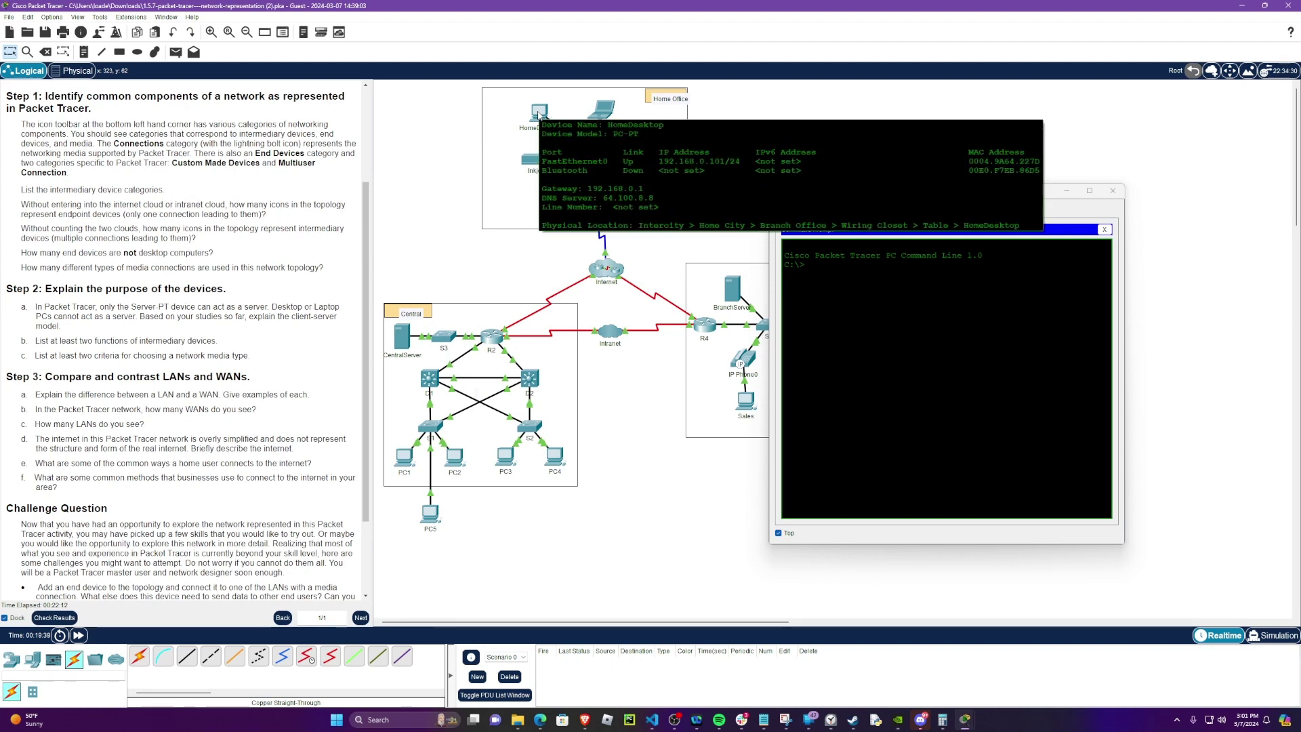
pyautogui.click(821, 320)
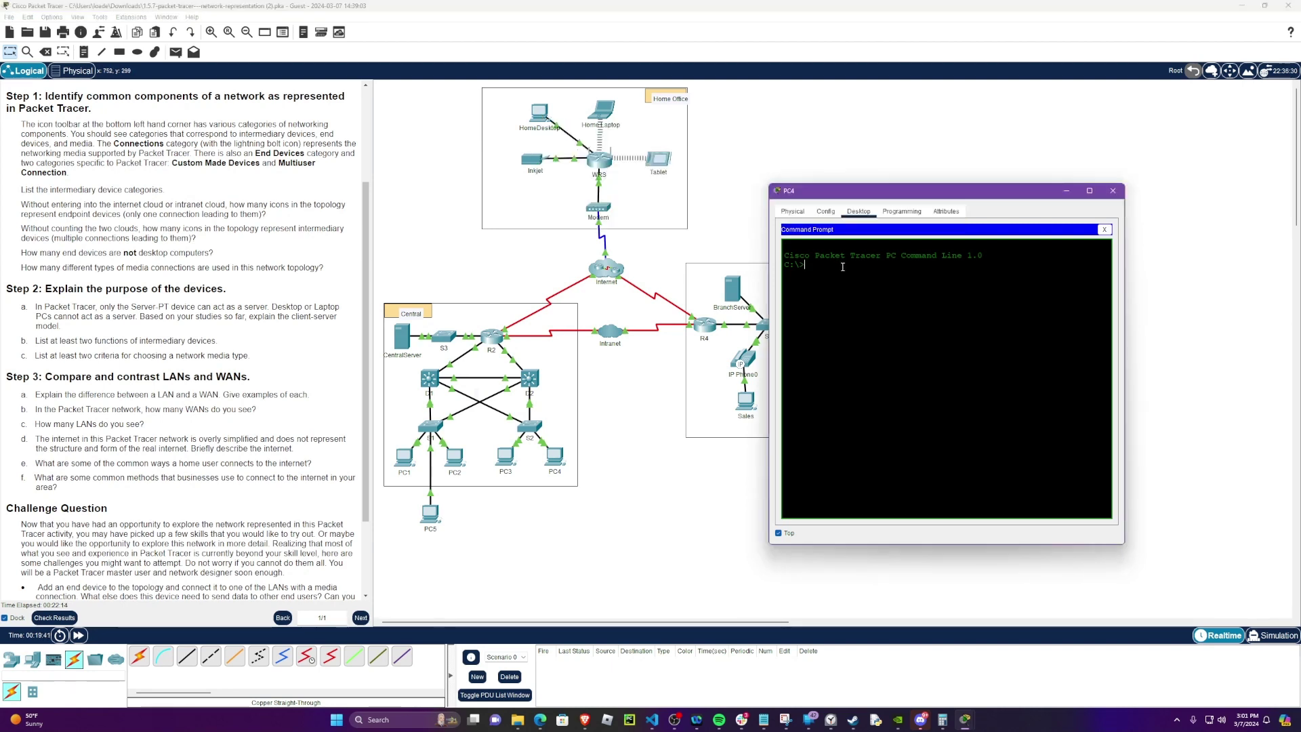
pyautogui.write('ping 192.168.0.101')
pyautogui.click(1276, 644)
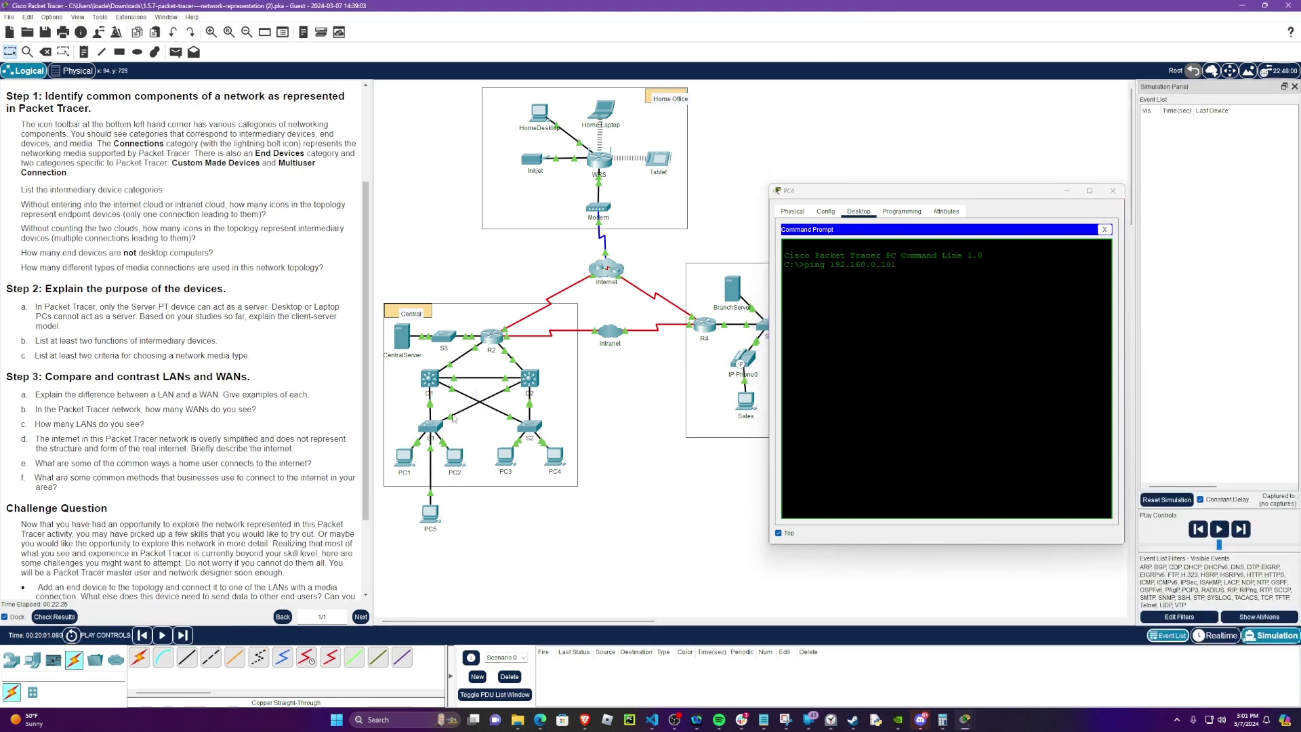
pyautogui.click(916, 264)
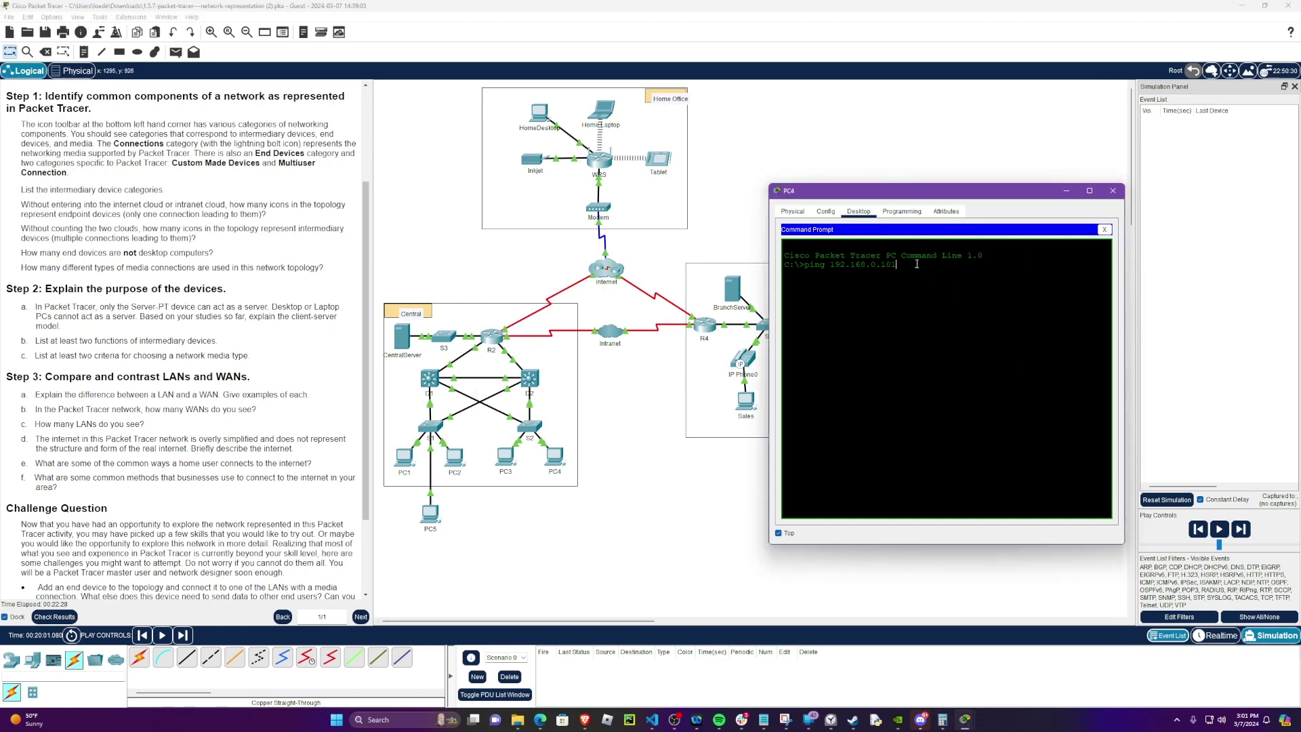
pyautogui.press('Return')
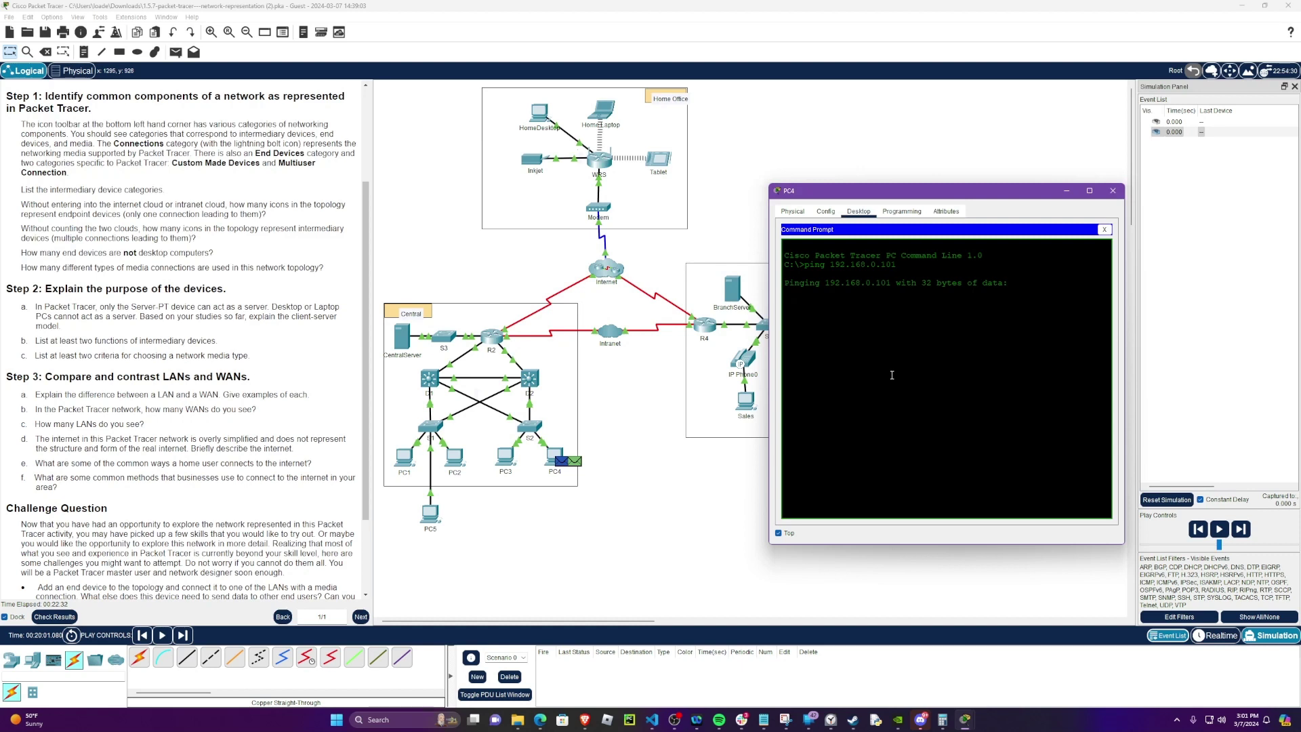
# Advance the ping to 192.168.0.101 event by event through the simulation, and return to Realtime mode to let it finish.
pyautogui.click(1240, 529)
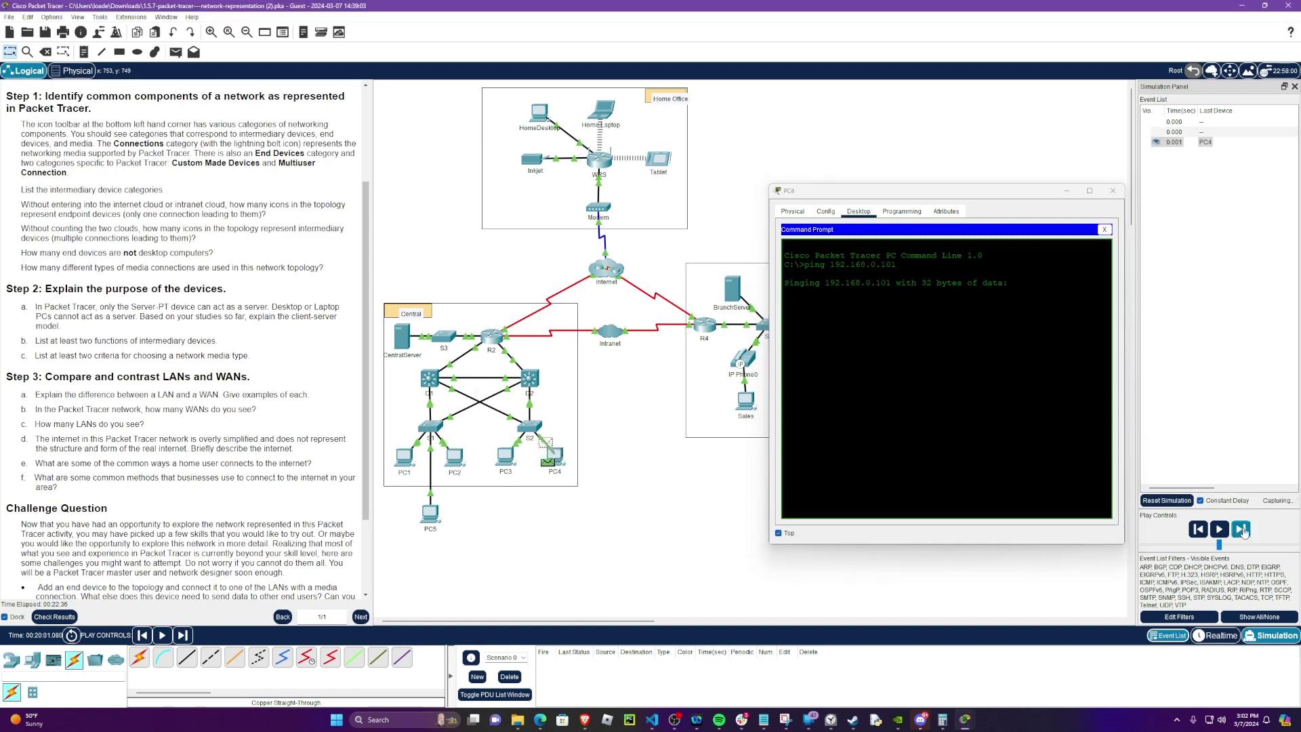
pyautogui.click(1242, 530)
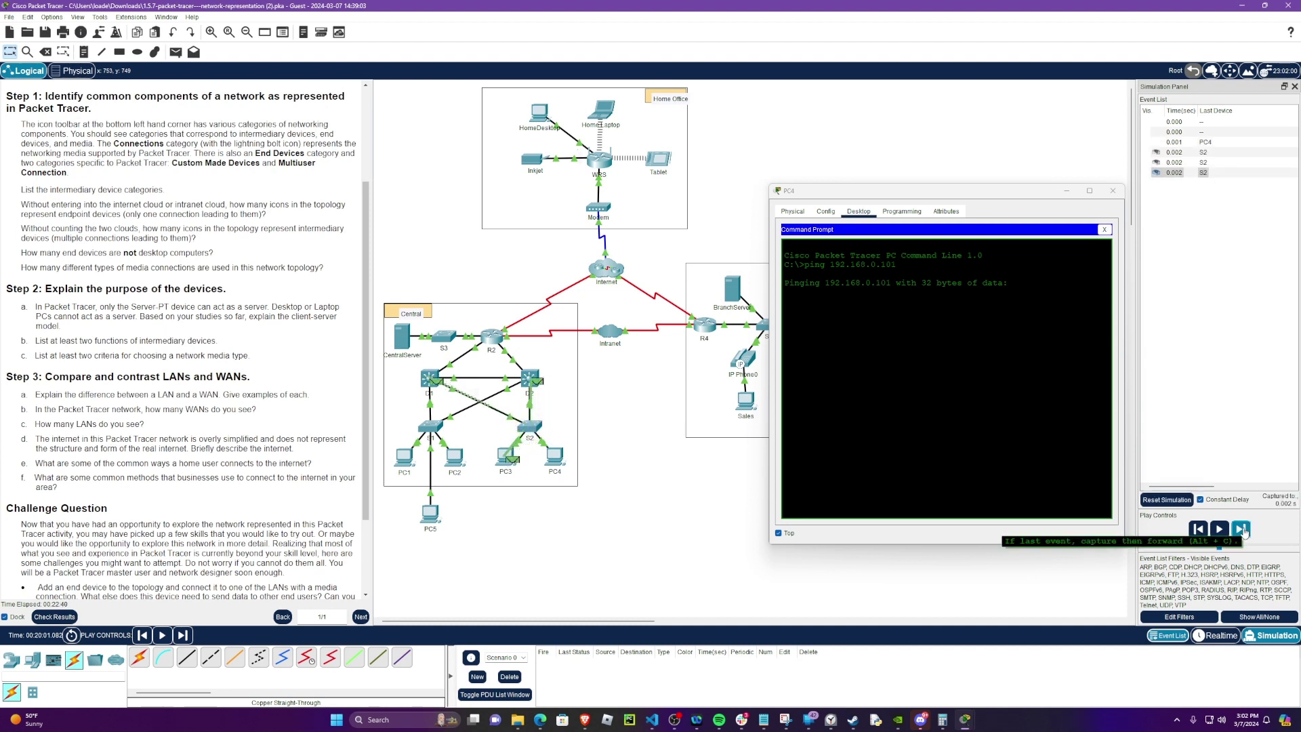
pyautogui.click(1242, 529)
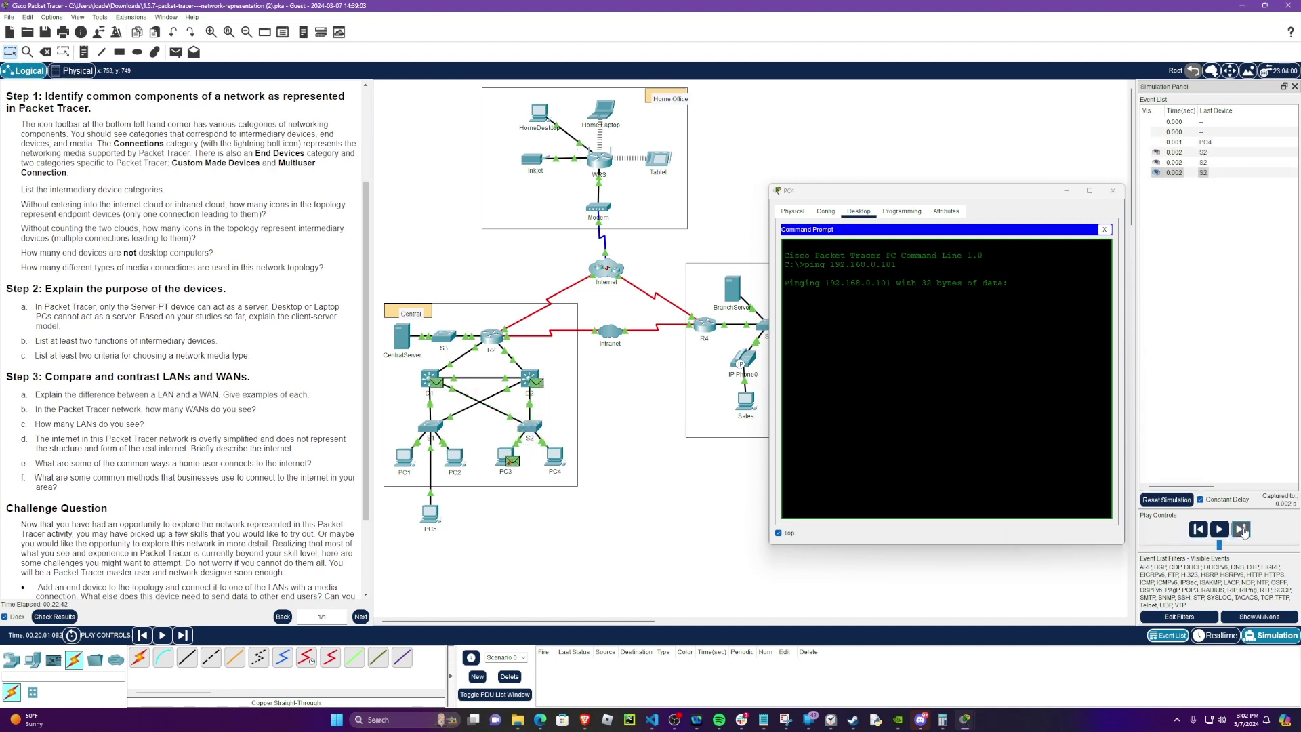
pyautogui.click(1243, 530)
pyautogui.click(1242, 530)
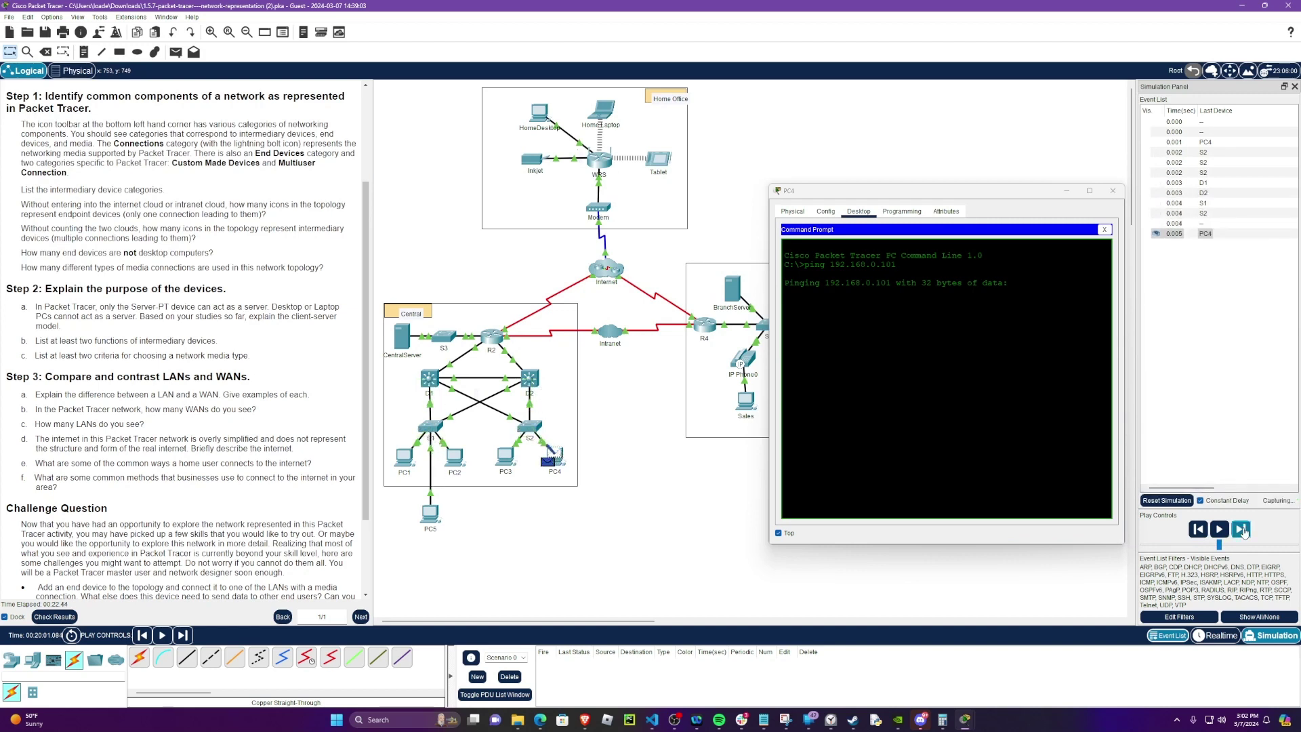
pyautogui.click(1242, 530)
pyautogui.click(1242, 530)
pyautogui.click(1242, 530)
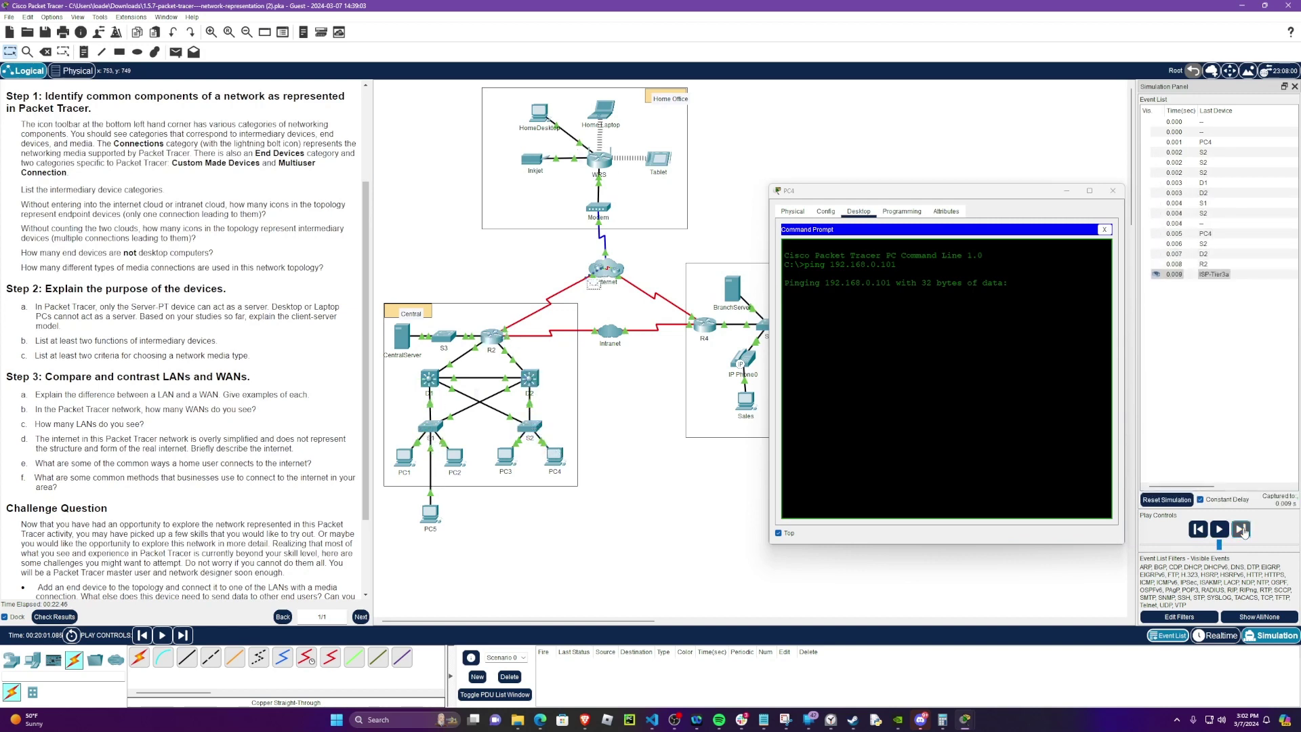
pyautogui.click(1243, 529)
pyautogui.click(1242, 530)
pyautogui.click(1242, 530)
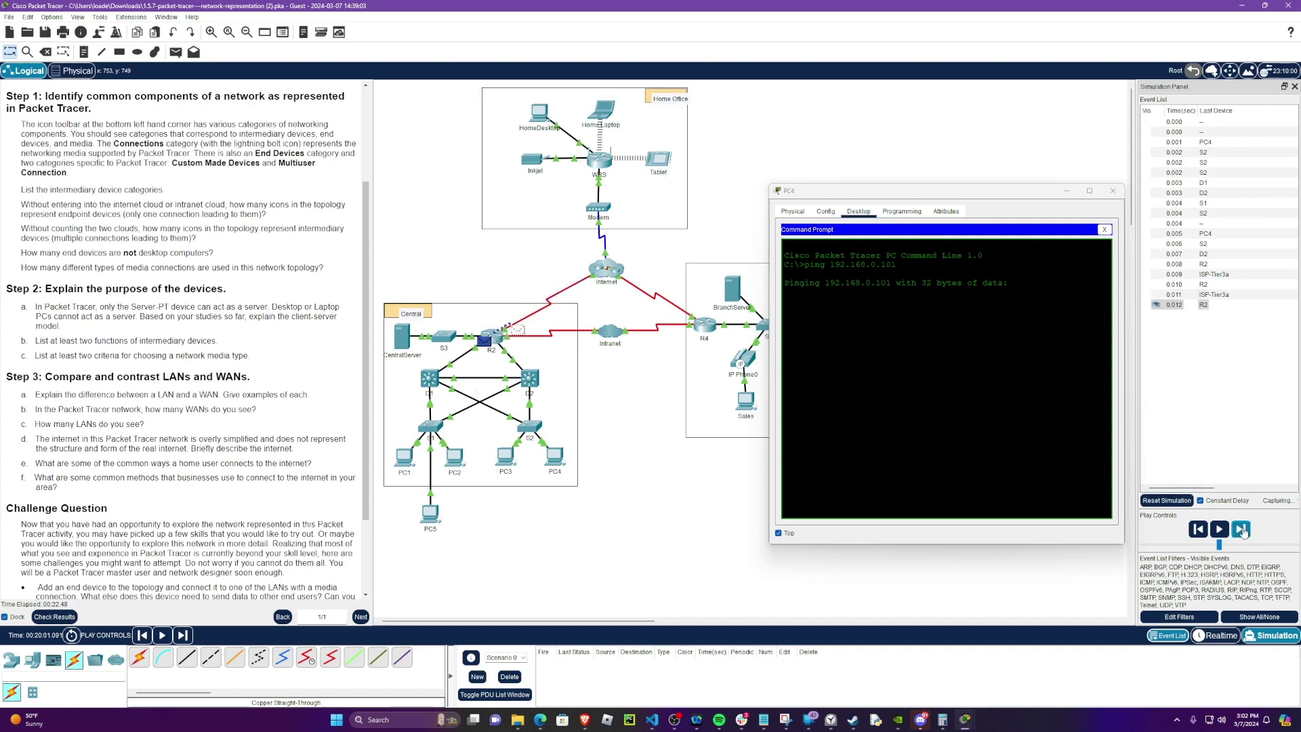
pyautogui.click(1242, 530)
pyautogui.click(1242, 529)
pyautogui.click(1242, 530)
pyautogui.click(1242, 530)
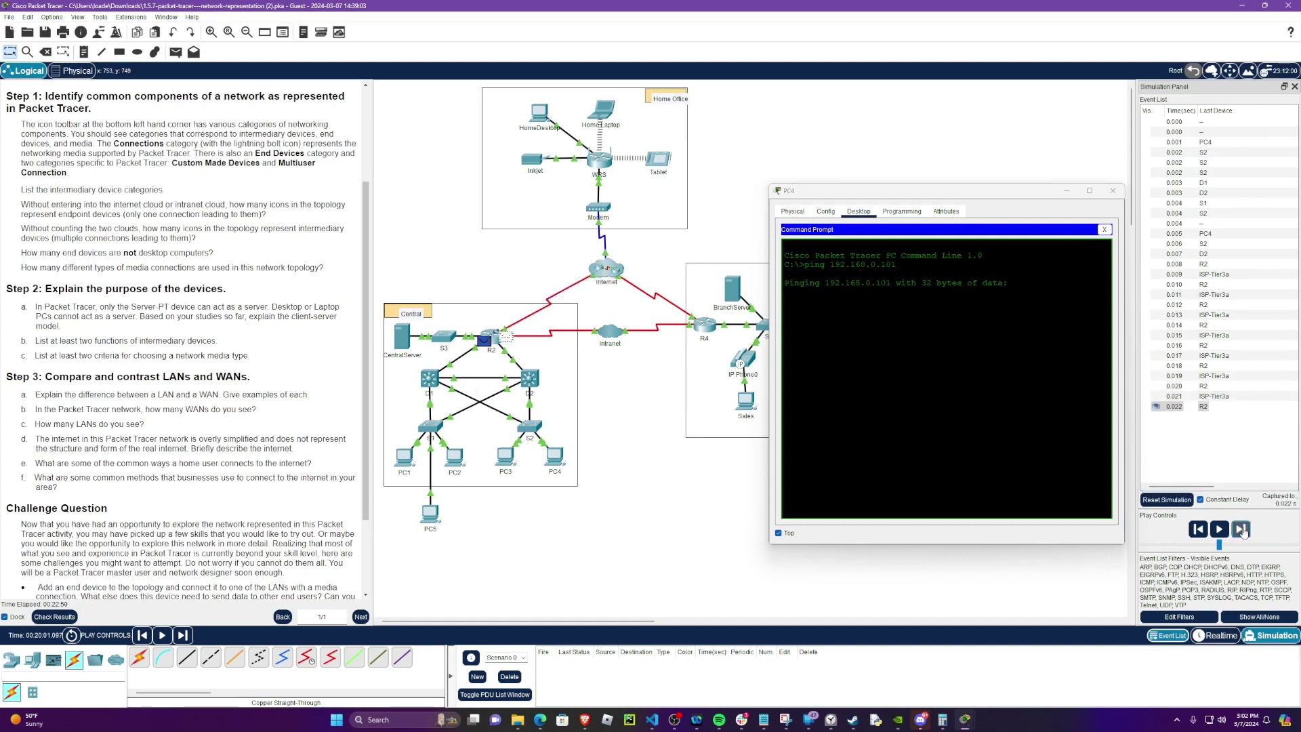
pyautogui.click(1243, 530)
pyautogui.click(1242, 529)
pyautogui.click(1242, 529)
pyautogui.click(1243, 530)
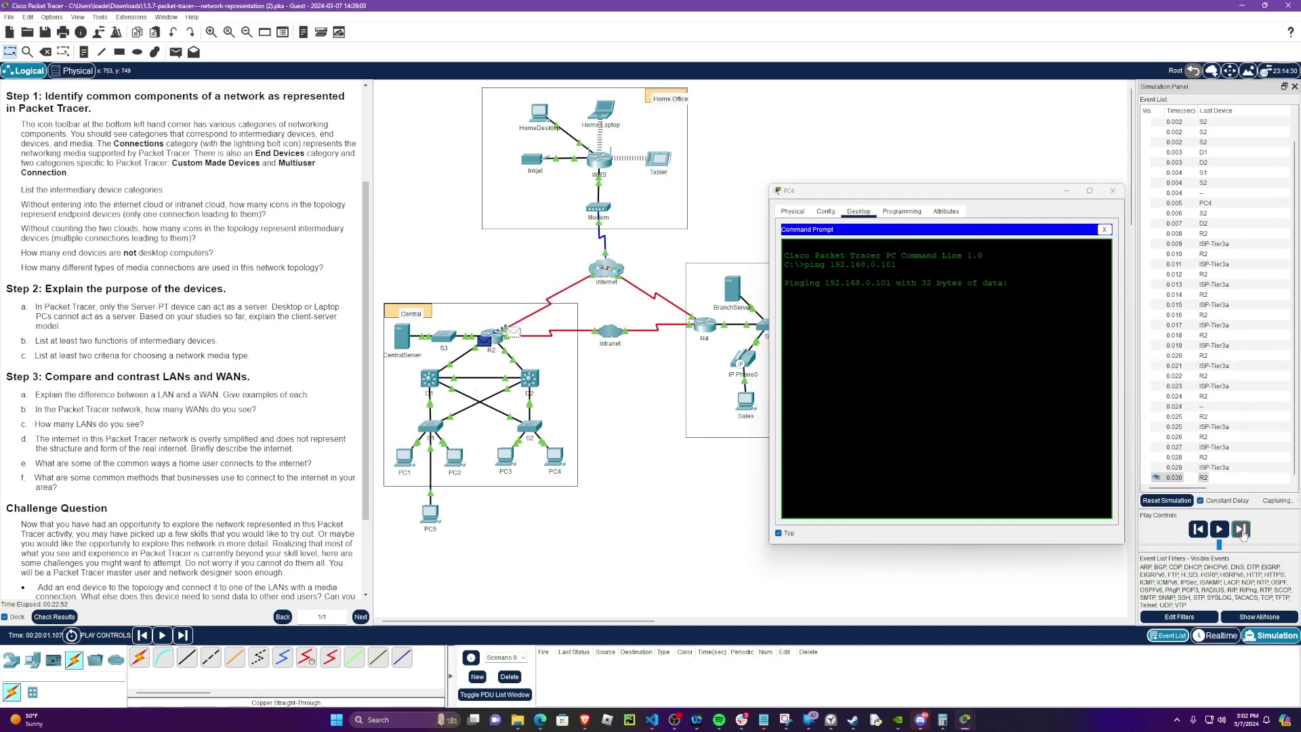
pyautogui.click(1243, 530)
pyautogui.click(1243, 530)
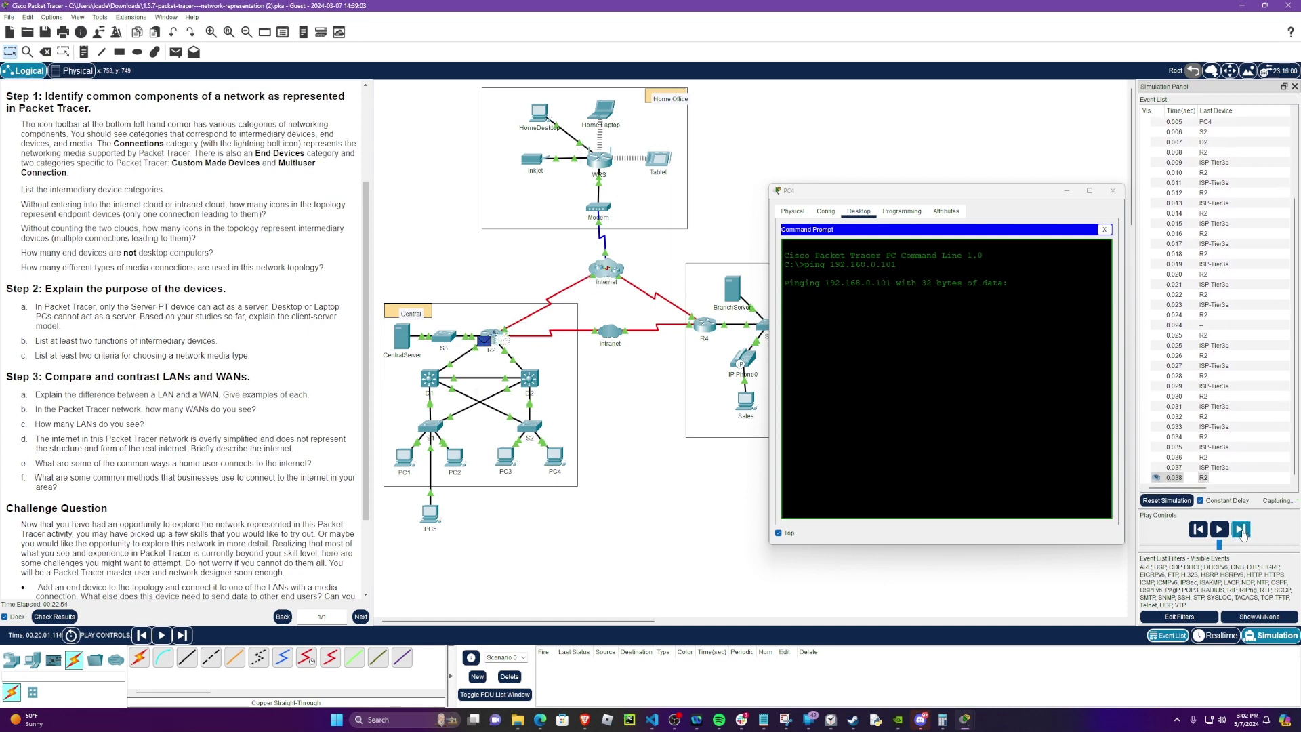
pyautogui.click(1242, 529)
pyautogui.click(1242, 530)
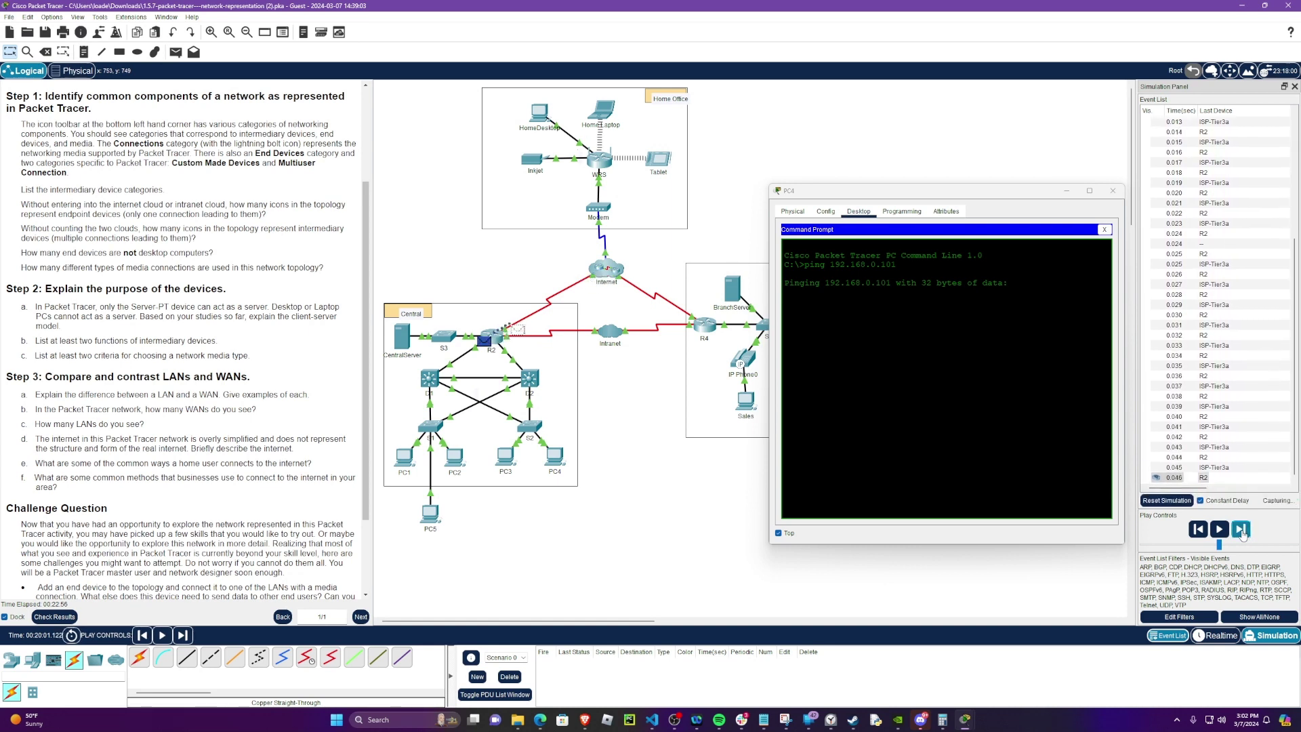
pyautogui.click(1242, 530)
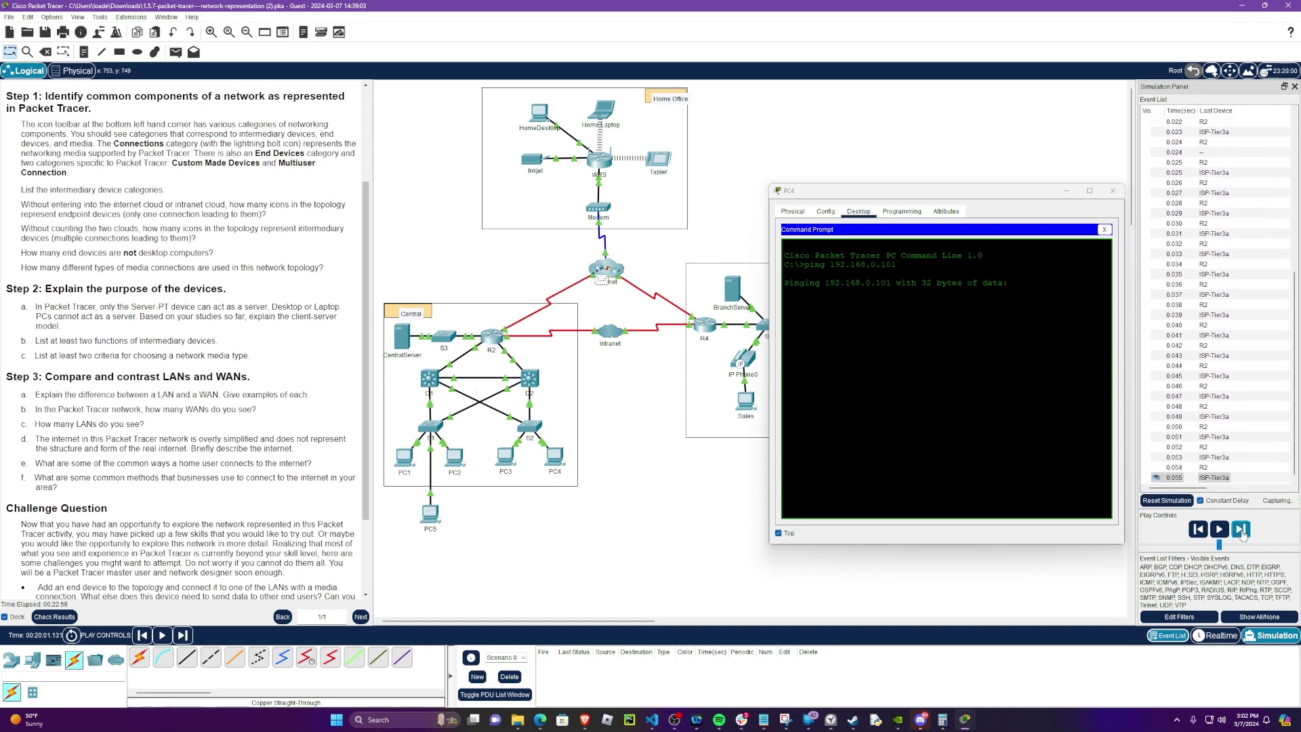
pyautogui.click(1241, 531)
pyautogui.click(1239, 535)
pyautogui.click(1240, 535)
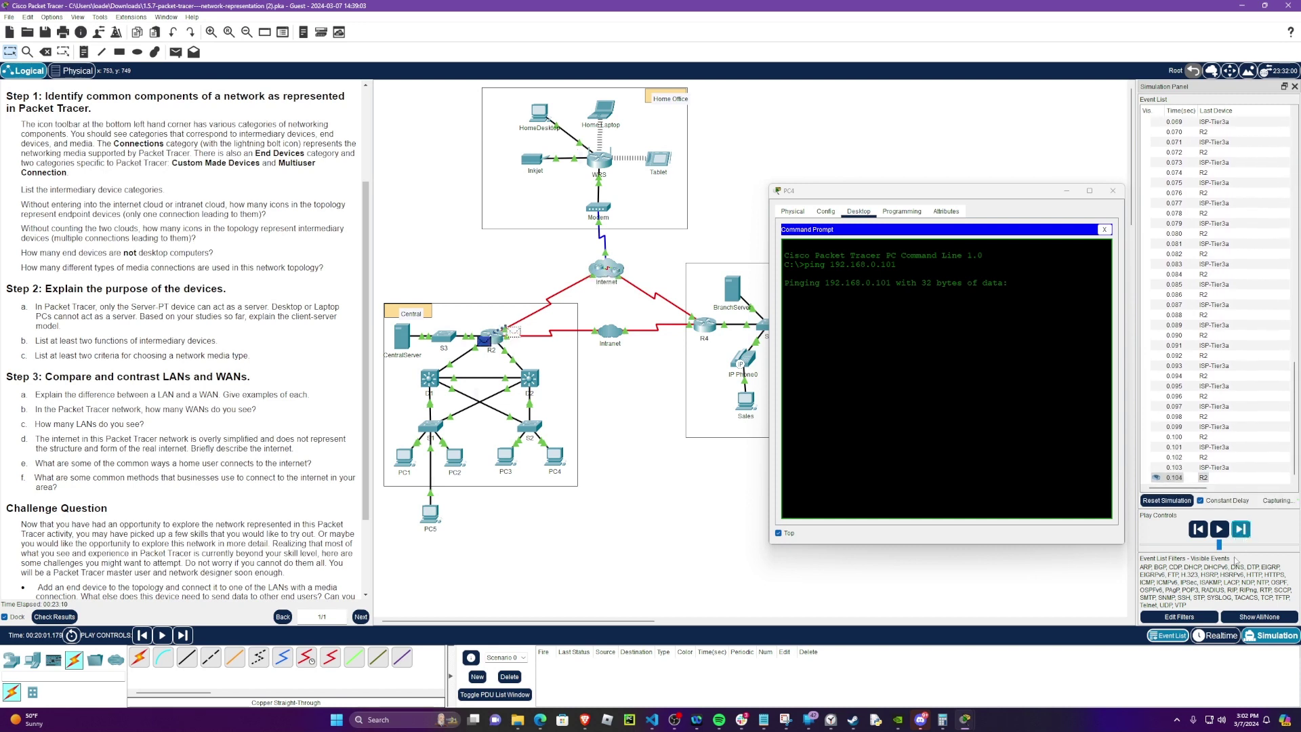
pyautogui.click(1216, 635)
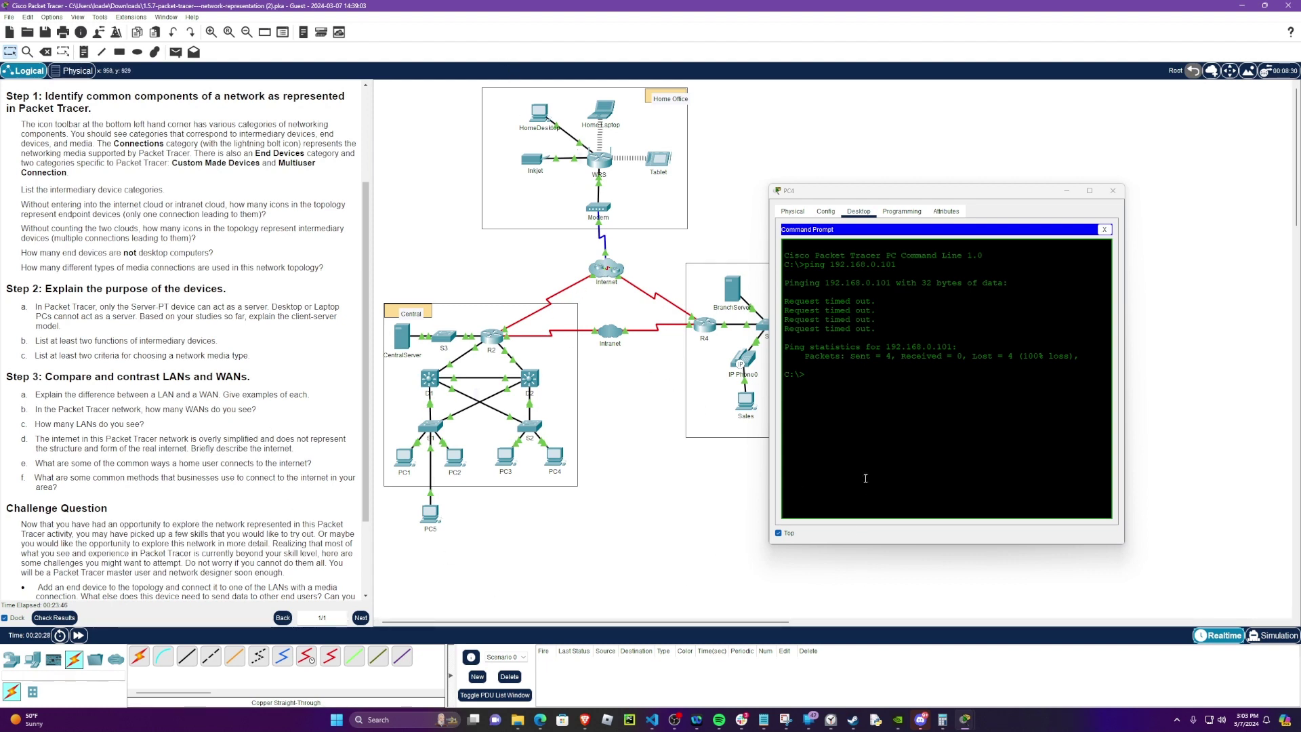
# Check PC3's IP address in the topology and ping 10.3.0.4 from PC4's Command Prompt.
pyautogui.click(840, 370)
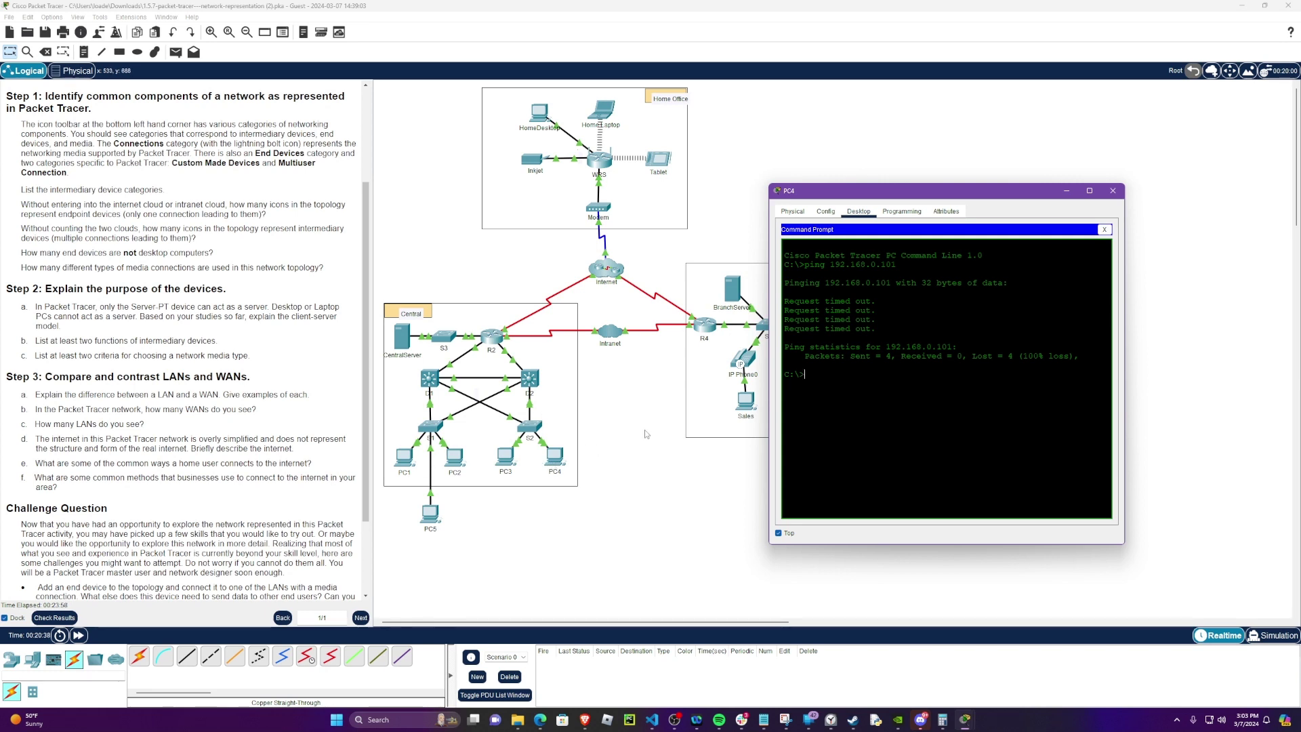
pyautogui.click(706, 507)
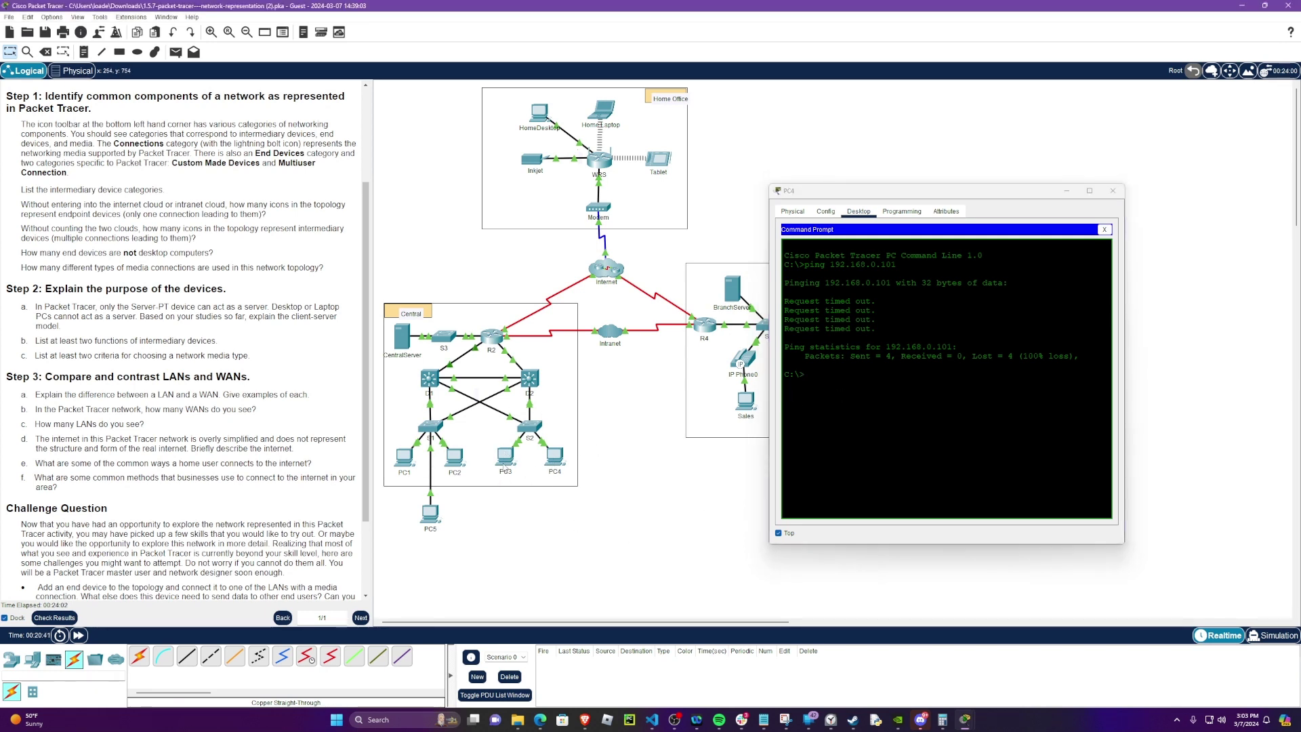
pyautogui.moveTo(507, 469)
pyautogui.click(862, 386)
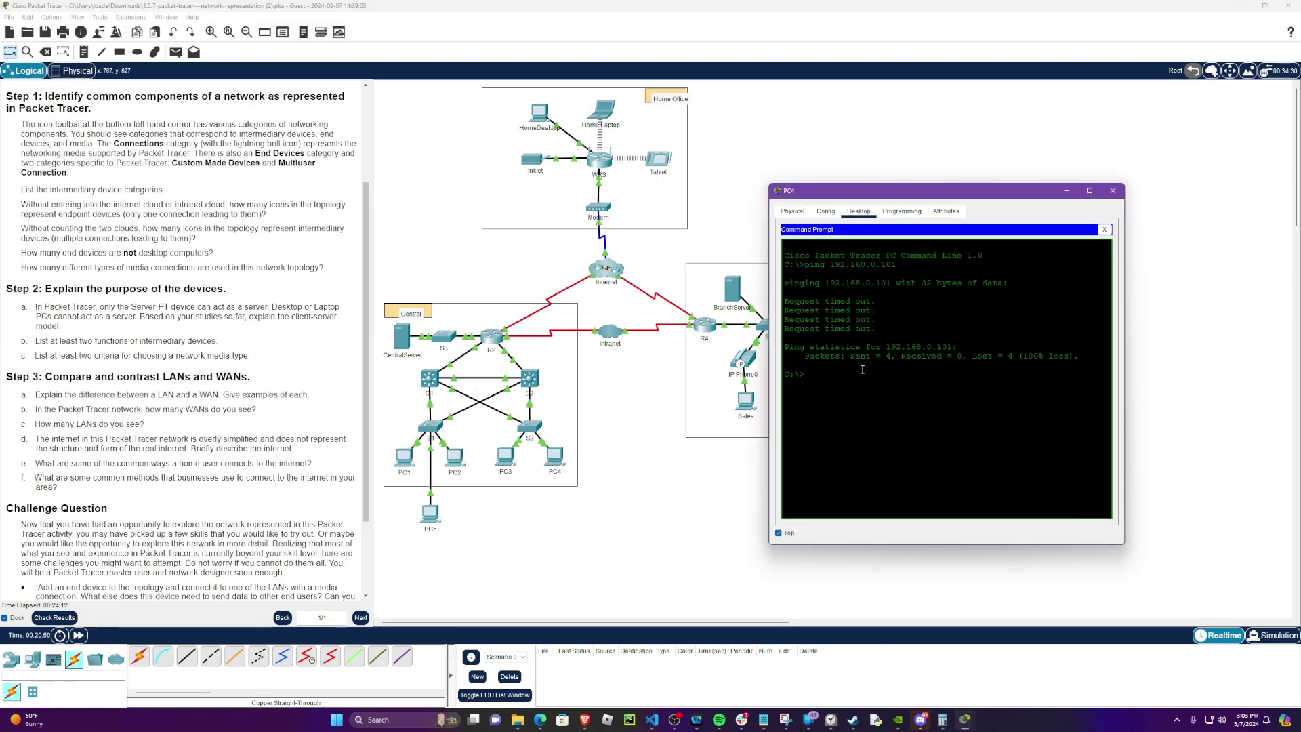
pyautogui.write('ping')
pyautogui.write('10.3.0.4')
pyautogui.press('Return')
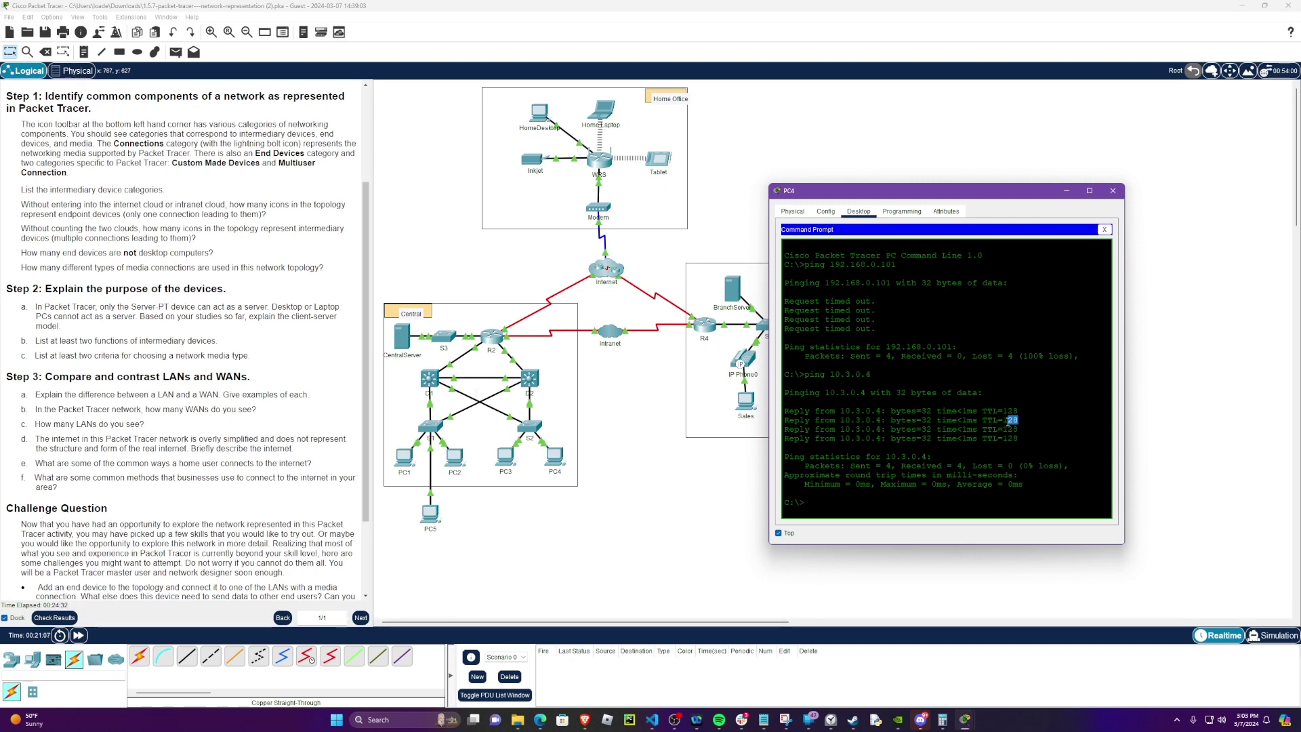
# Examine the replies from 10.3.0.4 in PC4's Command Prompt by highlighting the reply lines.
pyautogui.moveTo(1018, 422); pyautogui.dragTo(784, 412)
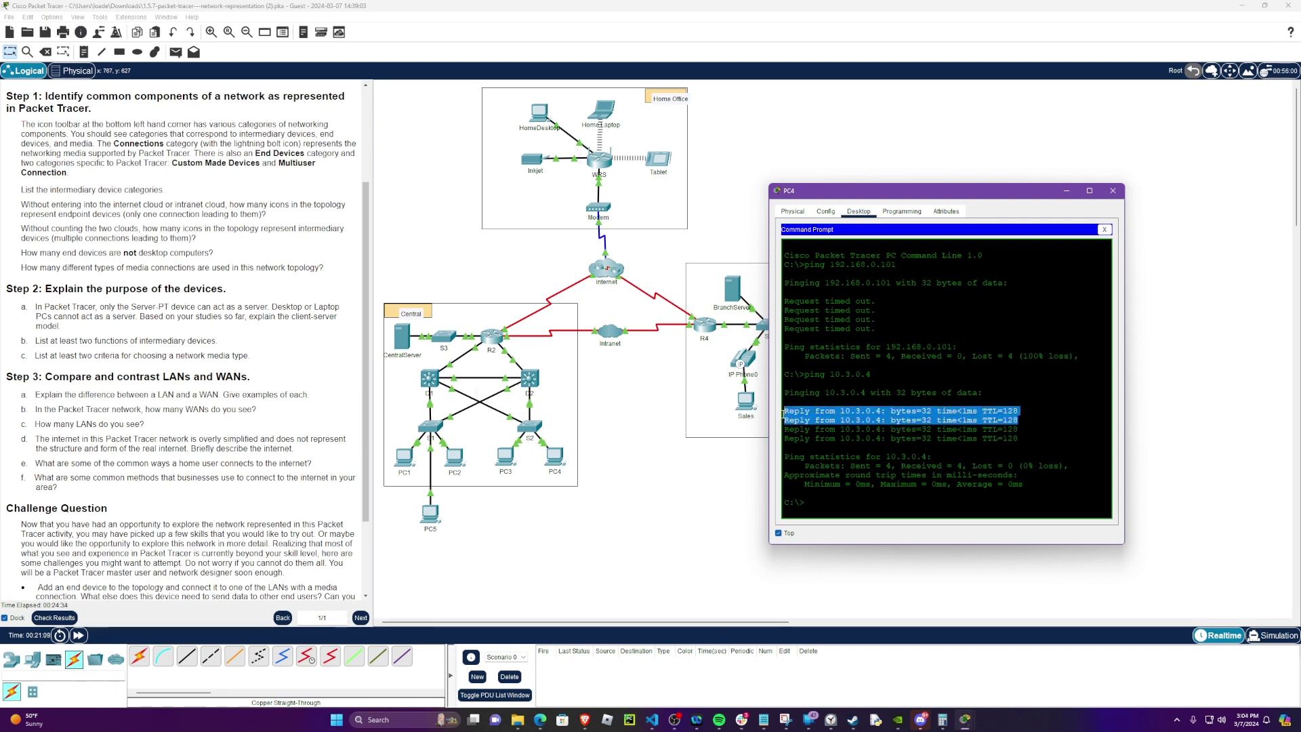
pyautogui.click(1019, 431)
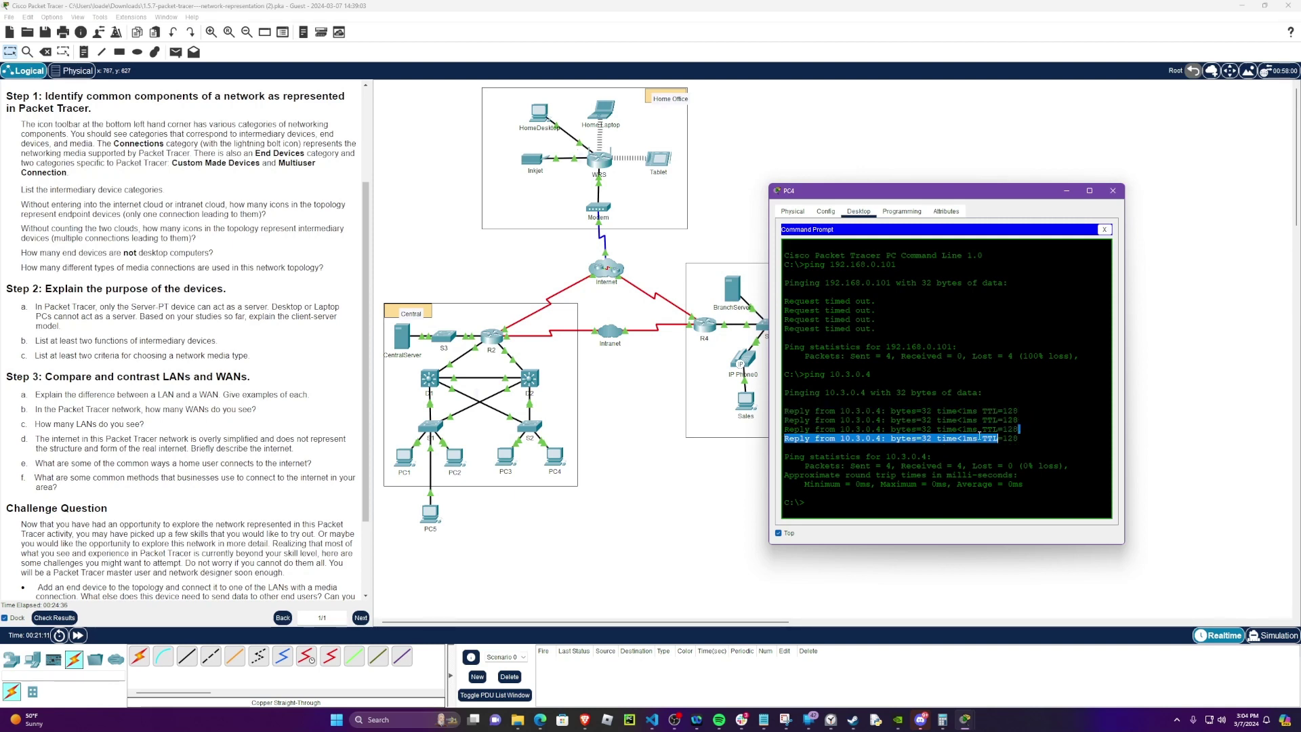
pyautogui.moveTo(1019, 438); pyautogui.dragTo(775, 425)
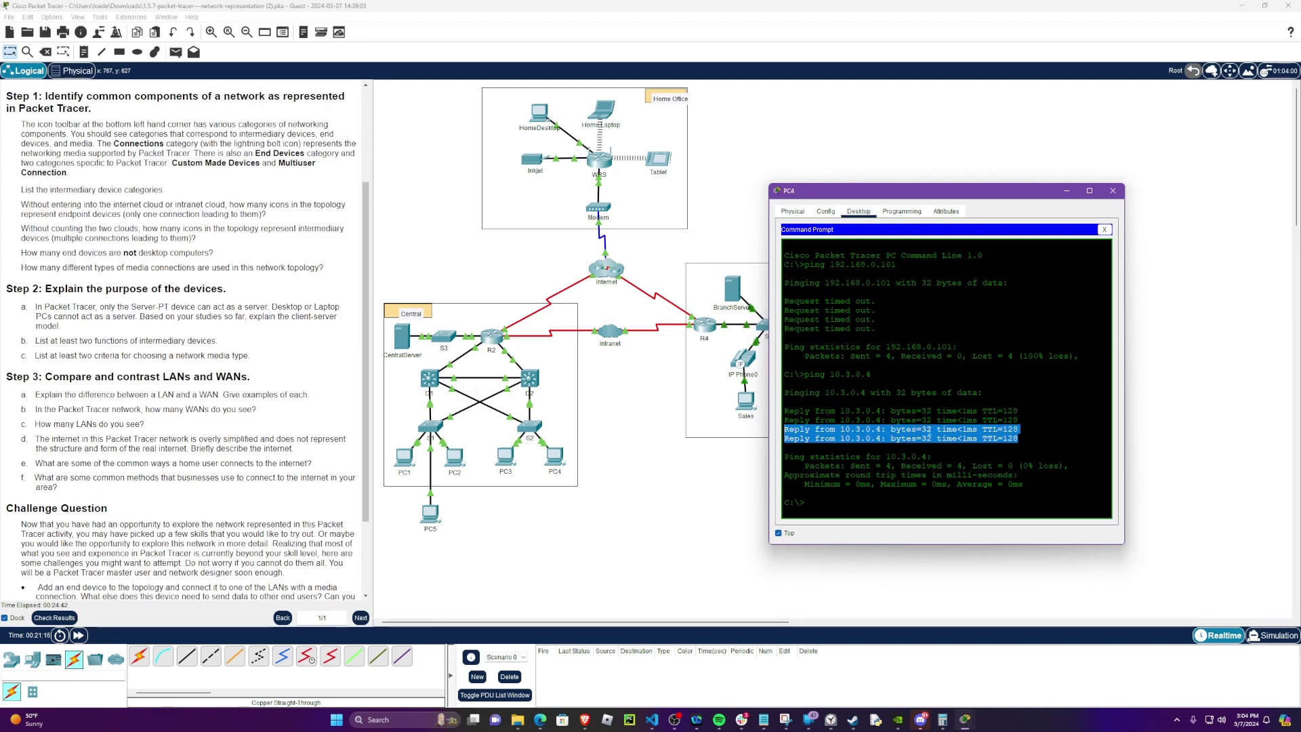
pyautogui.click(1005, 441)
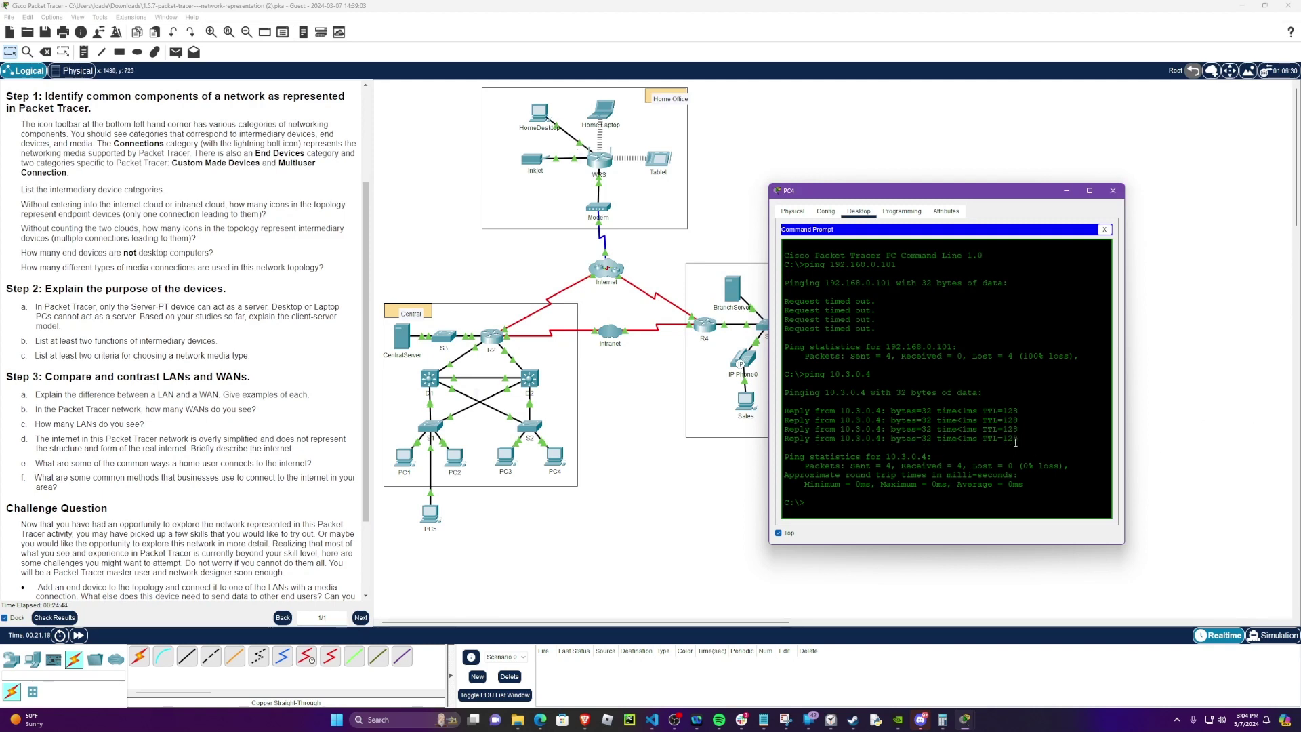
pyautogui.moveTo(1018, 441); pyautogui.dragTo(782, 420)
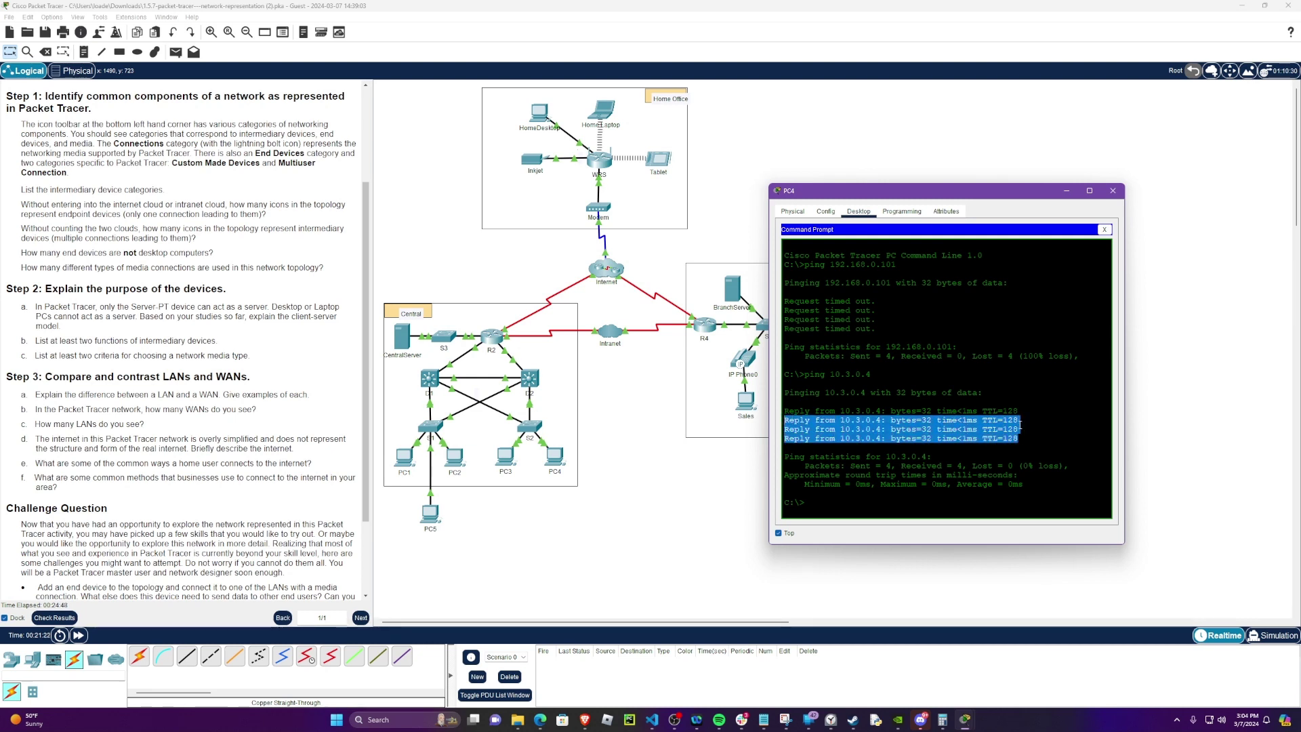
pyautogui.moveTo(1019, 424); pyautogui.dragTo(784, 410)
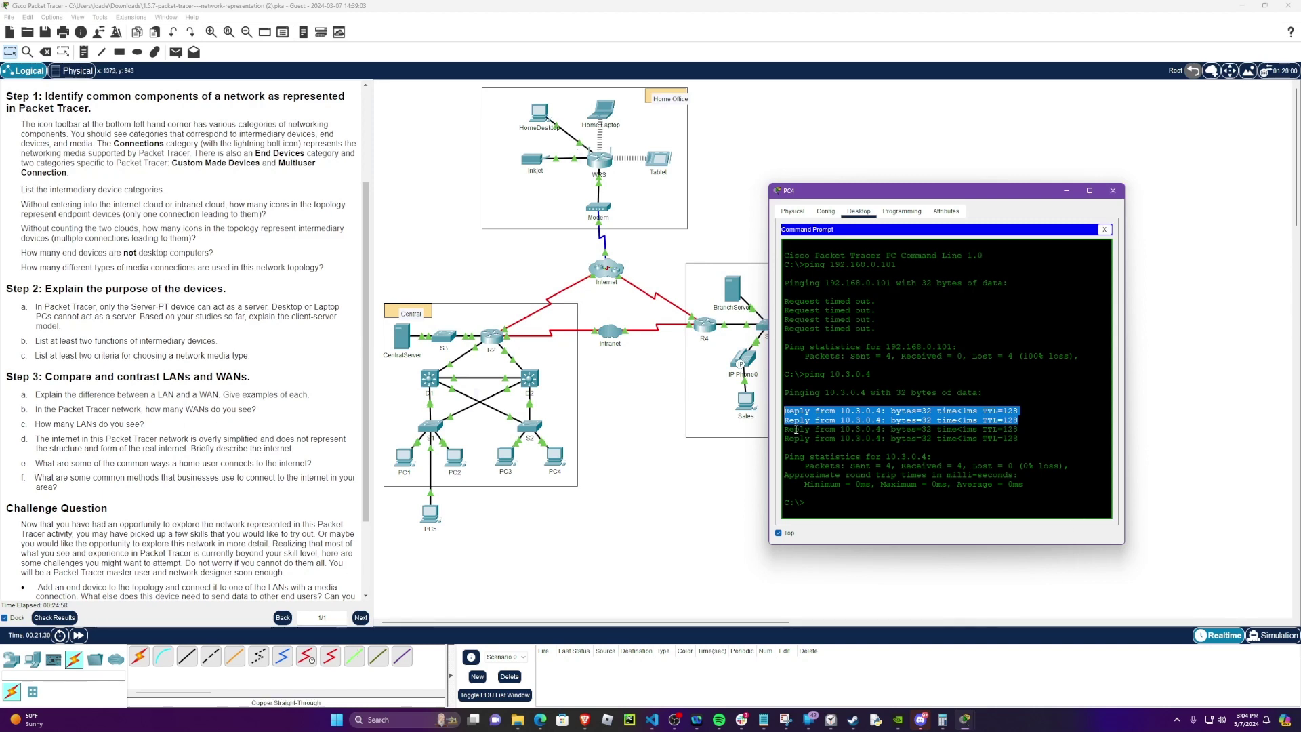
# Recall the ping 10.3.0.4 command at PC4's prompt without running it, and switch to Simulation mode.
pyautogui.click(811, 498)
pyautogui.press('Up')
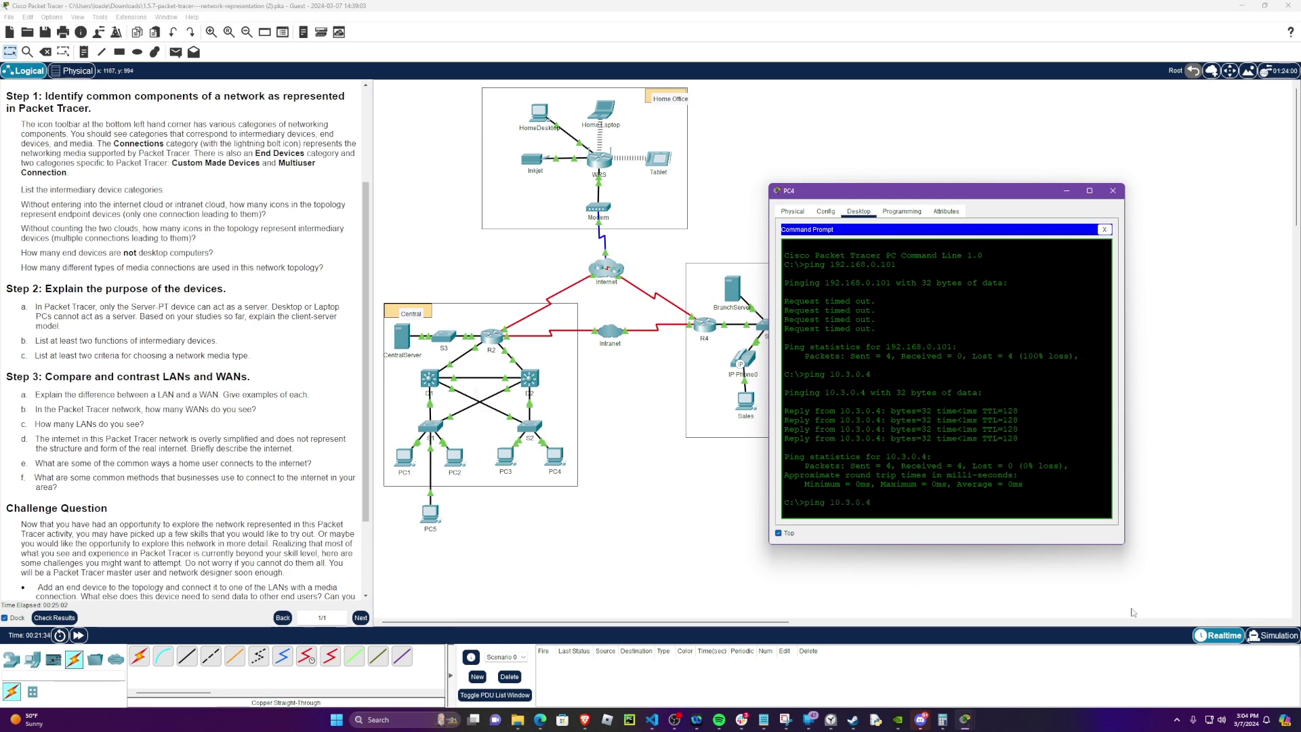
pyautogui.click(1282, 636)
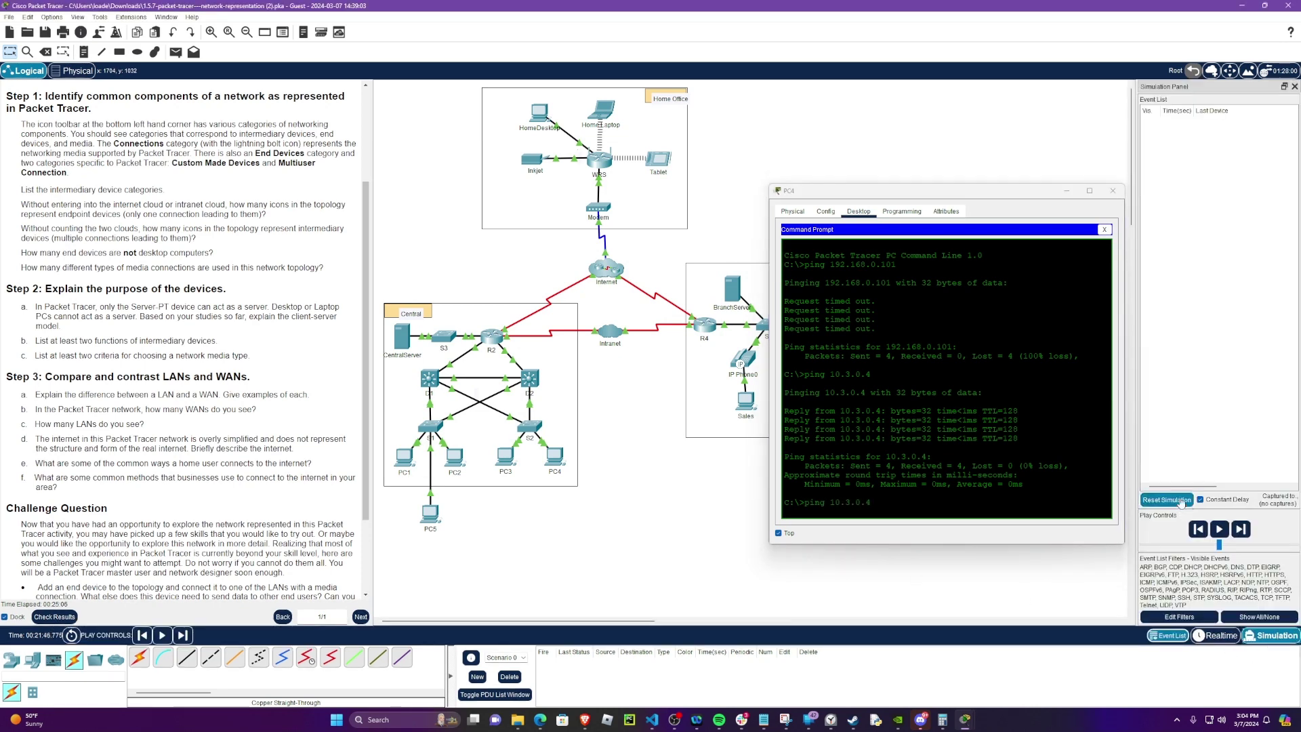
# Edit the simulation's IPv4 event filters so that only ICMP stays enabled.
pyautogui.click(1179, 616)
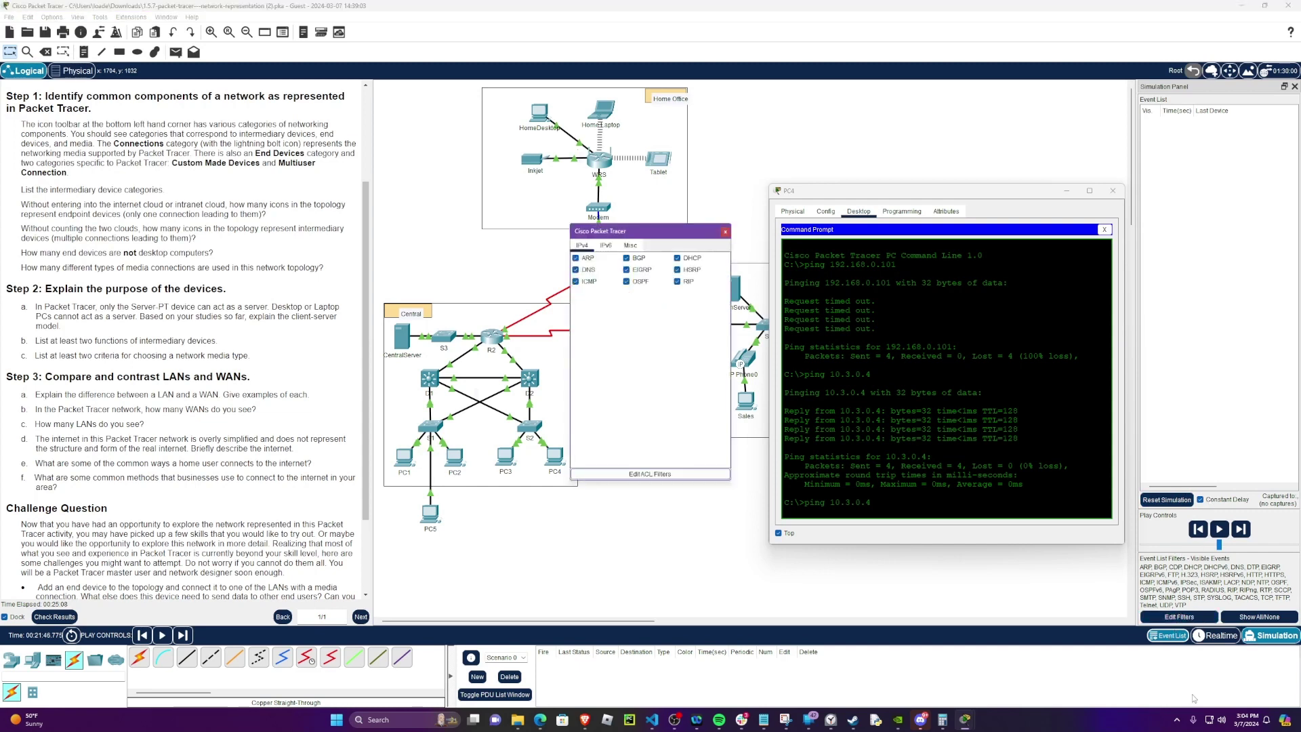
pyautogui.click(677, 270)
pyautogui.click(677, 258)
pyautogui.click(625, 269)
pyautogui.click(626, 281)
pyautogui.click(575, 269)
pyautogui.click(575, 258)
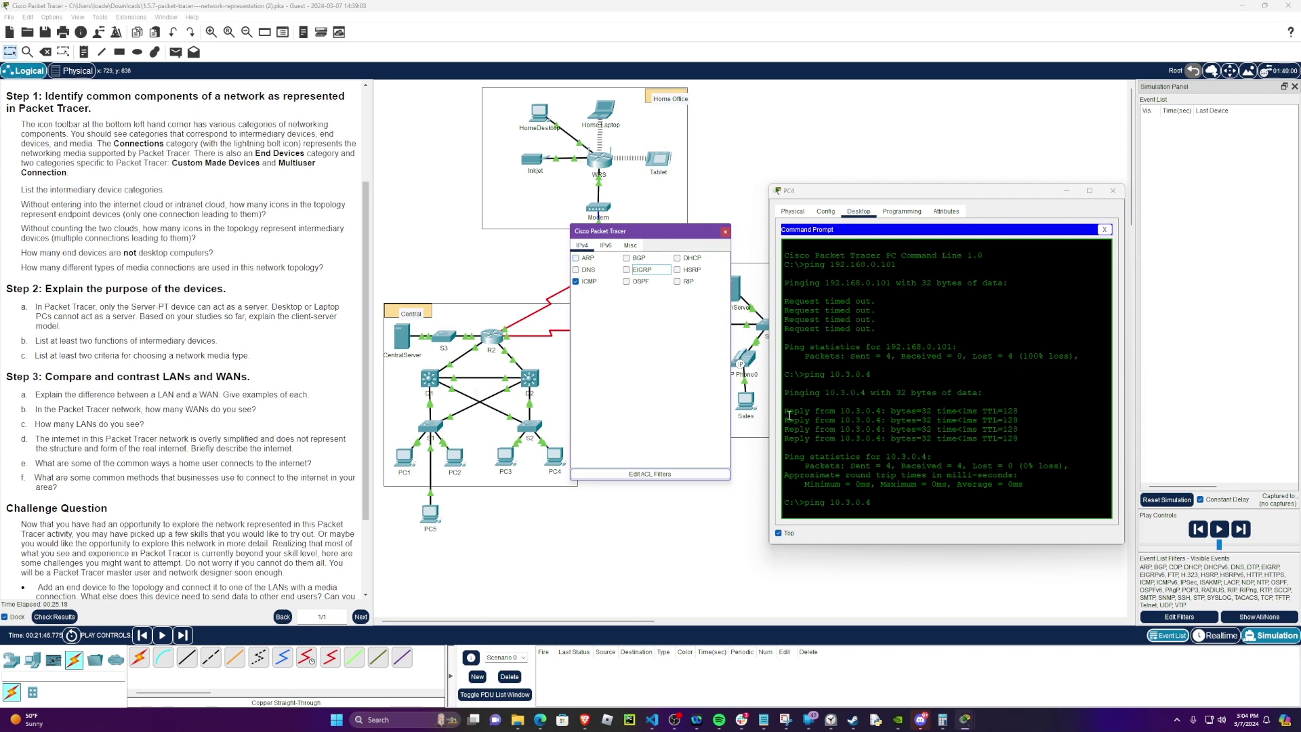
pyautogui.click(725, 234)
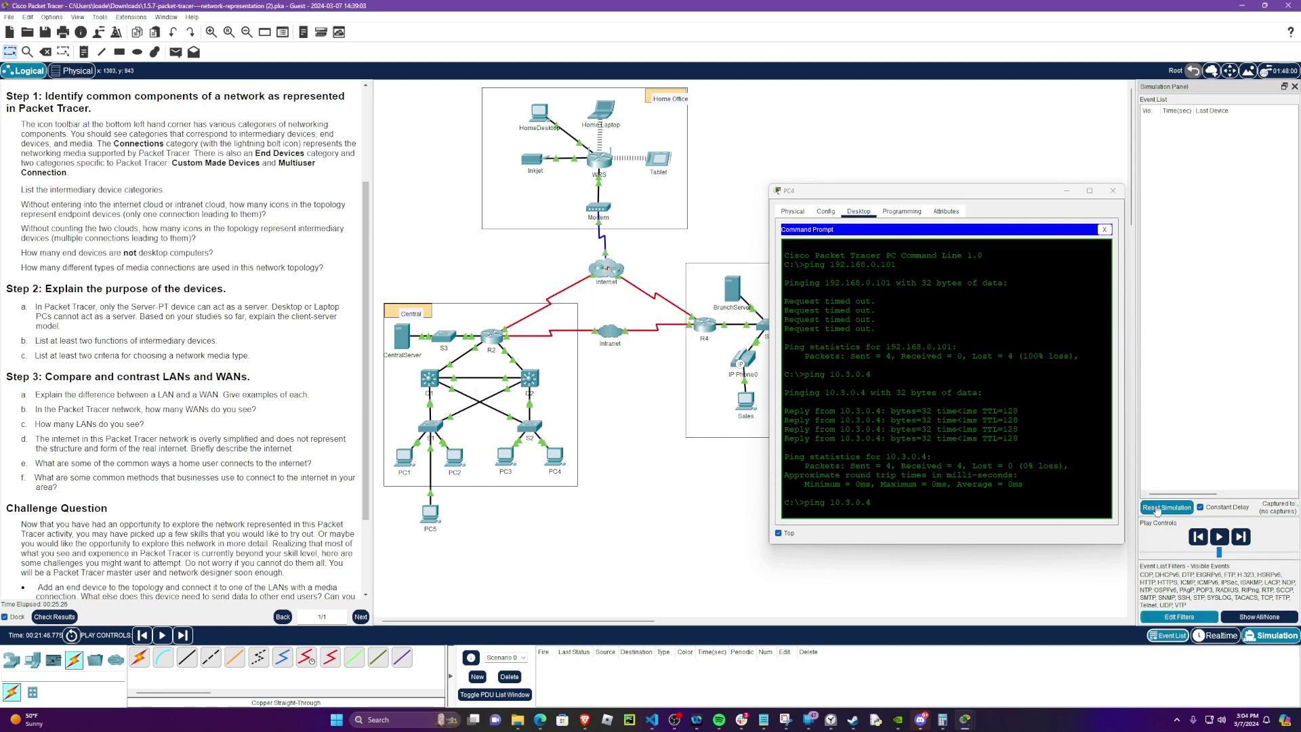
pyautogui.click(1190, 618)
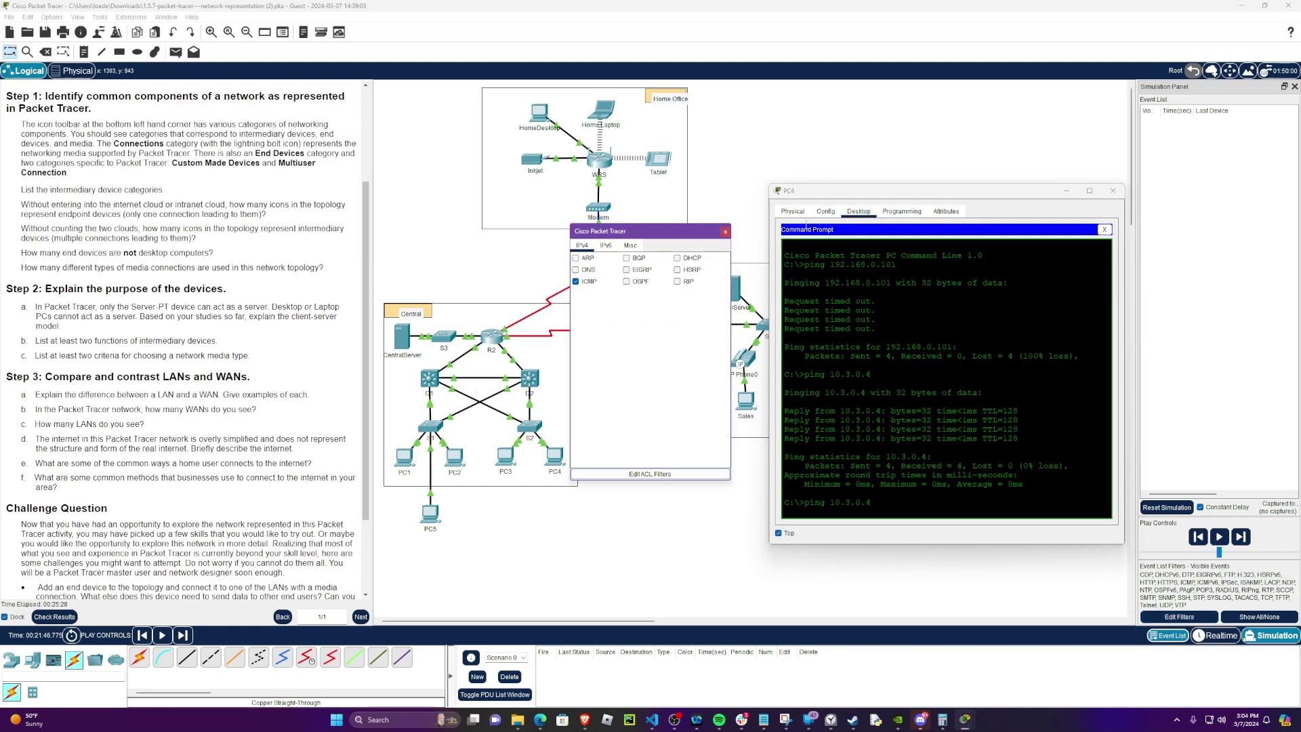
pyautogui.click(725, 231)
# Run the ping to 10.3.0.4 from PC4 and advance the simulation event by event until the first reply returns.
pyautogui.click(983, 546)
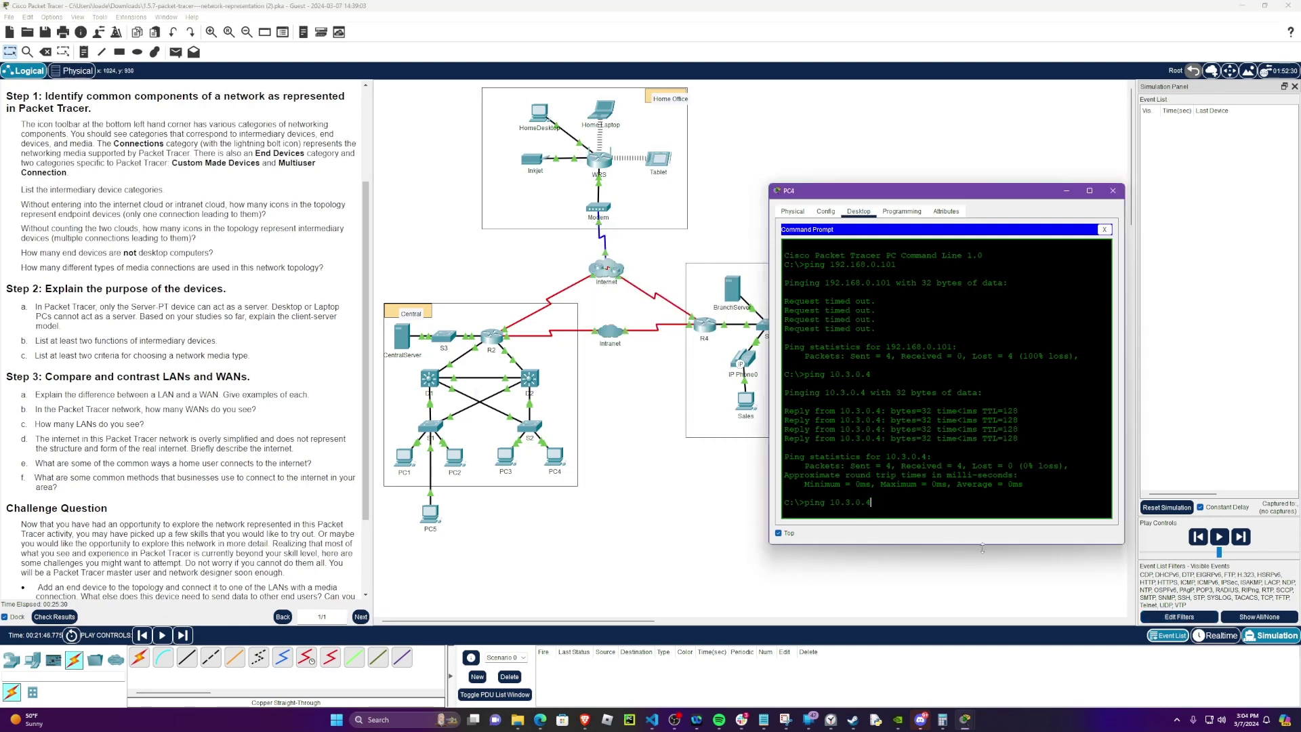
pyautogui.press('Return')
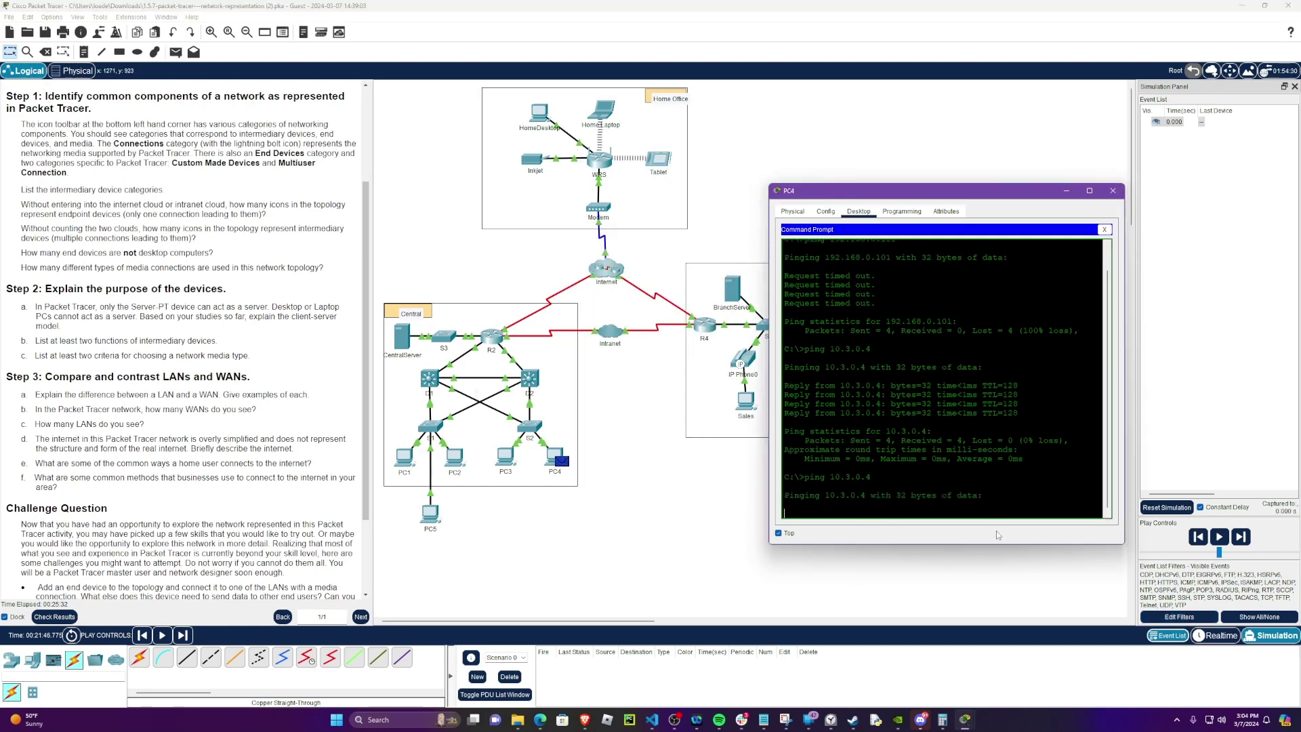
pyautogui.click(1240, 535)
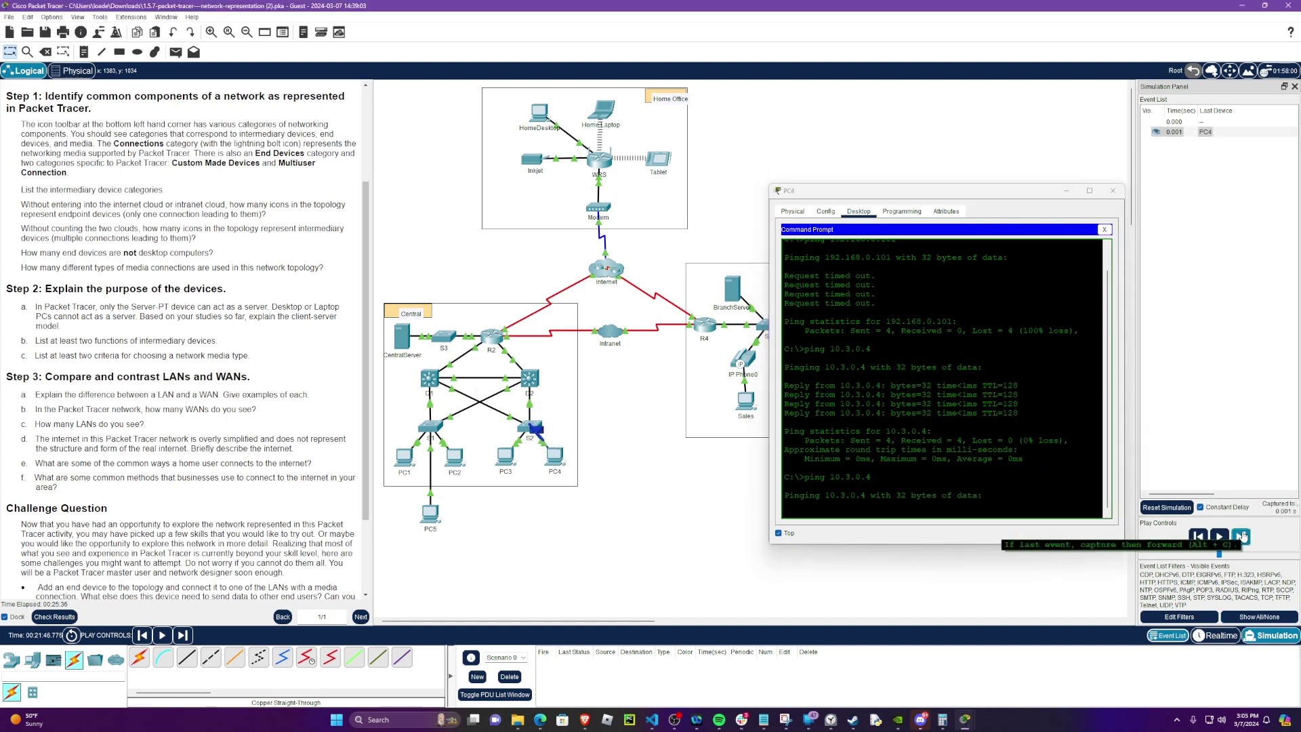
pyautogui.click(1241, 536)
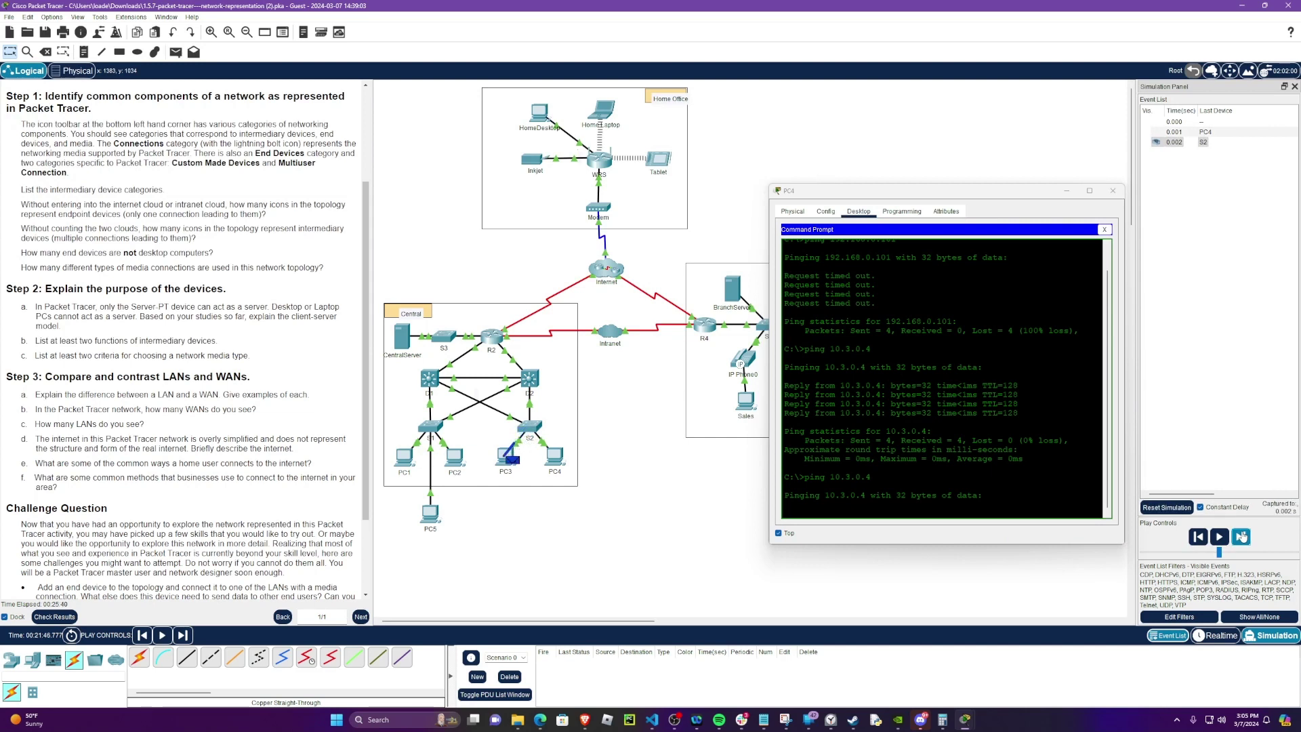
pyautogui.click(1241, 536)
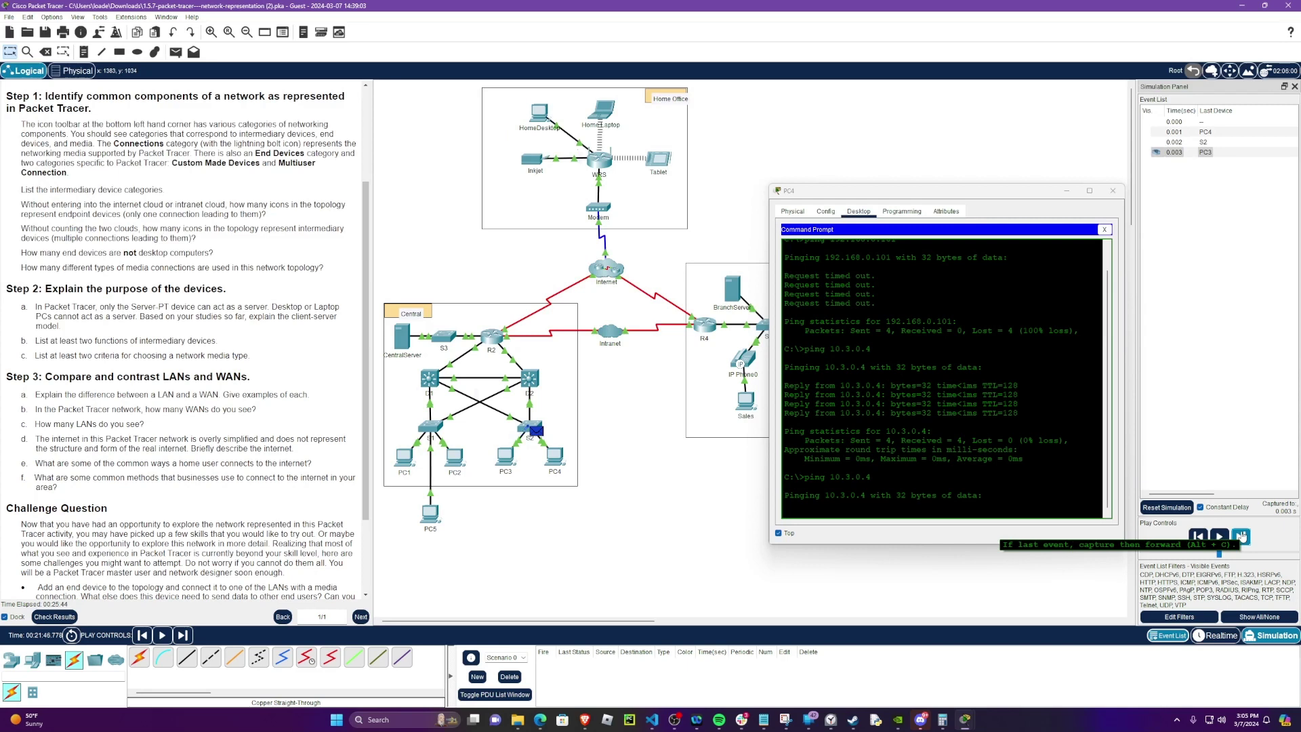
pyautogui.click(1241, 536)
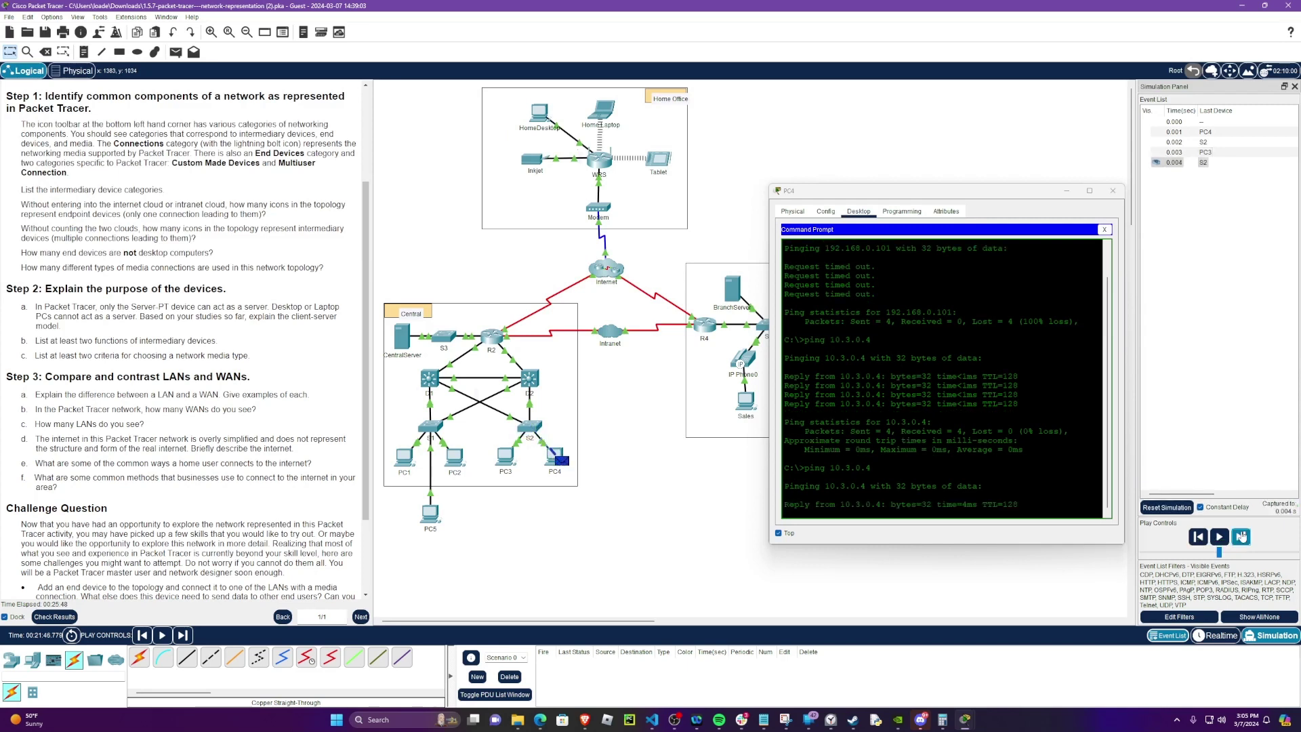
# Examine the reply PDU at PC4 in the OSI model, reading its Layer 1, 2 and 3 details, and close the PDU information.
pyautogui.click(561, 463)
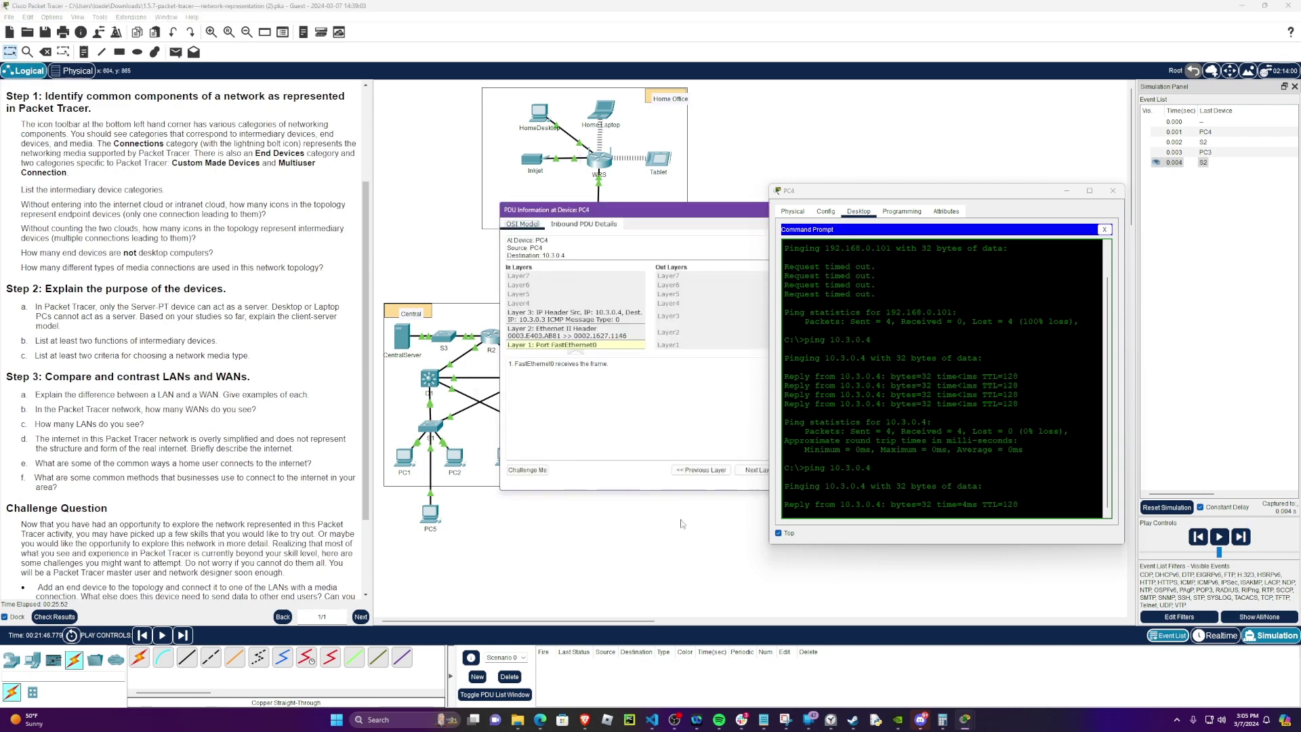
pyautogui.click(573, 312)
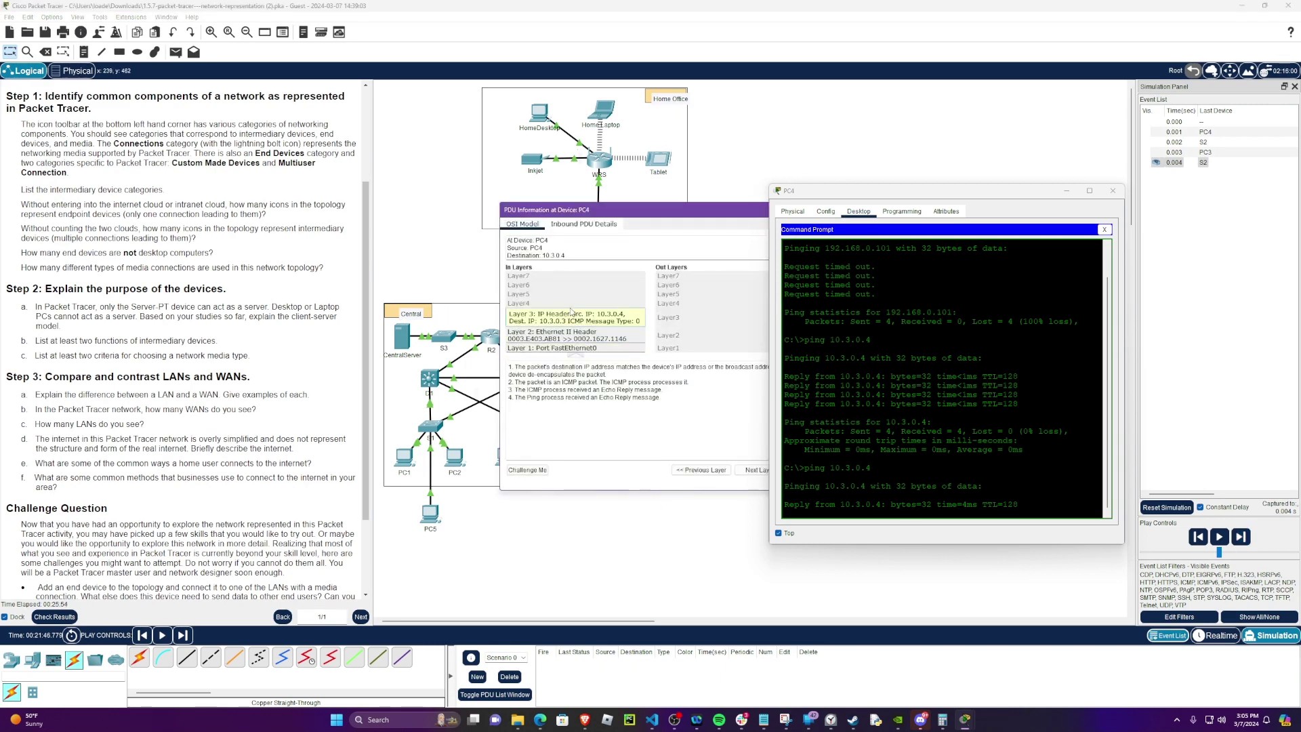
pyautogui.click(577, 346)
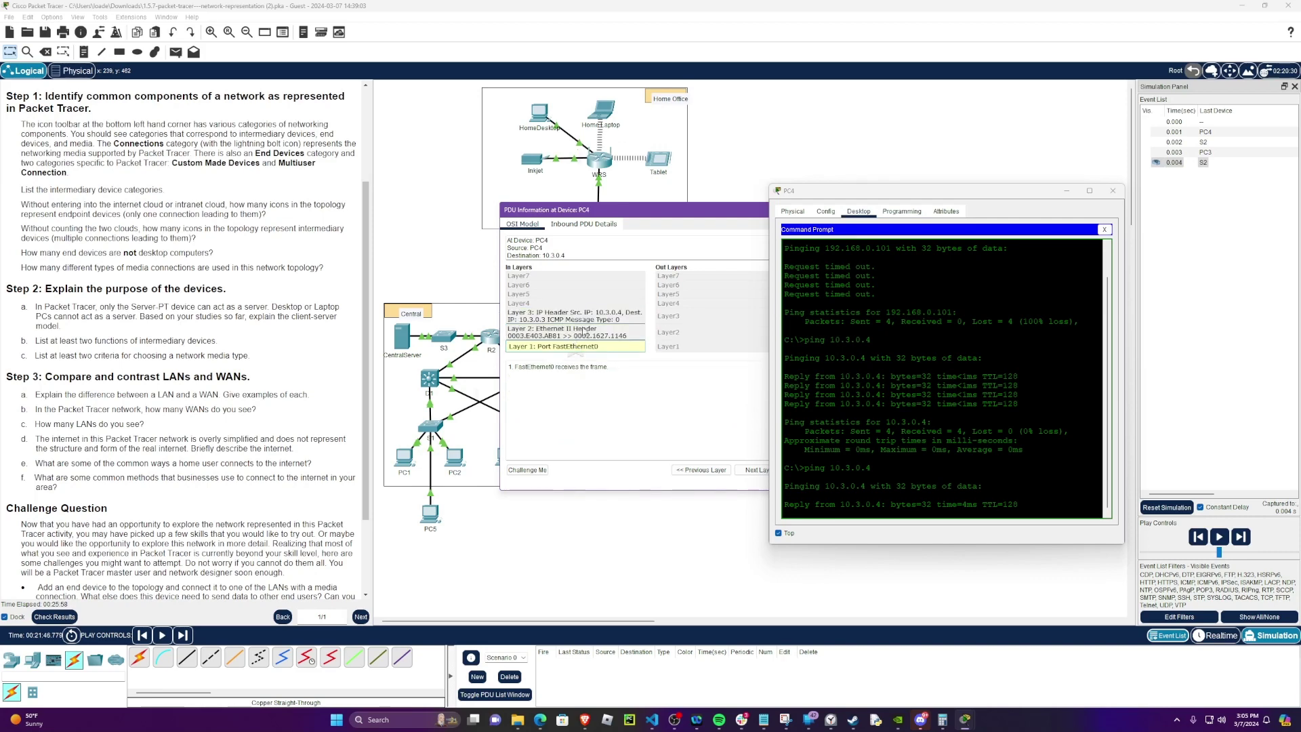
pyautogui.click(585, 332)
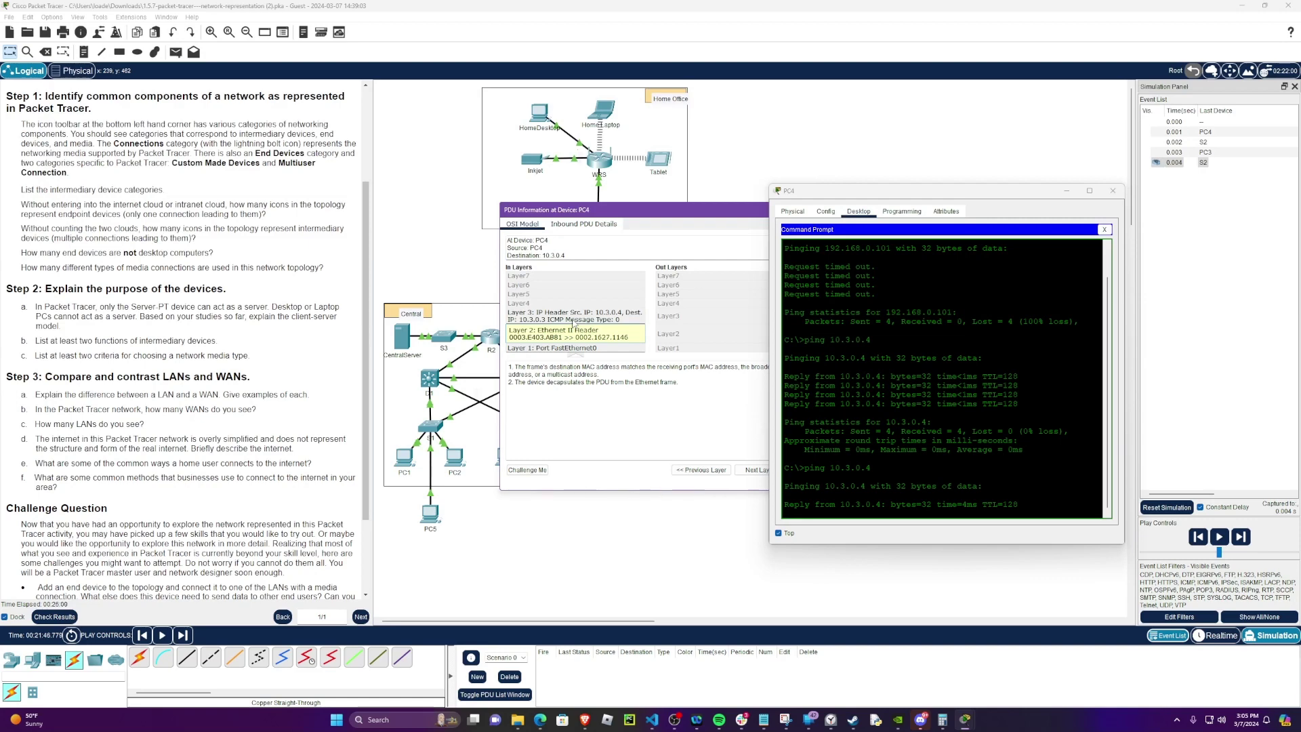
pyautogui.click(573, 320)
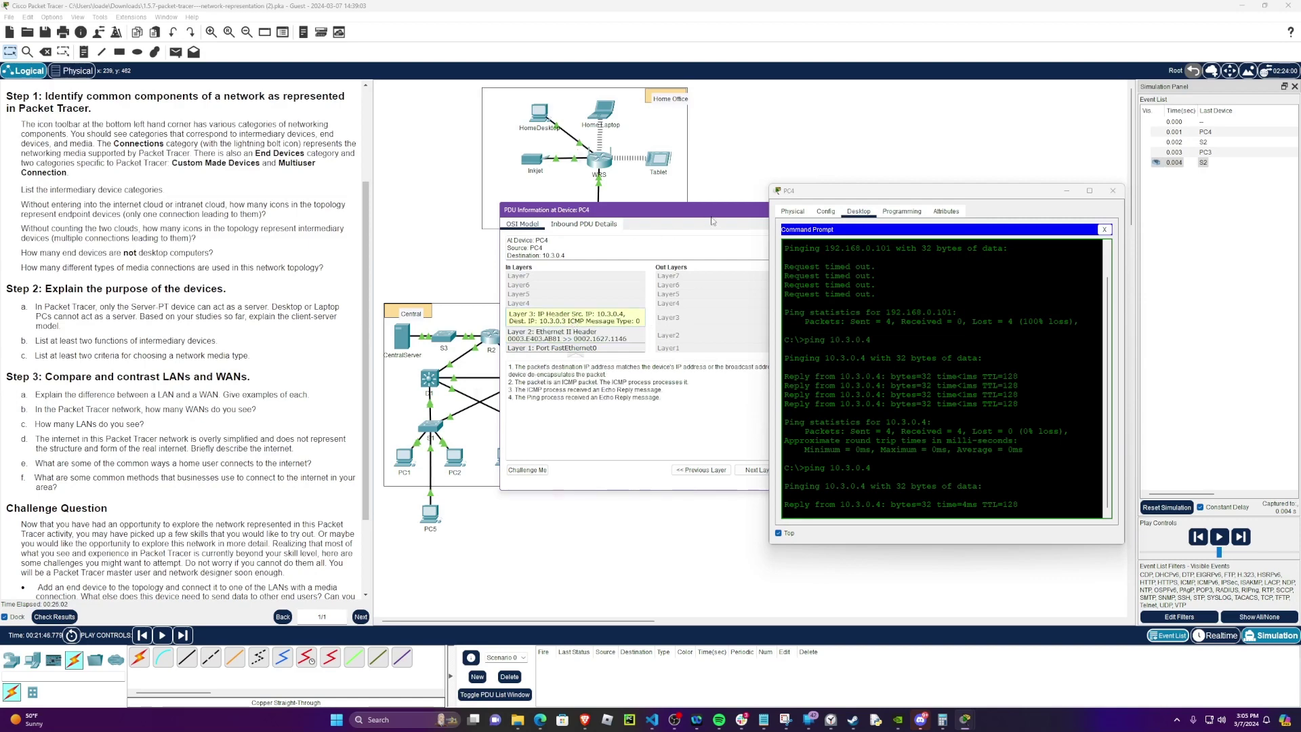
pyautogui.moveTo(712, 221); pyautogui.dragTo(699, 229)
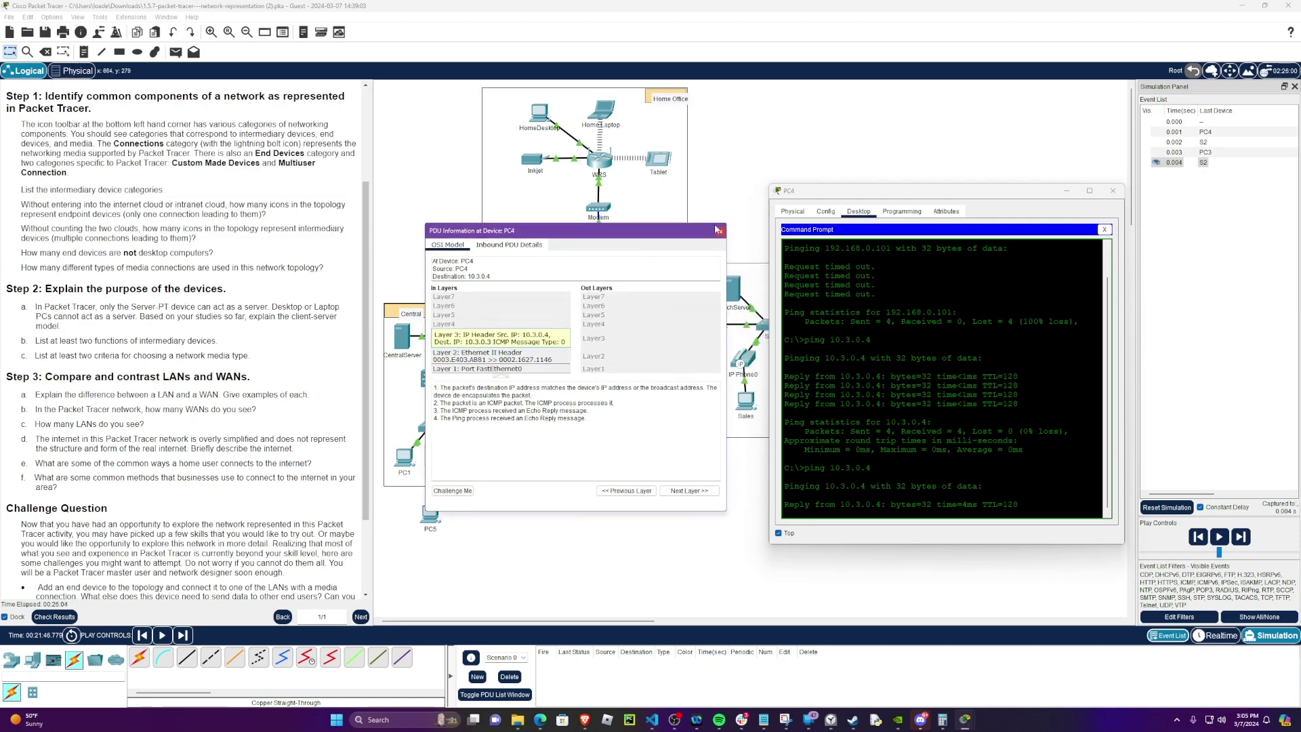
pyautogui.click(719, 232)
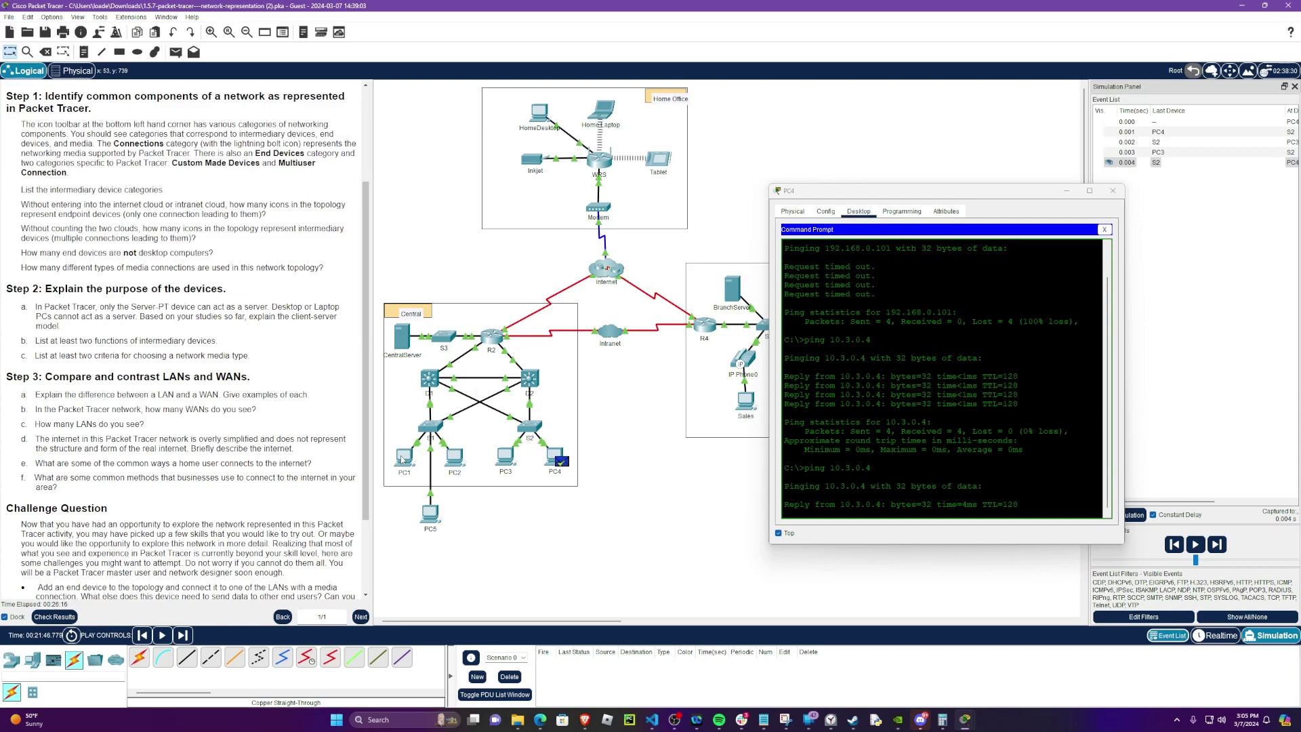
# Let the remaining pings to 10.3.0.4 finish in Realtime mode and return to Simulation mode.
pyautogui.moveTo(402, 460)
pyautogui.click(1221, 636)
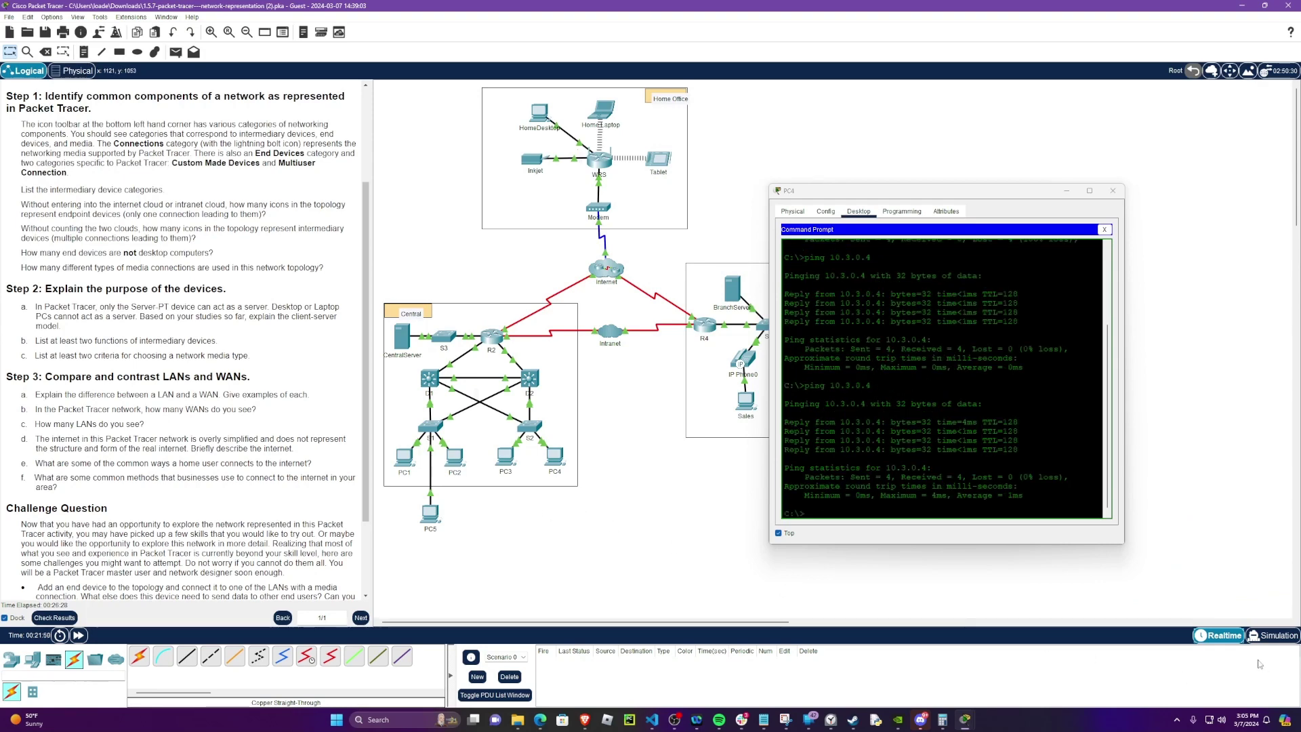
pyautogui.click(1272, 635)
# Check PC1's IP address in the topology and run ping 10.2.0.4 from PC4's Command Prompt.
pyautogui.click(814, 511)
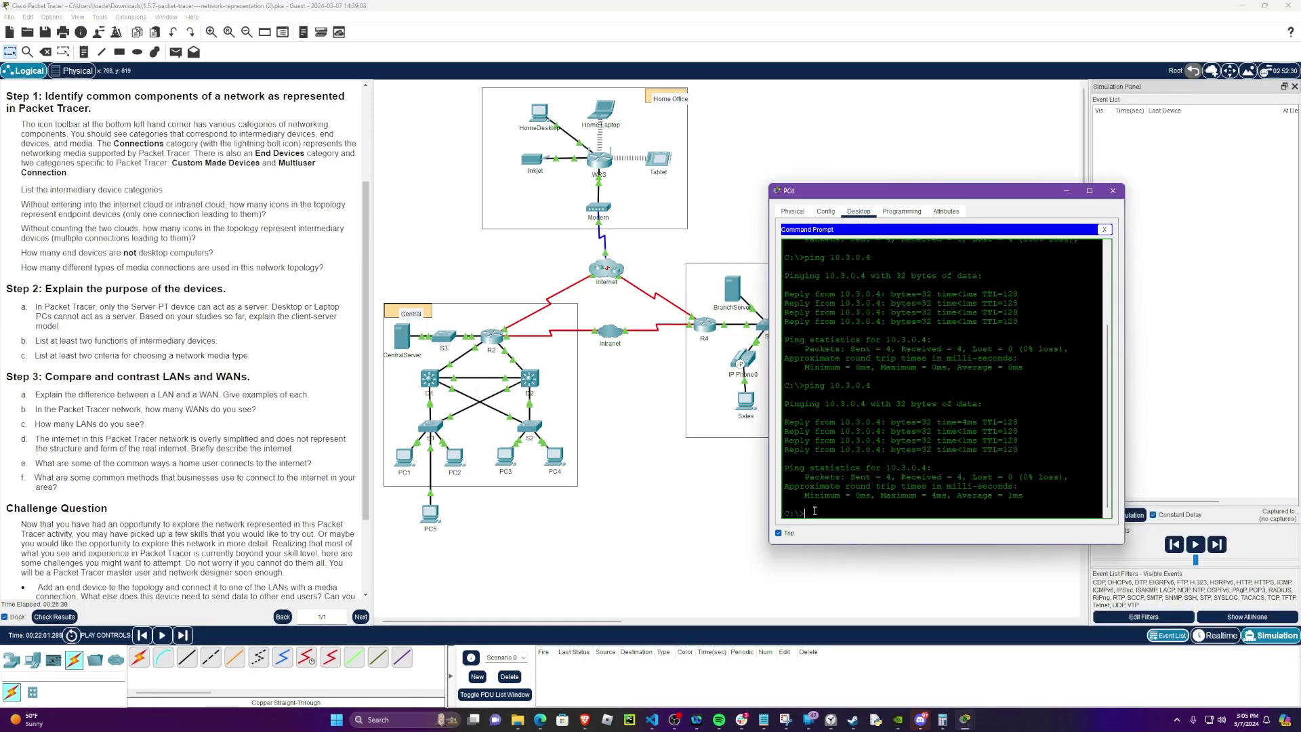
pyautogui.press('Up')
pyautogui.click(630, 537)
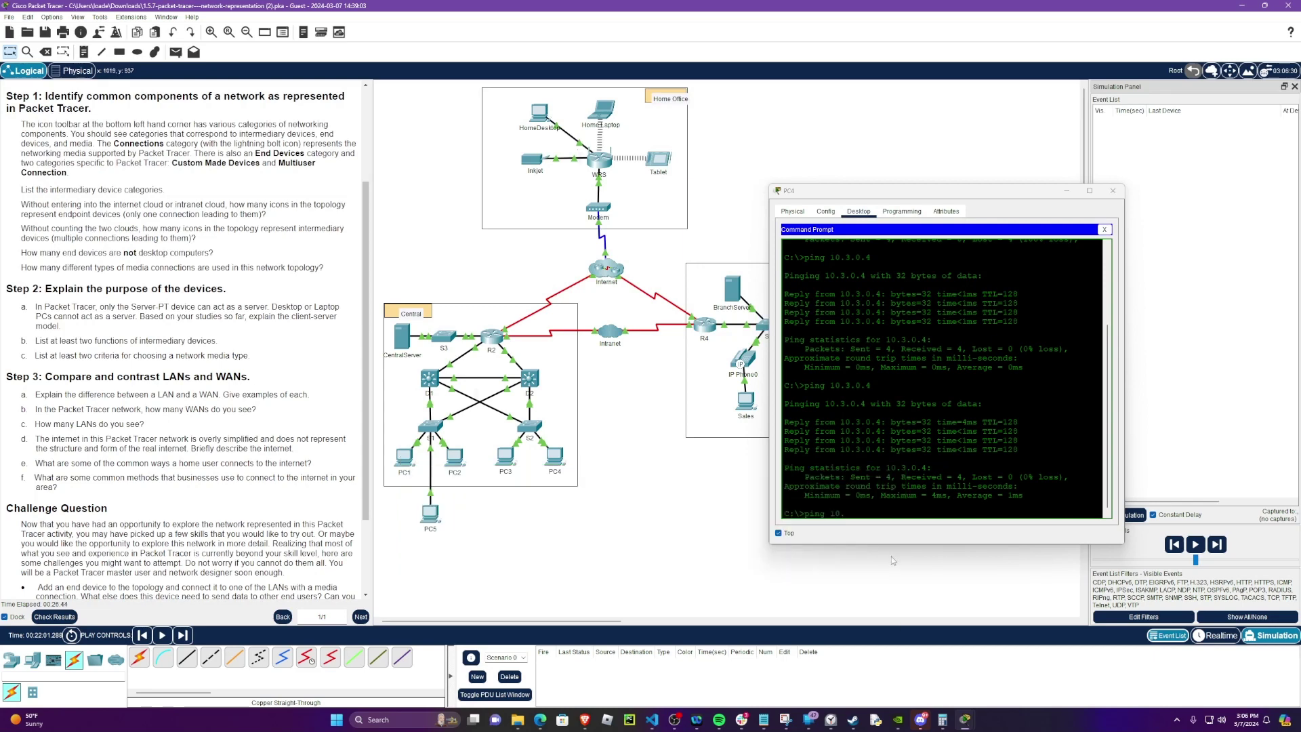
pyautogui.click(891, 535)
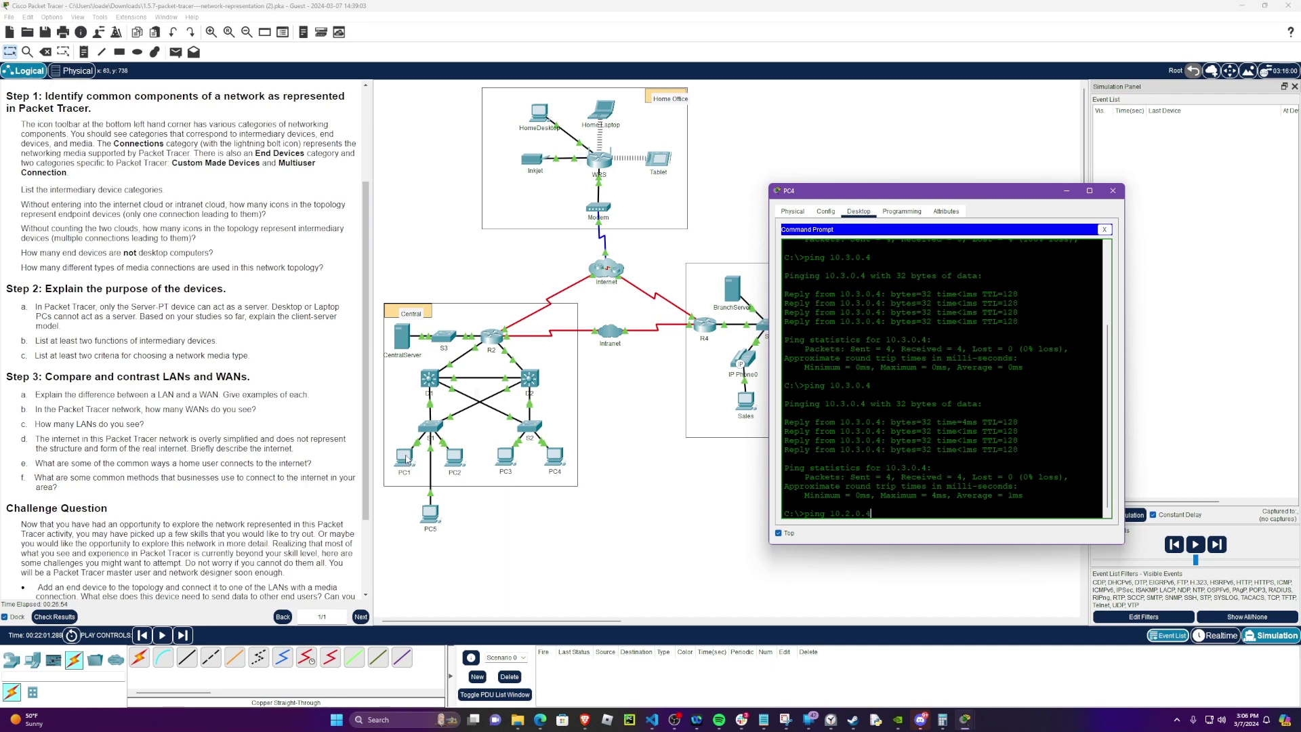
pyautogui.click(439, 546)
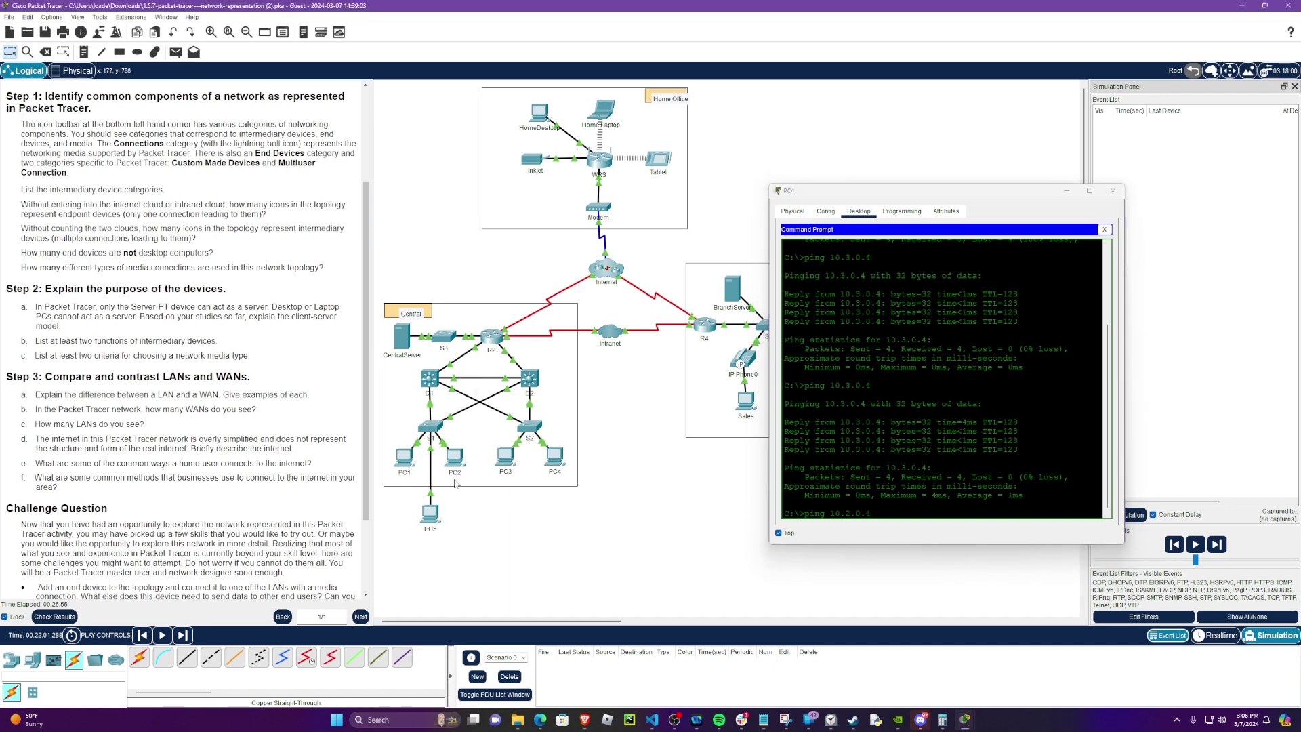
pyautogui.moveTo(407, 459)
pyautogui.click(887, 514)
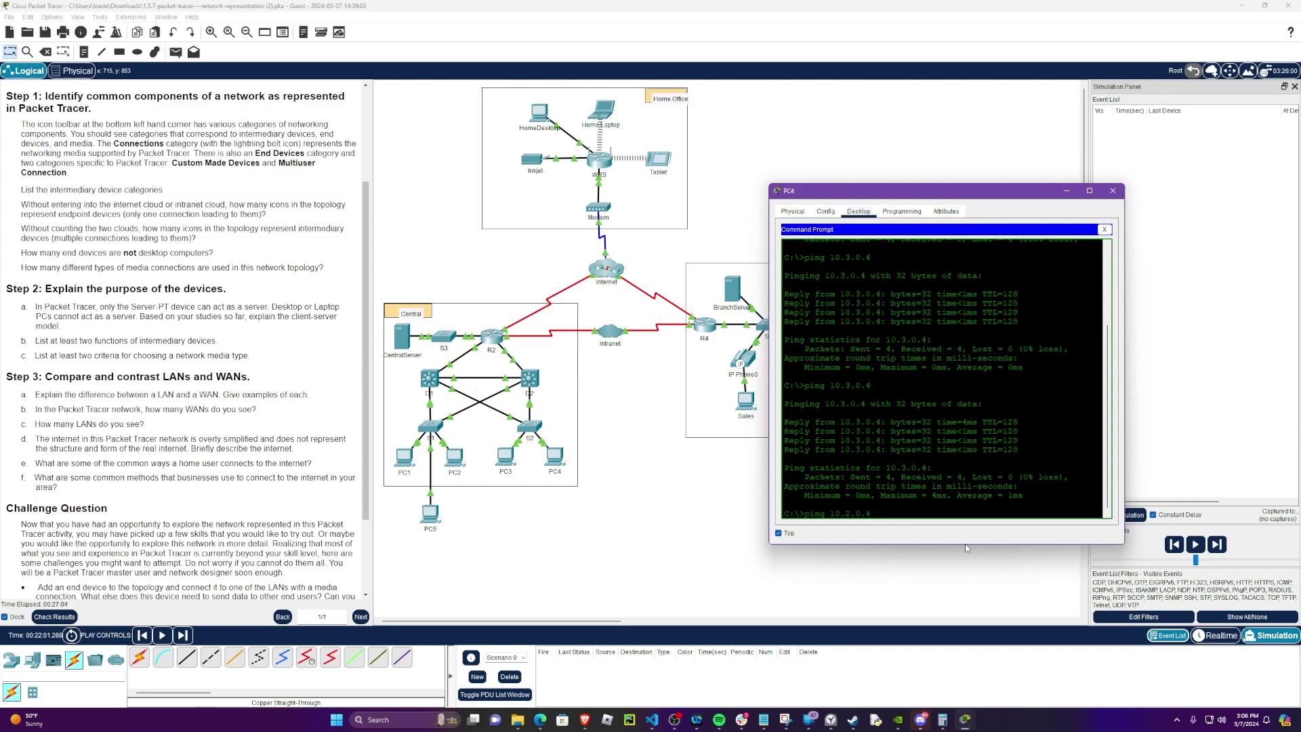
pyautogui.press('Return')
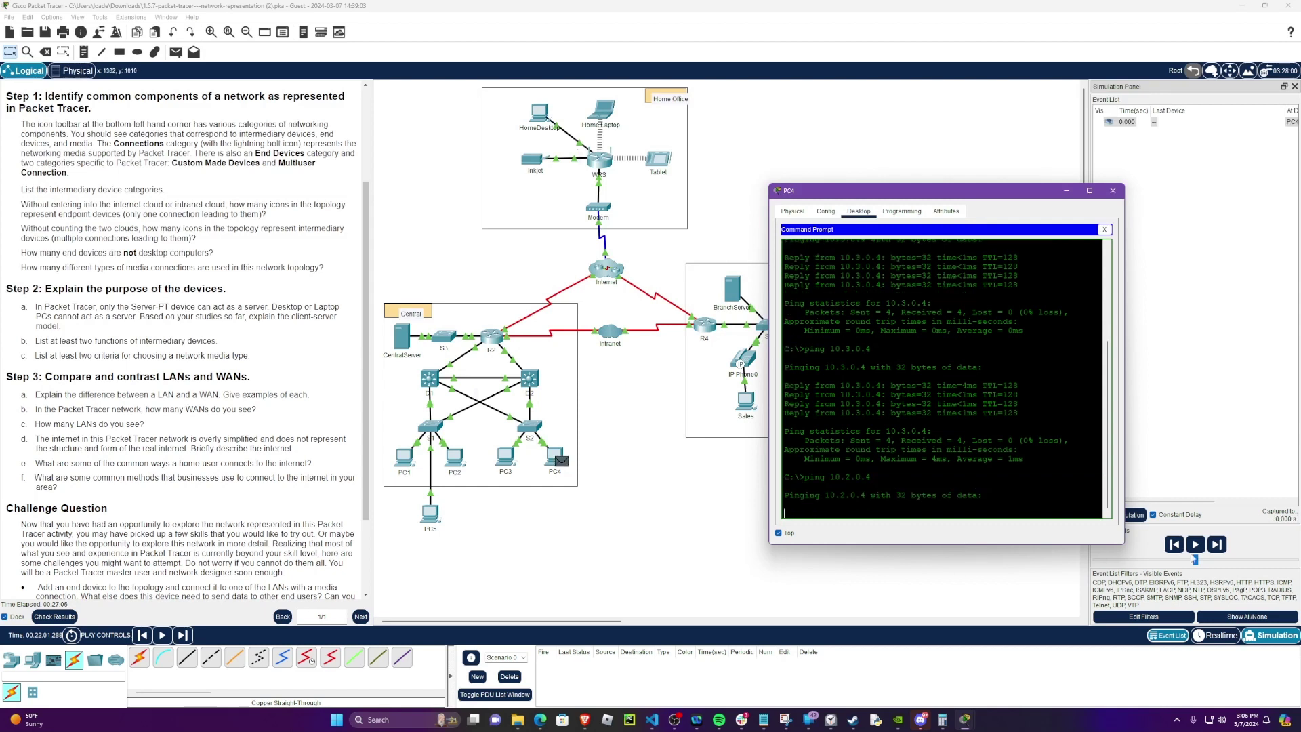
# Advance the simulation event by event to follow the ping to 10.2.0.4 from PC4 through the Central switches.
pyautogui.click(1216, 545)
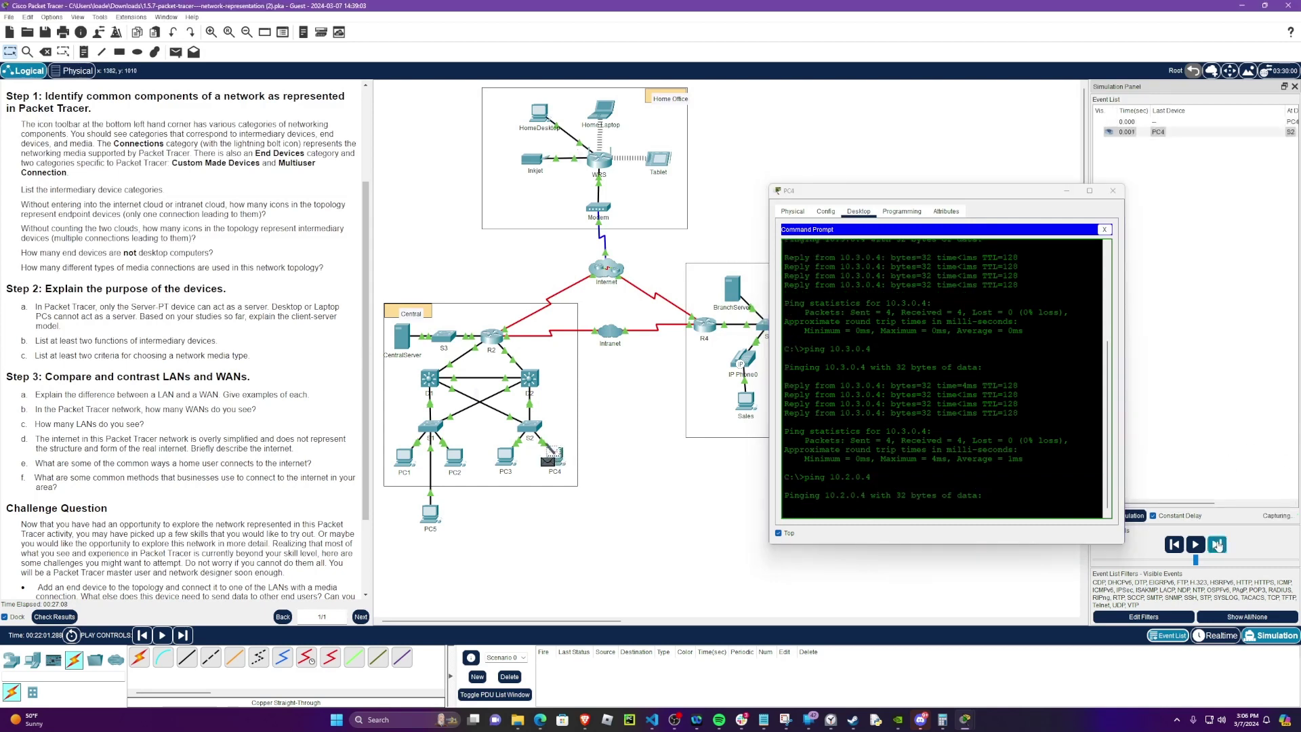
pyautogui.click(1216, 545)
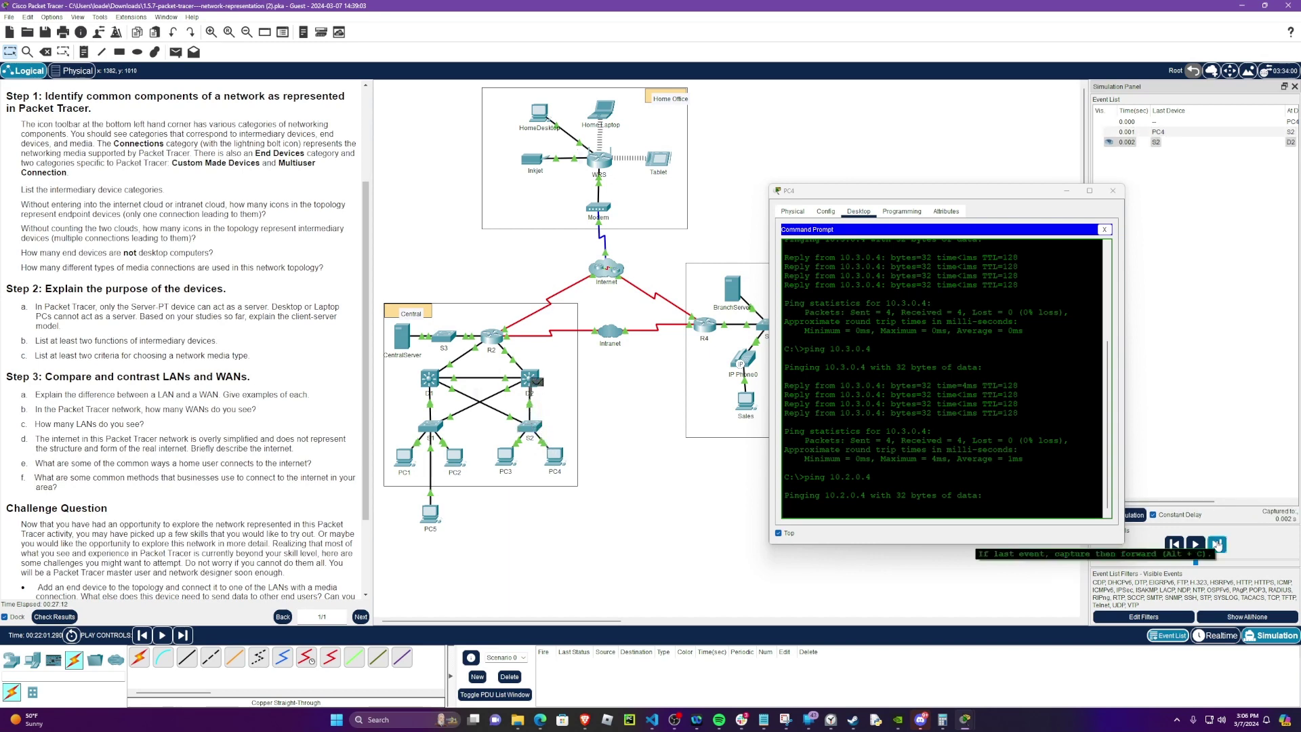
pyautogui.click(1217, 545)
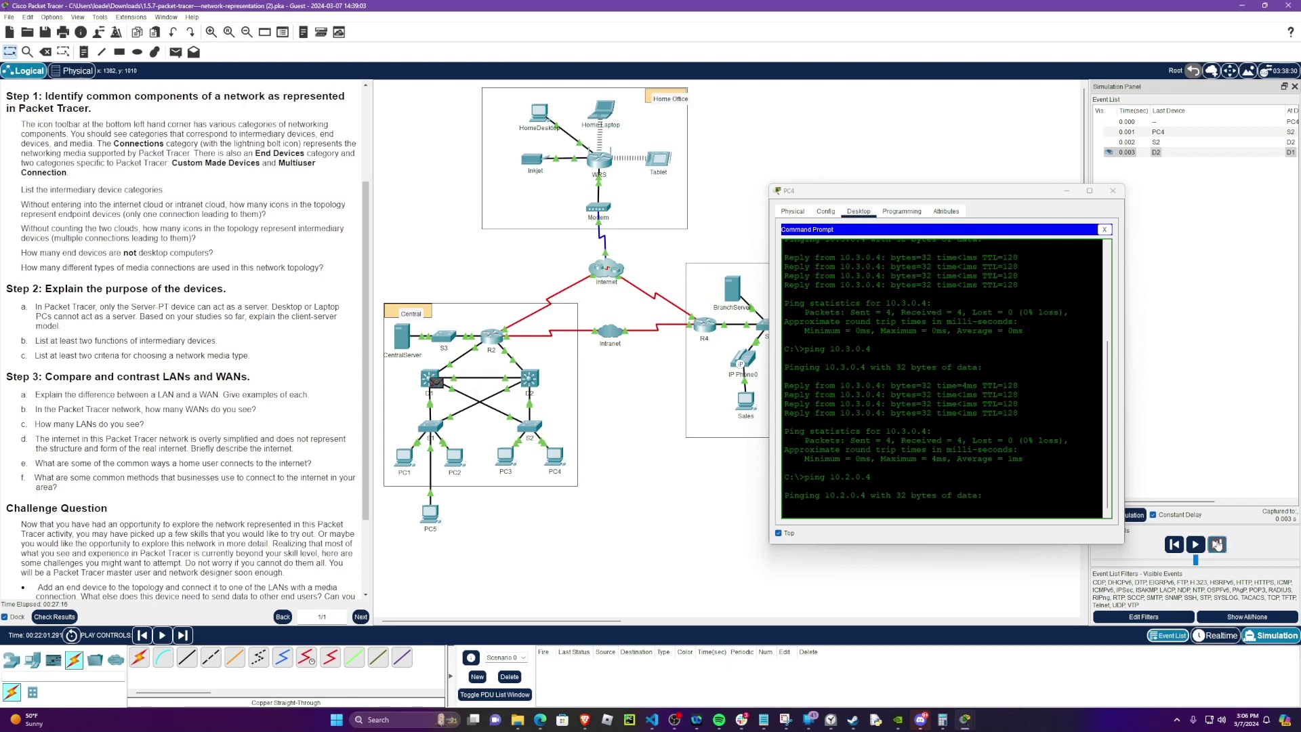
pyautogui.click(1216, 544)
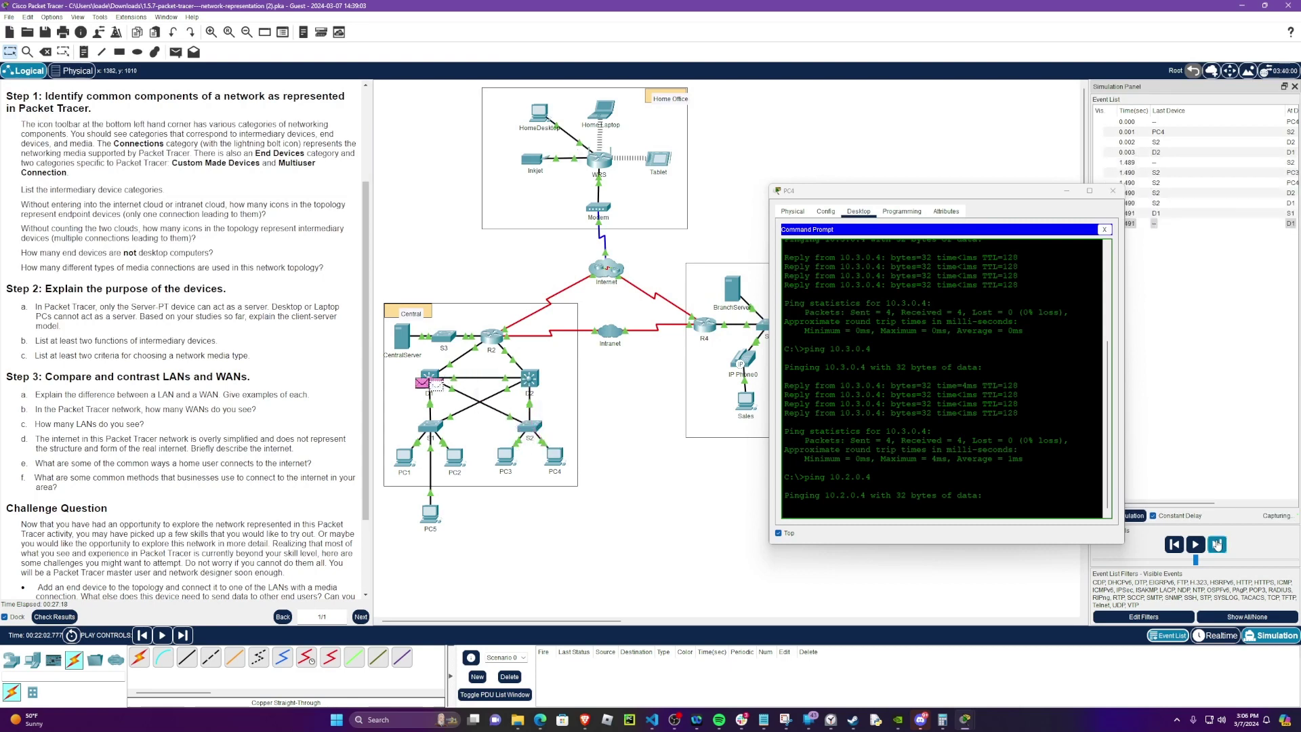
pyautogui.click(1216, 544)
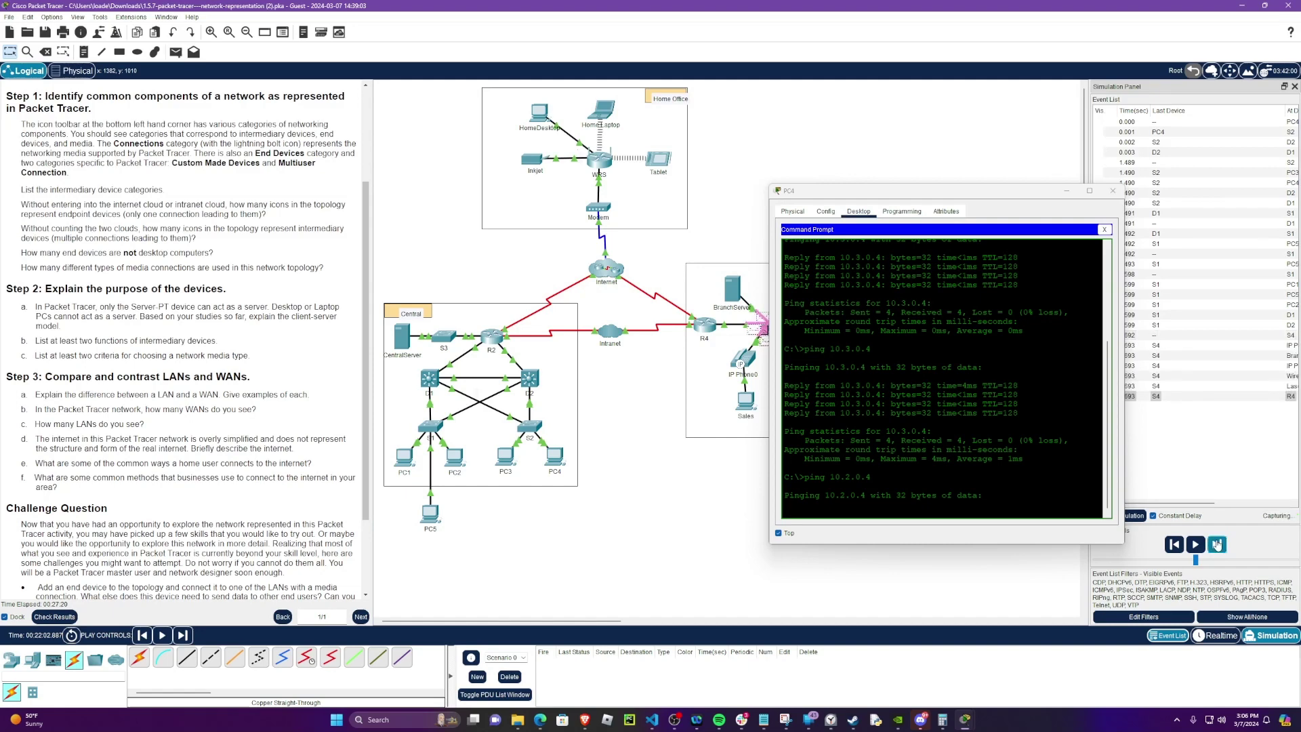
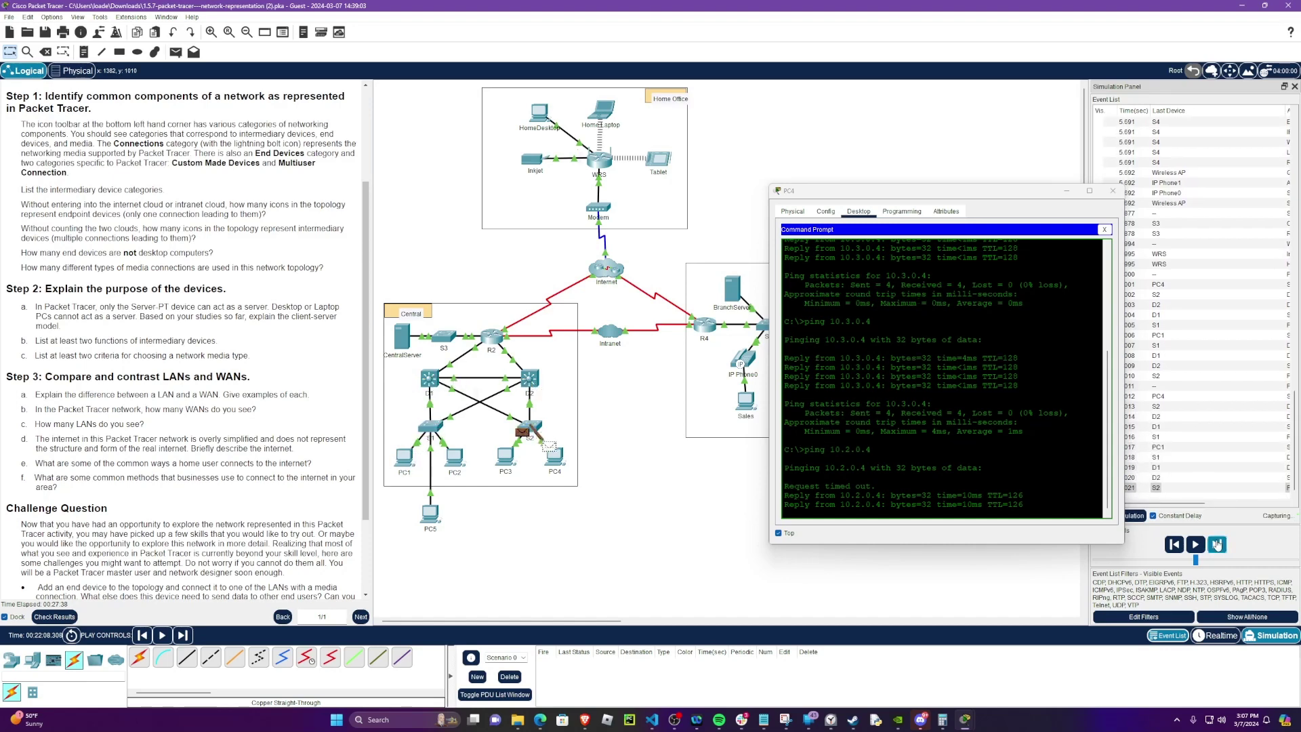
# Step the simulation back through the captured events and forward again to review the packet's path between PC4 and PC1.
pyautogui.click(1174, 544)
pyautogui.click(1175, 544)
pyautogui.click(1174, 544)
pyautogui.click(1174, 544)
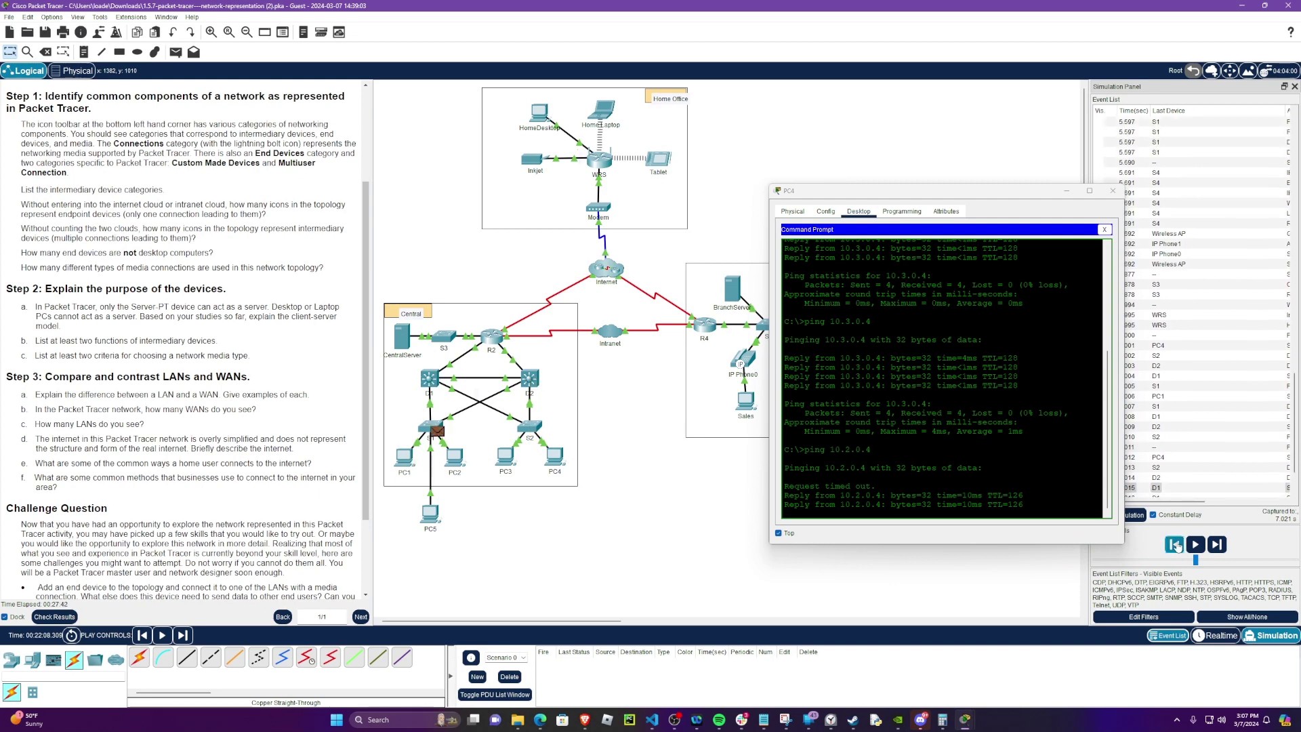
pyautogui.click(1174, 544)
pyautogui.click(1175, 544)
pyautogui.click(1175, 544)
pyautogui.click(1175, 544)
pyautogui.click(1177, 546)
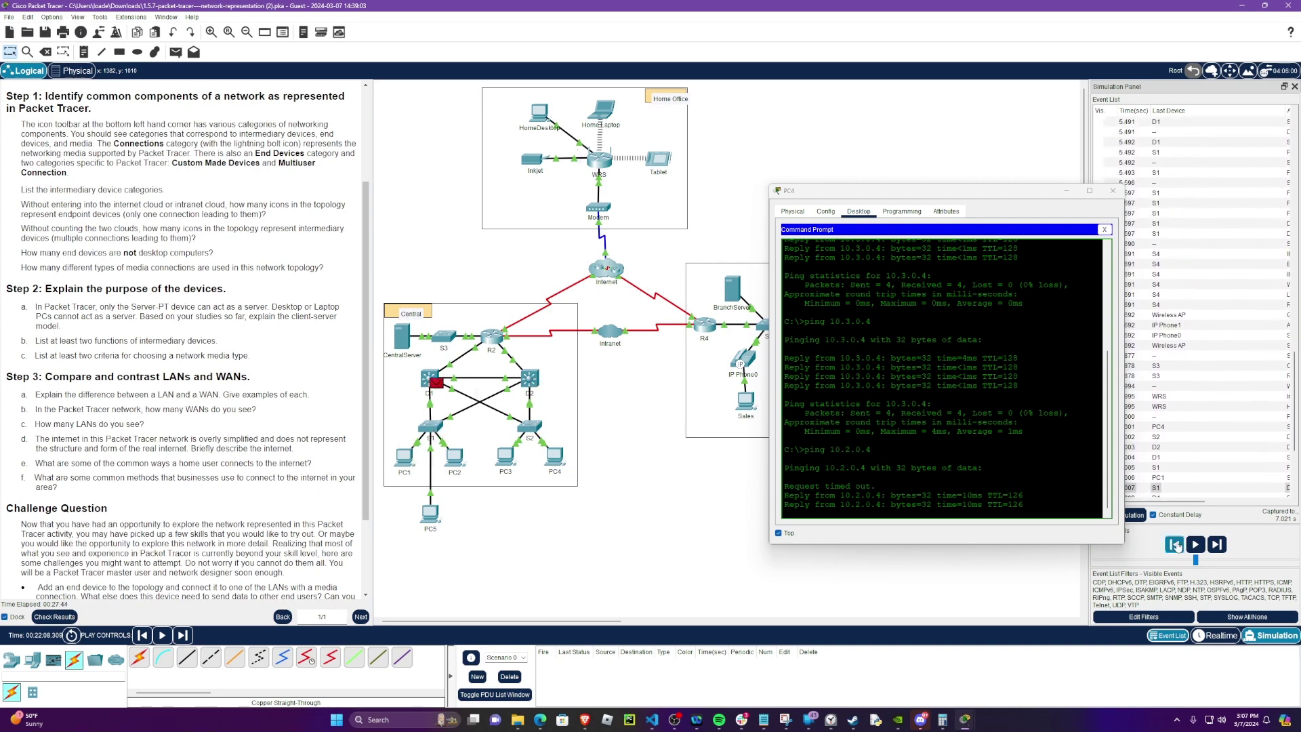
pyautogui.click(1215, 548)
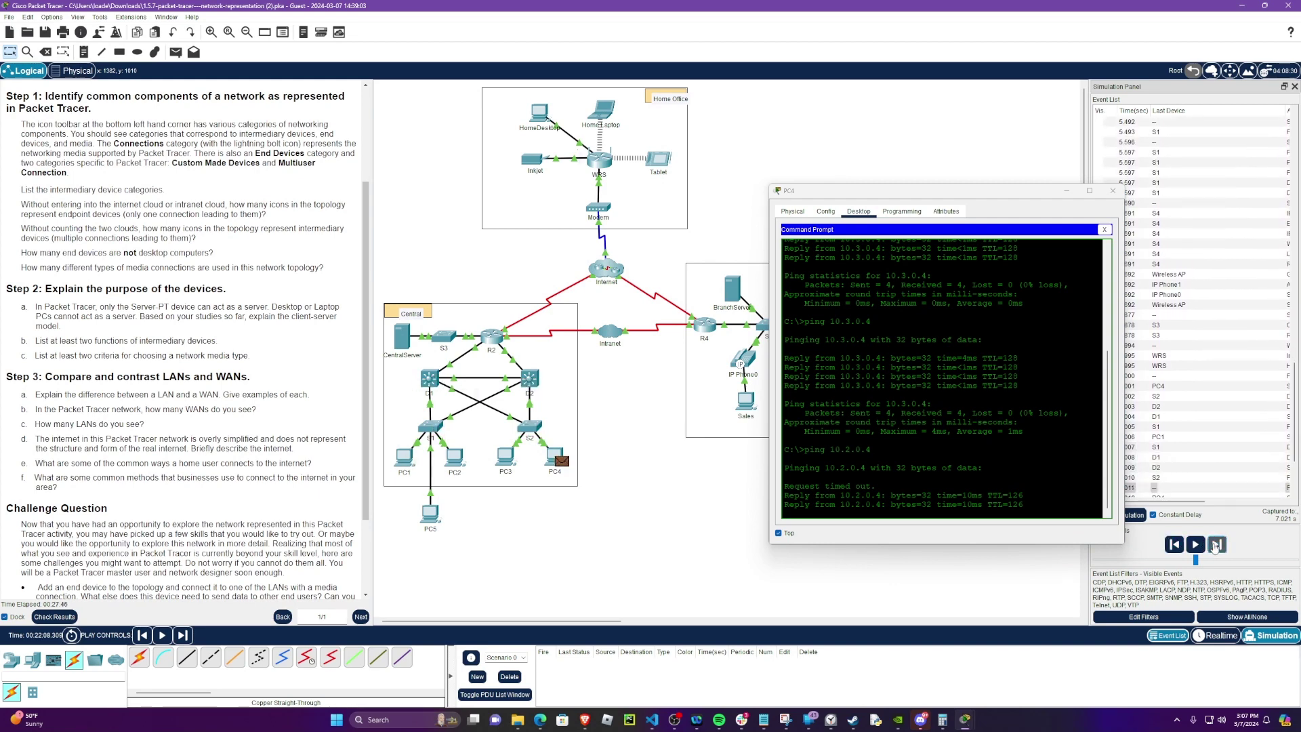
pyautogui.click(1215, 548)
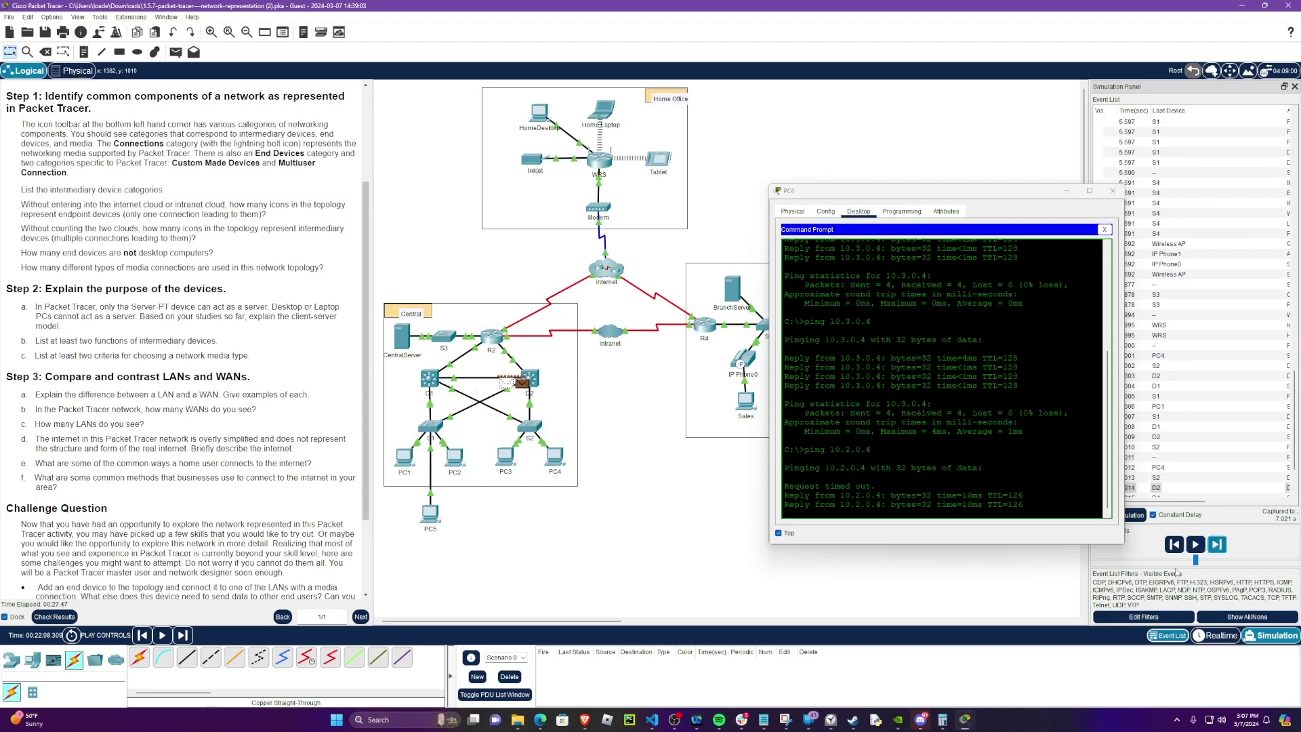
# Switch to Realtime mode and repeat ping 10.2.0.4 from PC4's Command Prompt.
pyautogui.click(1216, 635)
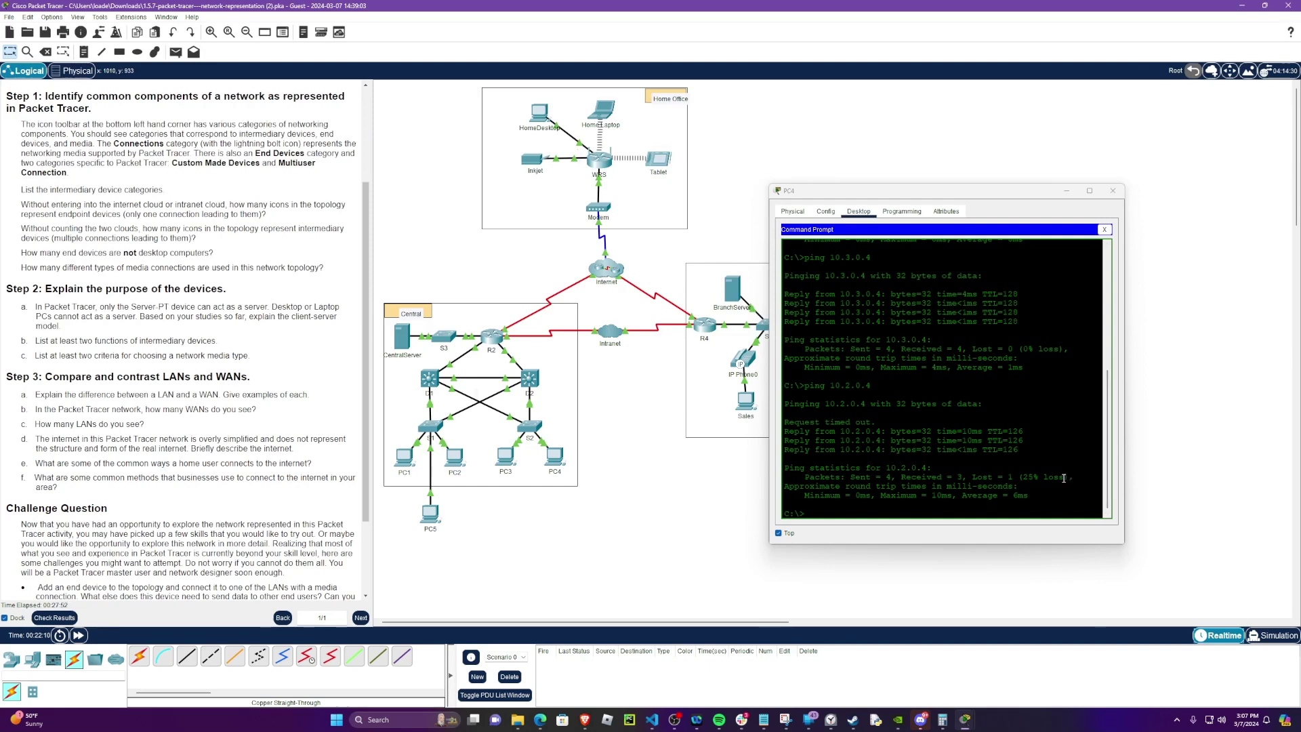
pyautogui.click(822, 516)
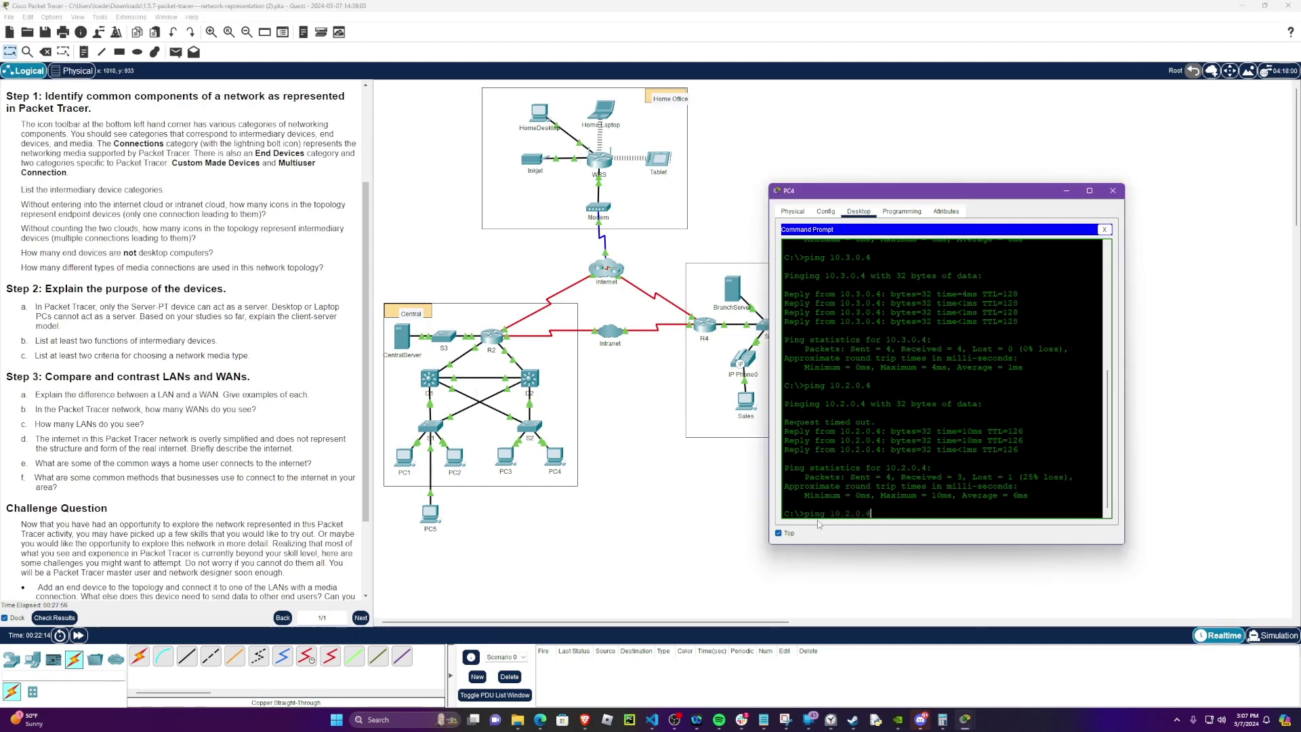
pyautogui.press('Return')
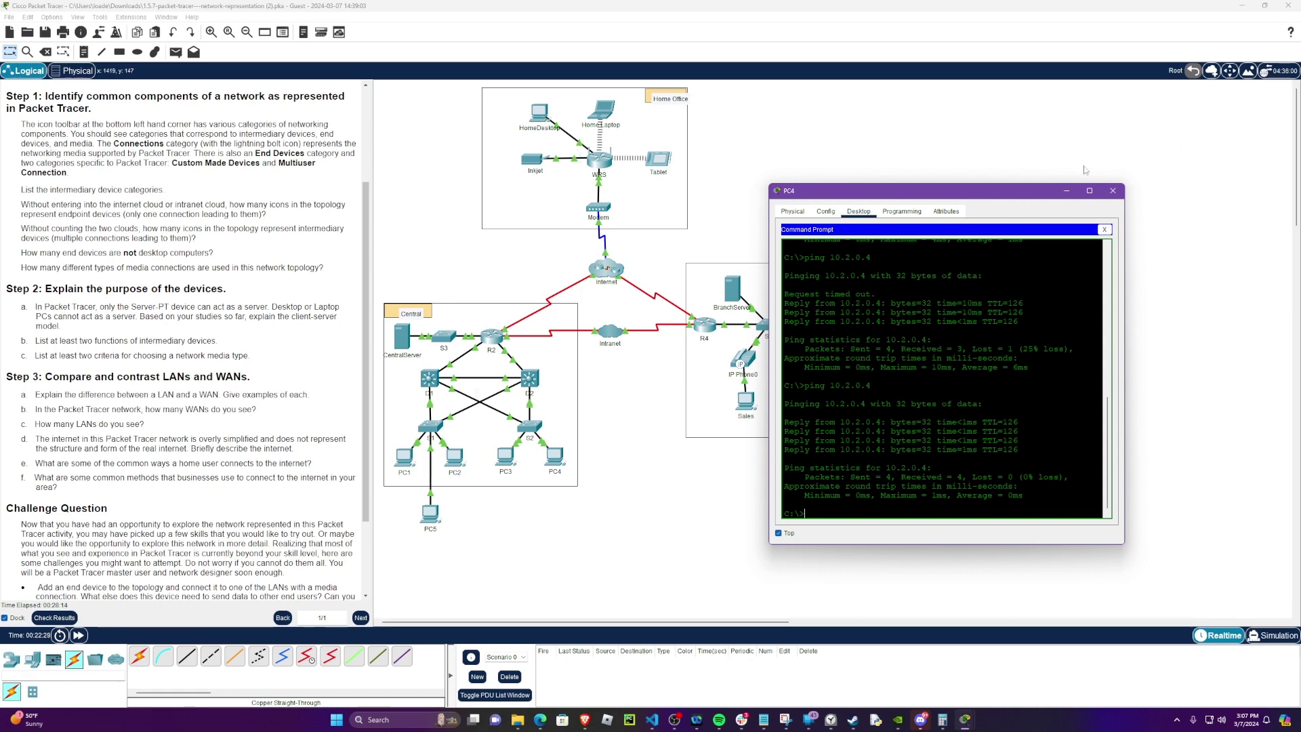
# Move the PC4 window clear of the Branch network, look up the Sales PC's address and enter ping 172.16.0.9 at PC4's prompt without running it.
pyautogui.moveTo(1021, 195); pyautogui.dragTo(1185, 170)
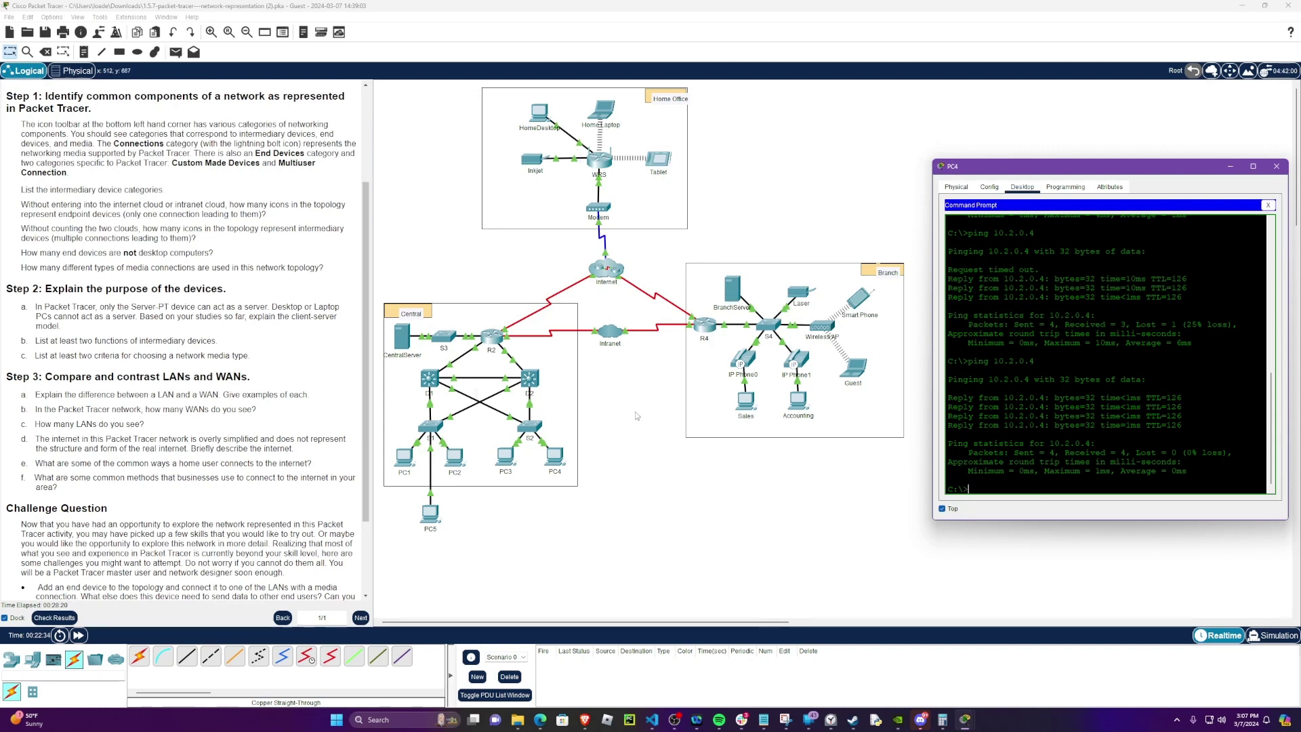
pyautogui.click(738, 513)
pyautogui.moveTo(744, 402)
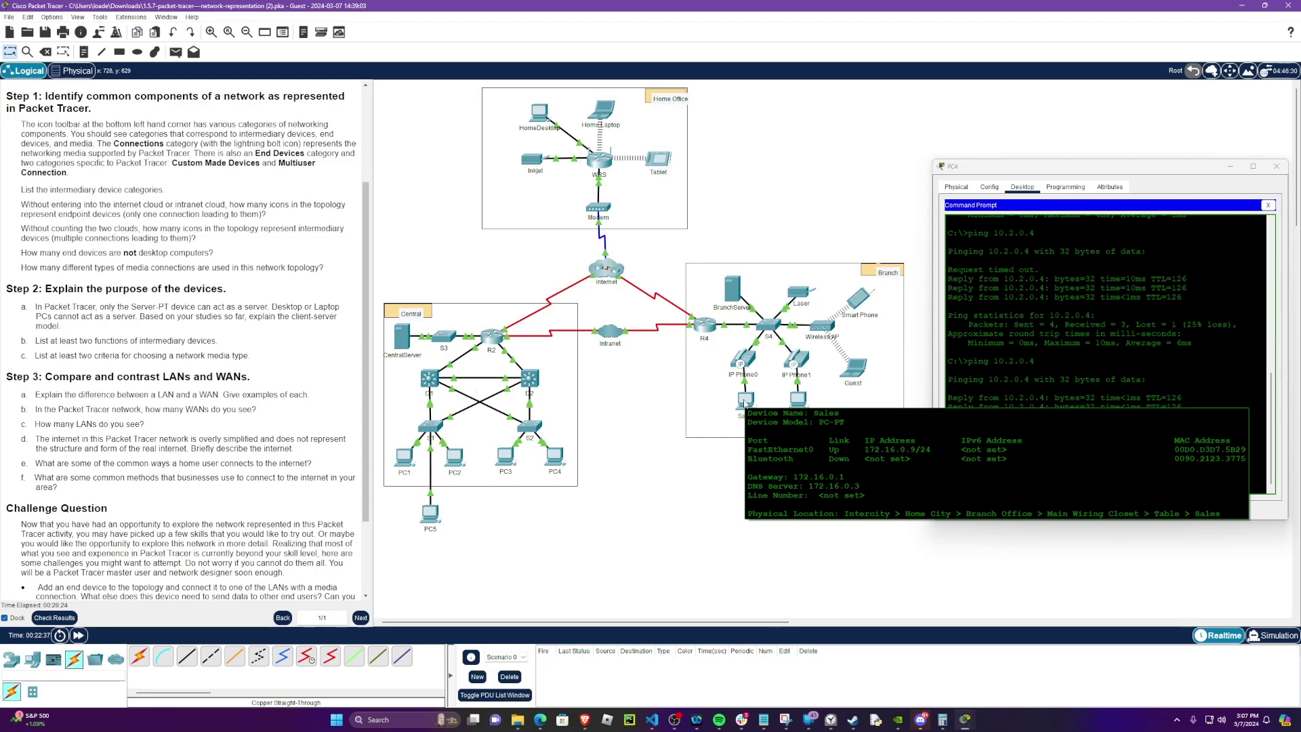
pyautogui.click(1014, 476)
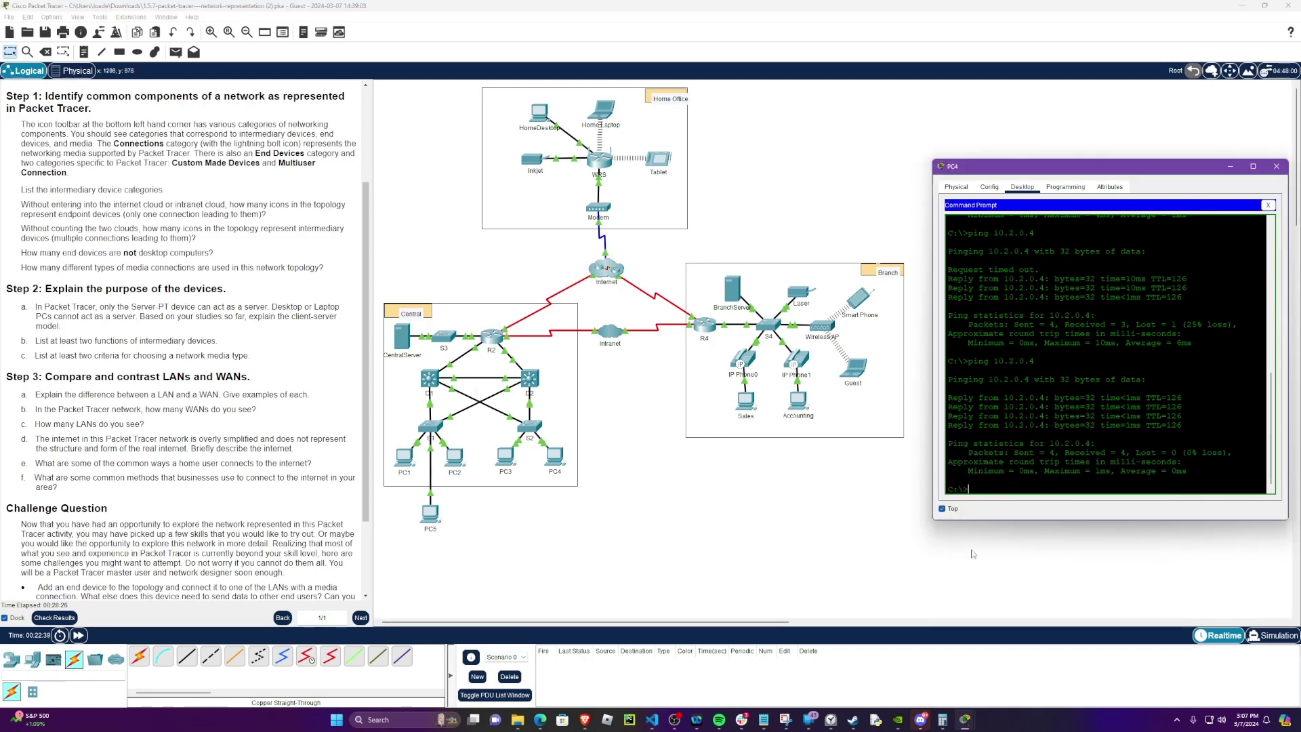
pyautogui.write('ping 10')
pyautogui.press('BackSpace')
pyautogui.press('BackSpace')
pyautogui.write('172.16.0.9')
pyautogui.click(732, 506)
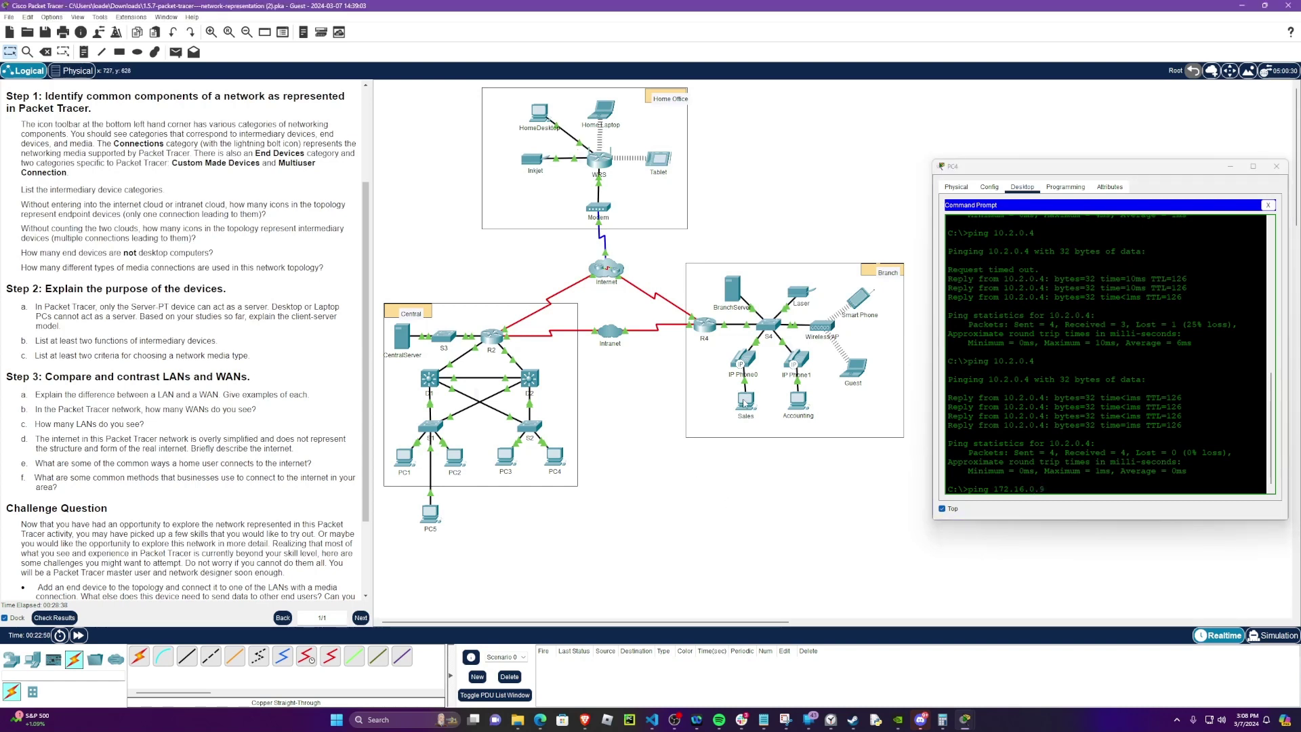
pyautogui.moveTo(744, 403)
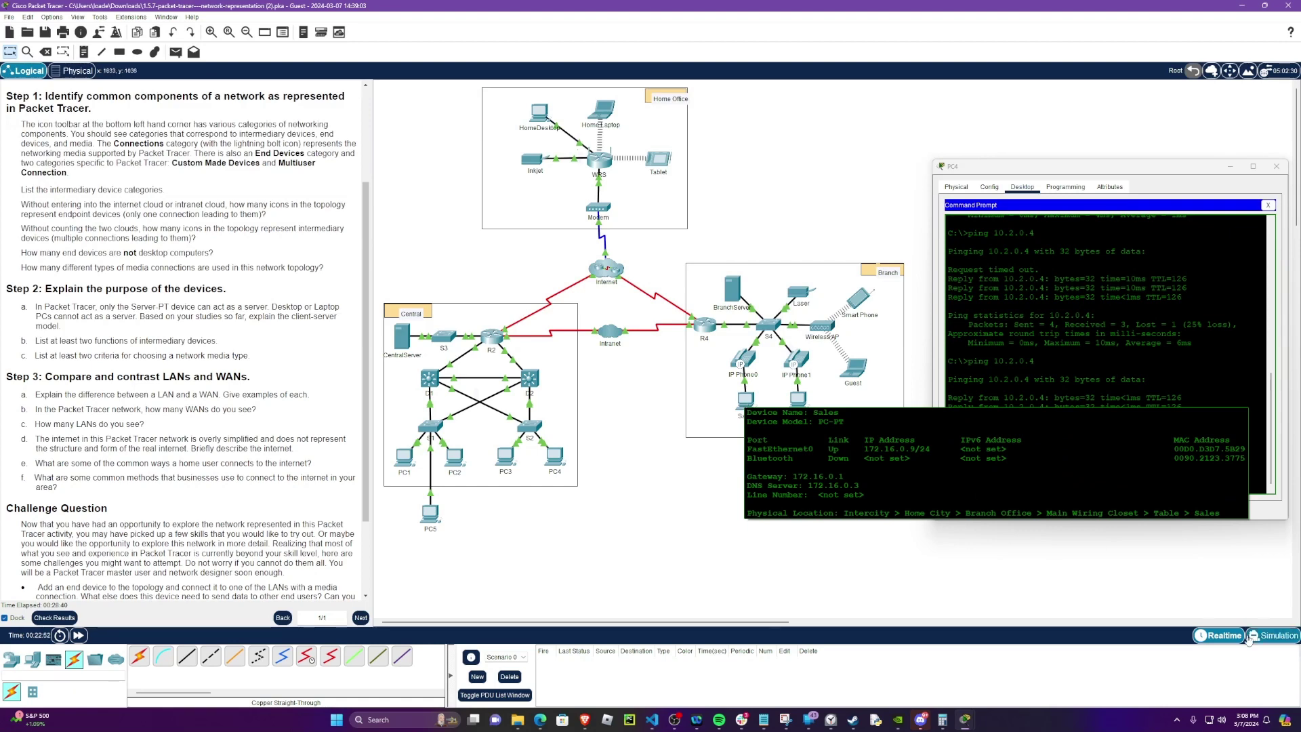
# Switch to Simulation mode and run the entered ping to 172.16.0.9 from PC4.
pyautogui.click(1069, 488)
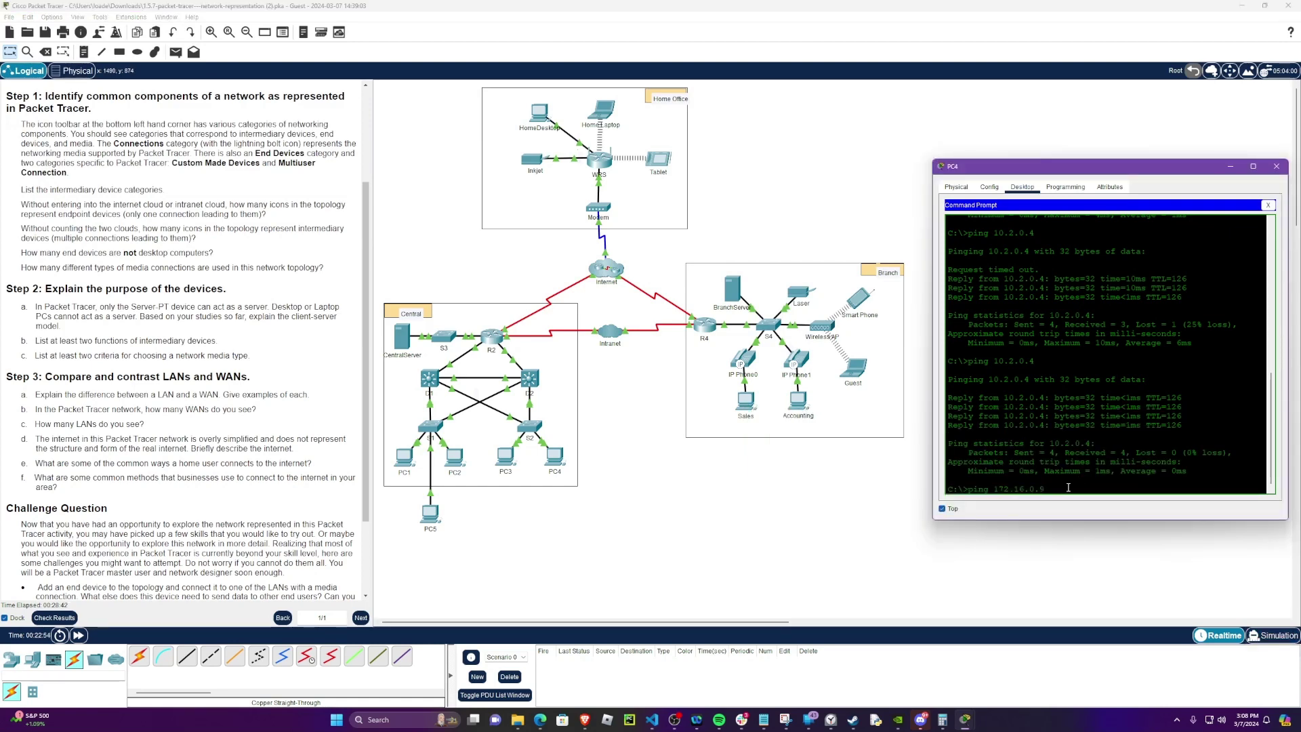
pyautogui.click(1270, 635)
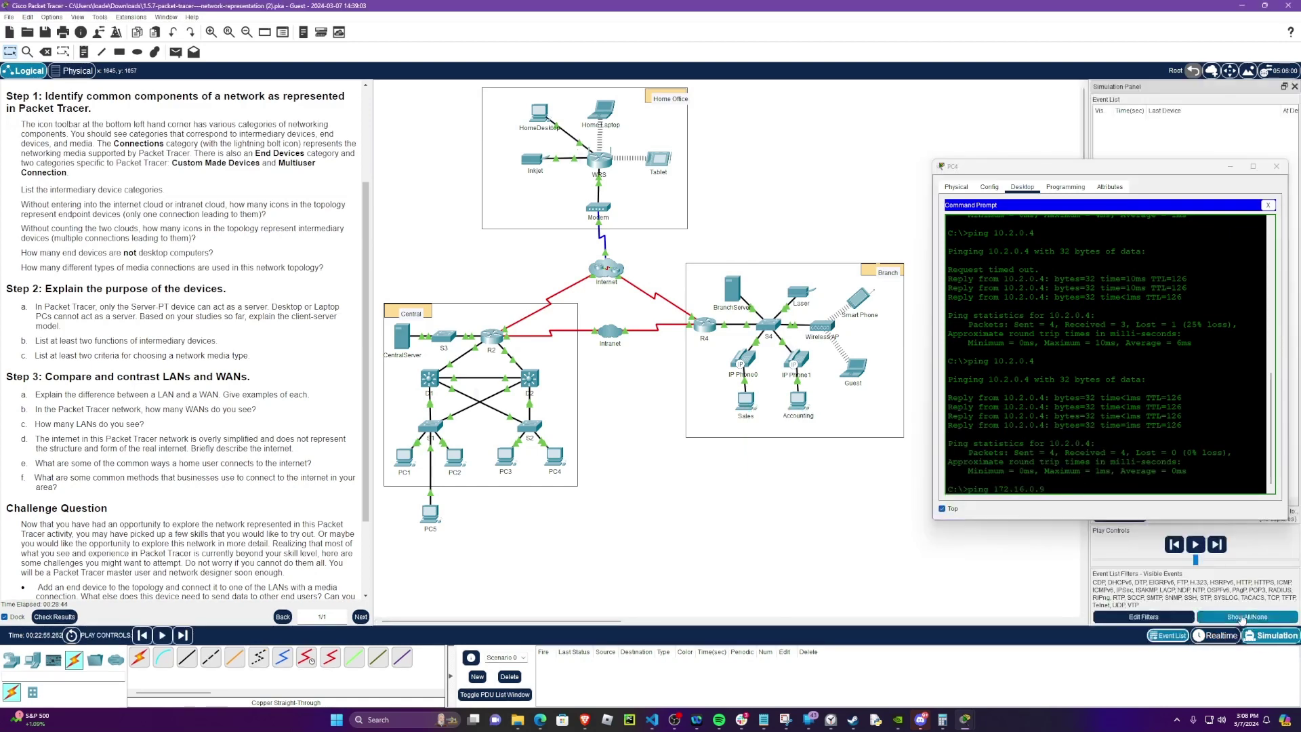
pyautogui.click(1061, 488)
pyautogui.press('Return')
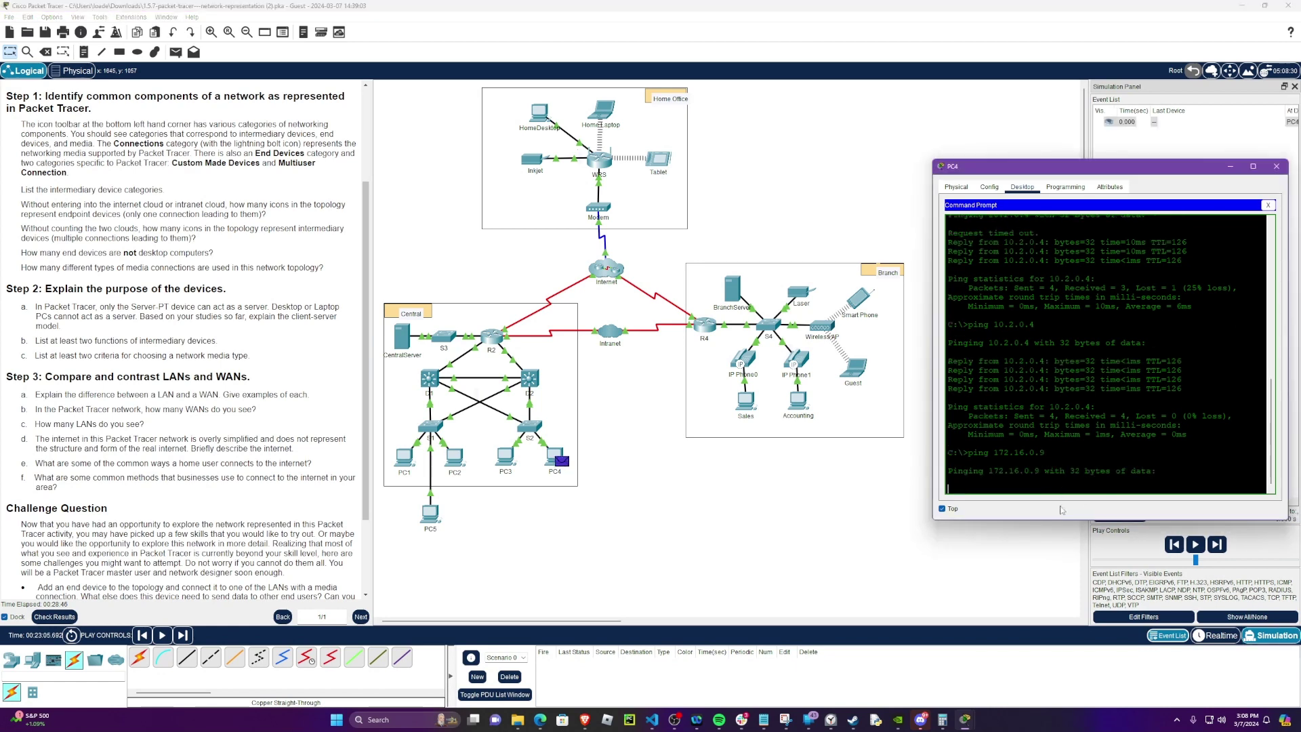
# Advance the simulation event by event to trace PC4's ping to 172.16.0.9 through the Central switches and R2 toward the Internet cloud.
pyautogui.click(1216, 545)
pyautogui.click(1216, 545)
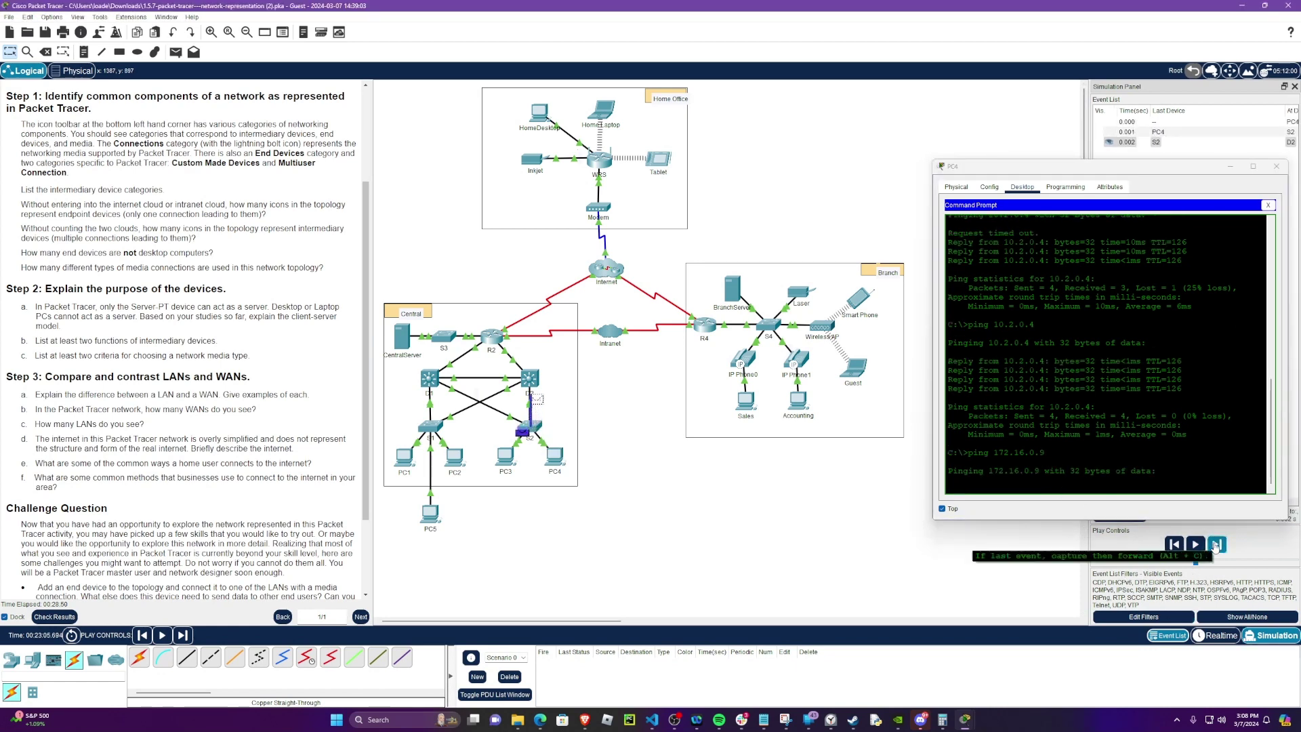
pyautogui.click(1216, 545)
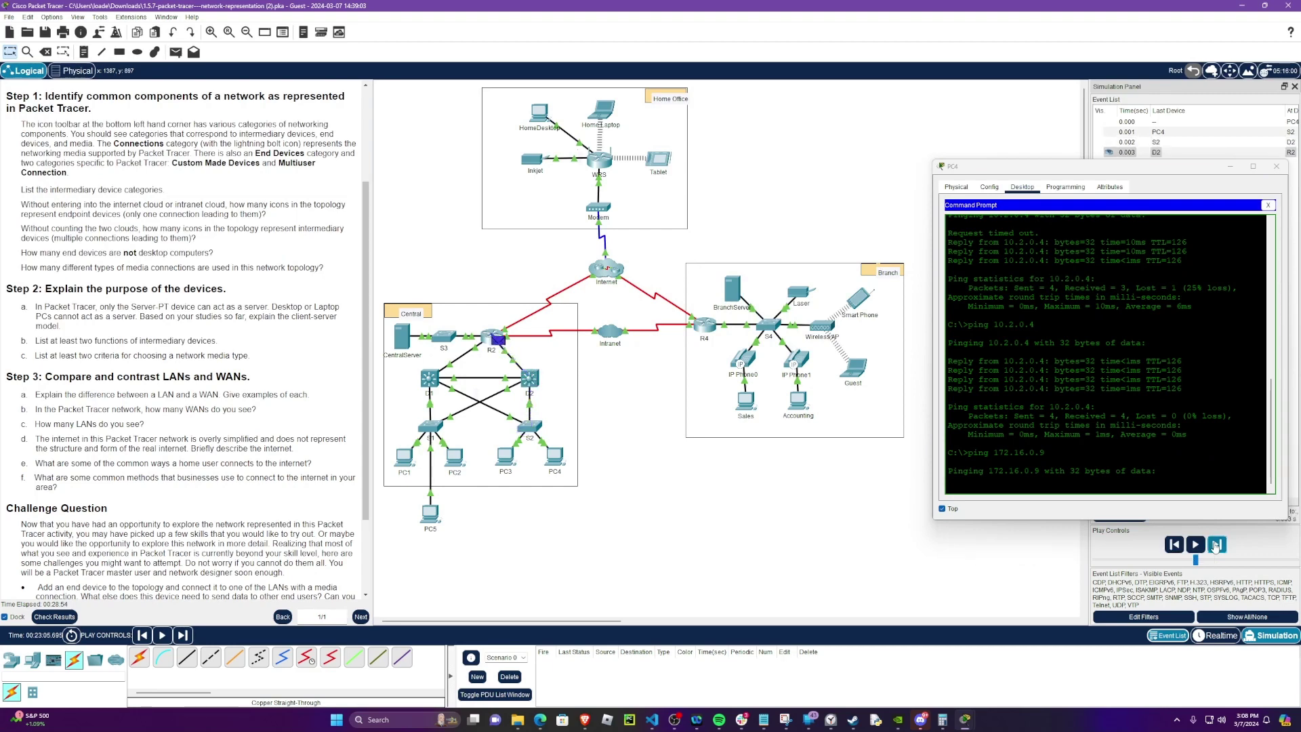
pyautogui.click(1216, 546)
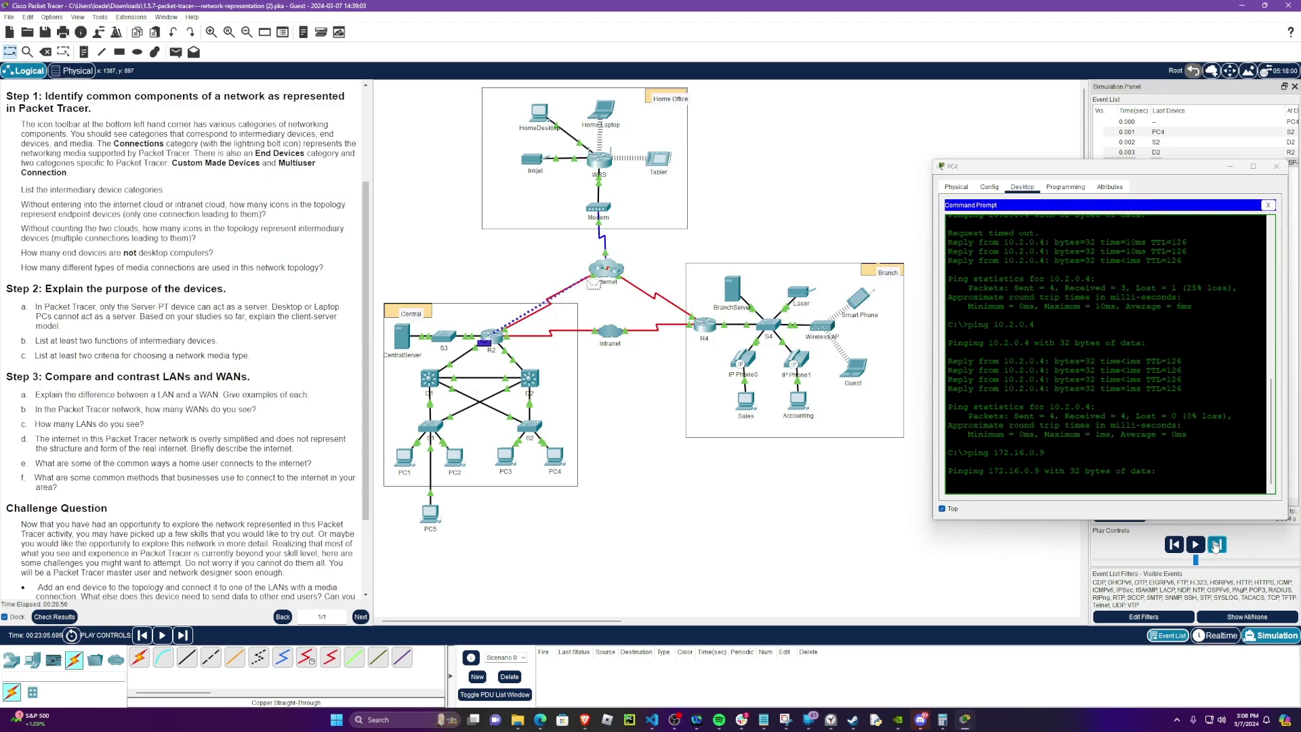
pyautogui.click(1216, 545)
pyautogui.click(1216, 545)
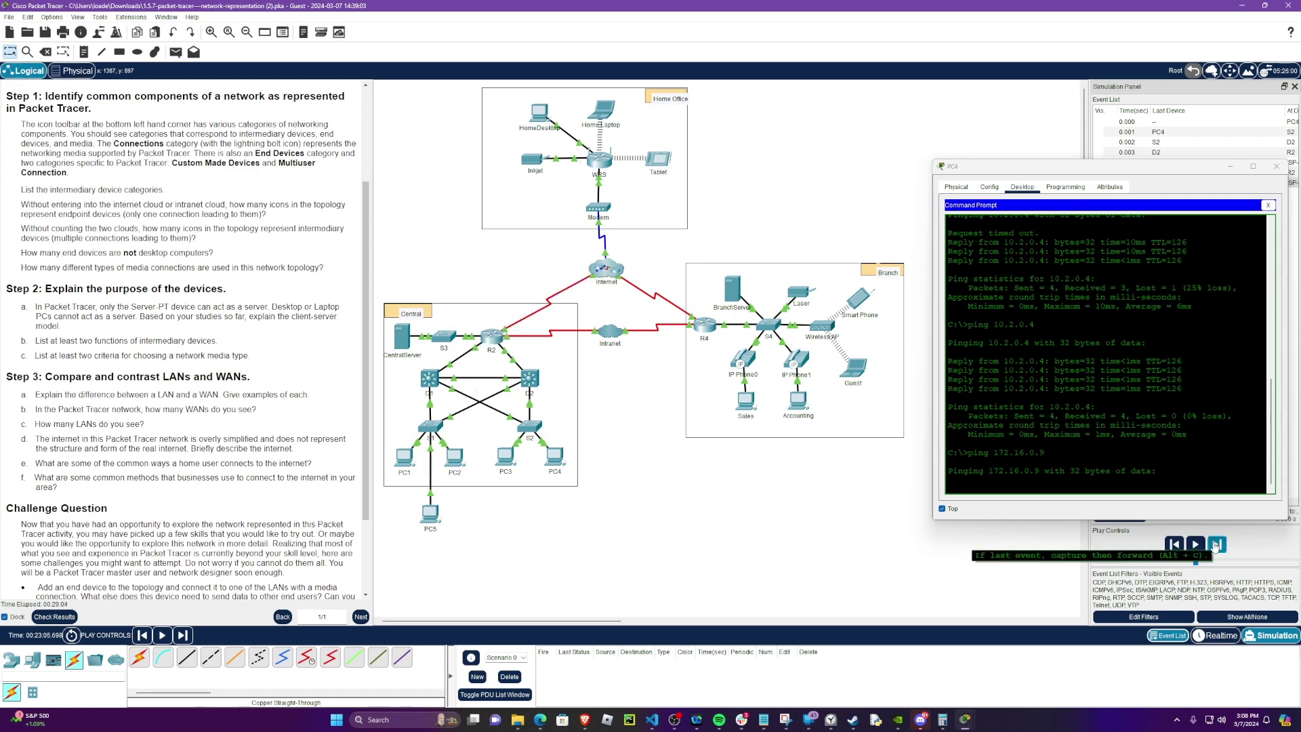
# Switch to Realtime mode, move and enlarge PC4's window to read the rest of the ping to 172.16.0.9, and close the window.
pyautogui.click(1213, 638)
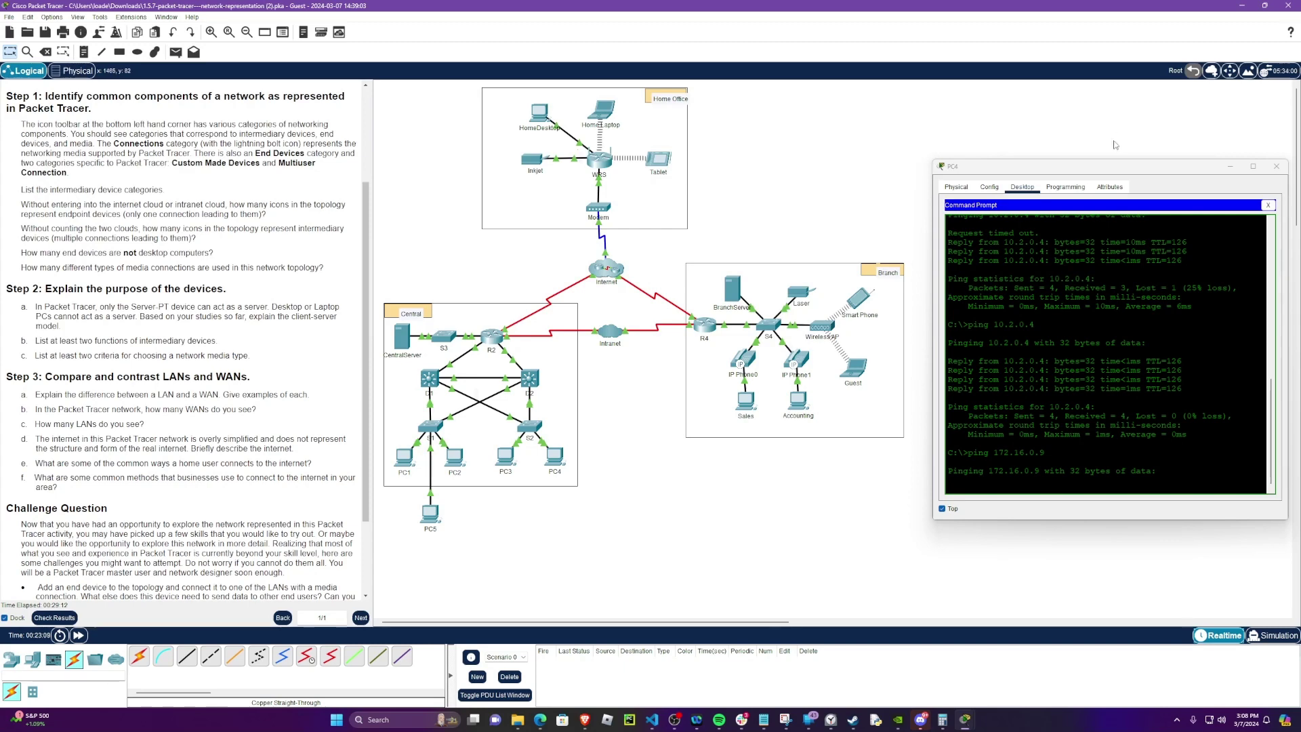
pyautogui.moveTo(1063, 169); pyautogui.dragTo(1007, 147)
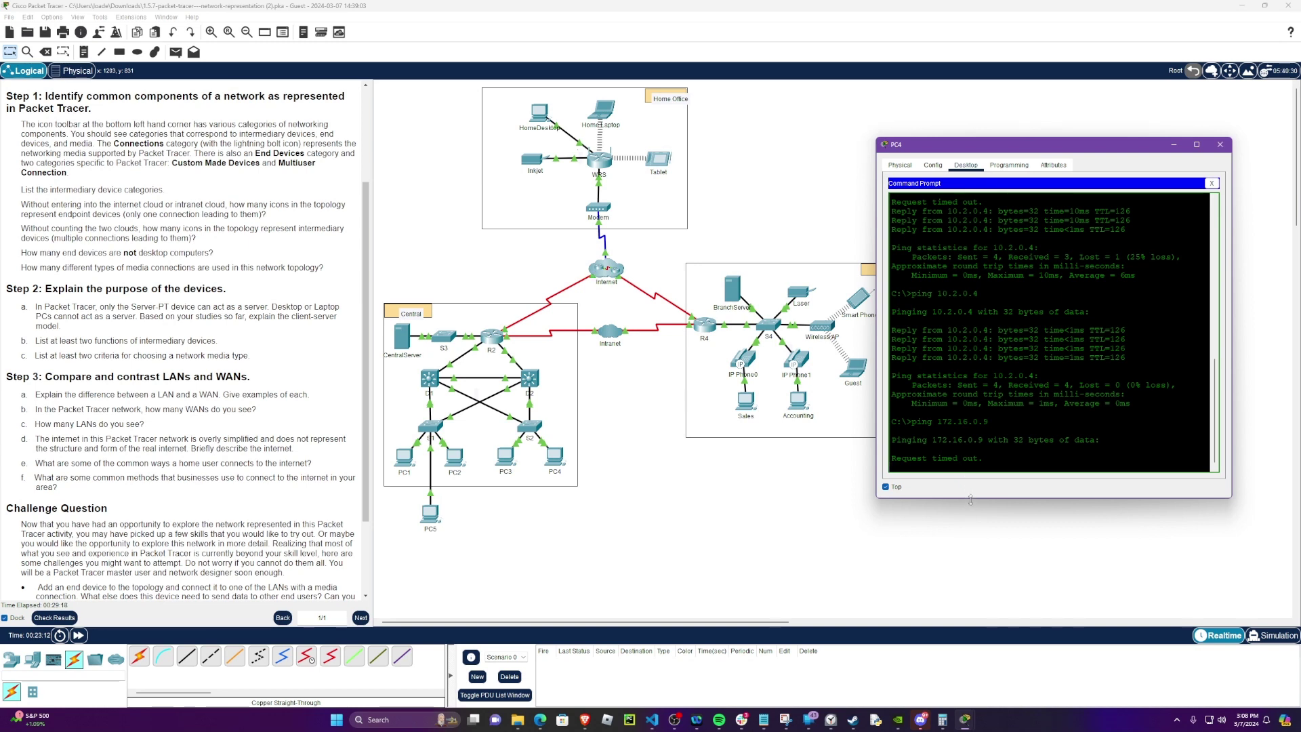
pyautogui.moveTo(971, 500); pyautogui.dragTo(972, 535)
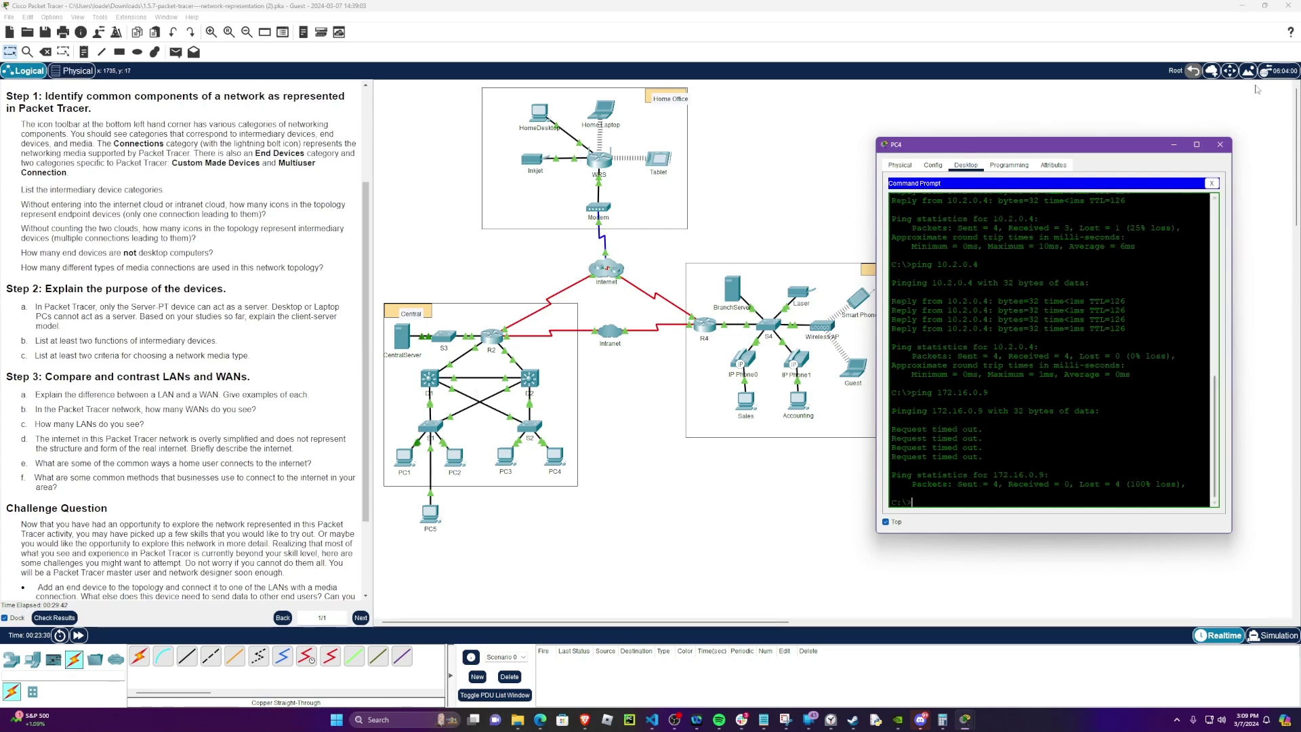
pyautogui.click(1219, 144)
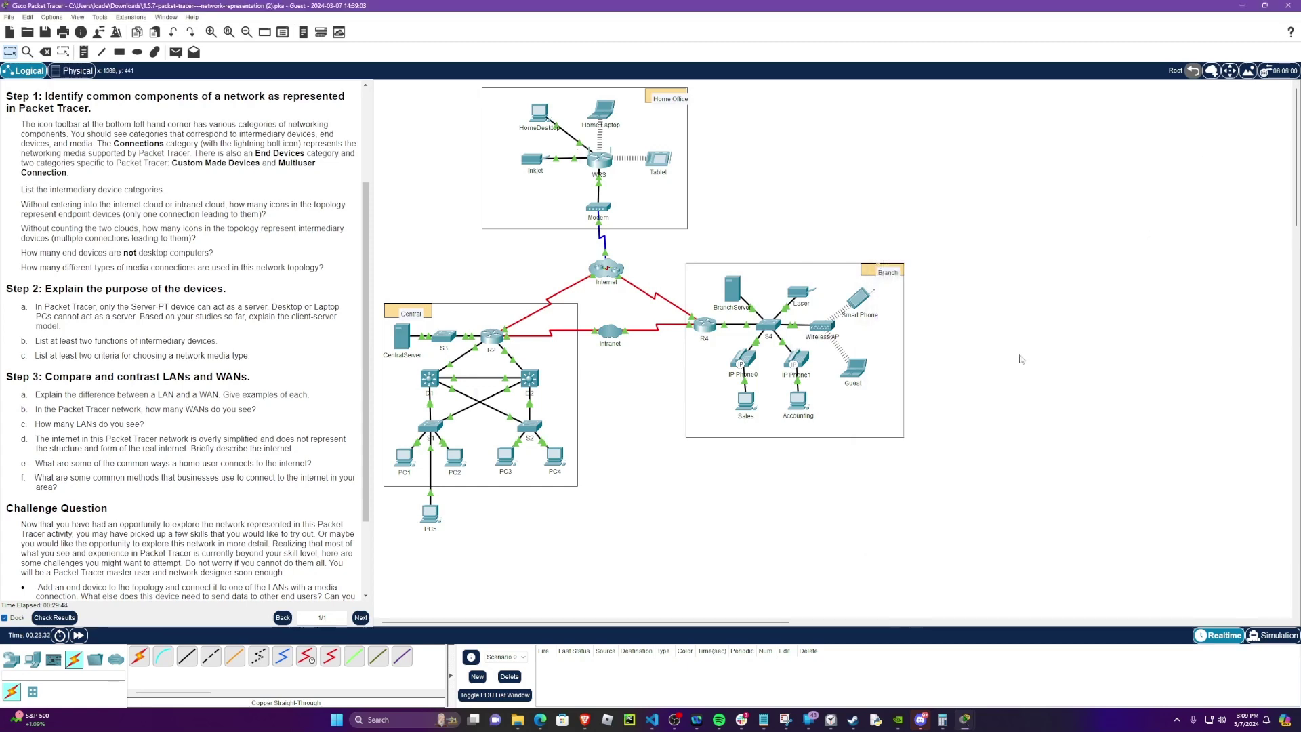
# Review the remaining challenge tasks, open router R2's command line to view its user prompt, and close R2's window.
pyautogui.scroll(-3, 270, 497)
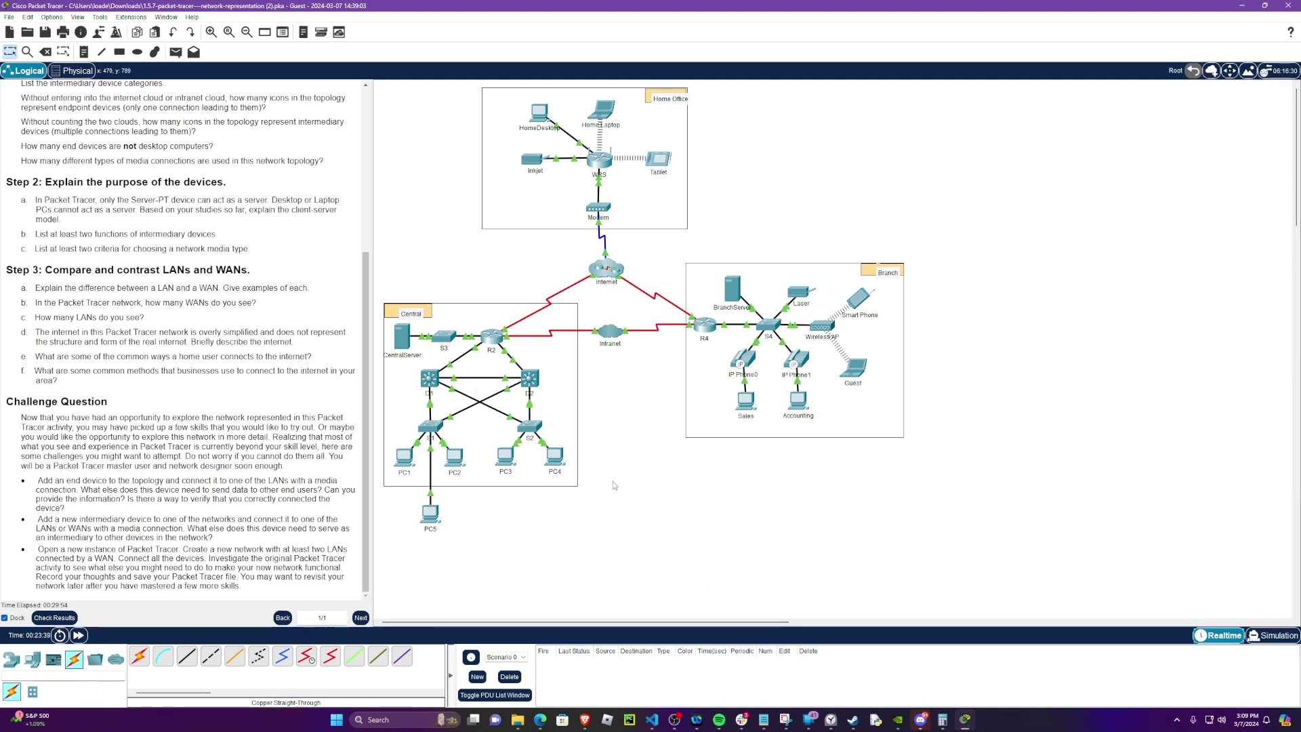
pyautogui.click(492, 336)
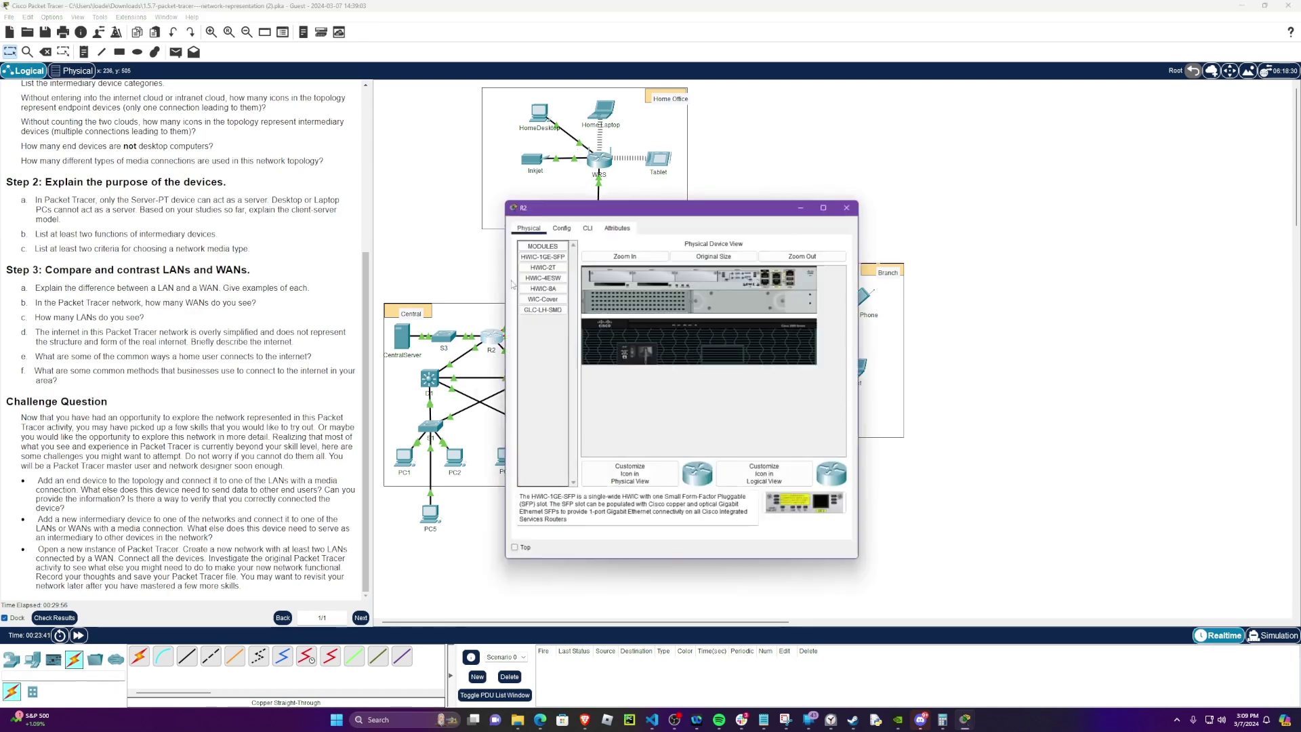
pyautogui.click(588, 228)
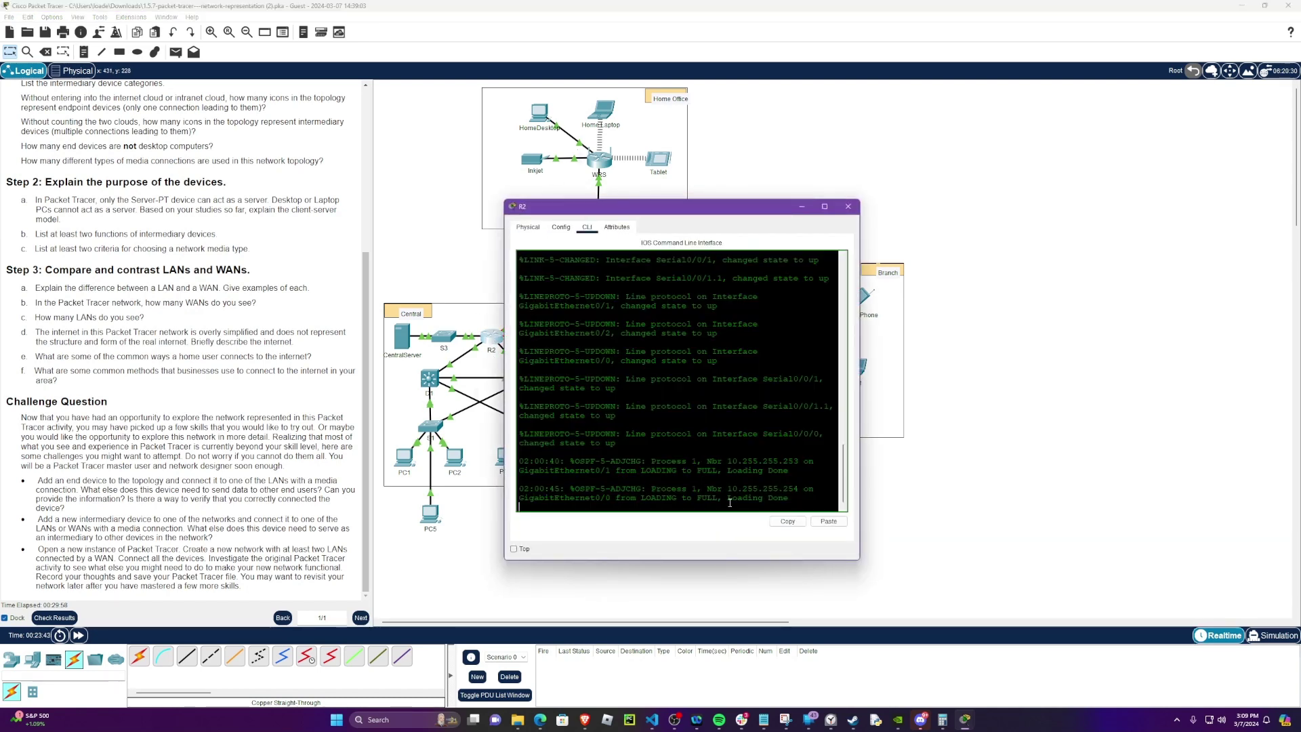
pyautogui.press('Return')
pyautogui.press('Return')
pyautogui.press('Return')
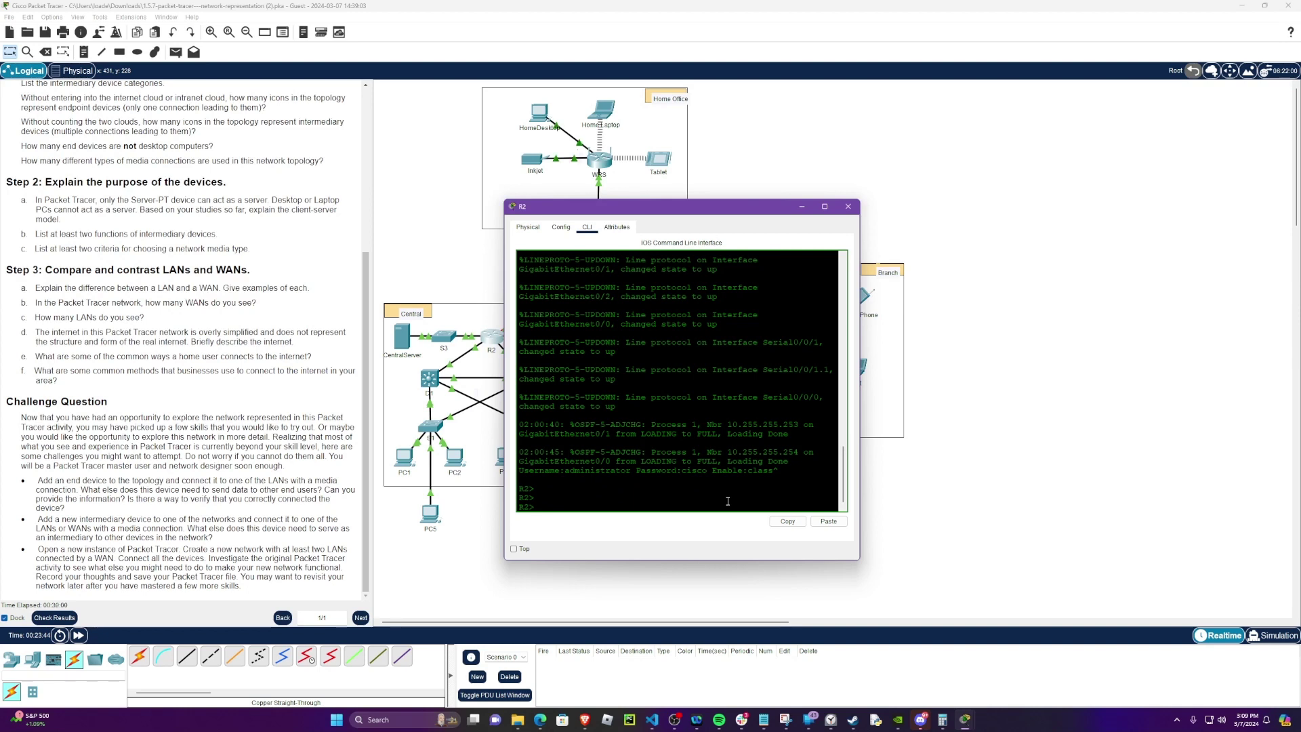
pyautogui.click(848, 206)
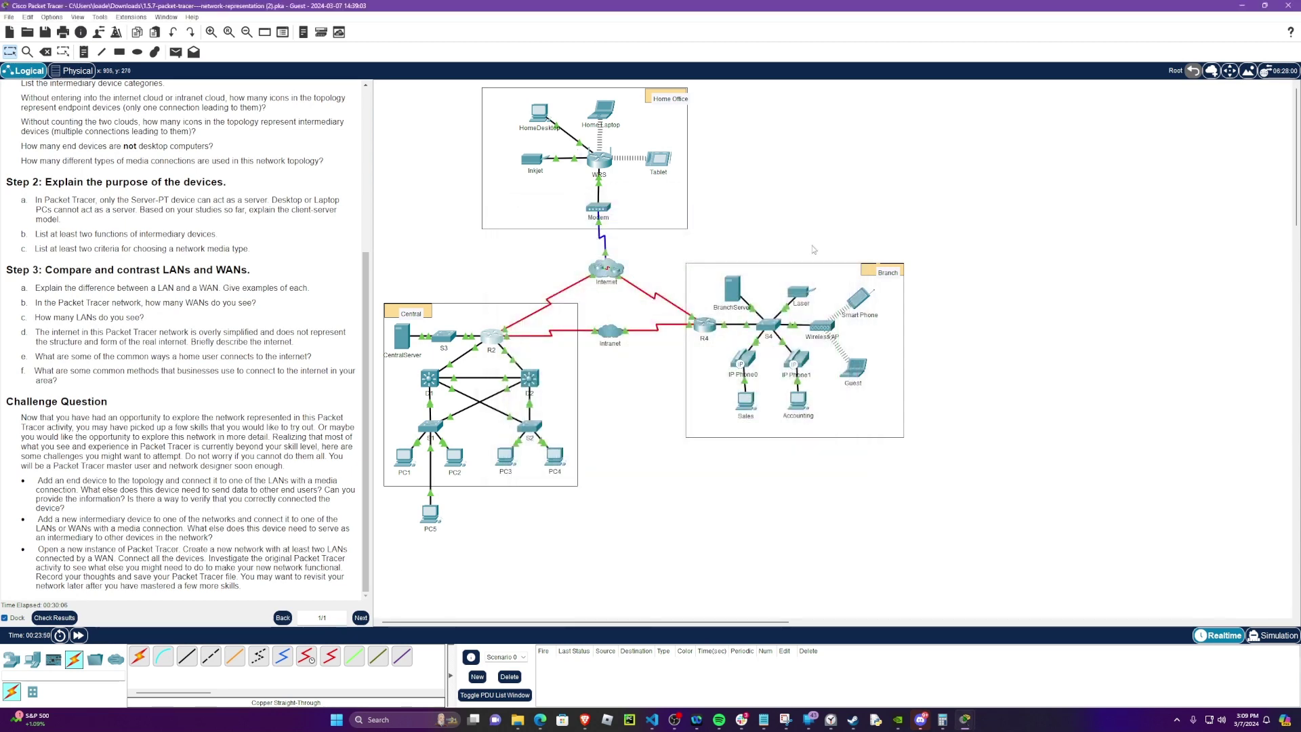